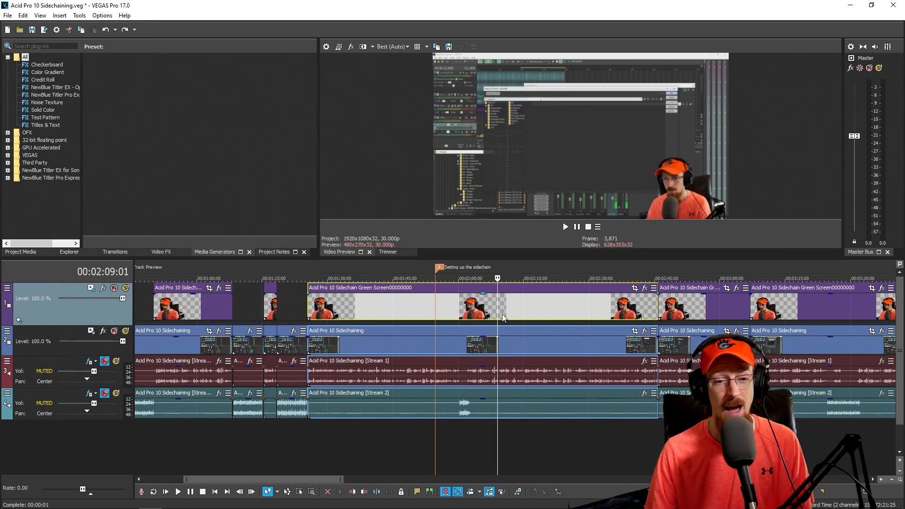
# Start playback and split the long green-screen event with its grouped screen and audio events ahead of the "Setting up the sidechain" marker
pyautogui.press('space')
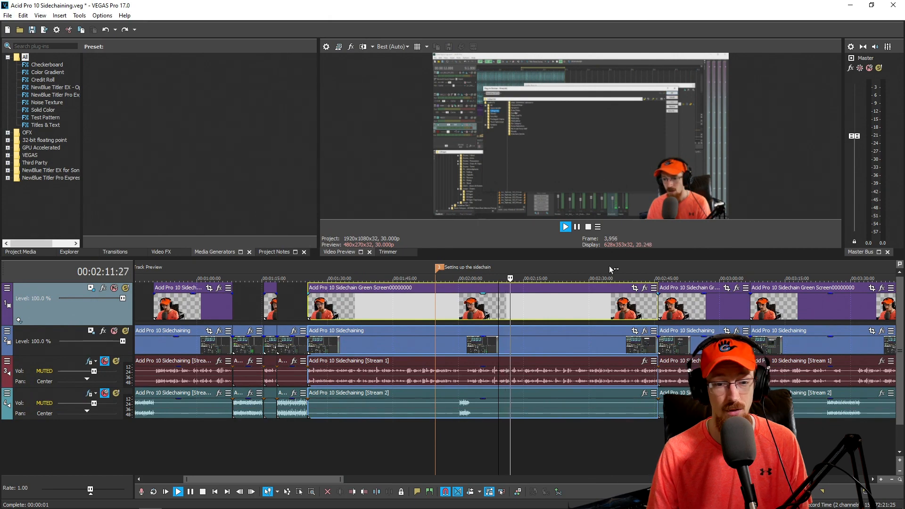
pyautogui.scroll(5, 475, 315)
pyautogui.scroll(-3, 420, 318)
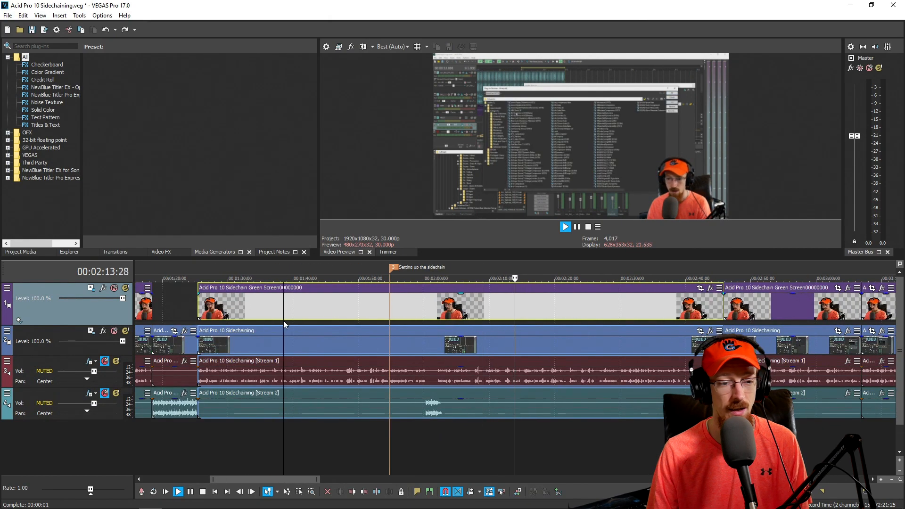
pyautogui.scroll(-3, 307, 316)
pyautogui.scroll(5, 468, 327)
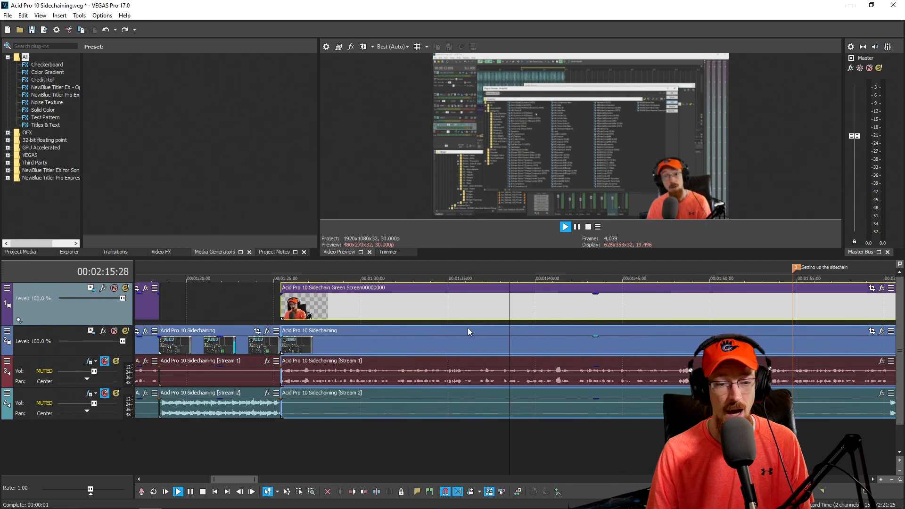
pyautogui.press('s')
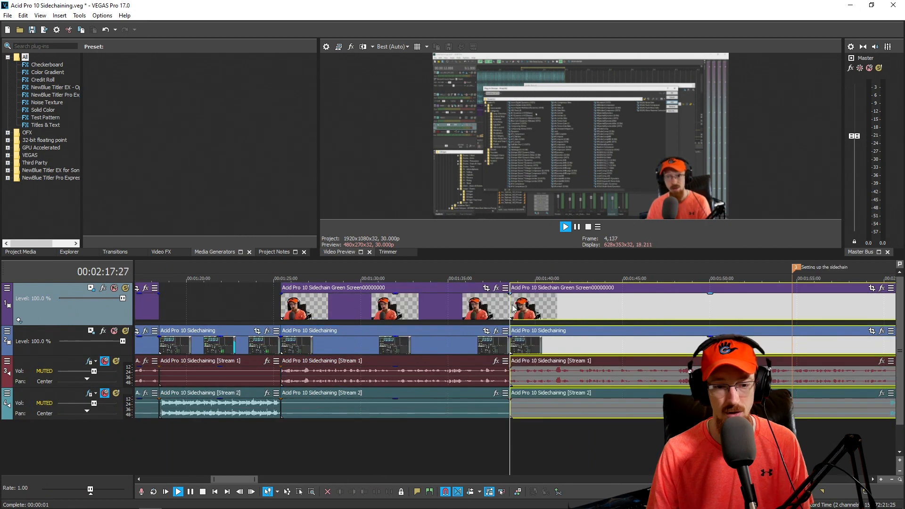
# Try shifting the Stream 1 audio event after the split during playback, and undo the change
pyautogui.moveTo(514, 308)
pyautogui.mouseDown()
pyautogui.moveTo(711, 309)
pyautogui.moveTo(513, 317)
pyautogui.mouseUp()
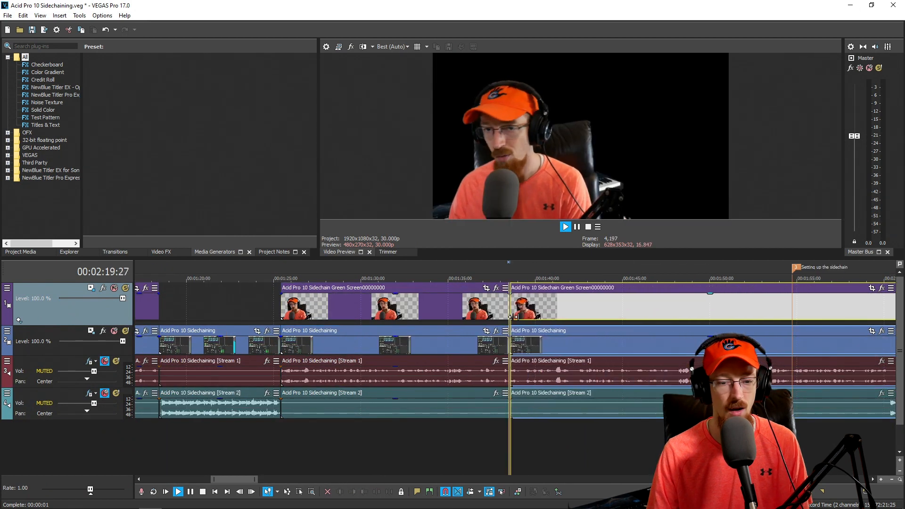
pyautogui.click(536, 373)
pyautogui.moveTo(535, 373); pyautogui.dragTo(557, 372)
pyautogui.hotkey('ctrl', 'z')
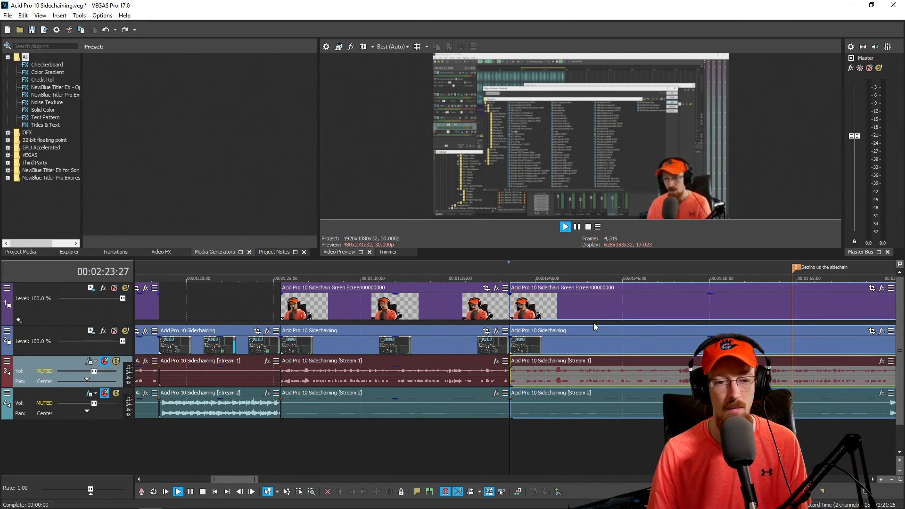
# Inspect the remaining events during playback, ending on the green-screen event around 00:03:20:10, and stop playback there
pyautogui.scroll(-5, 593, 323)
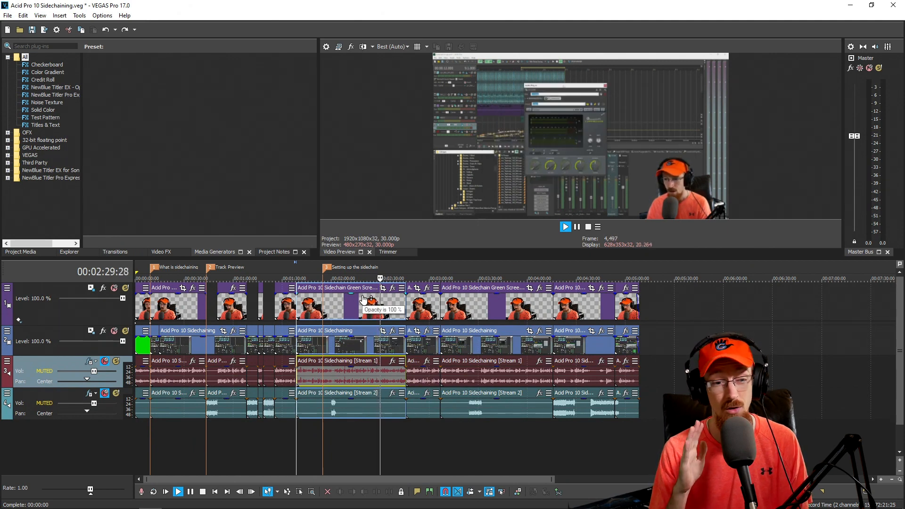
pyautogui.click(626, 302)
pyautogui.scroll(4, 566, 330)
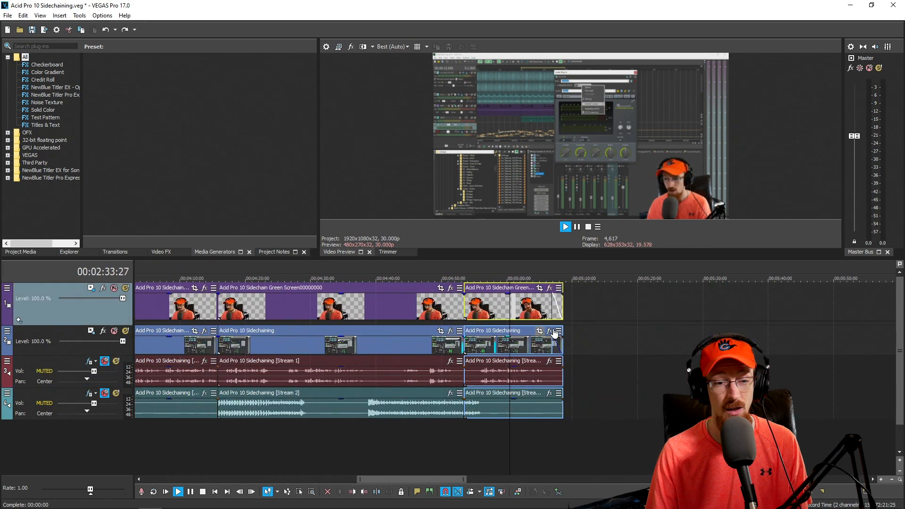
pyautogui.scroll(-4, 472, 340)
pyautogui.click(346, 318)
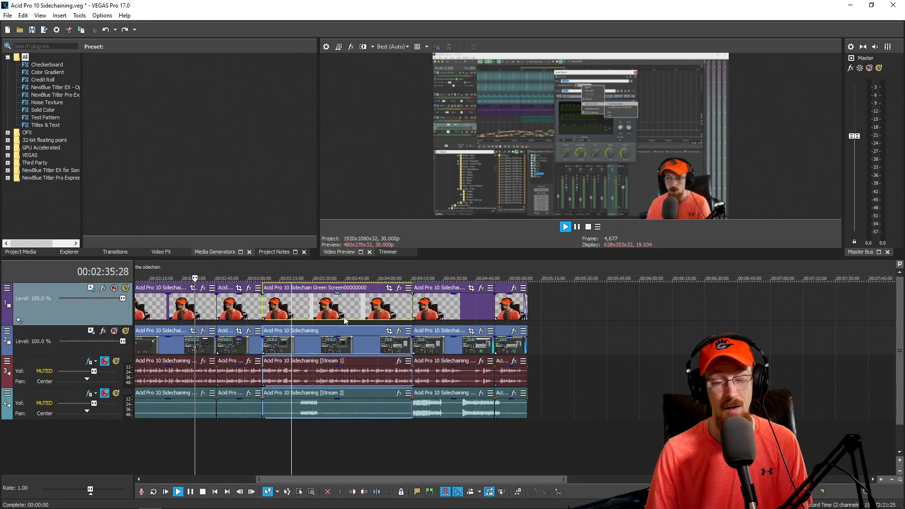
pyautogui.press('space')
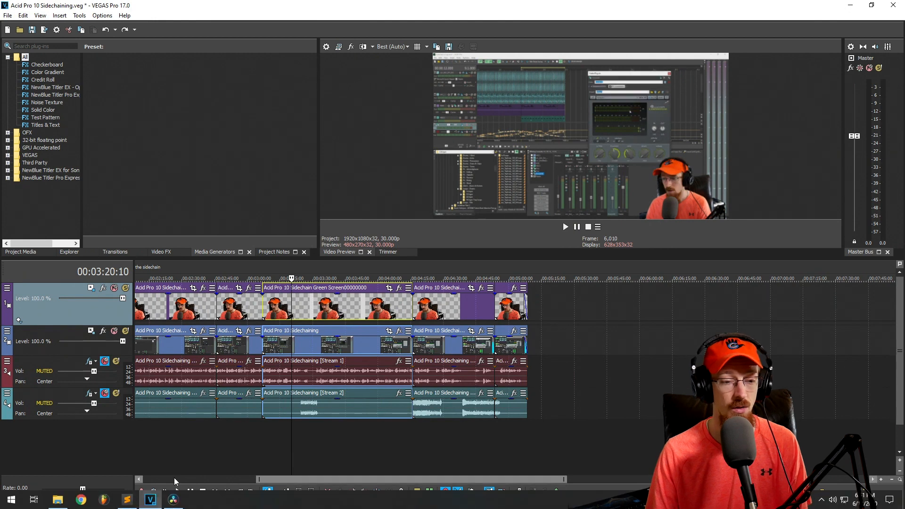
# Switch to DaVinci Resolve and play Timeline 1 from 01:00:27:11
pyautogui.click(174, 500)
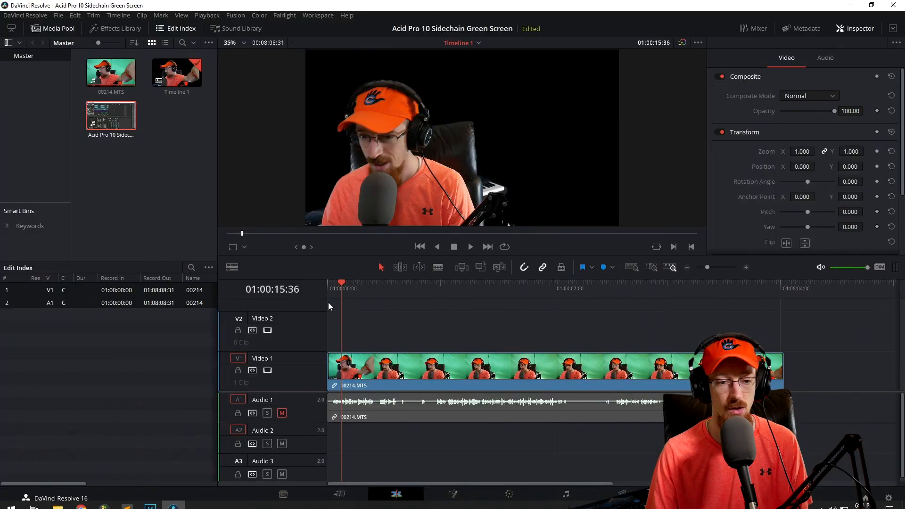
pyautogui.moveTo(378, 282); pyautogui.dragTo(344, 288)
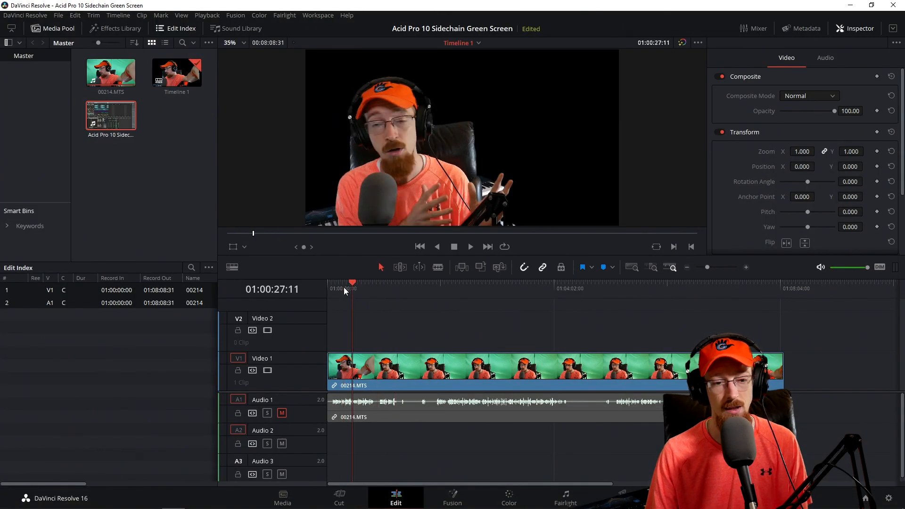
pyautogui.press('space')
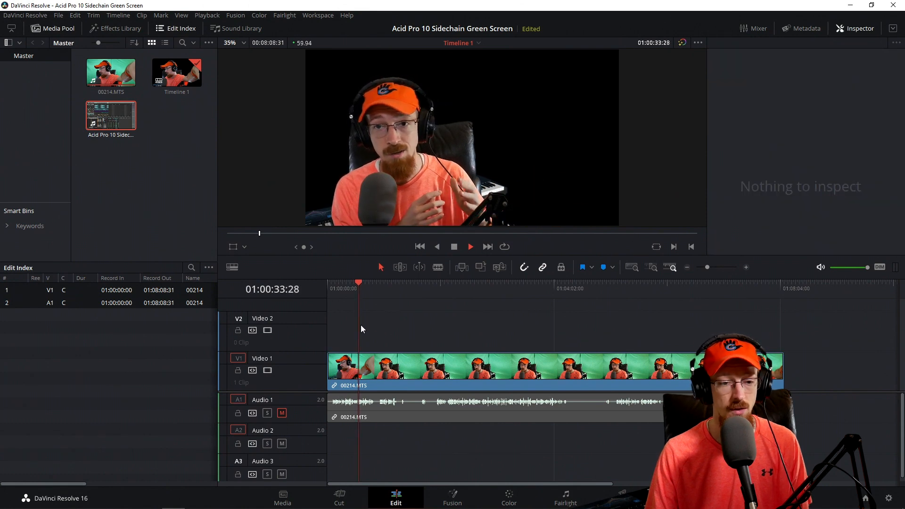
# Zoom the timeline in and out during playback to examine how the view follows the playhead
pyautogui.scroll(3, 360, 324)
pyautogui.scroll(1, 439, 325)
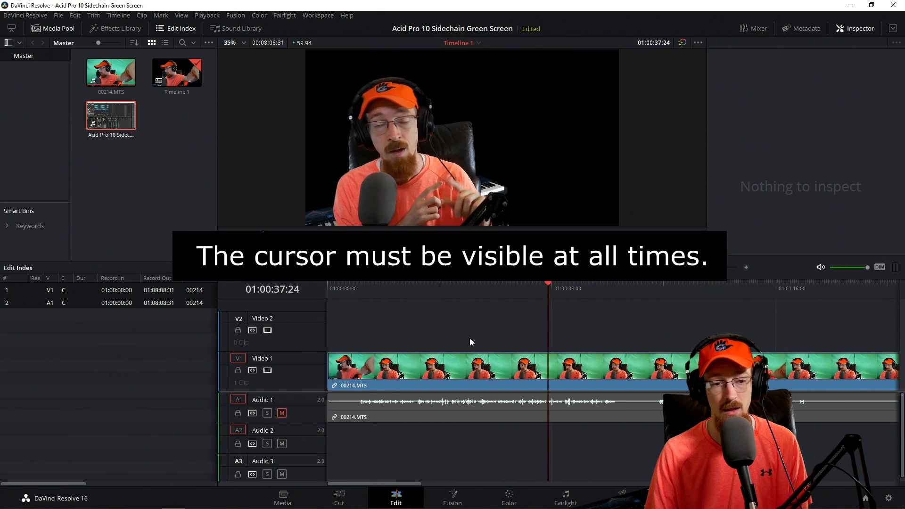
pyautogui.scroll(-3, 479, 335)
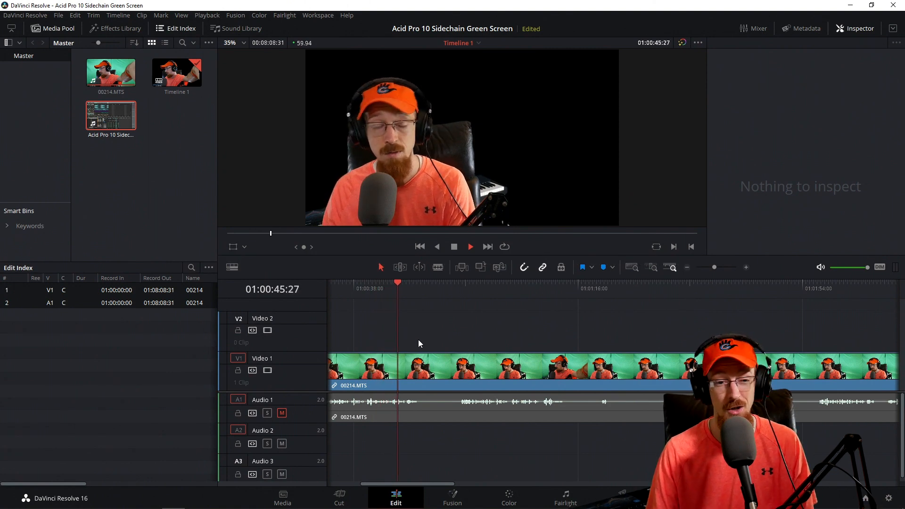
pyautogui.hscroll(-3, 414, 336)
pyautogui.scroll(-3, 582, 311)
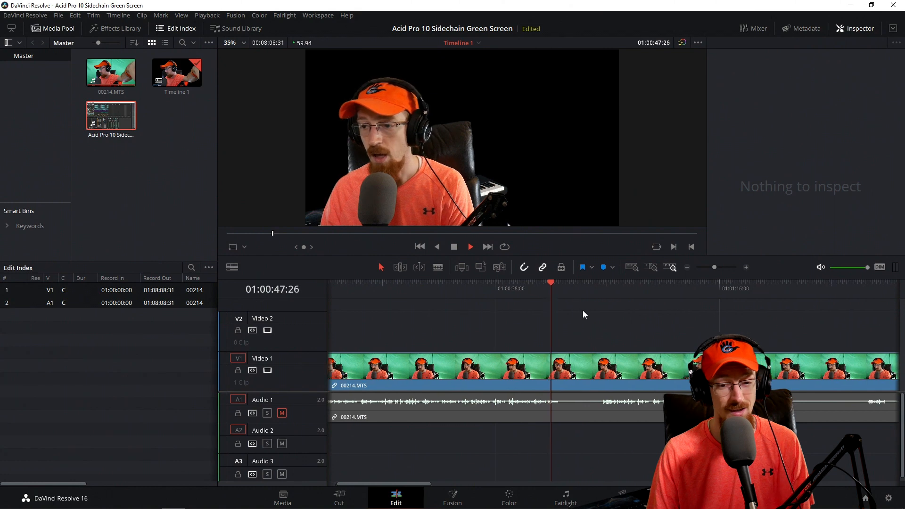
pyautogui.hscroll(-2, 501, 330)
pyautogui.scroll(-2, 501, 327)
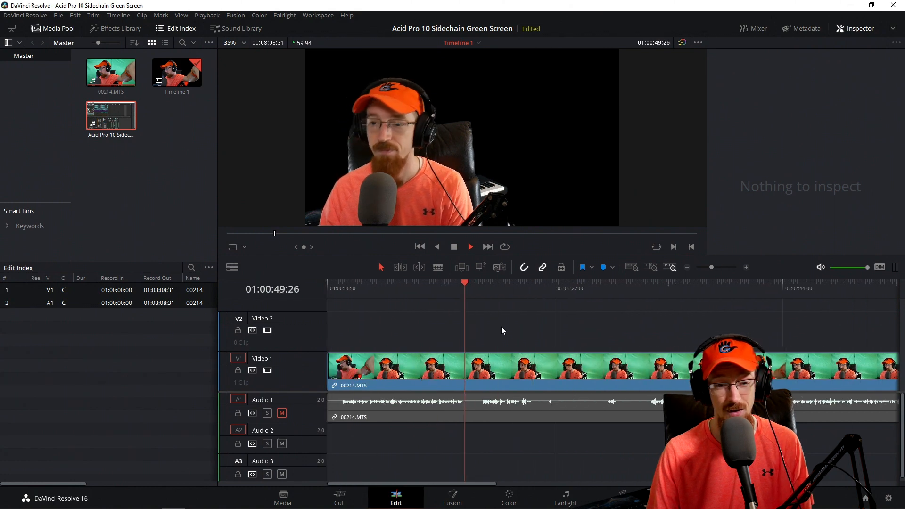
pyautogui.scroll(-2, 501, 327)
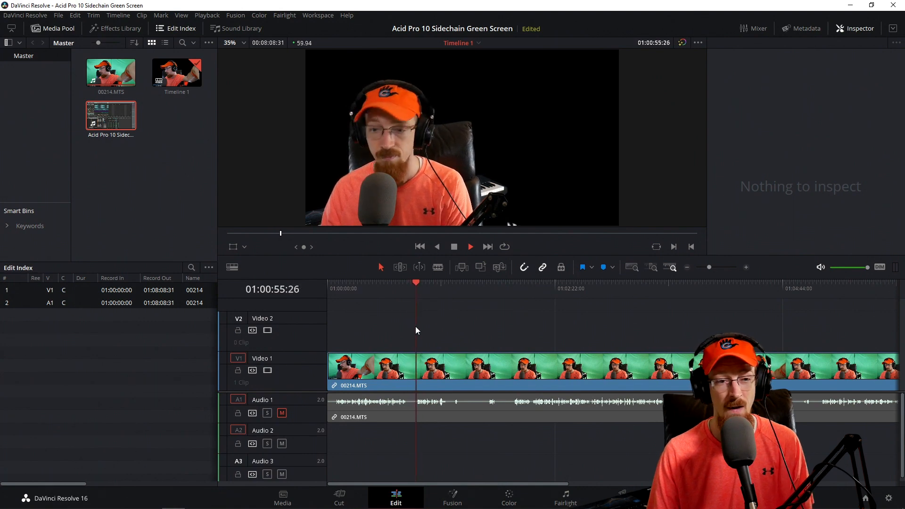
# Select the 00214.MTS clip on Video 1 and position the playhead at 01:01:44:35
pyautogui.scroll(2, 415, 330)
pyautogui.click(413, 367)
pyautogui.click(406, 284)
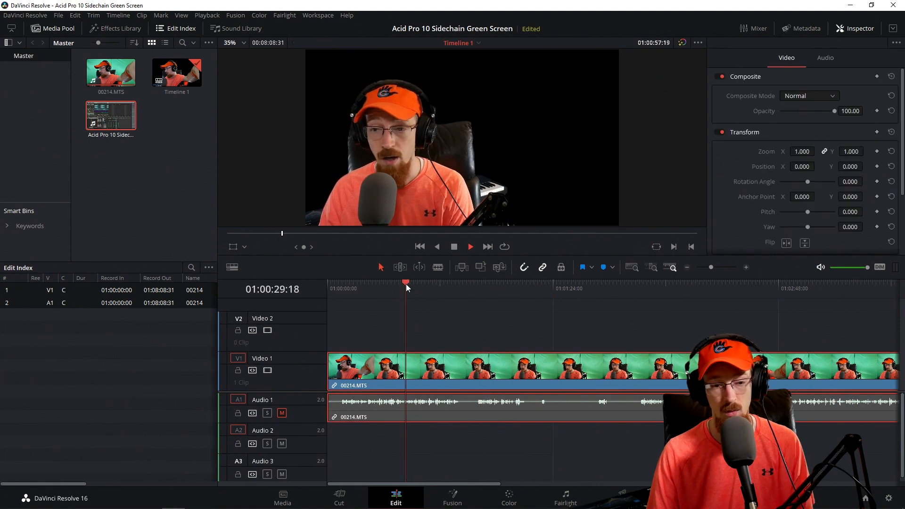
pyautogui.click(608, 287)
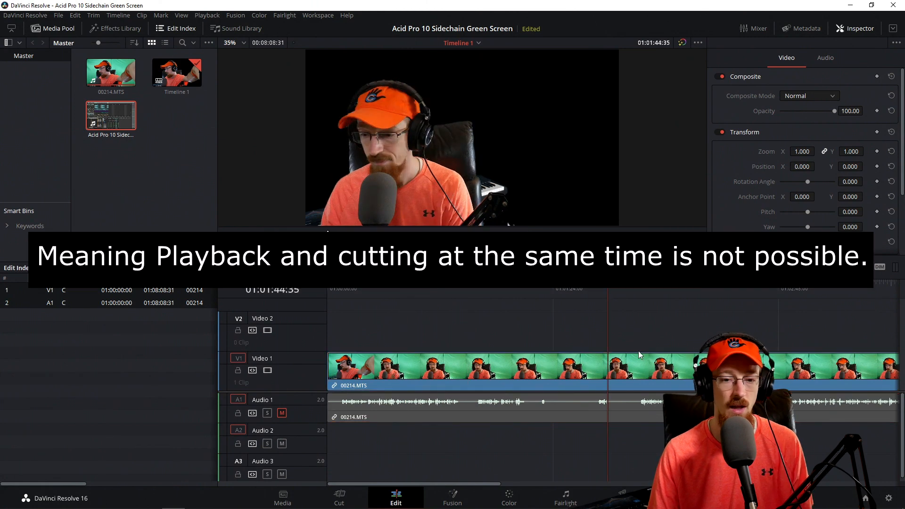
pyautogui.scroll(-4, 504, 310)
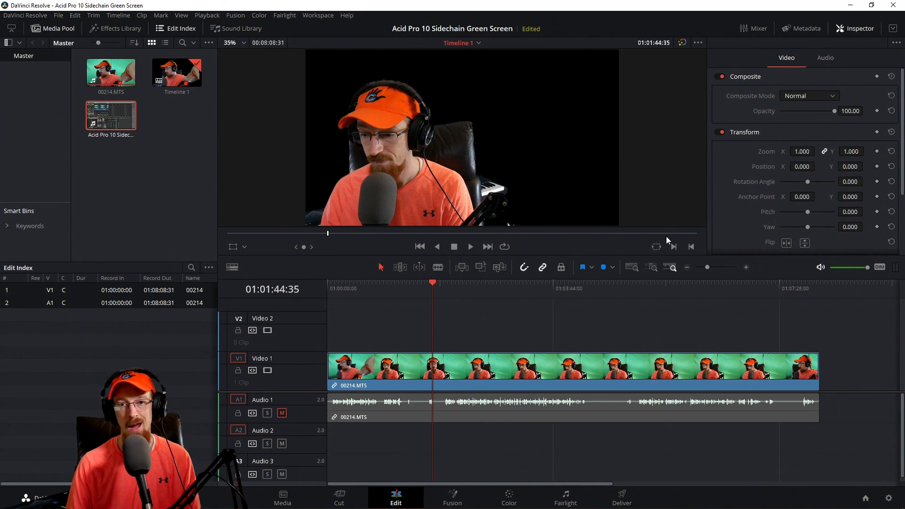
# Add the Acid Pro 10 Sidechaining.mp4 clip to Video 2 starting at 01:00:14:30, and select it with its linked audio
pyautogui.moveTo(111, 116); pyautogui.dragTo(347, 340)
pyautogui.click(373, 335)
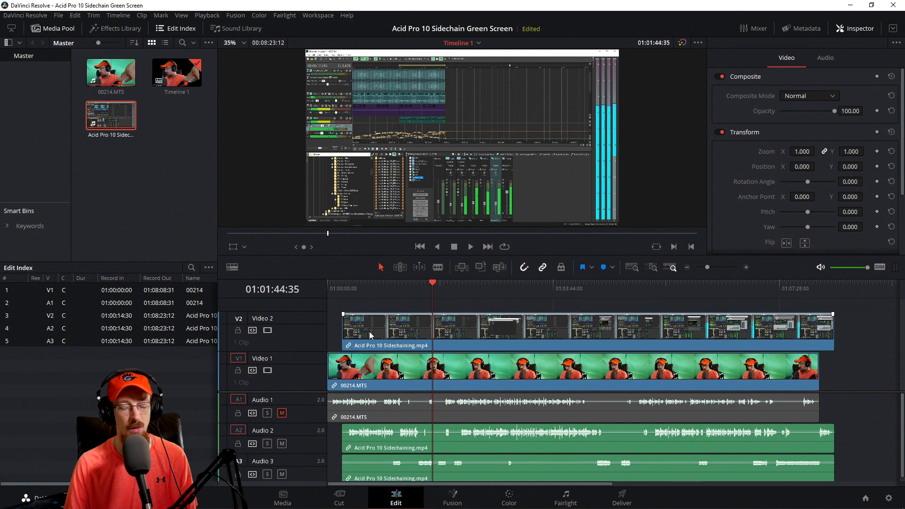
pyautogui.click(378, 349)
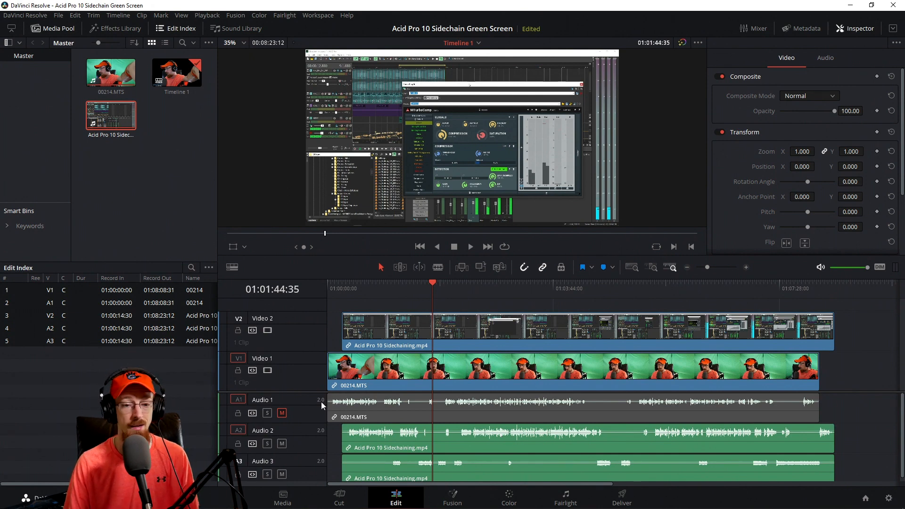
pyautogui.click(415, 367)
pyautogui.click(415, 334)
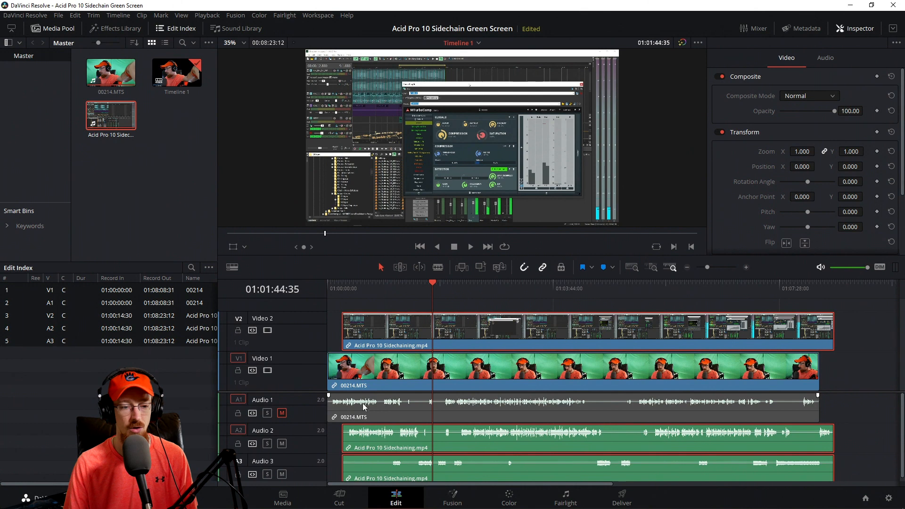
# Shift the linked screen-recording clip along Video 2 and align its start with the beginning of the 00214.MTS clip
pyautogui.moveTo(402, 348); pyautogui.dragTo(422, 347)
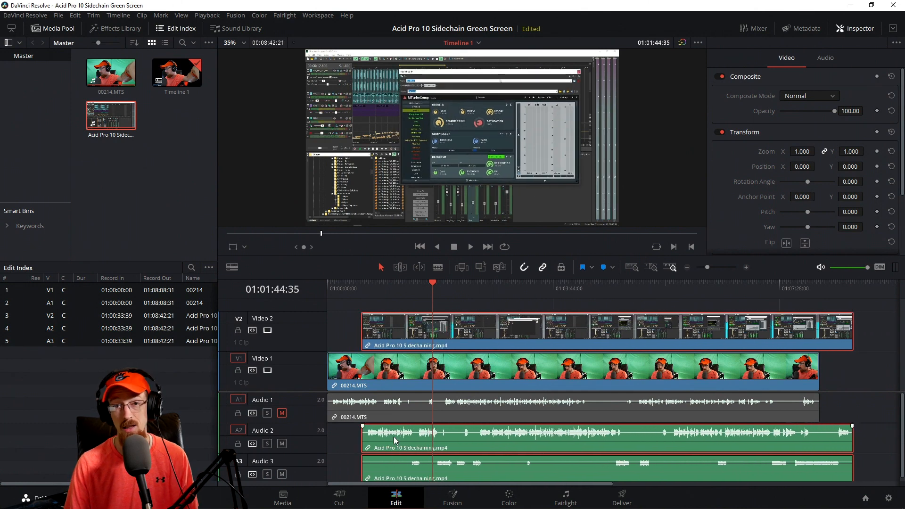
pyautogui.moveTo(387, 344)
pyautogui.mouseDown()
pyautogui.moveTo(405, 346)
pyautogui.moveTo(398, 350)
pyautogui.mouseUp()
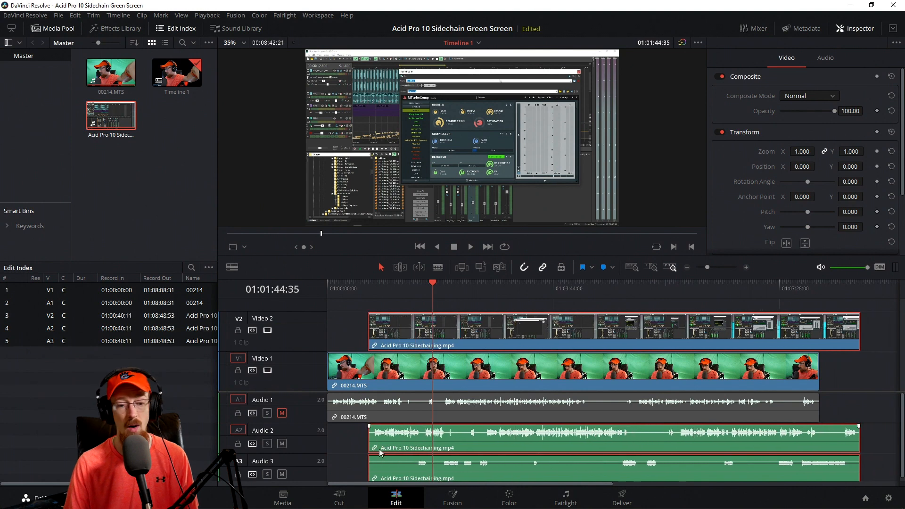
pyautogui.moveTo(399, 341); pyautogui.dragTo(360, 340)
pyautogui.scroll(-1, 762, 431)
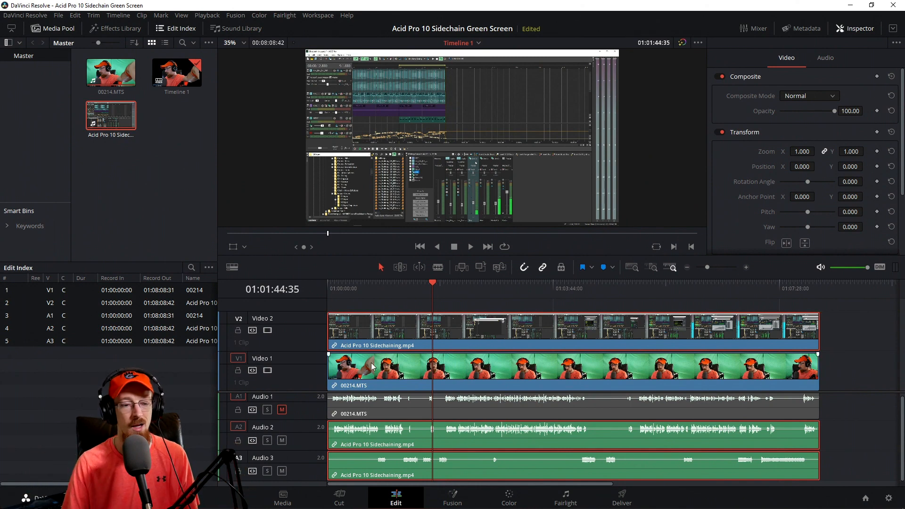
# Move the linked screen-recording clip to start at 01:00:40:11 and delete it from the timeline
pyautogui.moveTo(446, 345); pyautogui.dragTo(462, 344)
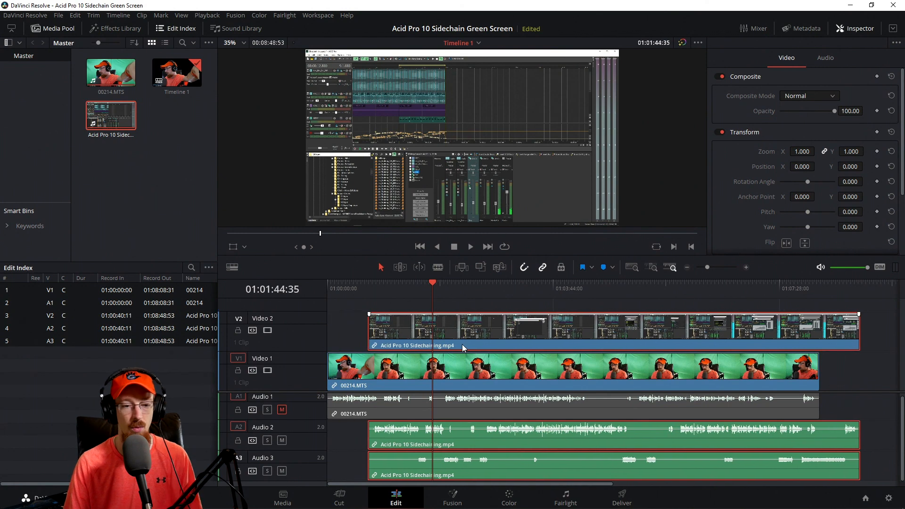
pyautogui.press('Delete')
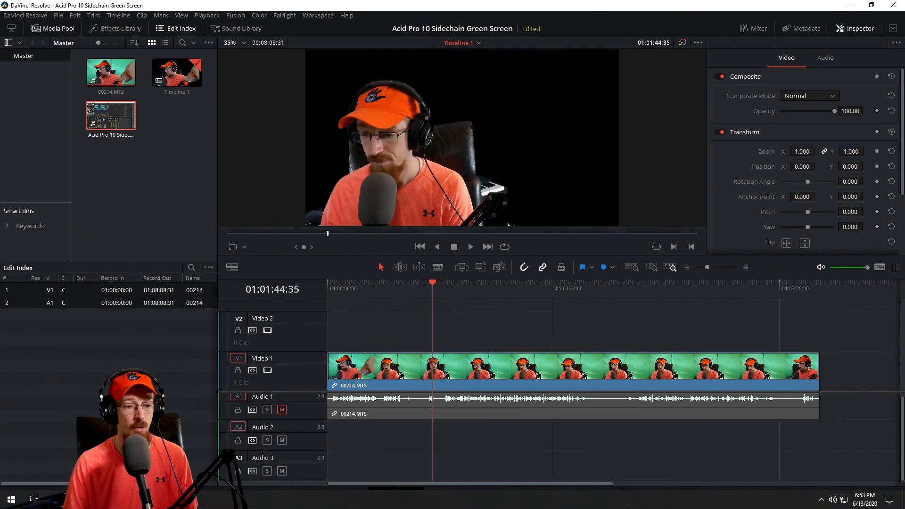
# Switch to VEGAS Pro, try adding the Acid Pro 10 Sidechaining recording after the last event, and undo the insertion
pyautogui.click(155, 499)
pyautogui.moveTo(156, 500); pyautogui.dragTo(545, 307)
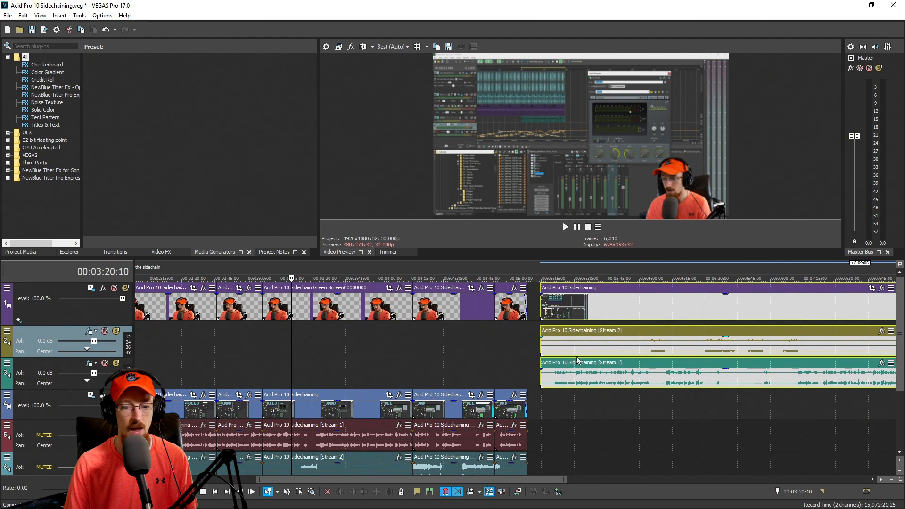
pyautogui.hotkey('ctrl', 'z')
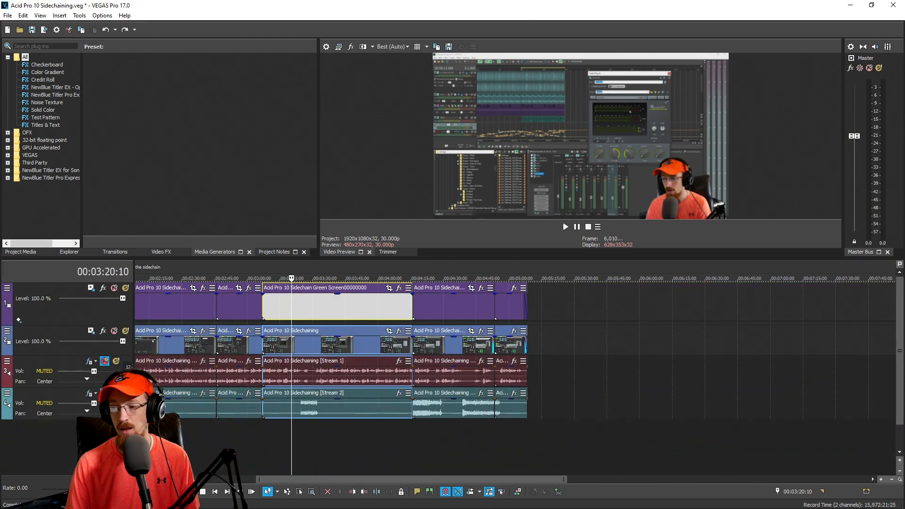
# Play the project from near its start, open the Save As dialog during playback, and cancel it without saving
pyautogui.moveTo(142, 439); pyautogui.dragTo(304, 434)
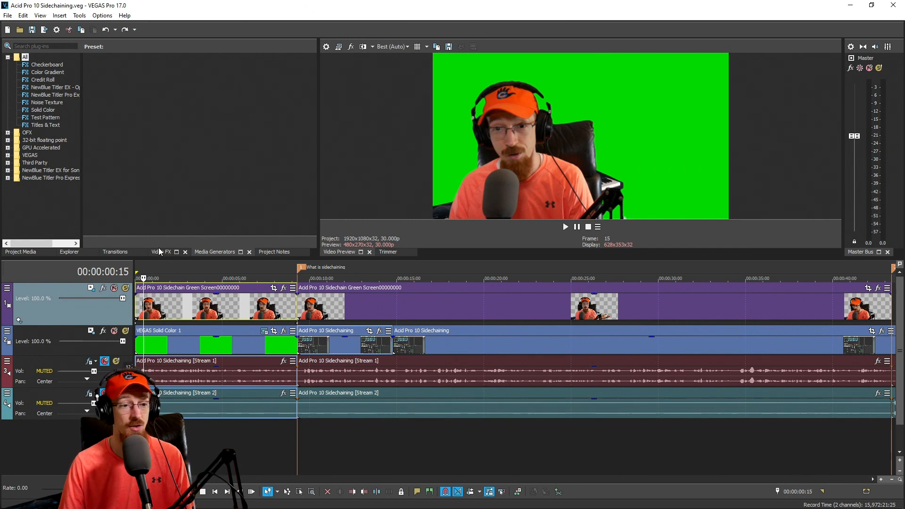
pyautogui.press('space')
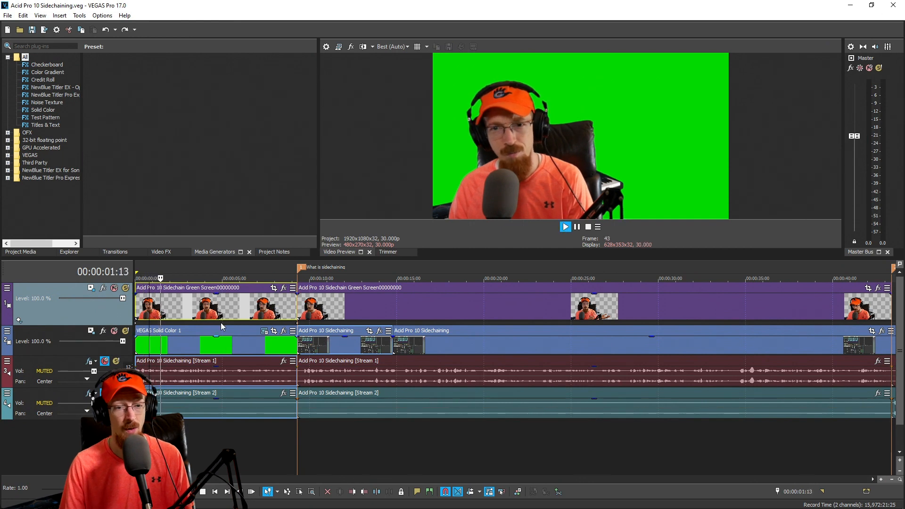
pyautogui.click(7, 16)
pyautogui.click(44, 71)
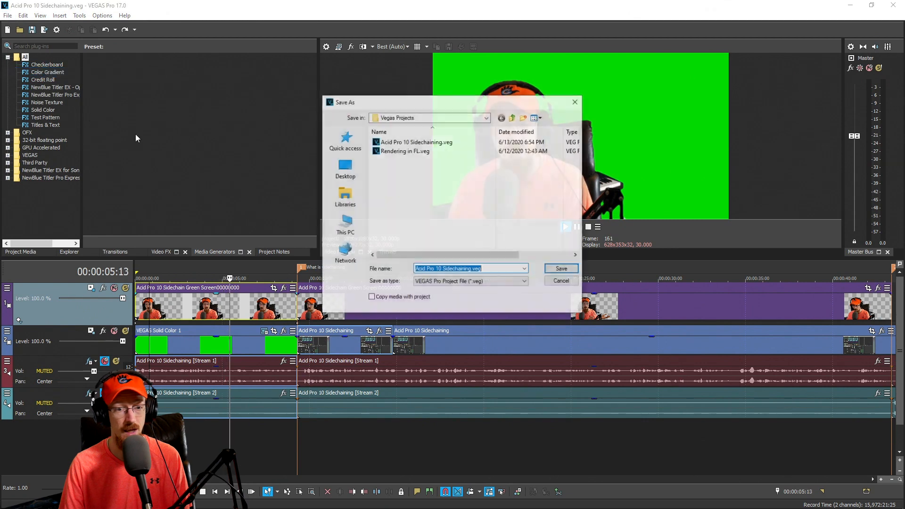
pyautogui.moveTo(499, 108); pyautogui.dragTo(375, 113)
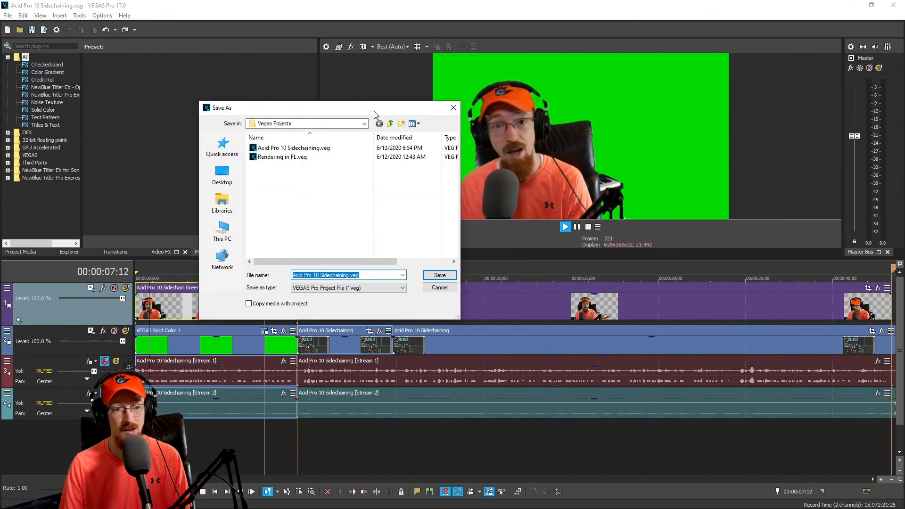
pyautogui.click(454, 108)
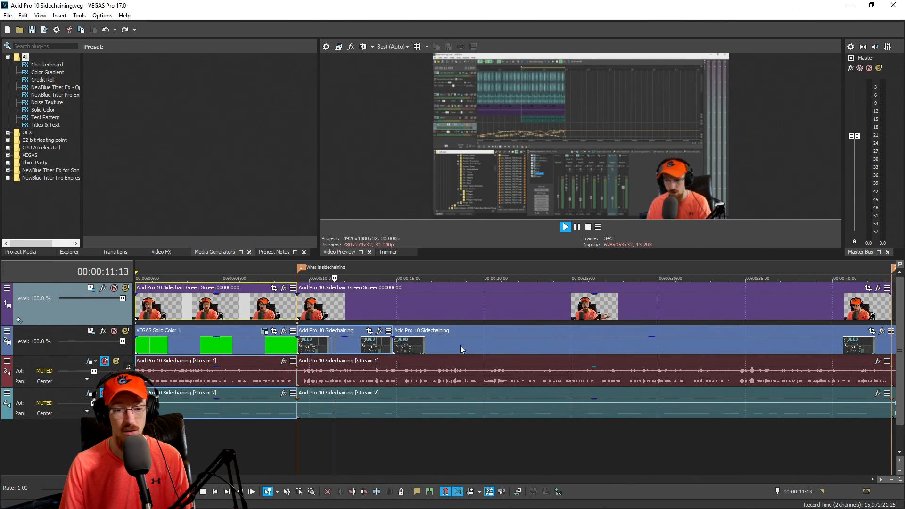
pyautogui.press('space')
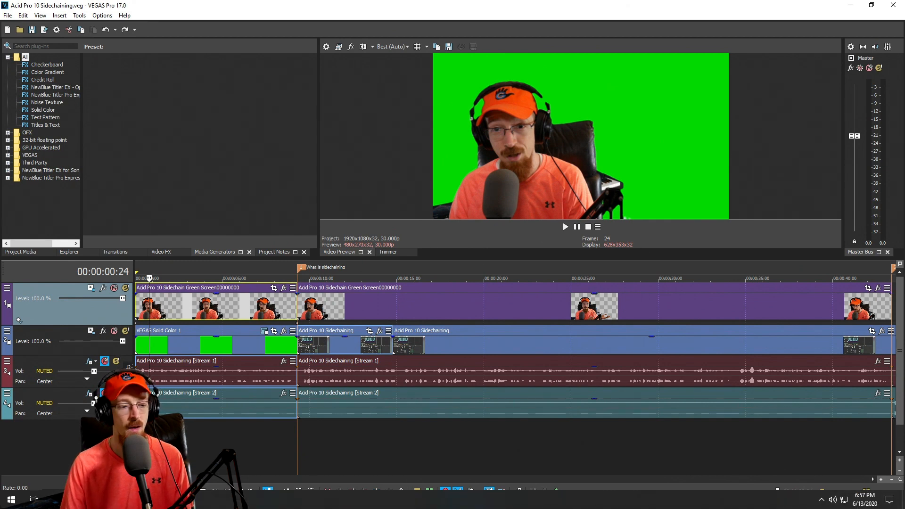
# Switch to DaVinci Resolve and play Timeline 1 briefly from 01:00:25:36
pyautogui.click(292, 500)
pyautogui.moveTo(424, 285); pyautogui.dragTo(359, 284)
pyautogui.press('space')
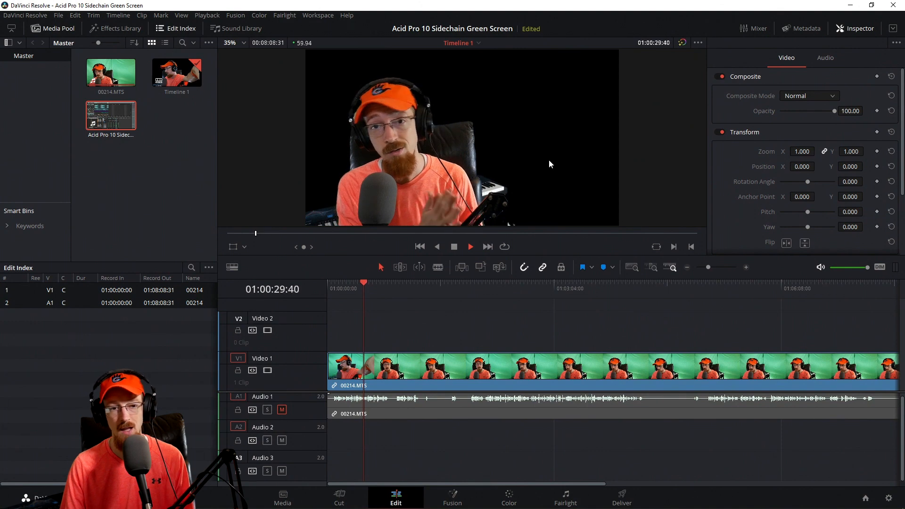
pyautogui.press('space')
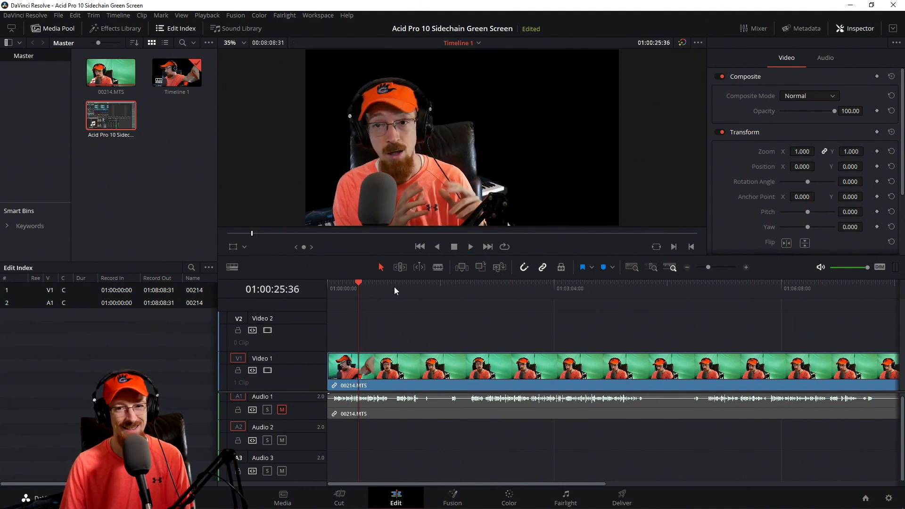
# Open the Save Project As dialog for the current project and cancel it without saving a copy
pyautogui.click(58, 15)
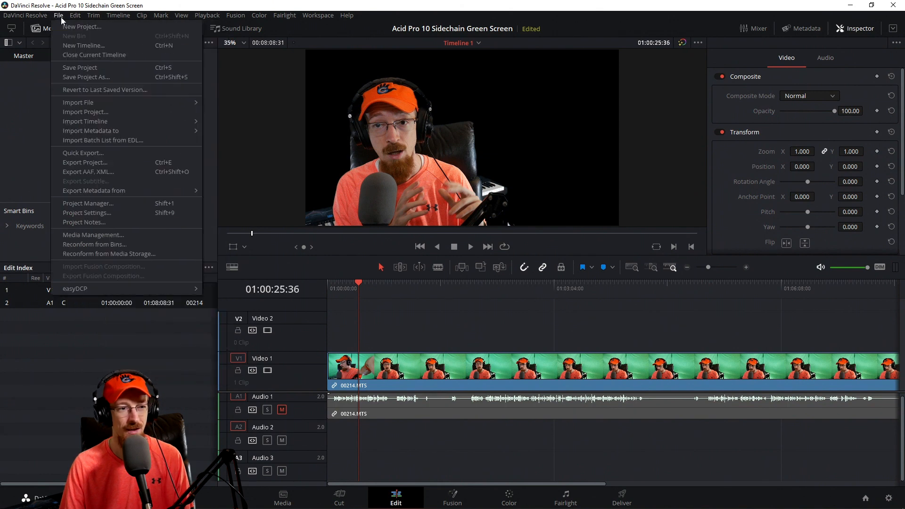
pyautogui.moveTo(118, 15)
pyautogui.click(449, 308)
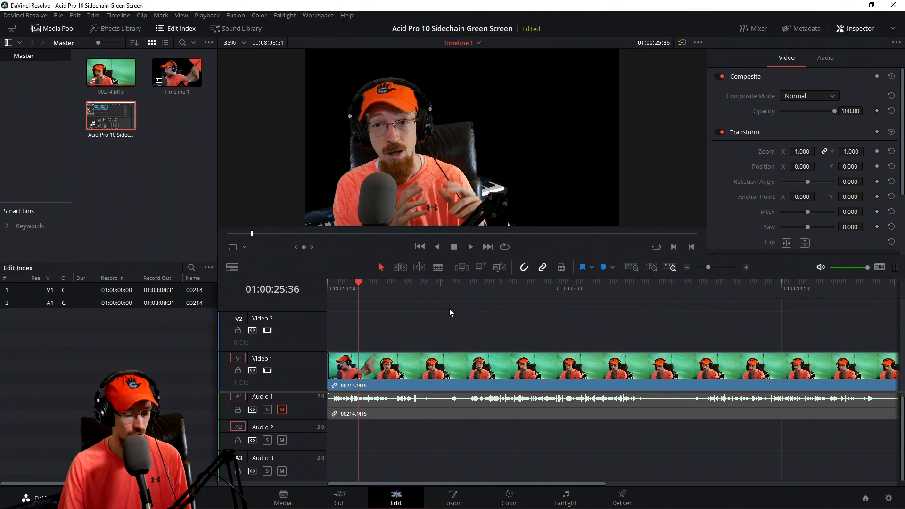
pyautogui.hotkey('ctrl', 'shift', 's')
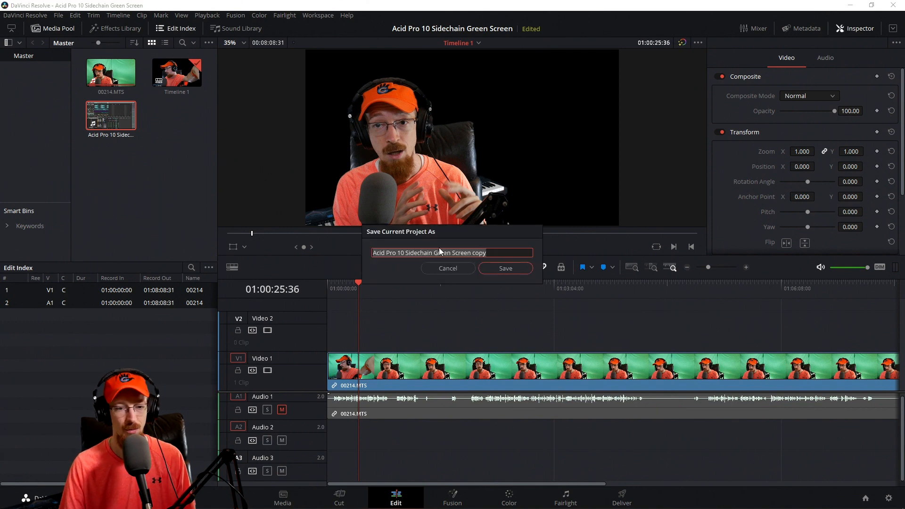
pyautogui.click(446, 269)
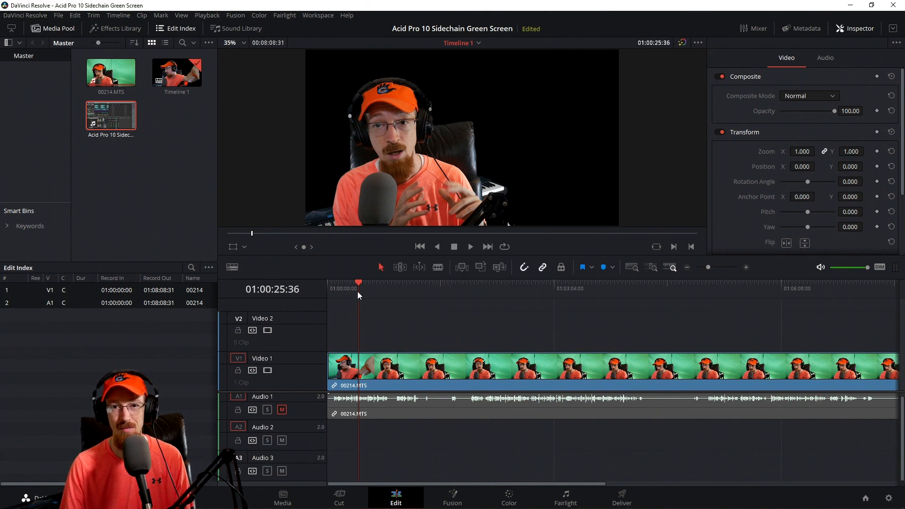
# Play and stop Timeline 1 from 01:00:05:16 on the Fairlight page, and return to the Edit page
pyautogui.click(564, 499)
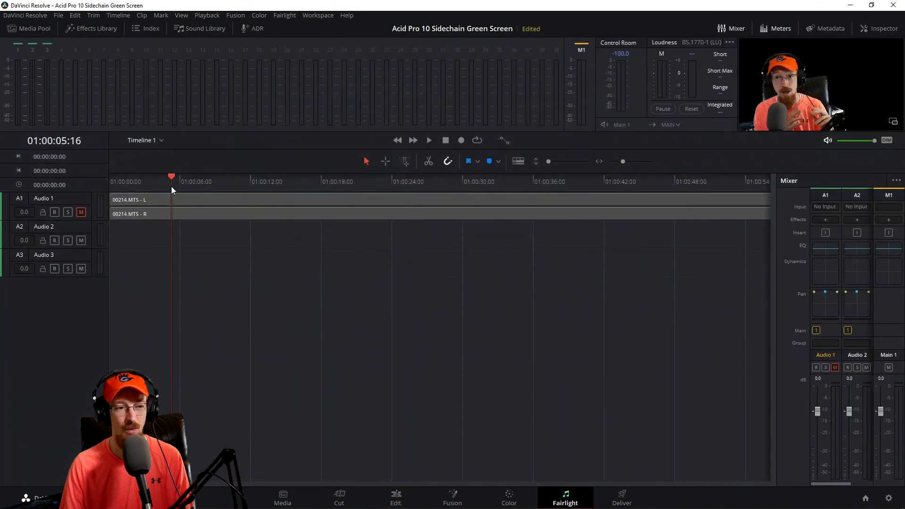
pyautogui.press('space')
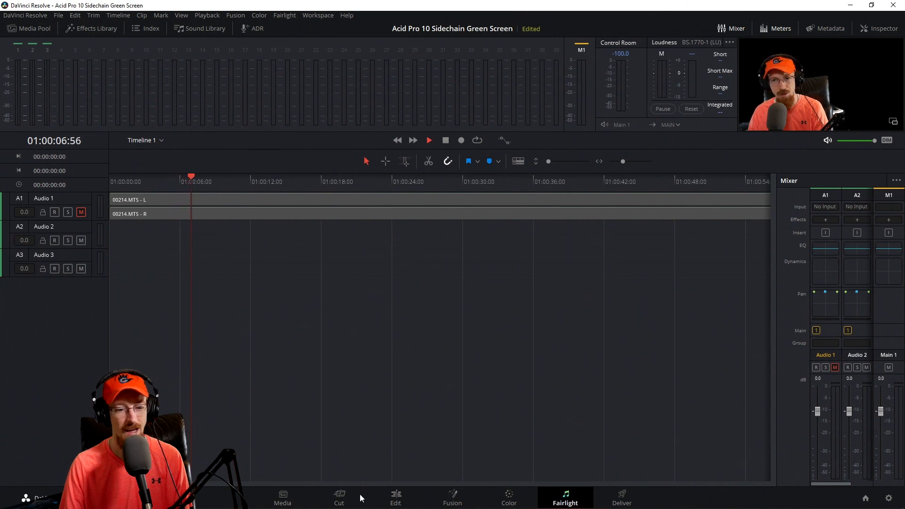
pyautogui.press('space')
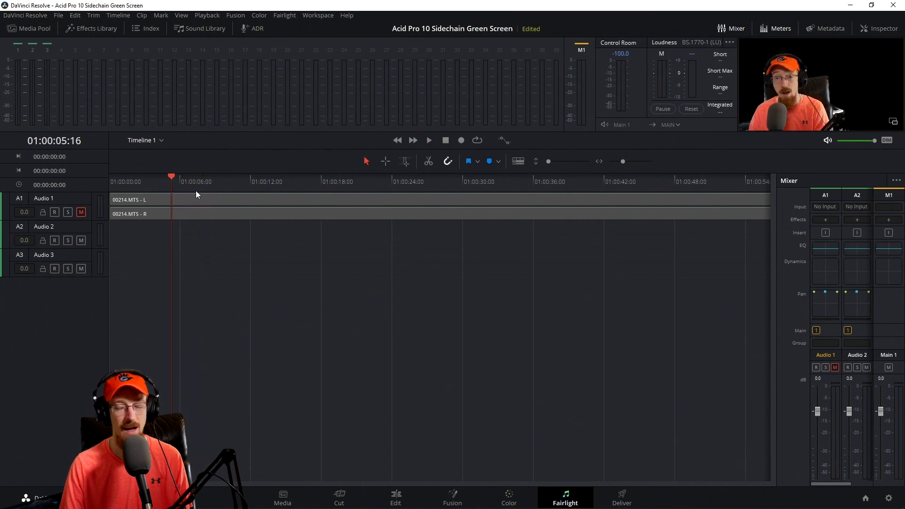
pyautogui.click(396, 496)
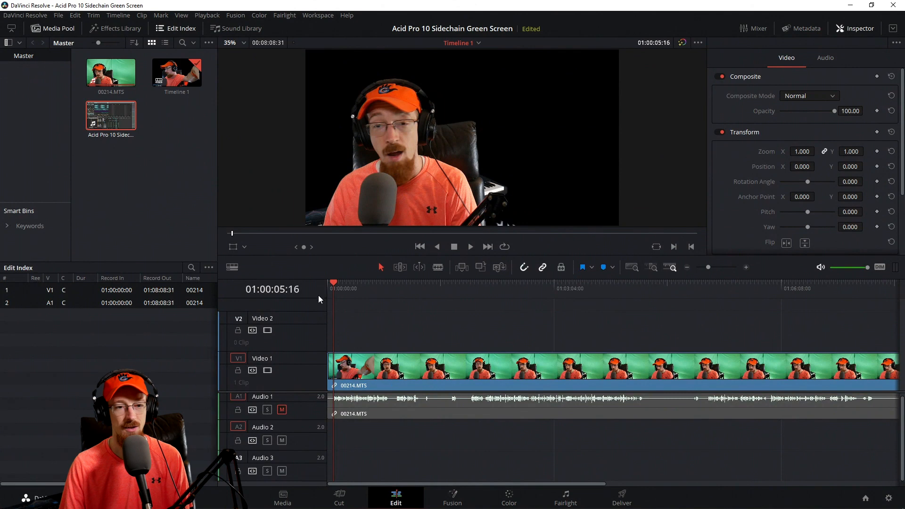
pyautogui.click(360, 286)
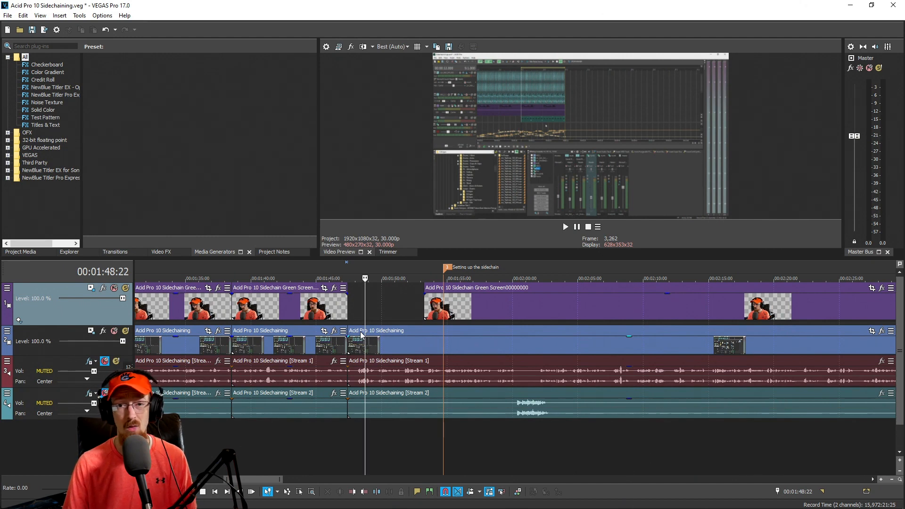
# Split the green-screen event at the Setting up the sidechain marker and its grouped screen-recording events at 00:02:10:20
pyautogui.click(493, 307)
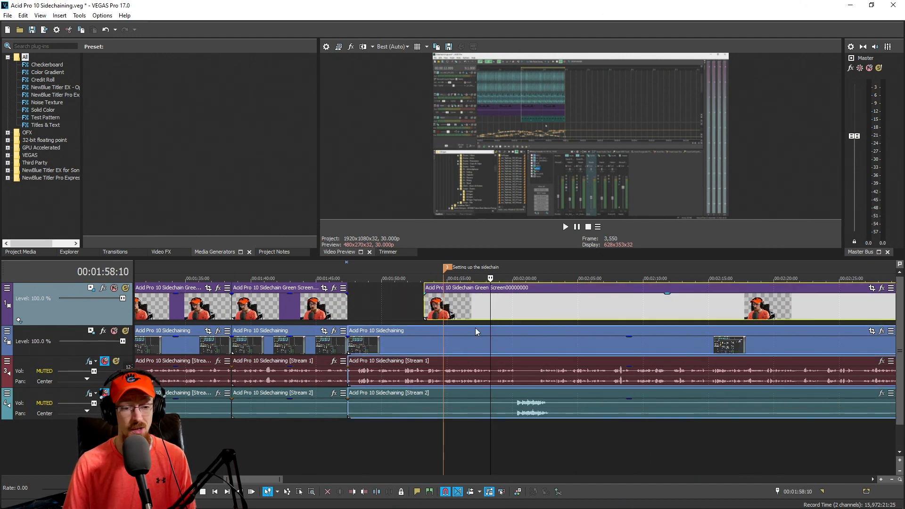
pyautogui.scroll(-3, 571, 319)
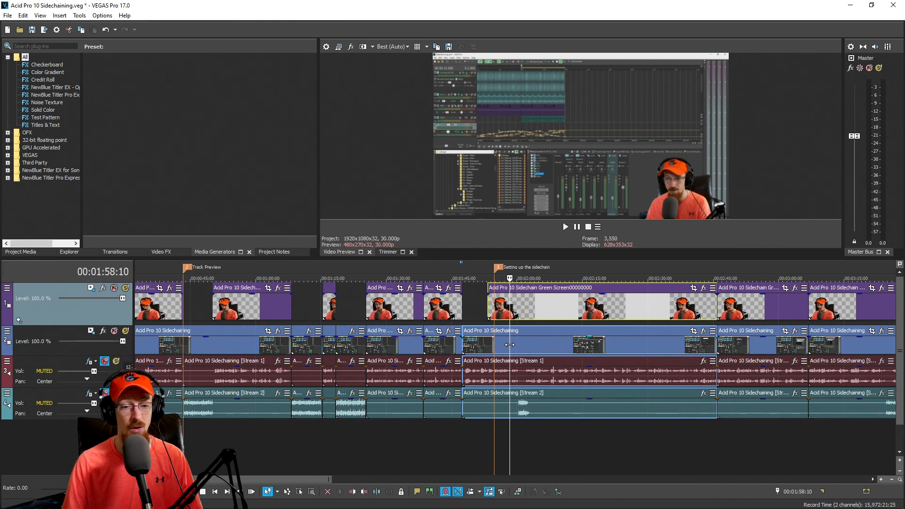
pyautogui.click(564, 305)
pyautogui.press('s')
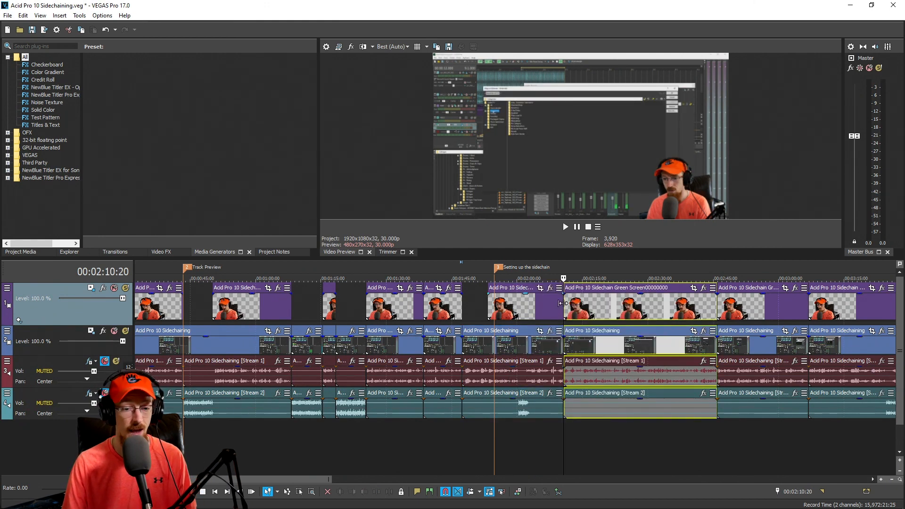
# Trim only the start of the green-screen event after the split to about 00:02:16, keeping the screen recording's start in place
pyautogui.moveTo(563, 304)
pyautogui.mouseDown()
pyautogui.moveTo(532, 303)
pyautogui.moveTo(563, 304)
pyautogui.mouseUp()
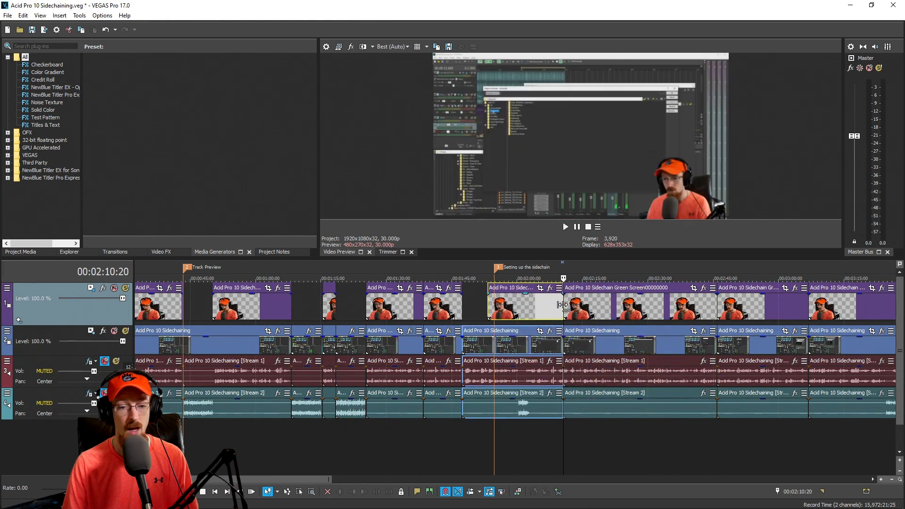
pyautogui.scroll(5, 491, 304)
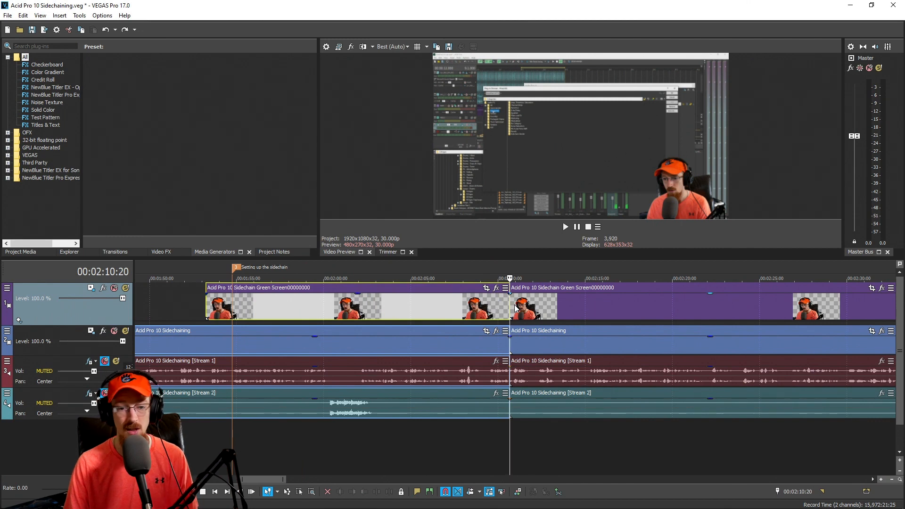
pyautogui.moveTo(511, 305); pyautogui.dragTo(605, 301)
pyautogui.moveTo(513, 349); pyautogui.dragTo(509, 329)
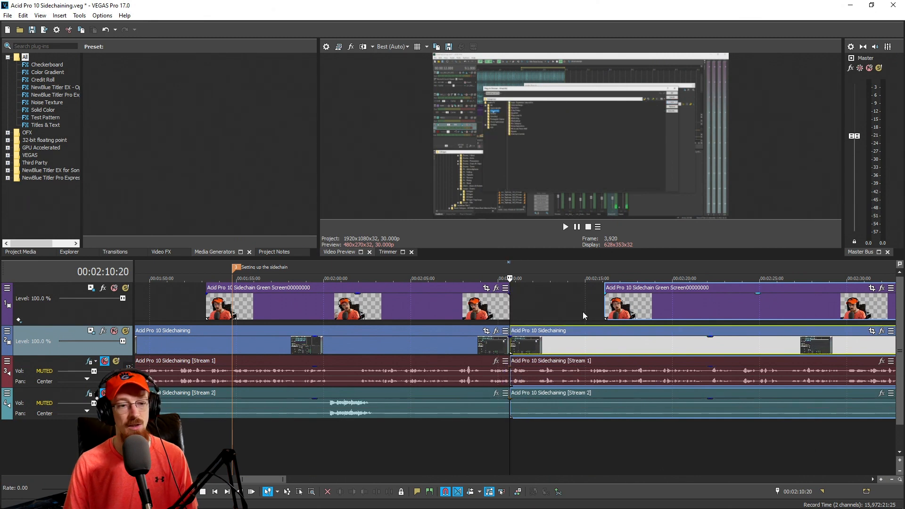
# Select the green-screen and screen-recording events around the two gaps in the green-screen track to examine their grouping and alignment
pyautogui.scroll(-3, 583, 313)
pyautogui.click(436, 309)
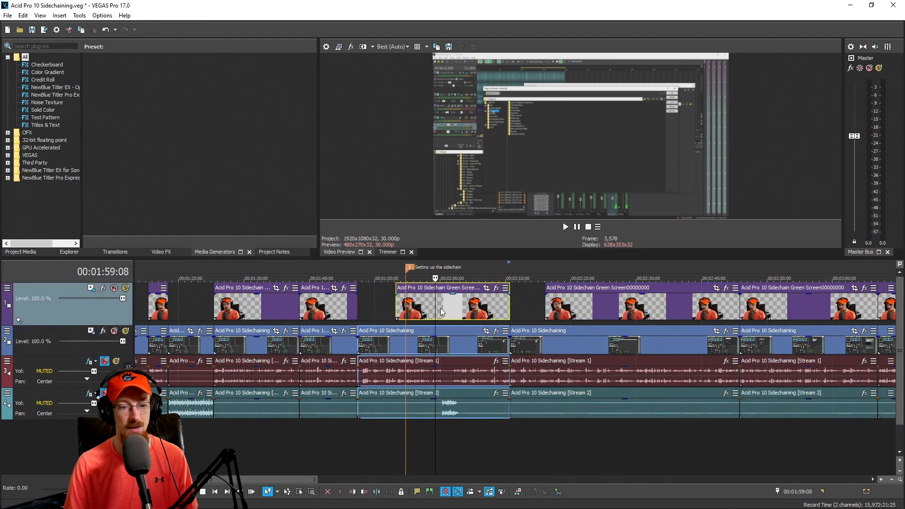
pyautogui.click(551, 347)
pyautogui.scroll(3, 537, 352)
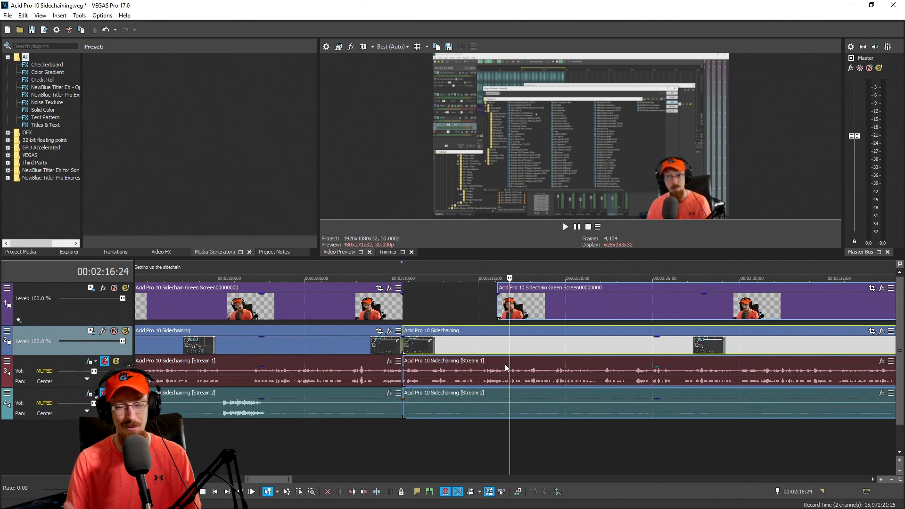
pyautogui.scroll(-3, 285, 329)
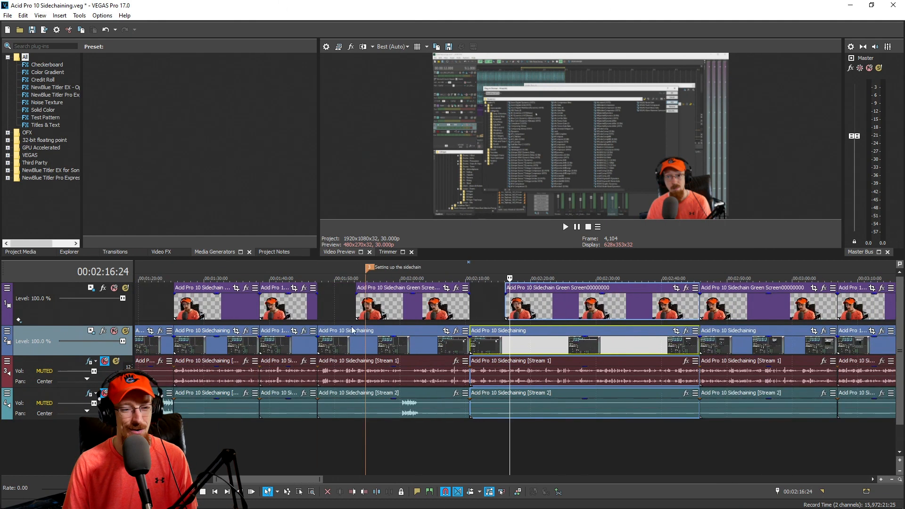
pyautogui.click(420, 338)
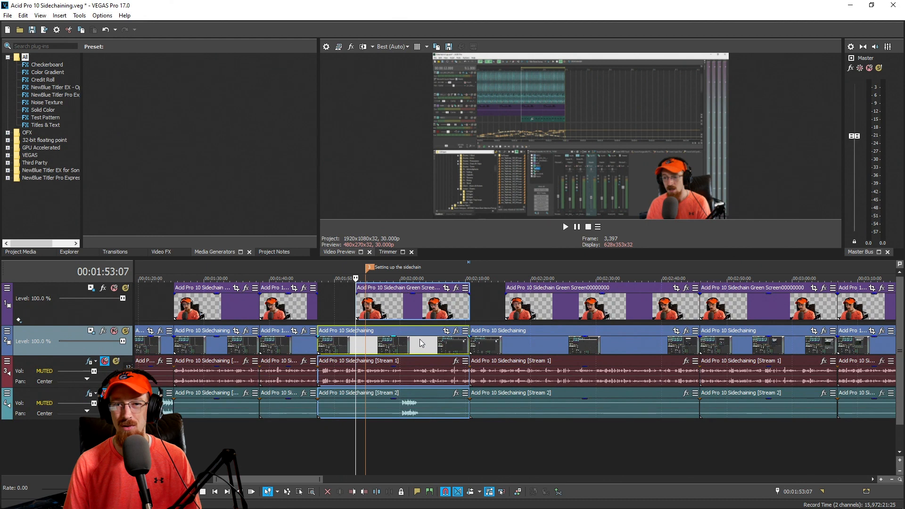
pyautogui.scroll(3, 413, 342)
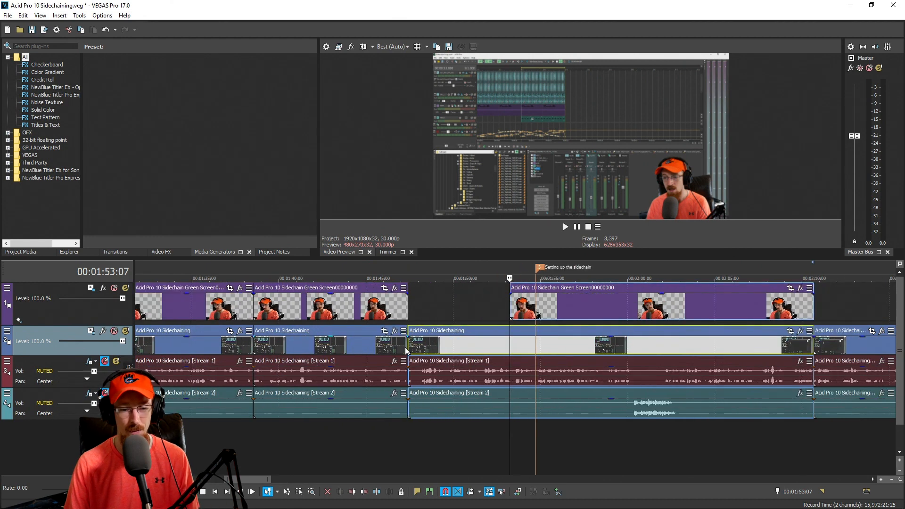
pyautogui.click(451, 372)
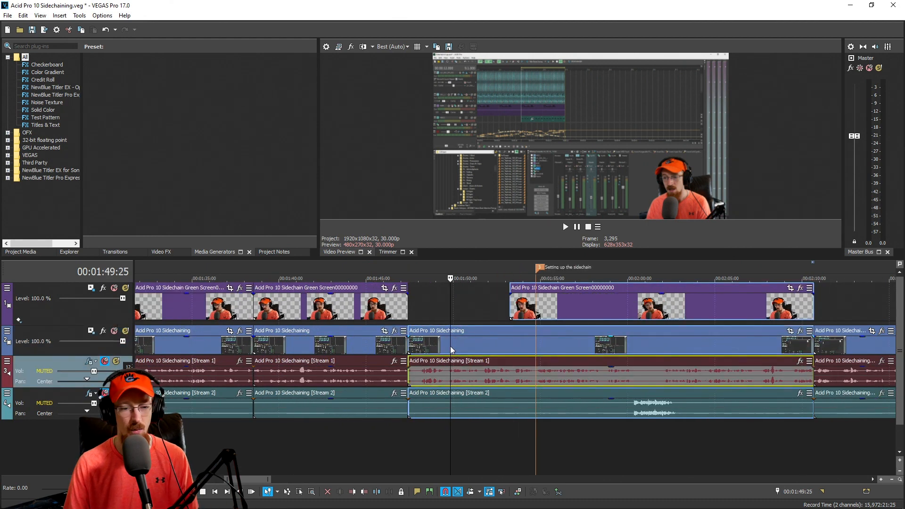
pyautogui.click(471, 344)
# Ungroup the green-screen event at the Setting up the sidechain marker and regroup it with the screen-recording video and both audio streams
pyautogui.click(536, 301)
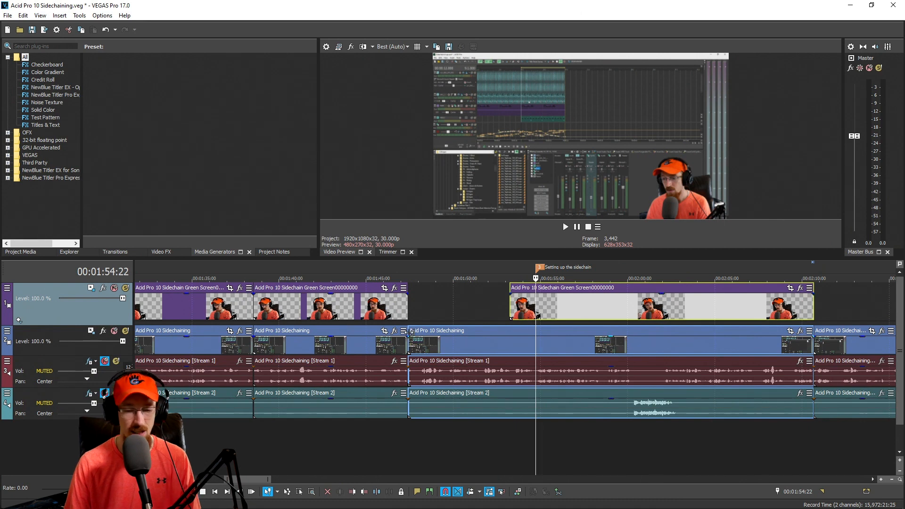
pyautogui.moveTo(576, 313); pyautogui.dragTo(558, 322)
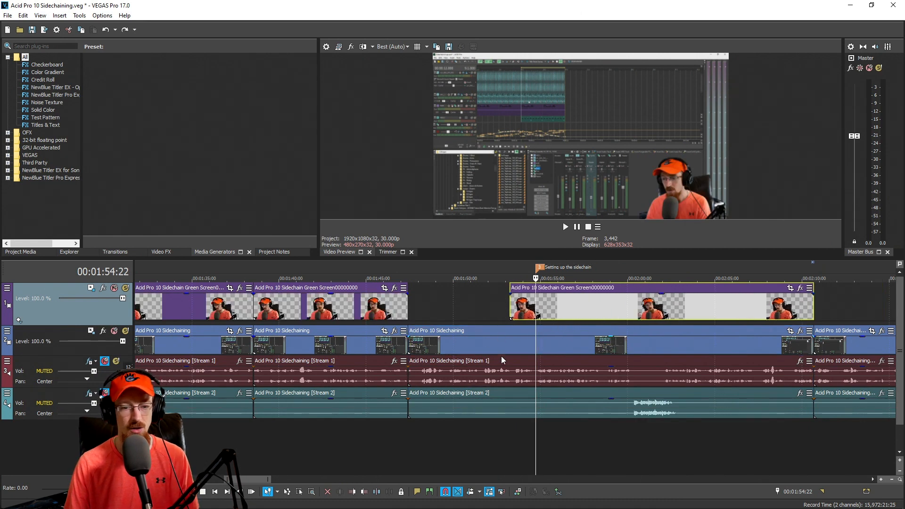
pyautogui.keyDown('ctrl'); pyautogui.click(505, 409); pyautogui.keyUp('ctrl')
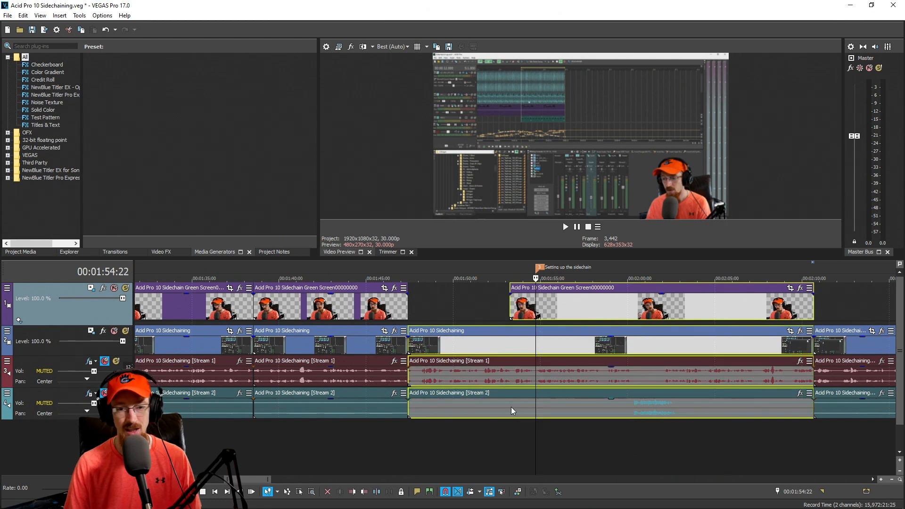
pyautogui.click(499, 349)
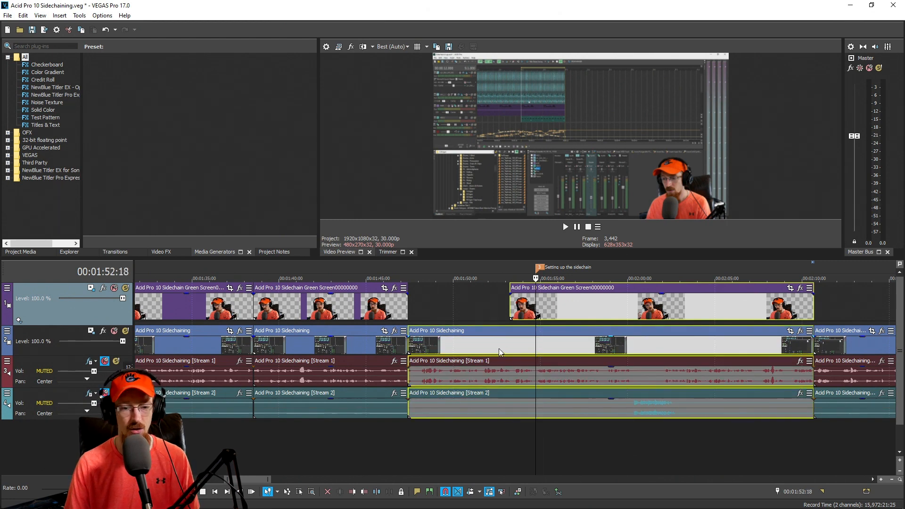
pyautogui.click(408, 340)
pyautogui.moveTo(411, 343)
pyautogui.mouseDown()
pyautogui.moveTo(509, 345)
pyautogui.moveTo(408, 349)
pyautogui.mouseUp()
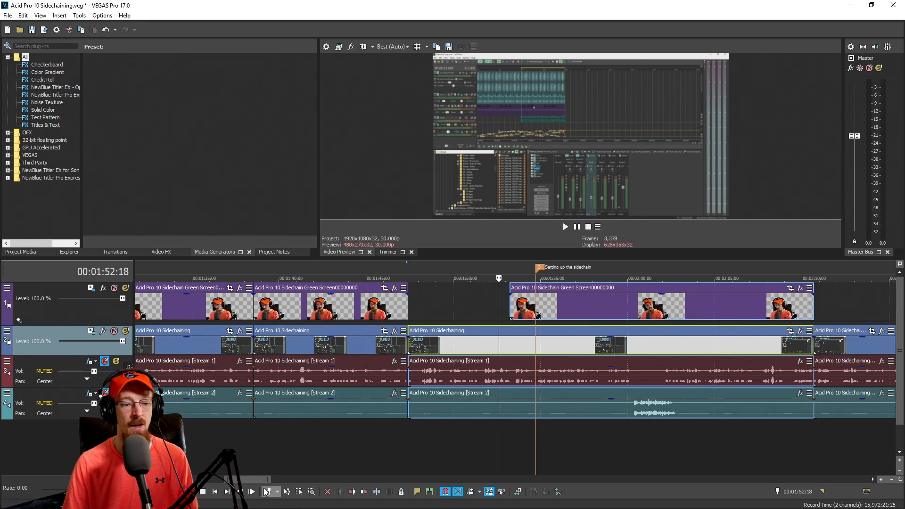
# Switch to DaVinci Resolve and select the green-screen clip and the screen-recording clip in turn to examine which clips are linked to each
pyautogui.click(381, 500)
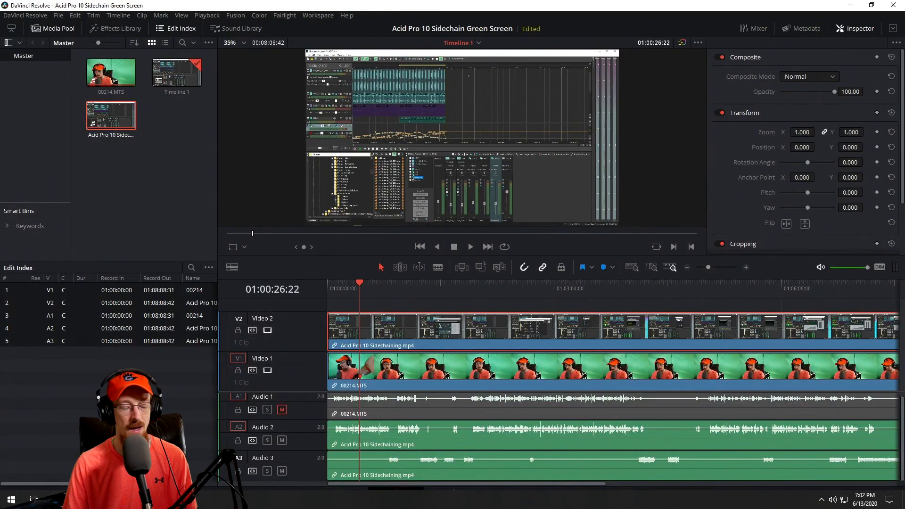
pyautogui.hscroll(-3, 336, 360)
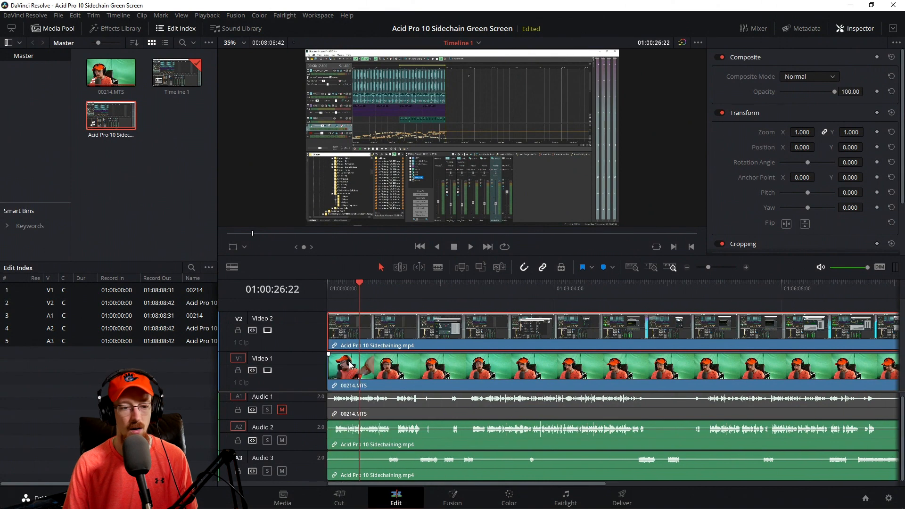
pyautogui.click(391, 380)
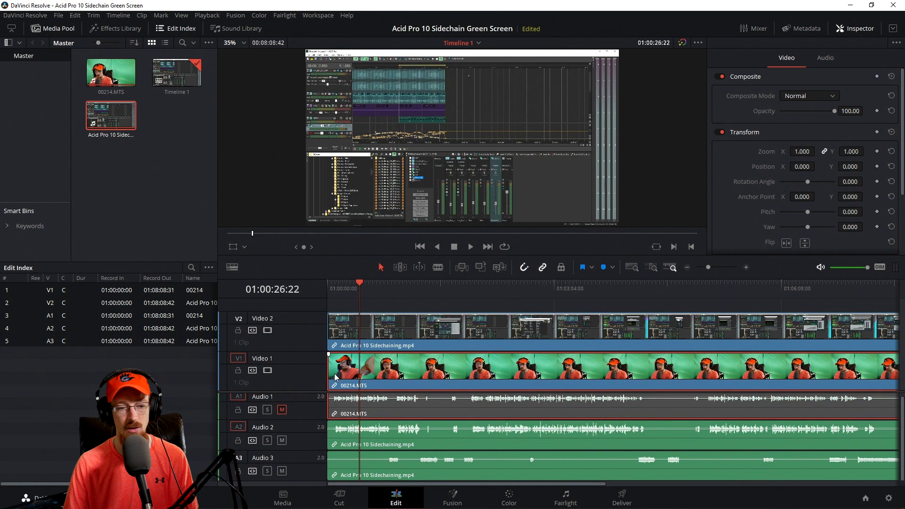
pyautogui.keyDown('ctrl'); pyautogui.click(381, 330); pyautogui.keyUp('ctrl')
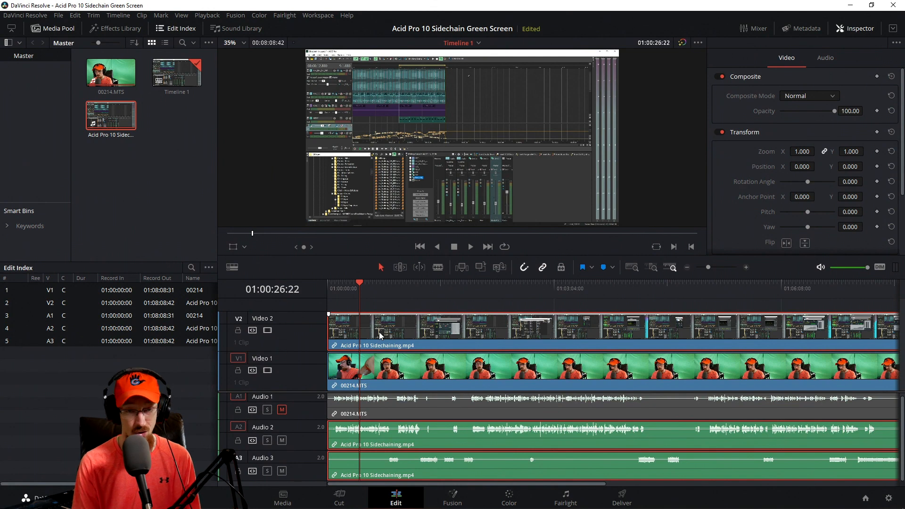
# Unlink the screen-recording clips, select both audio clips separately from the video, and relink all three clips
pyautogui.moveTo(379, 331); pyautogui.dragTo(368, 309)
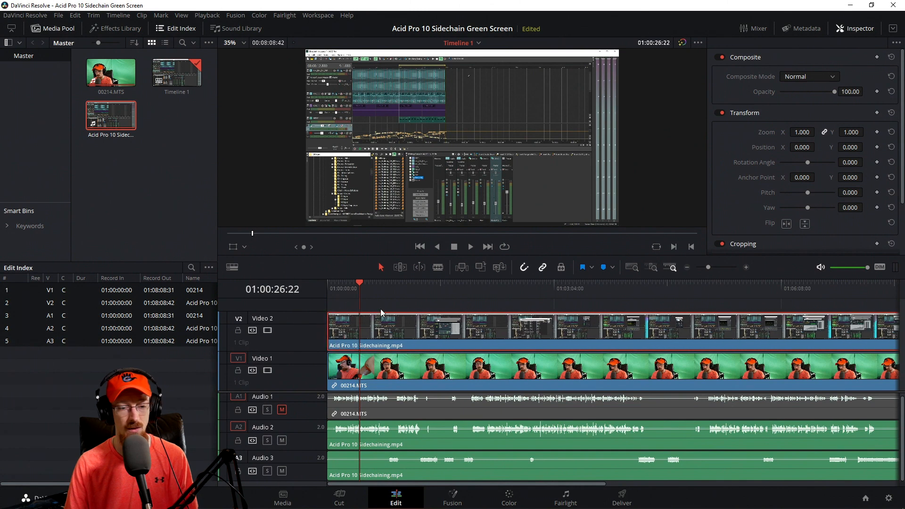
pyautogui.click(387, 446)
pyautogui.keyDown('ctrl'); pyautogui.click(383, 478); pyautogui.keyUp('ctrl')
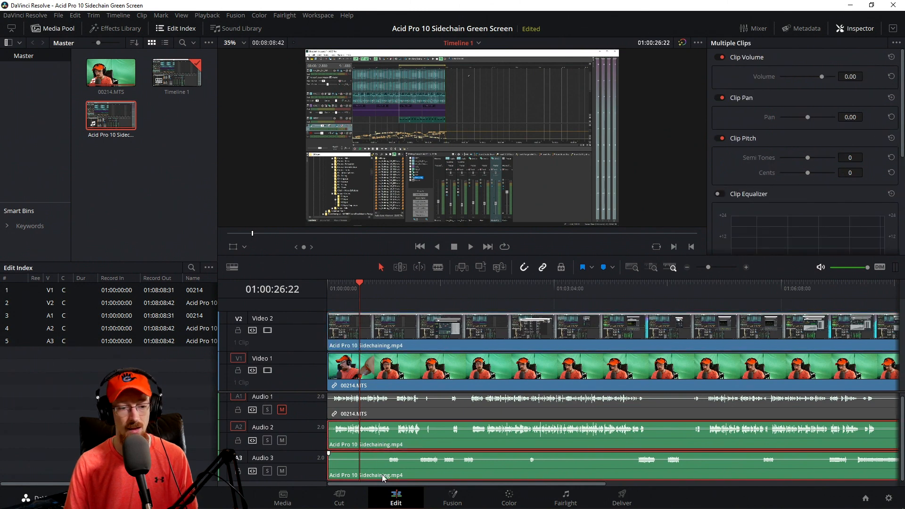
pyautogui.click(403, 336)
pyautogui.hotkey('ctrl', 'alt', 'l')
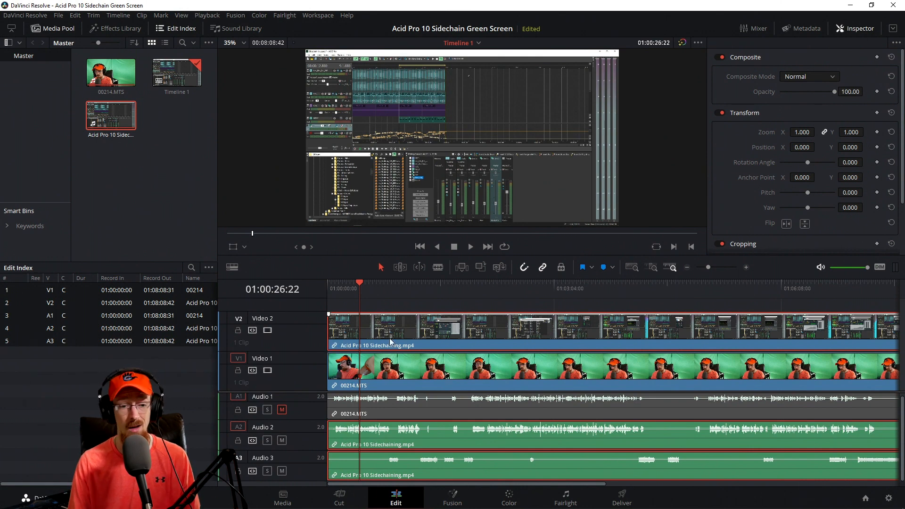
# Select the screen recording's video and audio clips in turn to check their link, unlink them and link them again
pyautogui.click(431, 304)
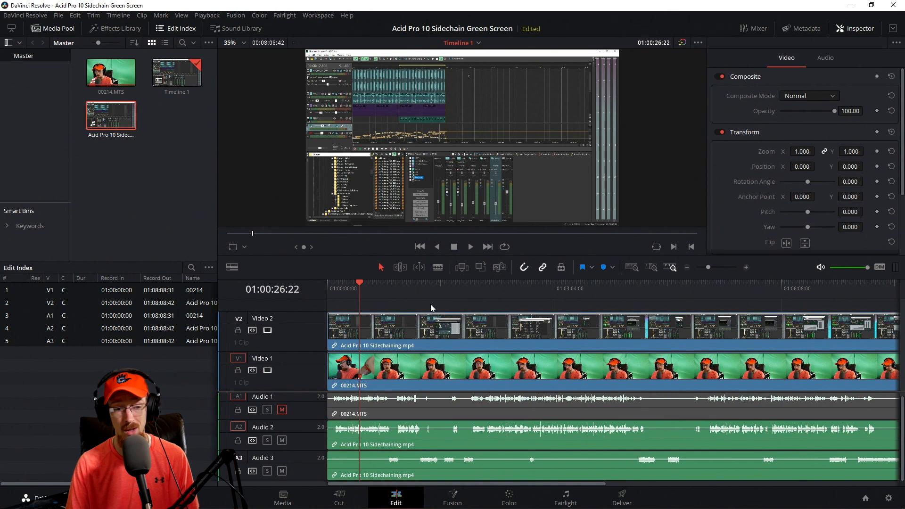
pyautogui.click(382, 348)
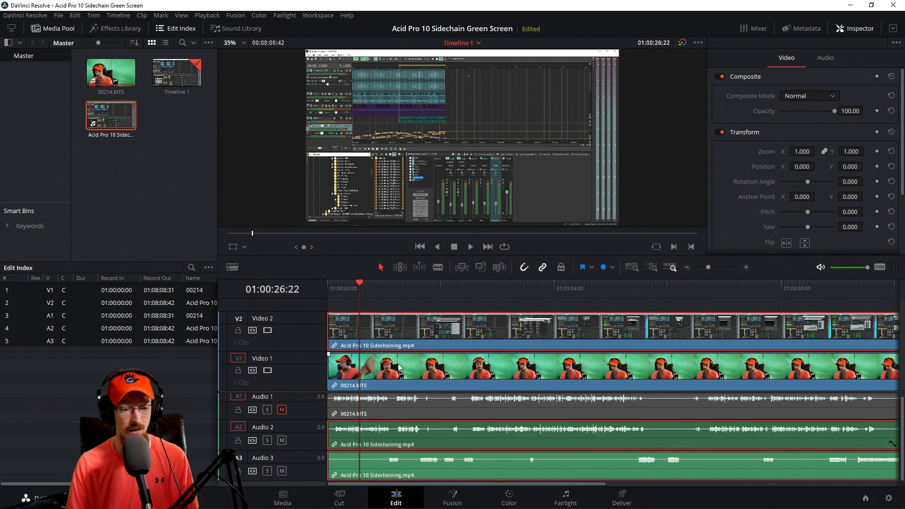
pyautogui.click(391, 432)
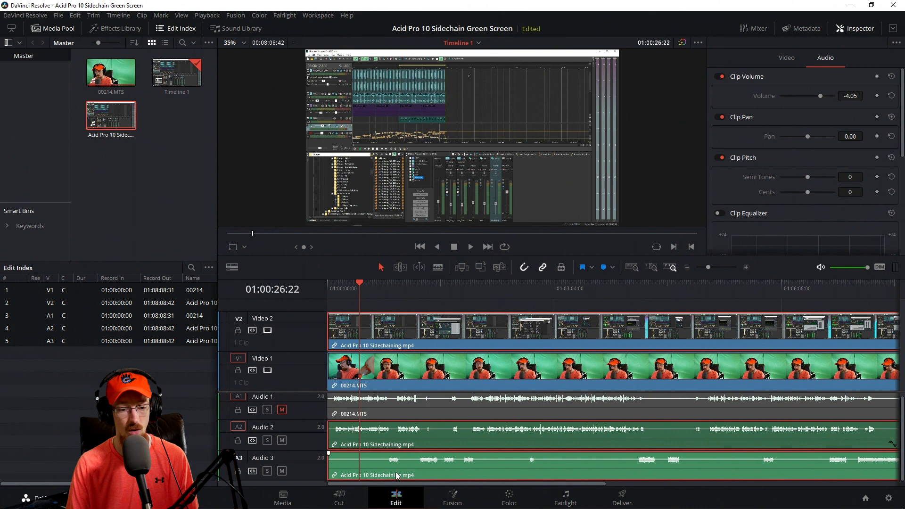
pyautogui.click(389, 333)
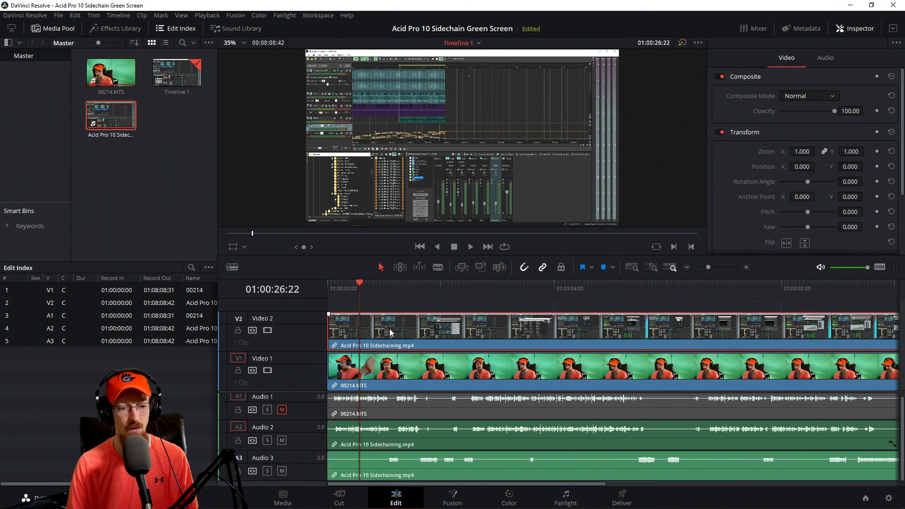
pyautogui.click(387, 431)
pyautogui.click(380, 464)
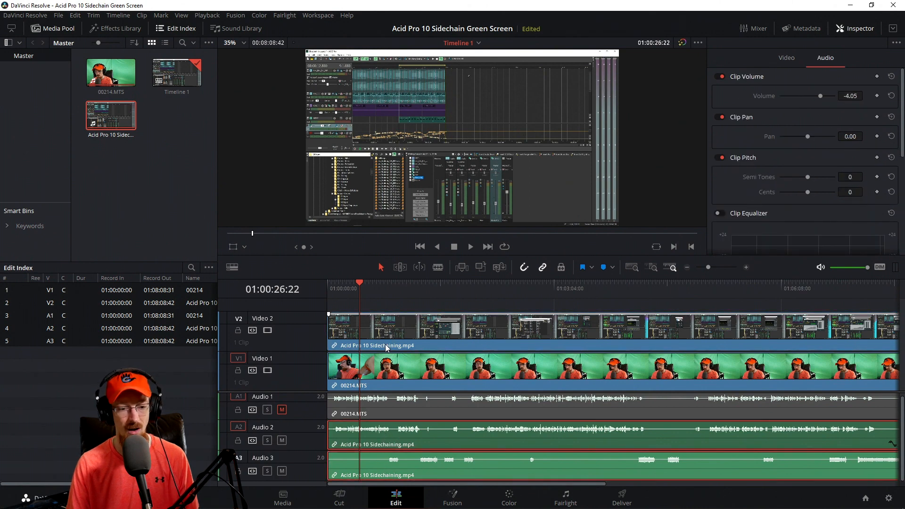
pyautogui.hotkey('ctrl', 'alt', 'l')
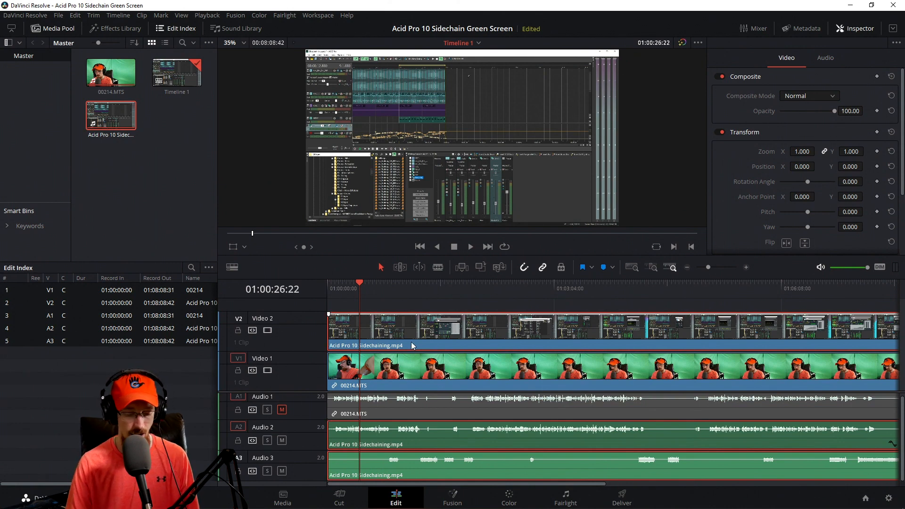
pyautogui.hotkey('ctrl', 'alt', 'l')
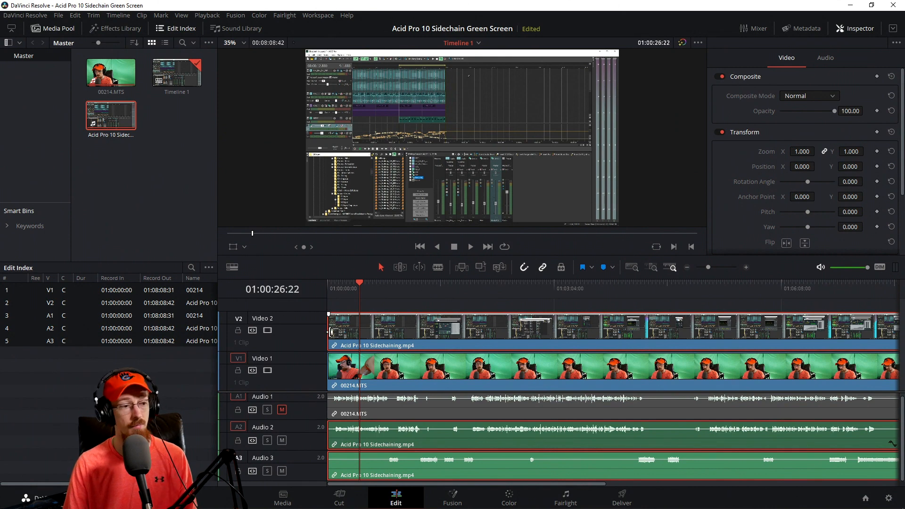
# Trim only the start of the screen-recording video on Video 2 to about 01:00:59:15, leaving its linked audio in place, and reselect the clip
pyautogui.moveTo(329, 332); pyautogui.dragTo(475, 347)
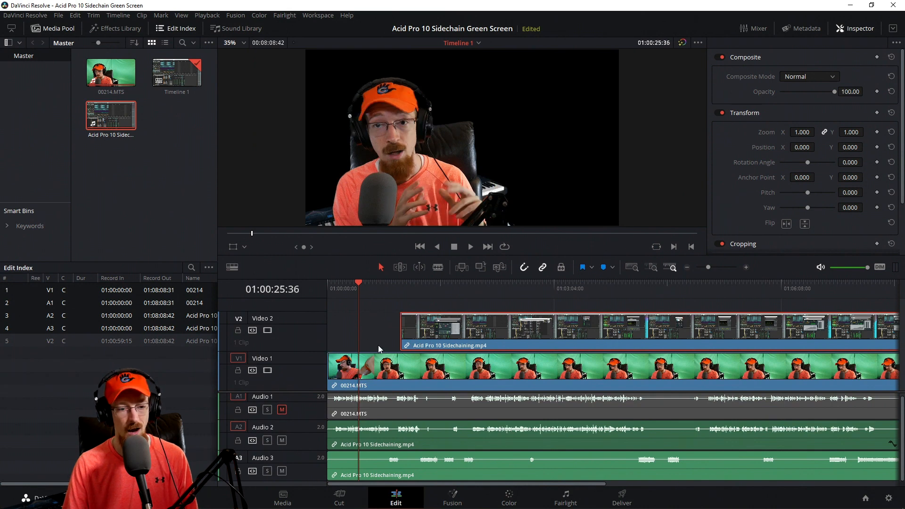
pyautogui.click(439, 334)
pyautogui.moveTo(422, 342)
pyautogui.mouseDown()
pyautogui.moveTo(583, 344)
pyautogui.moveTo(420, 342)
pyautogui.mouseUp()
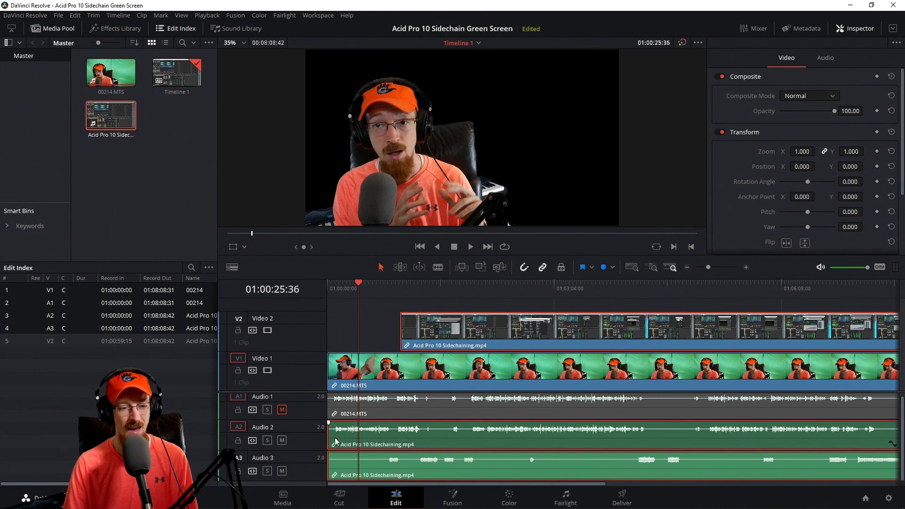
# Try trimming the start of the screen-recording audio to about 01:00:25:36 together with its linked video, and restore both starts
pyautogui.moveTo(331, 435); pyautogui.dragTo(359, 435)
pyautogui.moveTo(401, 335); pyautogui.dragTo(435, 336)
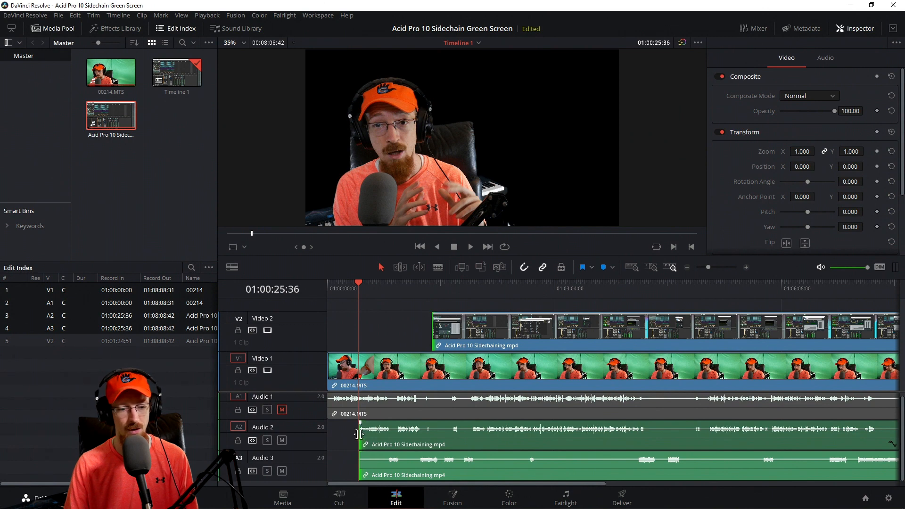
pyautogui.moveTo(361, 432); pyautogui.dragTo(329, 428)
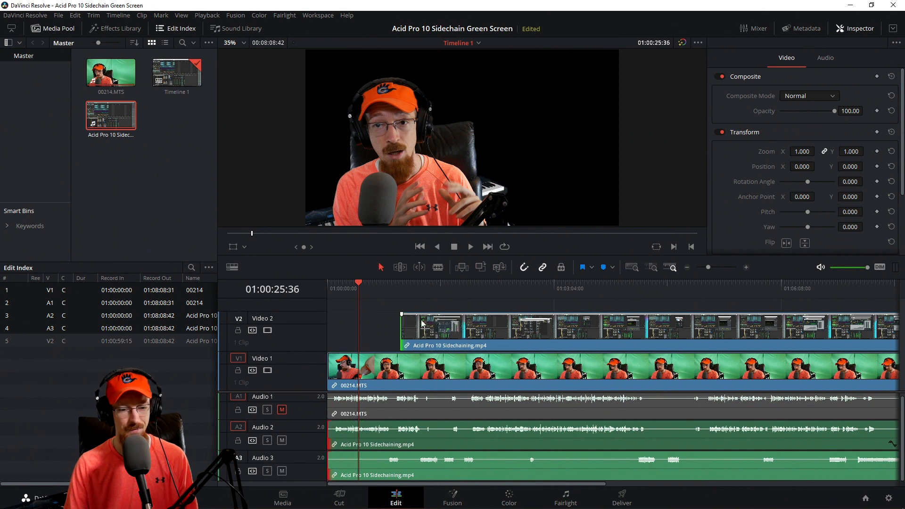
pyautogui.moveTo(402, 327); pyautogui.dragTo(402, 326)
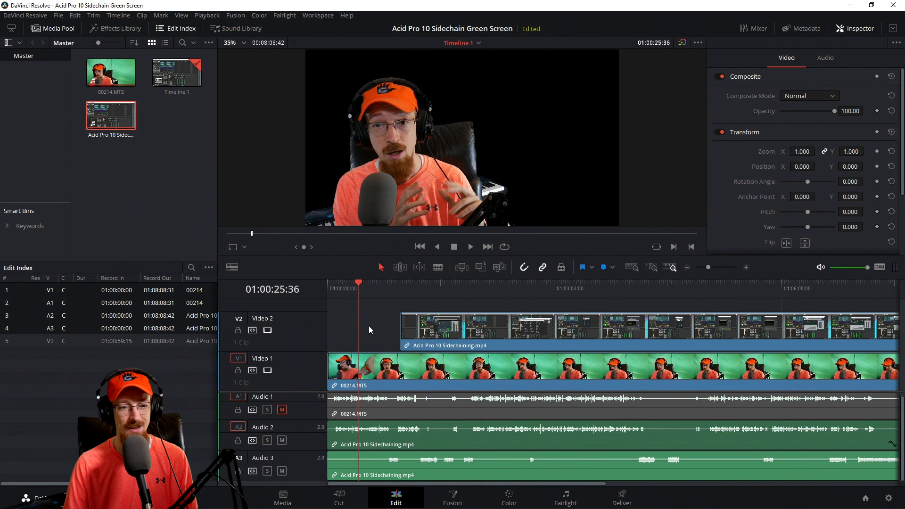
# Select the screen-recording clip, the green-screen clip and the gap on Video 2 in turn to examine their linking after the trim
pyautogui.click(438, 335)
pyautogui.keyDown('ctrl'); pyautogui.click(437, 394); pyautogui.keyUp('ctrl')
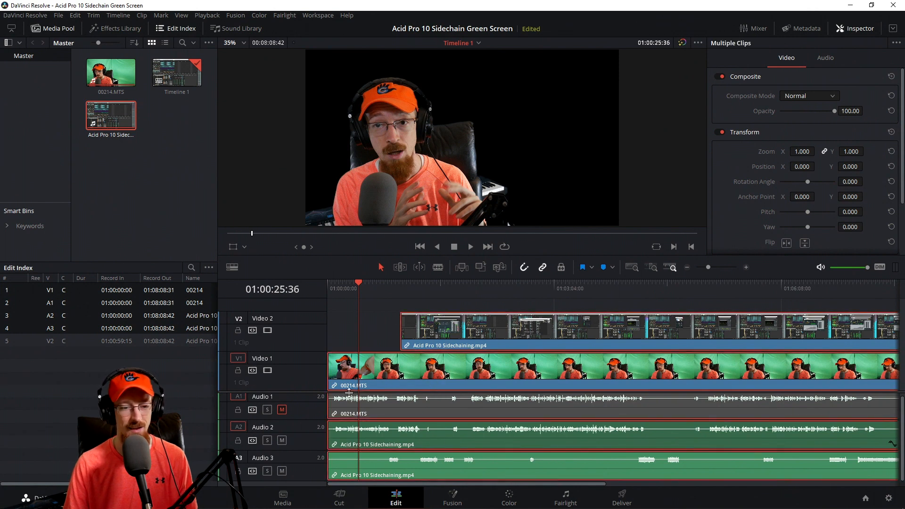
pyautogui.click(372, 346)
pyautogui.click(423, 344)
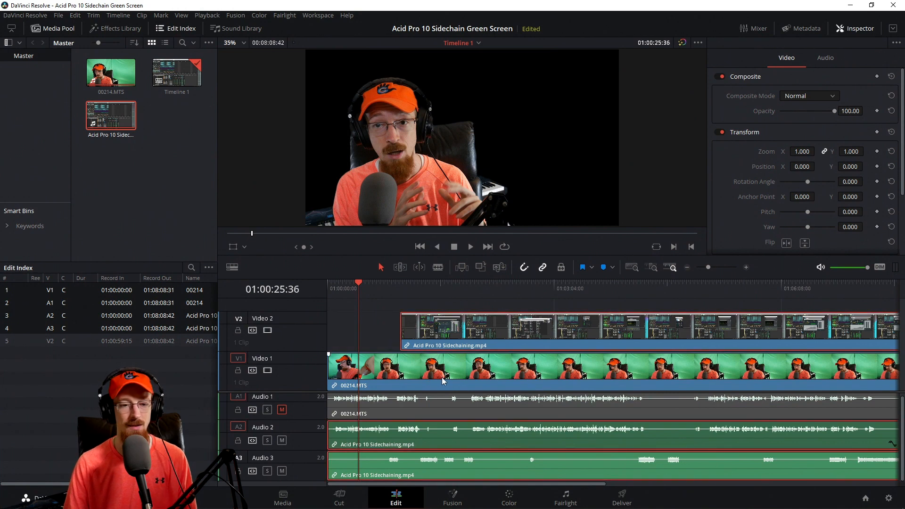
pyautogui.click(375, 335)
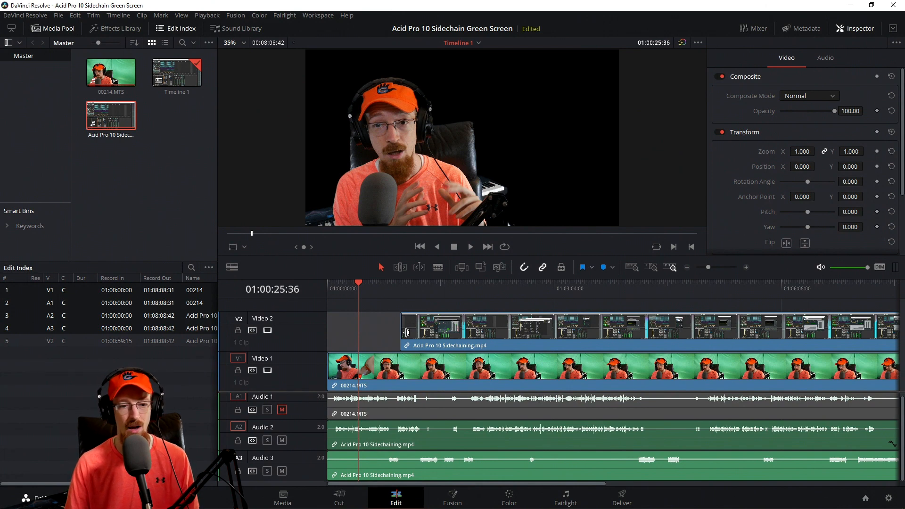
pyautogui.click(468, 307)
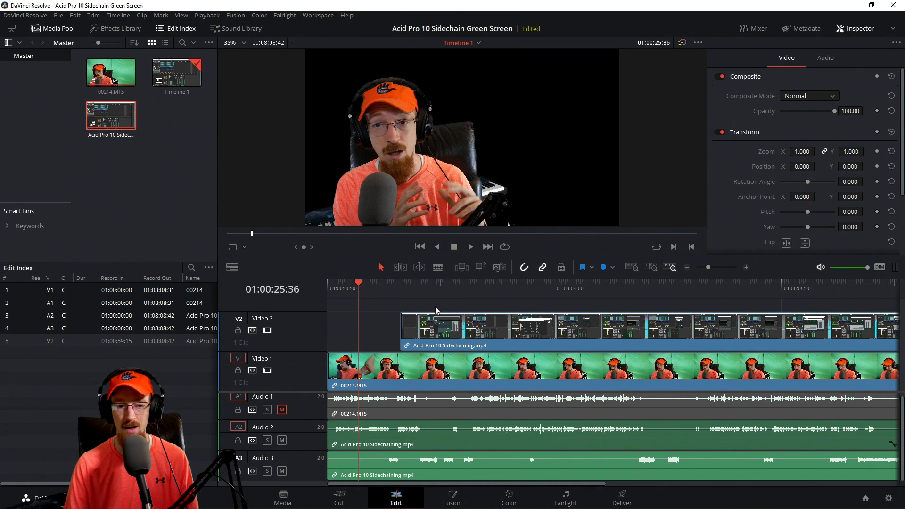
pyautogui.click(448, 341)
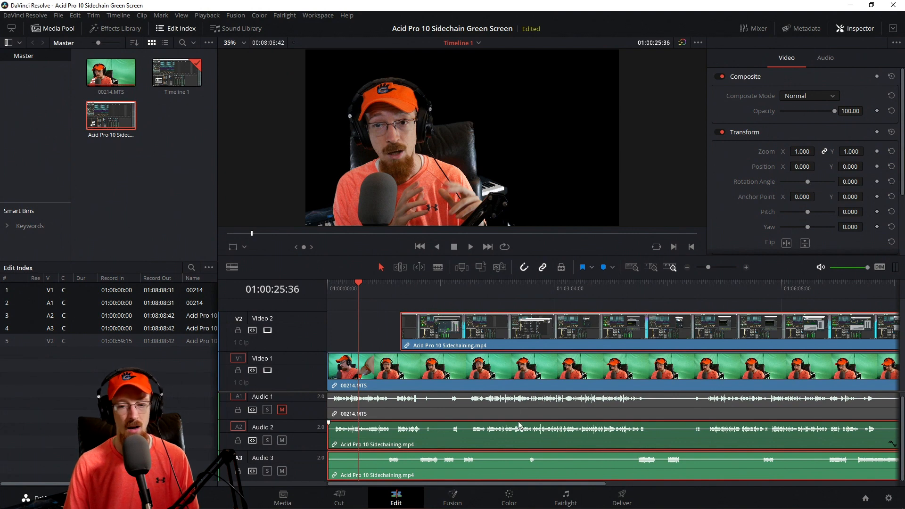
# Move the playhead to about 01:01:43:35 and select the gap before the screen-recording video on Video 2
pyautogui.click(582, 289)
pyautogui.click(646, 285)
pyautogui.click(455, 293)
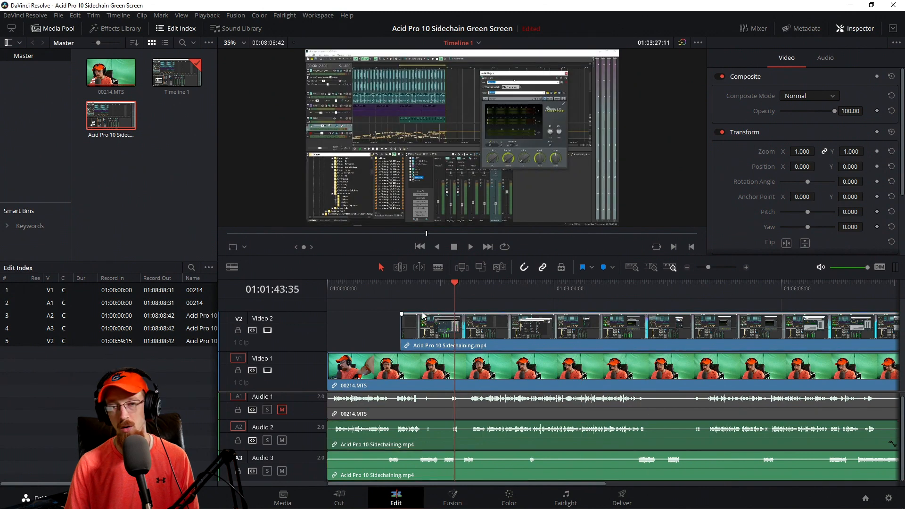
pyautogui.click(365, 333)
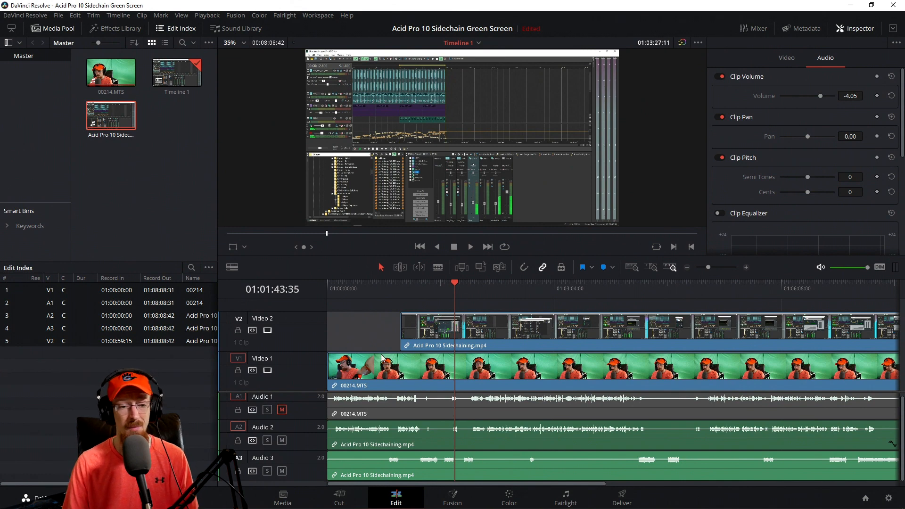
# Examine the clip commands available for the green-screen clip on Video 1, including Normalize Audio Levels, and dismiss them
pyautogui.rightClick(418, 375)
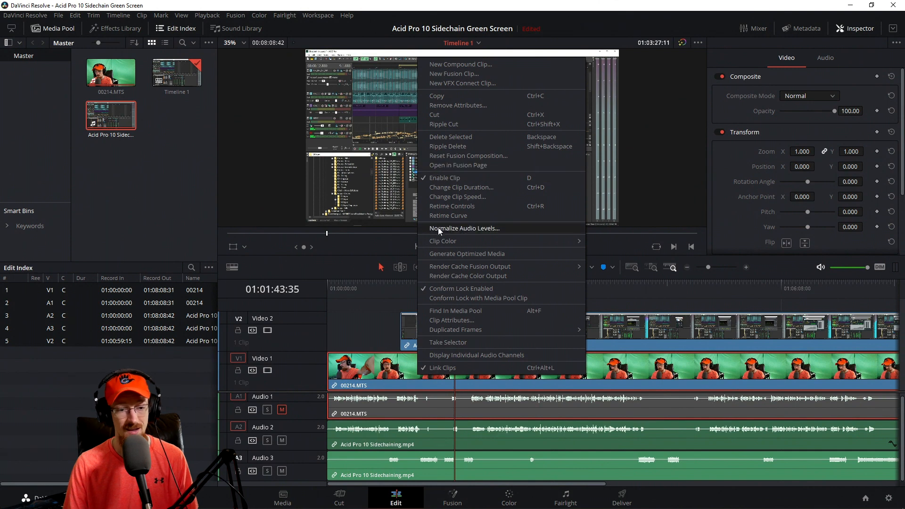
pyautogui.rightClick(392, 371)
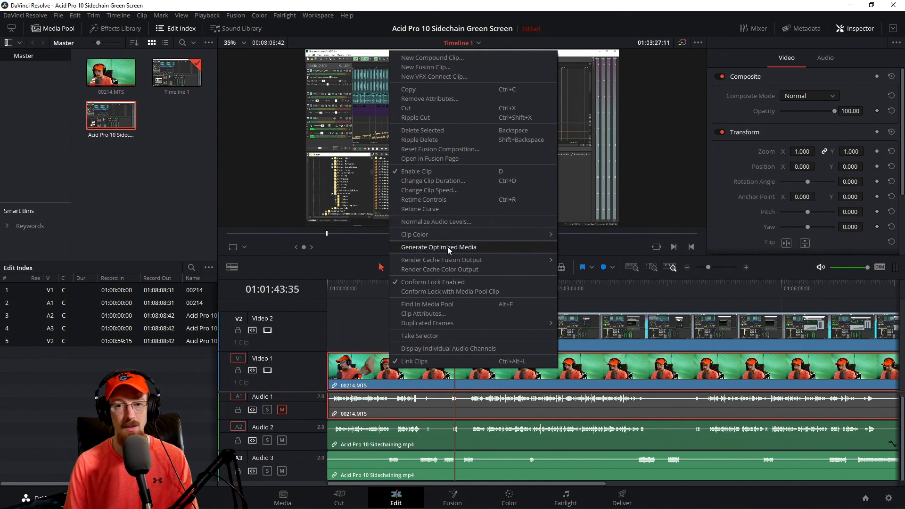
pyautogui.click(369, 296)
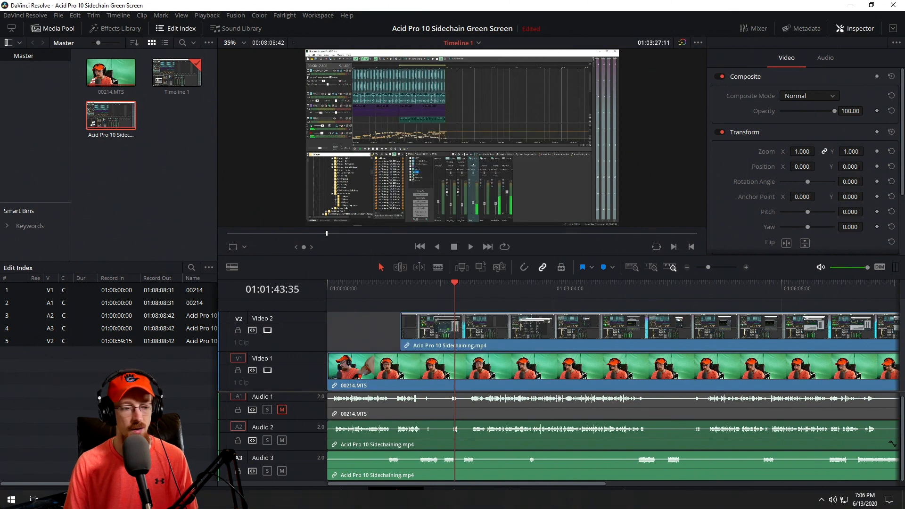
# Switch to VEGAS Pro and examine the event commands available for the screen-recording video event at the Setting up the sidechain marker
pyautogui.hotkey('alt', 'Tab')
pyautogui.rightClick(488, 352)
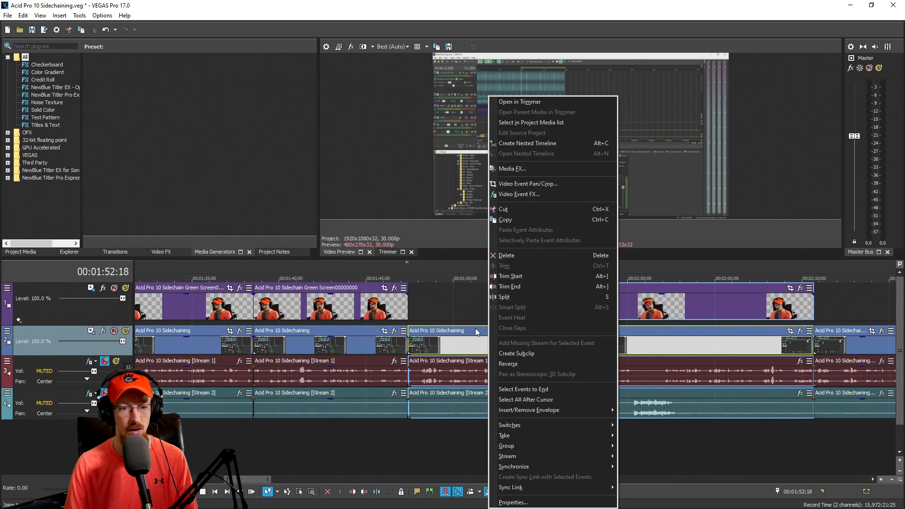
pyautogui.rightClick(448, 350)
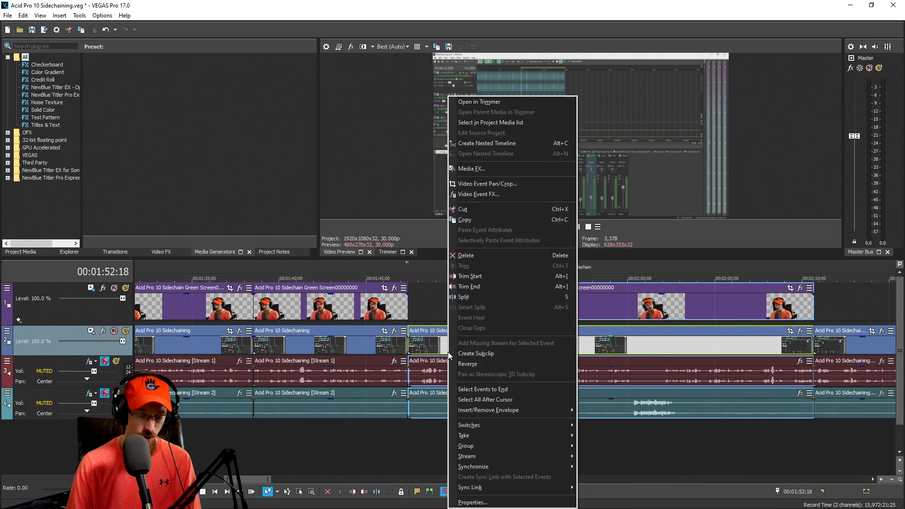
pyautogui.click(419, 349)
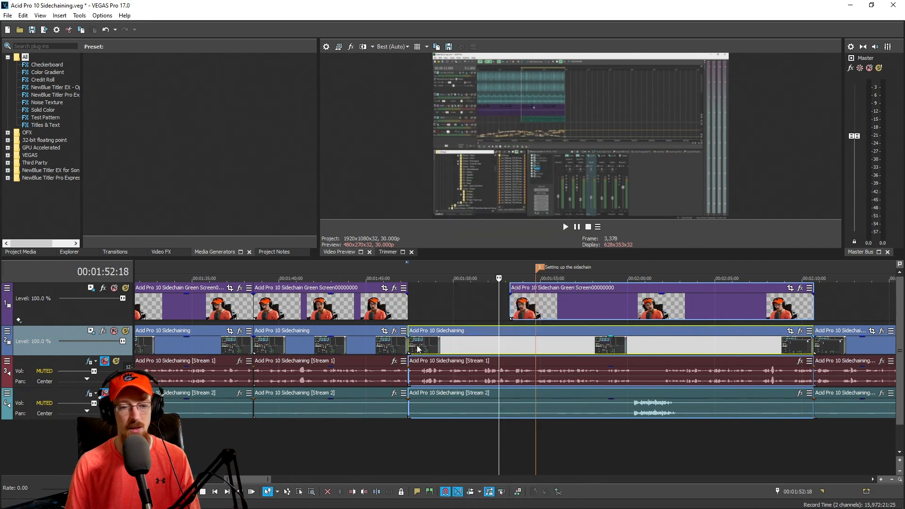
# Examine the Stream 1 audio event's properties at the Setting up the sidechain marker, switch Normalize off and on, and cancel the changes
pyautogui.click(458, 381)
pyautogui.rightClick(458, 381)
pyautogui.click(459, 381)
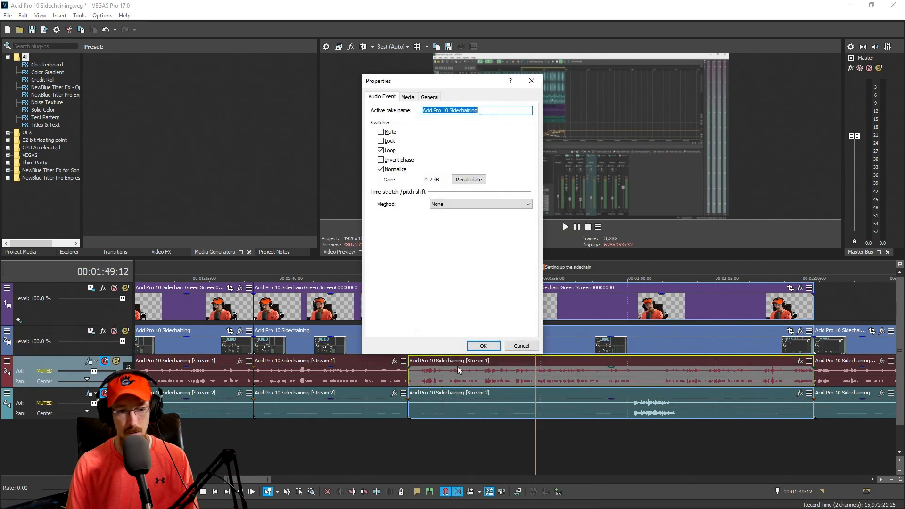
pyautogui.click(388, 170)
pyautogui.click(388, 170)
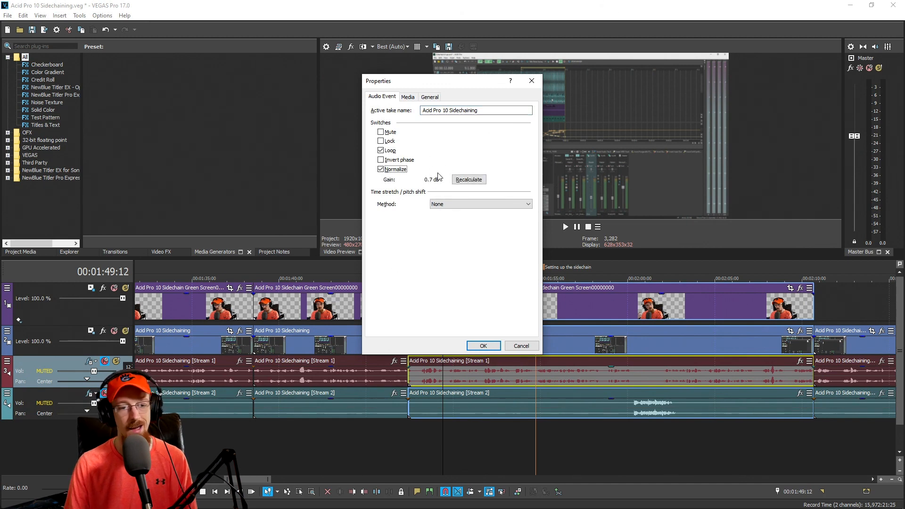
pyautogui.click(531, 348)
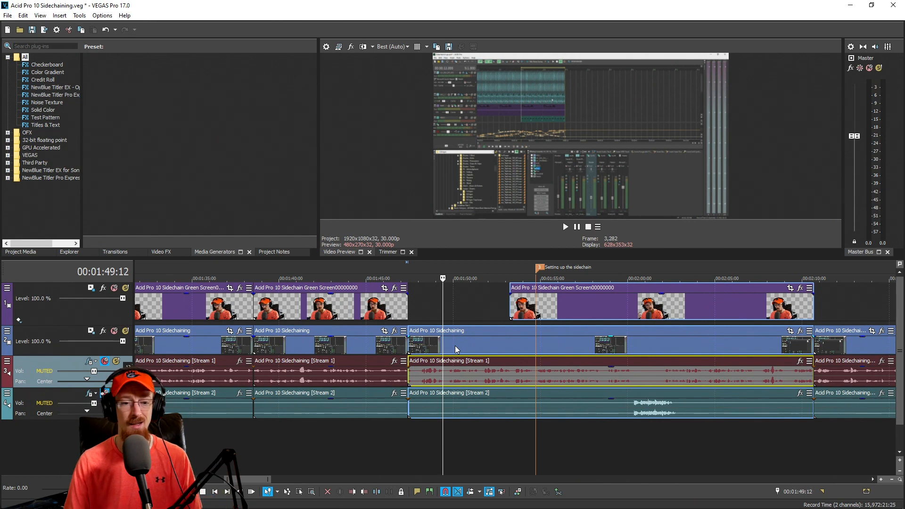
# Split the grouped screen-recording event and its audio at about 00:01:51:05, and undo the split
pyautogui.click(474, 348)
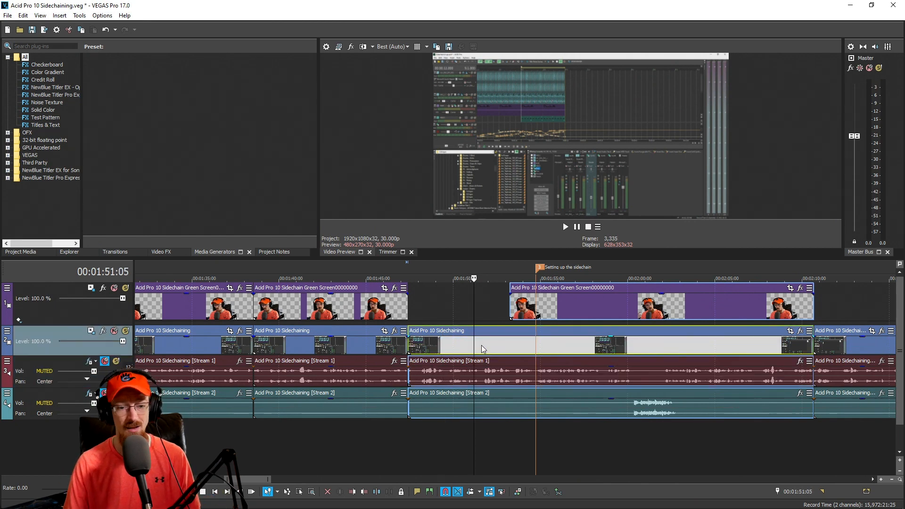
pyautogui.press('s')
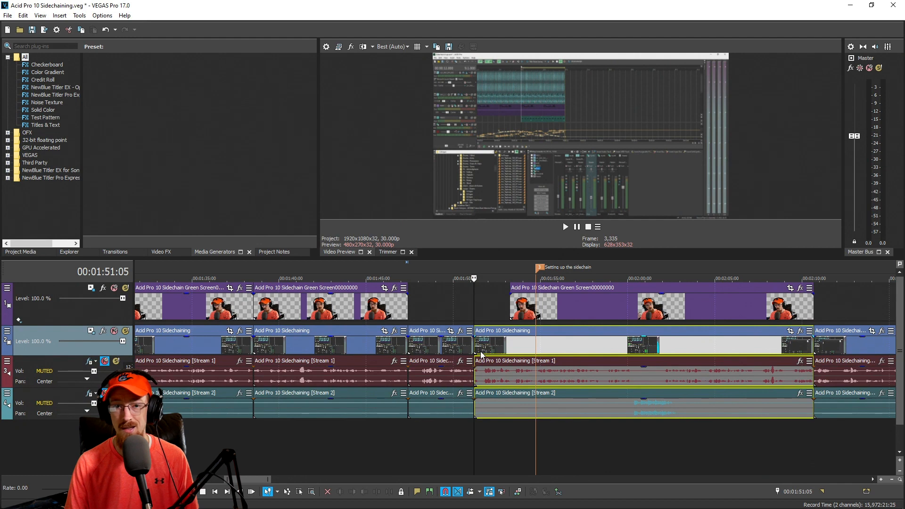
pyautogui.hotkey('ctrl', 'z')
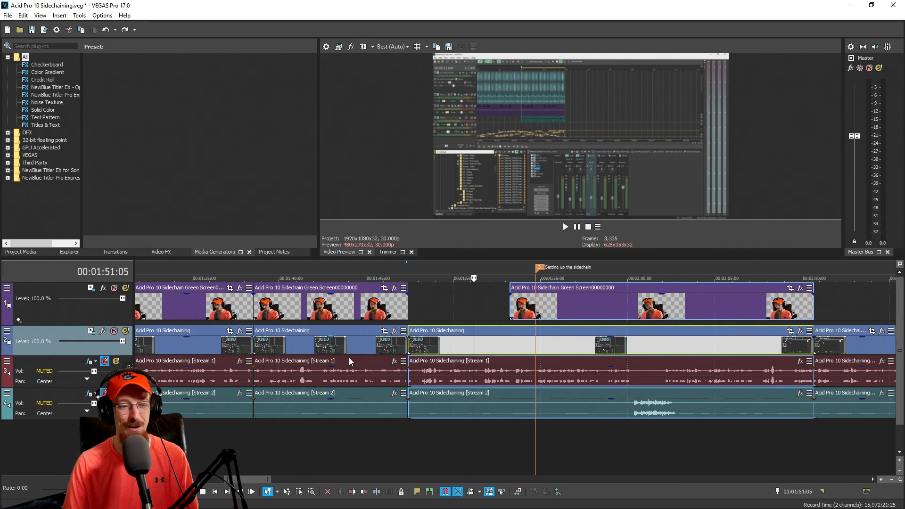
# Switch to DaVinci Resolve, select the green-screen clip on Video 1 and move the playhead to about 01:01:03:50
pyautogui.hotkey('alt', 'Tab')
pyautogui.click(533, 374)
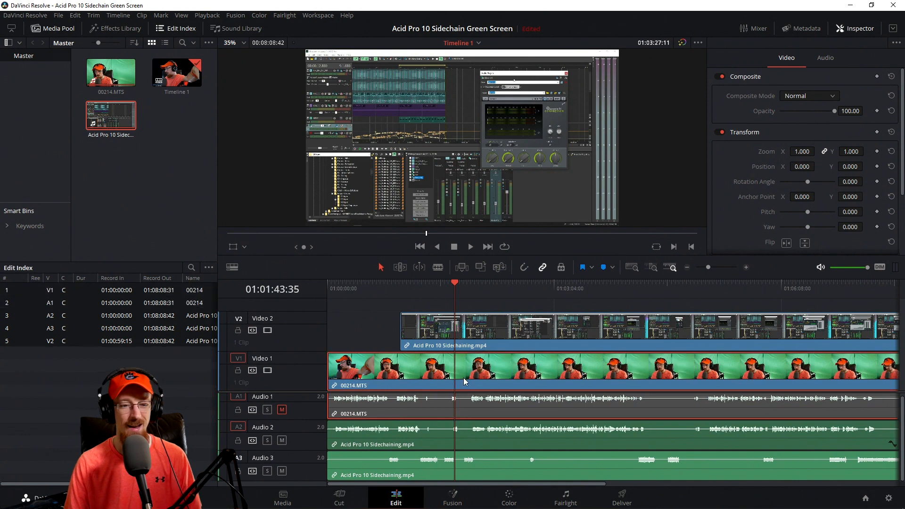
pyautogui.moveTo(423, 286); pyautogui.dragTo(406, 293)
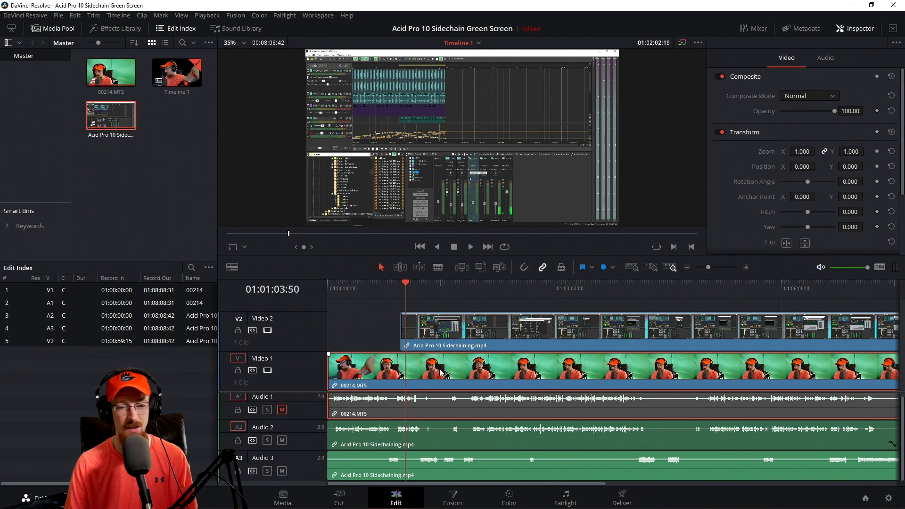
# Switch to VEGAS Pro, play from about 00:01:44:22, stop playback and place the cursor at about 00:01:42:25
pyautogui.click(340, 500)
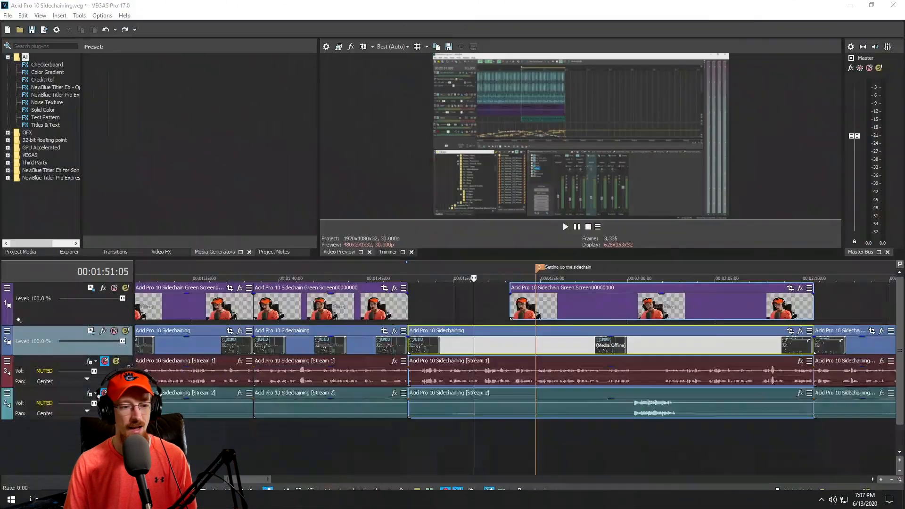
pyautogui.click(361, 347)
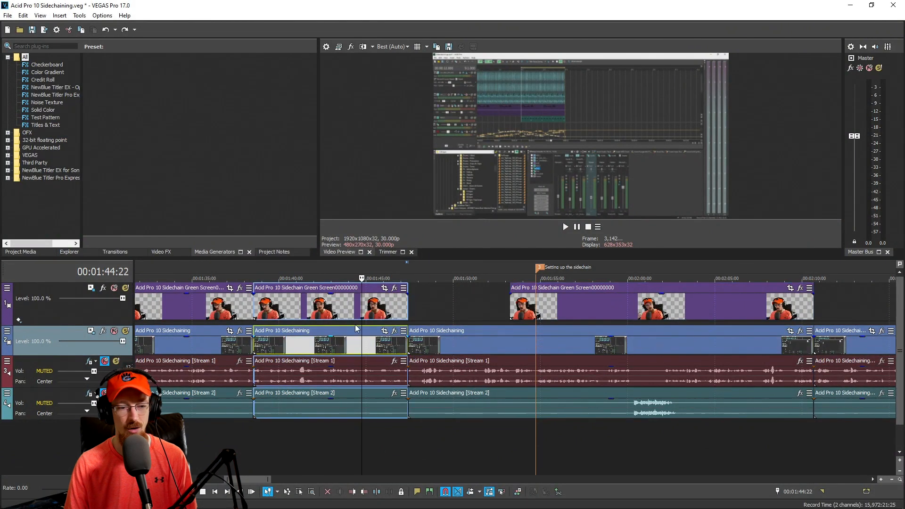
pyautogui.press('space')
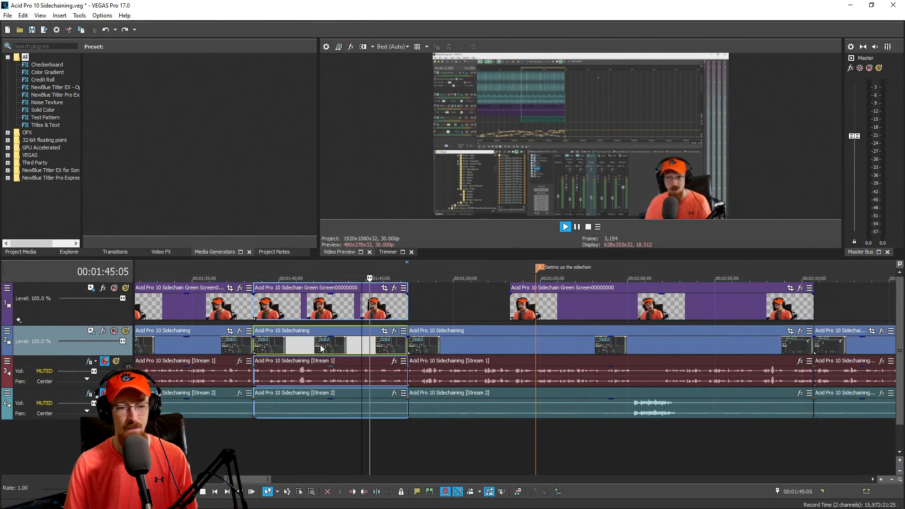
pyautogui.click(300, 345)
pyautogui.press('space')
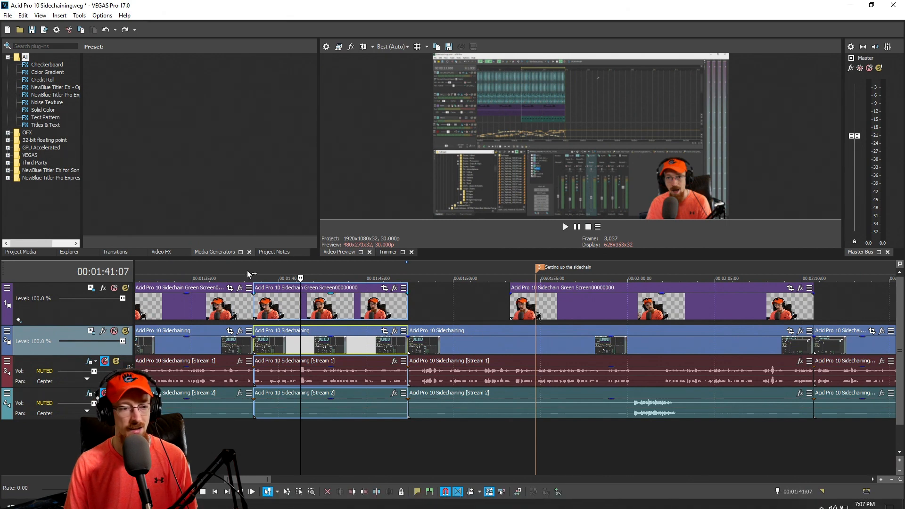
pyautogui.click(216, 268)
pyautogui.click(186, 266)
pyautogui.moveTo(281, 272); pyautogui.dragTo(328, 268)
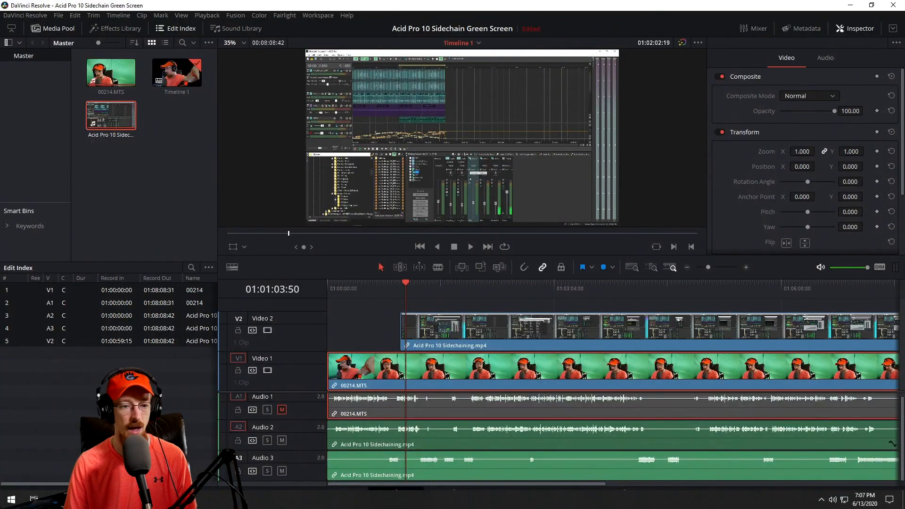
# Switch to DaVinci Resolve, move the playhead to about 01:00:51:59 and clear the clip selection
pyautogui.moveTo(476, 296); pyautogui.dragTo(390, 332)
pyautogui.hotkey('ctrl', 'a')
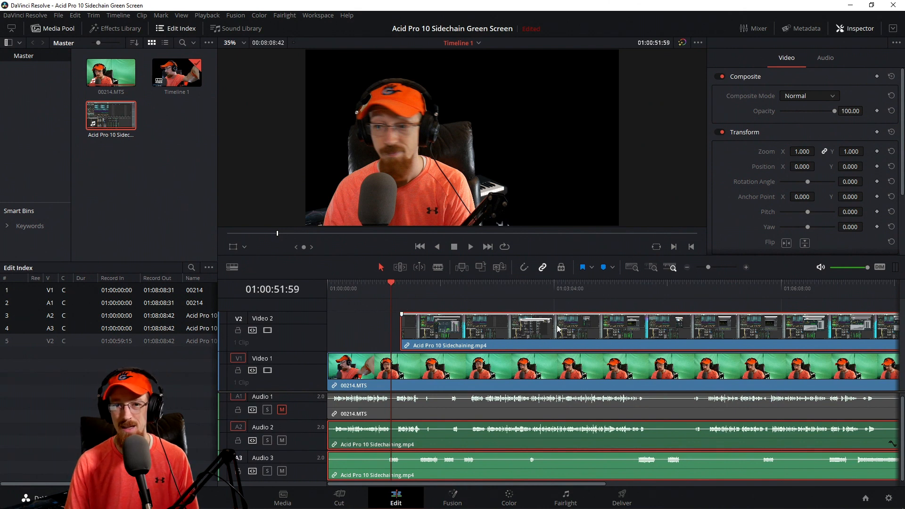
pyautogui.click(371, 322)
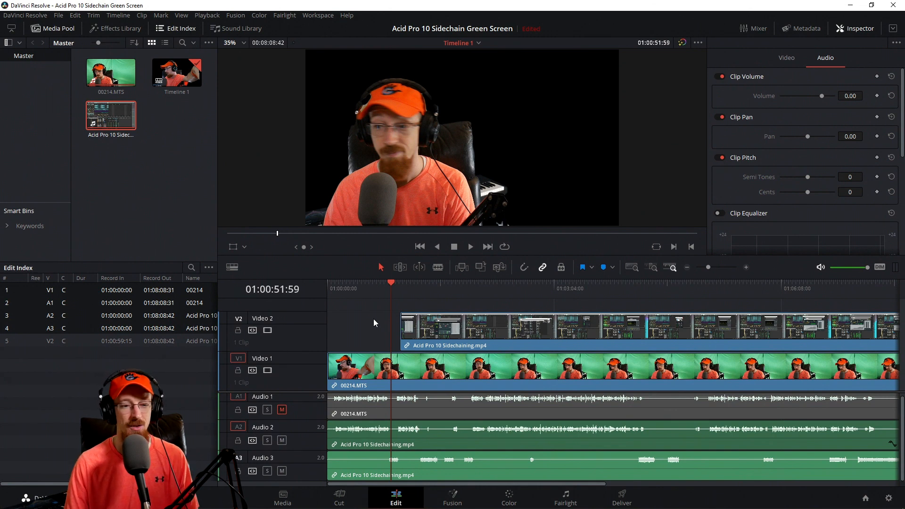
# Examine the Normalize Audio Levels modes and level options for the linked Acid Pro 10 Sidechaining clips, and cancel without normalizing
pyautogui.click(472, 454)
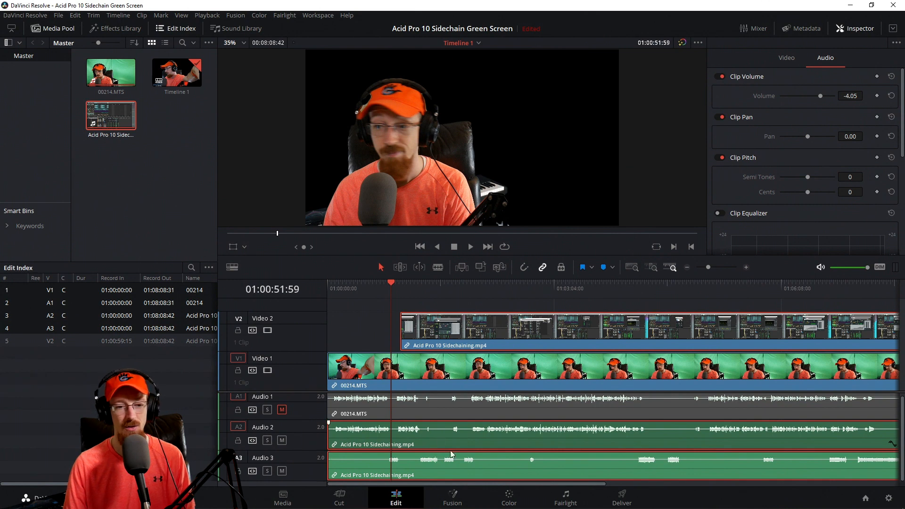
pyautogui.rightClick(432, 440)
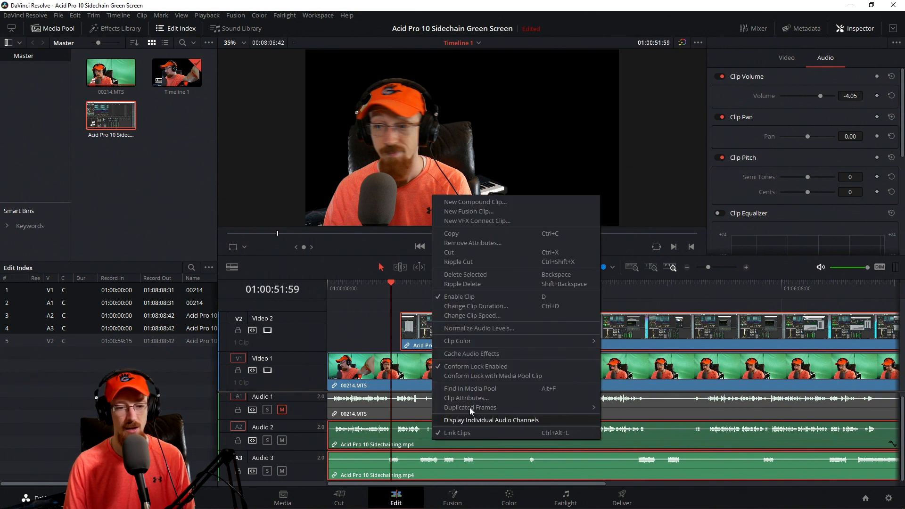
pyautogui.click(480, 329)
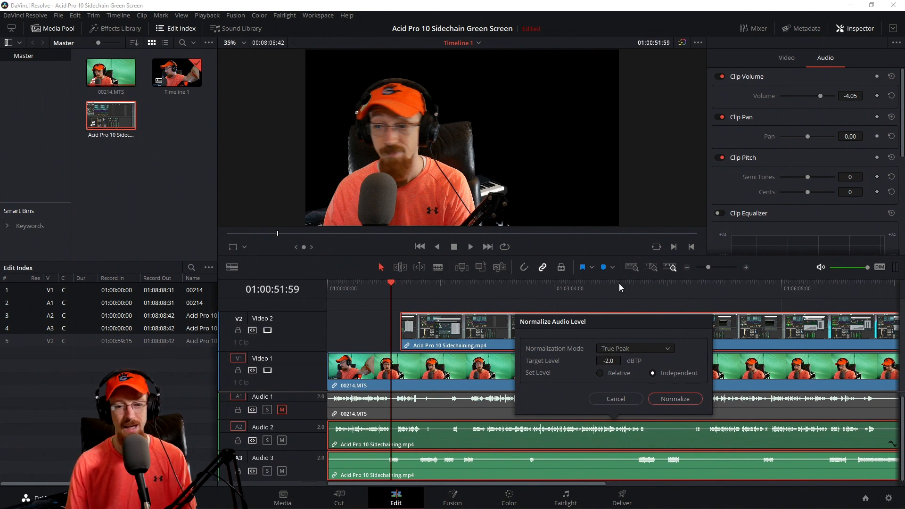
pyautogui.click(659, 350)
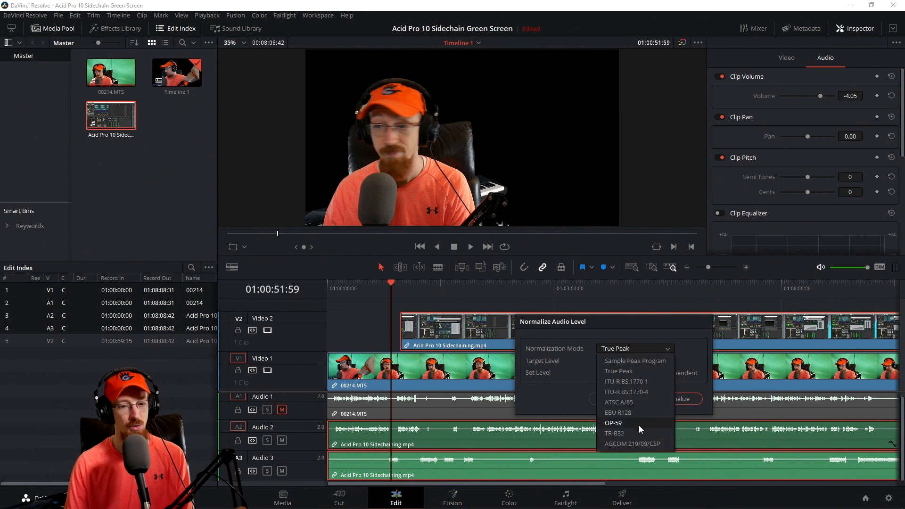
pyautogui.click(642, 372)
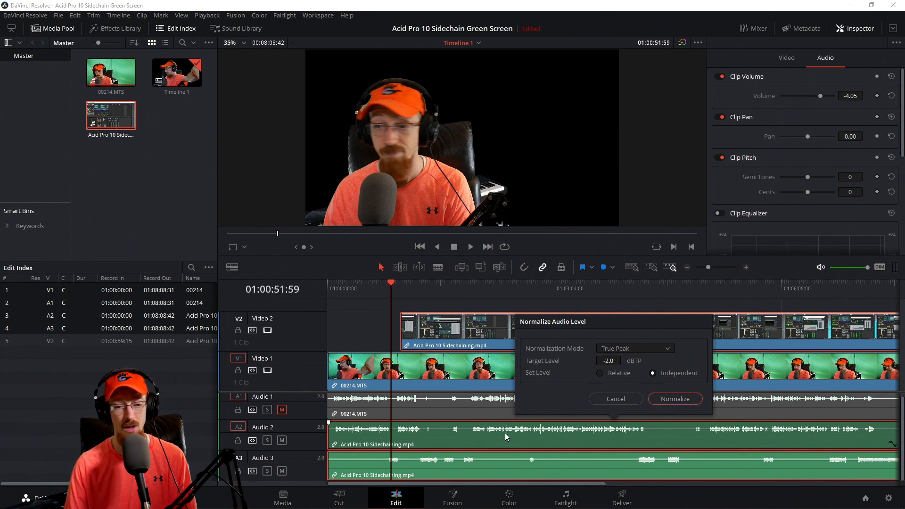
pyautogui.click(620, 373)
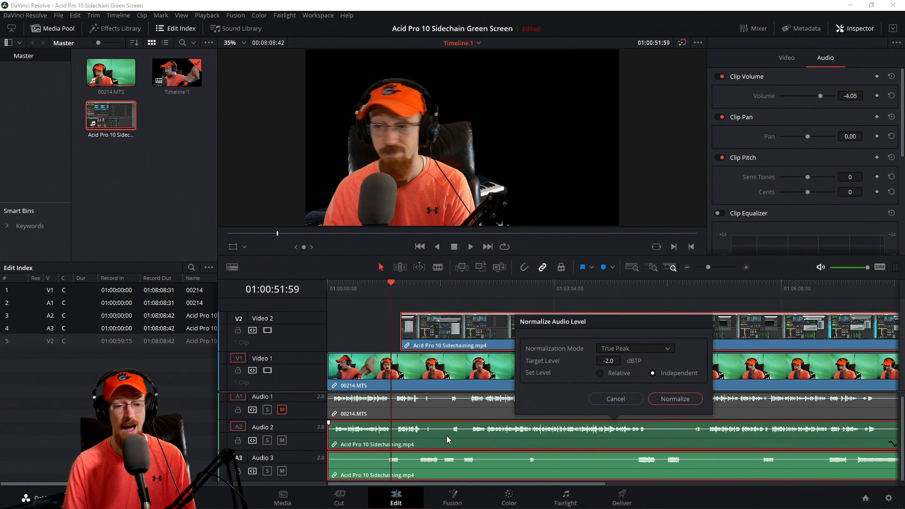
pyautogui.click(617, 399)
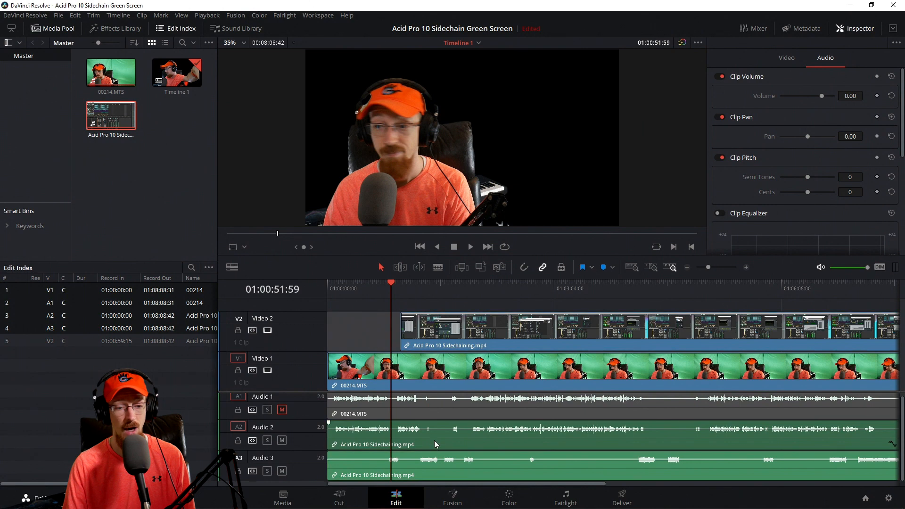
# Unlink the Acid Pro 10 Sidechaining video and audio clips, and link only the Audio 2 and Audio 3 clips together
pyautogui.hotkey('ctrl', 'alt', 'l')
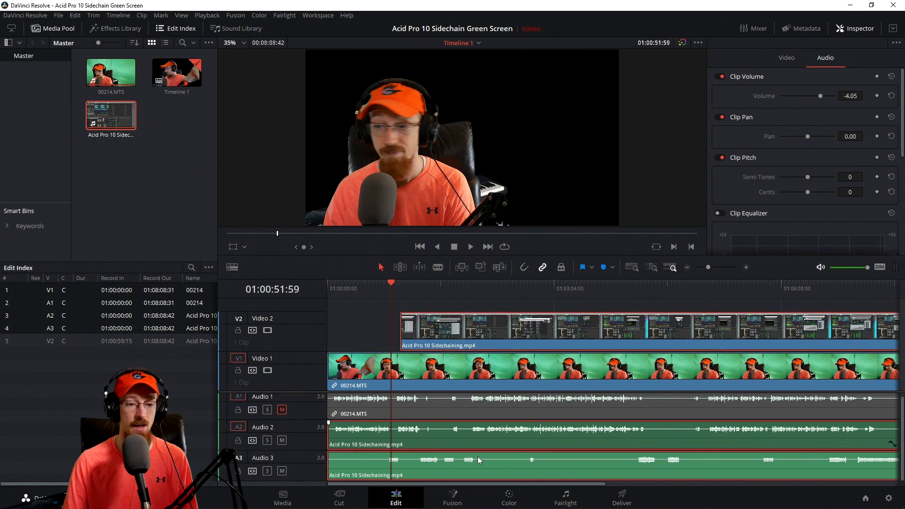
pyautogui.click(392, 346)
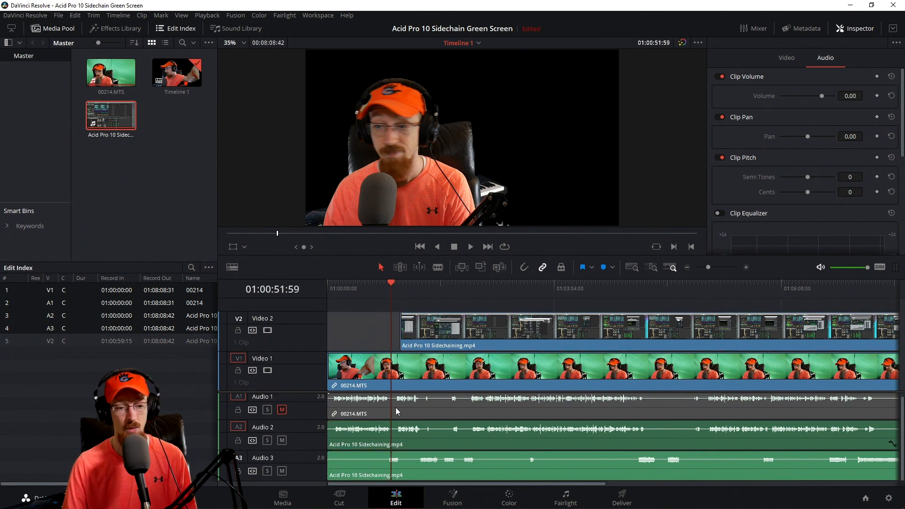
pyautogui.click(448, 437)
pyautogui.keyDown('ctrl'); pyautogui.click(465, 472); pyautogui.keyUp('ctrl')
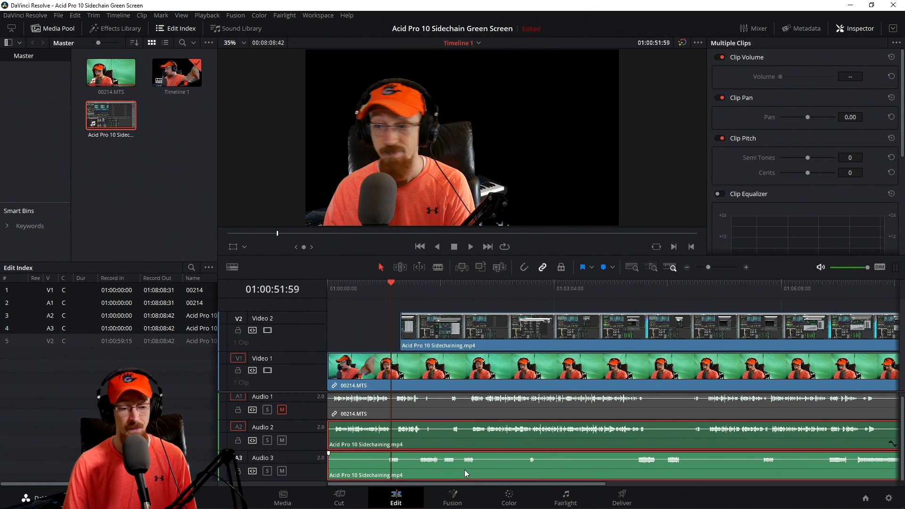
pyautogui.hotkey('ctrl', 'alt', 'l')
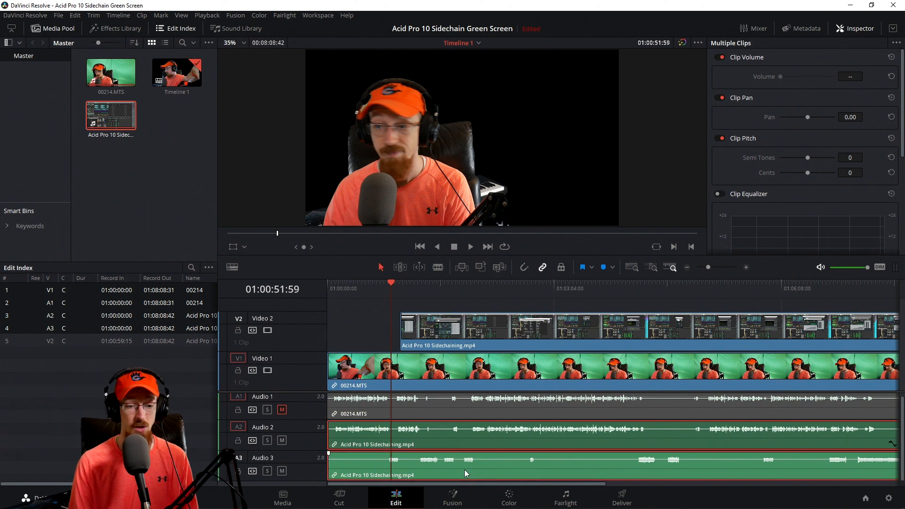
# Normalize the linked Audio 2 and Audio 3 clips in True Peak mode with a -2.0 dBTP target and independent levels
pyautogui.rightClick(495, 442)
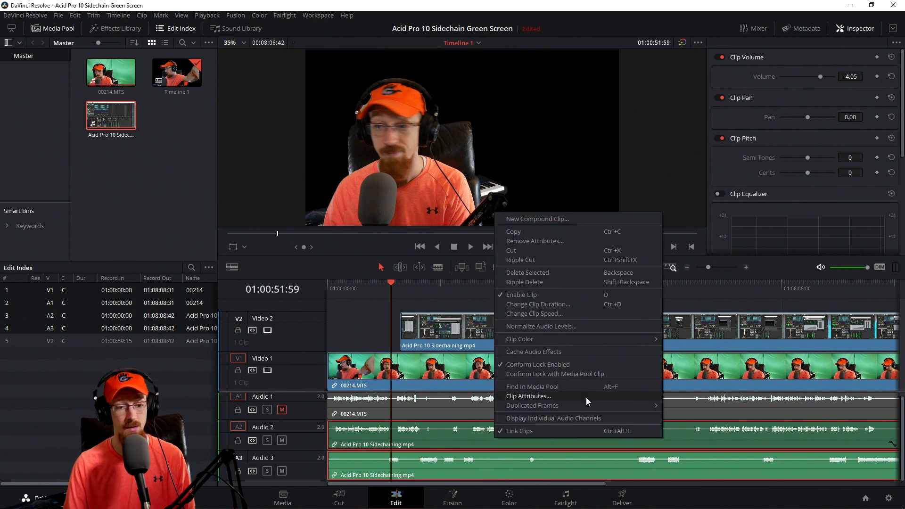
pyautogui.click(584, 325)
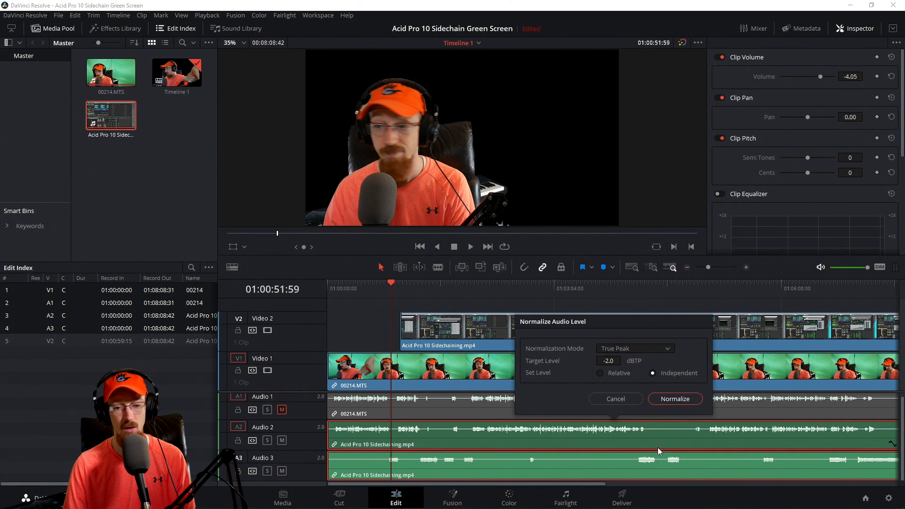
pyautogui.click(667, 399)
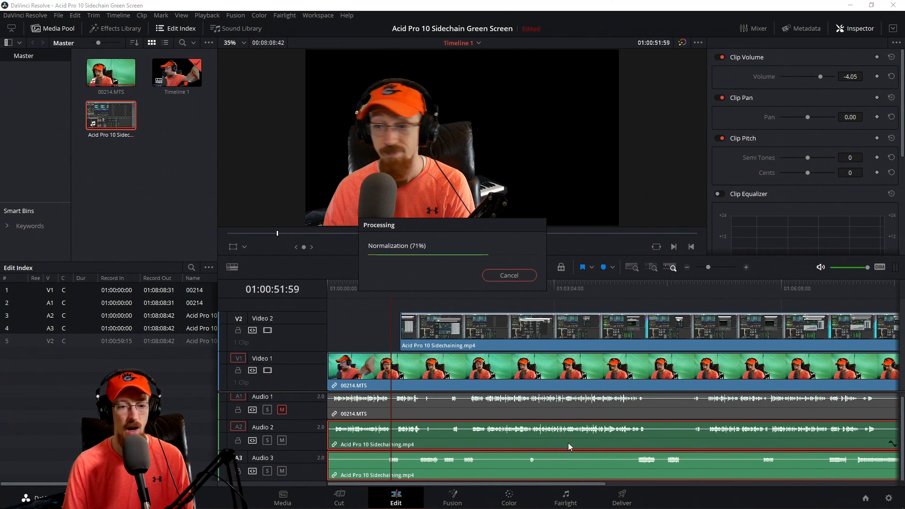
pyautogui.click(434, 337)
pyautogui.click(445, 441)
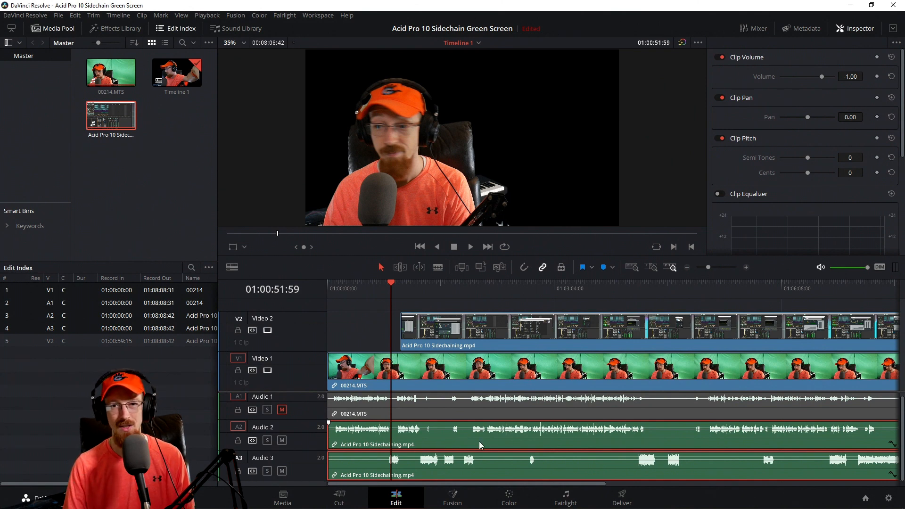
# Switch to VEGAS Pro and recalculate the normalization gain of the Stream 1 audio event at the Setting up the sidechain marker
pyautogui.click(151, 500)
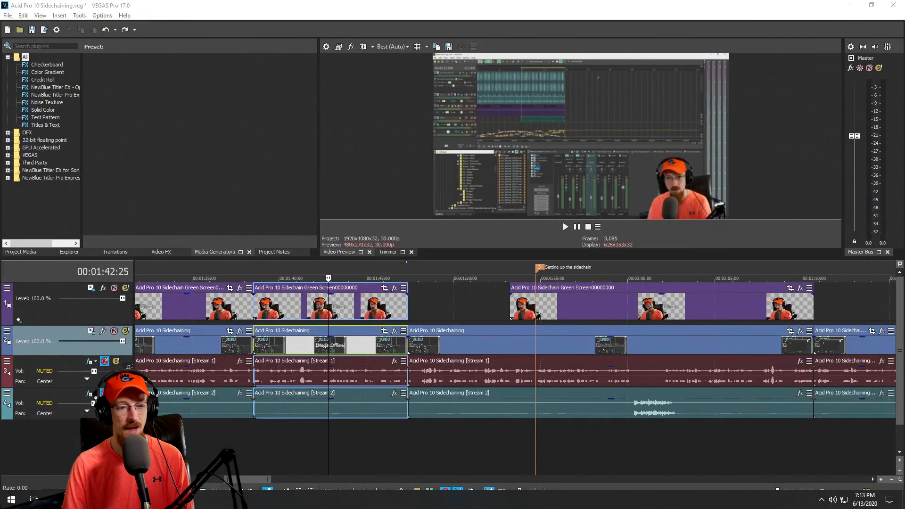
pyautogui.click(509, 378)
pyautogui.rightClick(509, 377)
pyautogui.press('p')
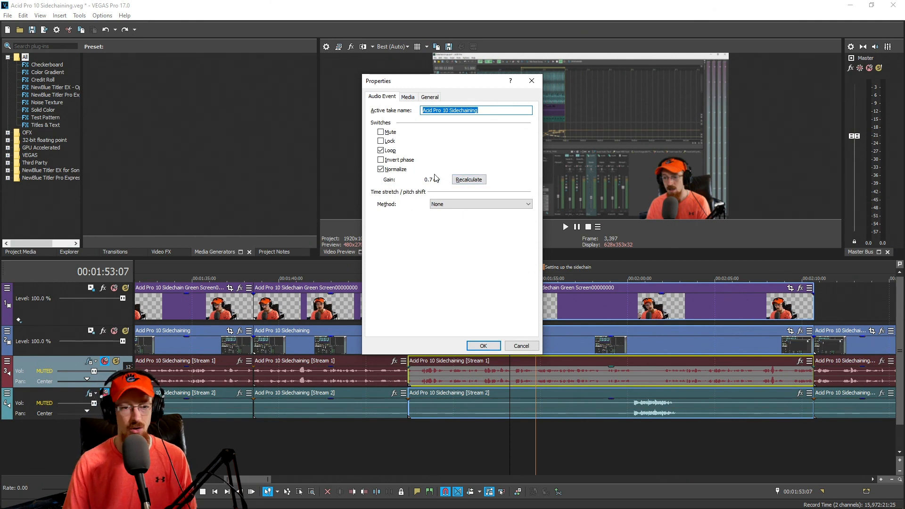
pyautogui.click(478, 182)
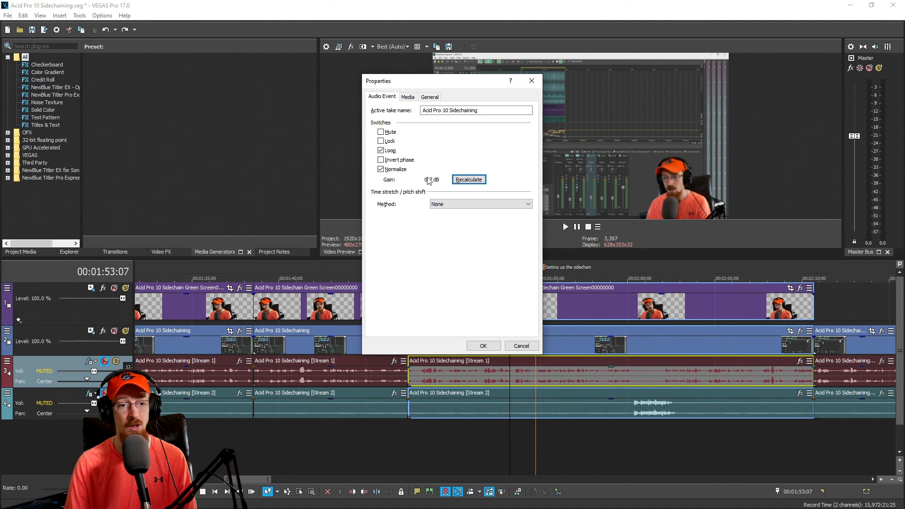
pyautogui.click(491, 345)
# Place the cursor at about 00:01:49:01 and select the screen-recording video event spanning the Setting up the sidechain marker
pyautogui.click(449, 381)
pyautogui.click(361, 383)
pyautogui.click(499, 381)
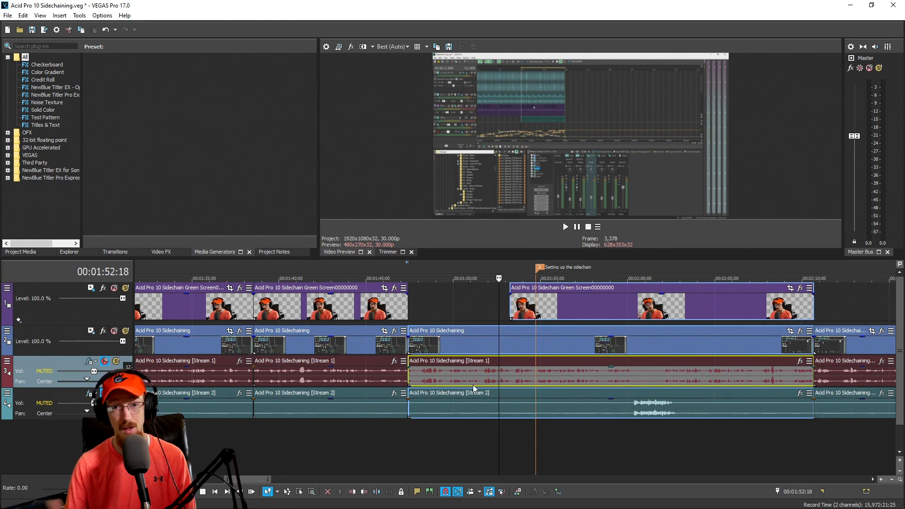
pyautogui.click(455, 361)
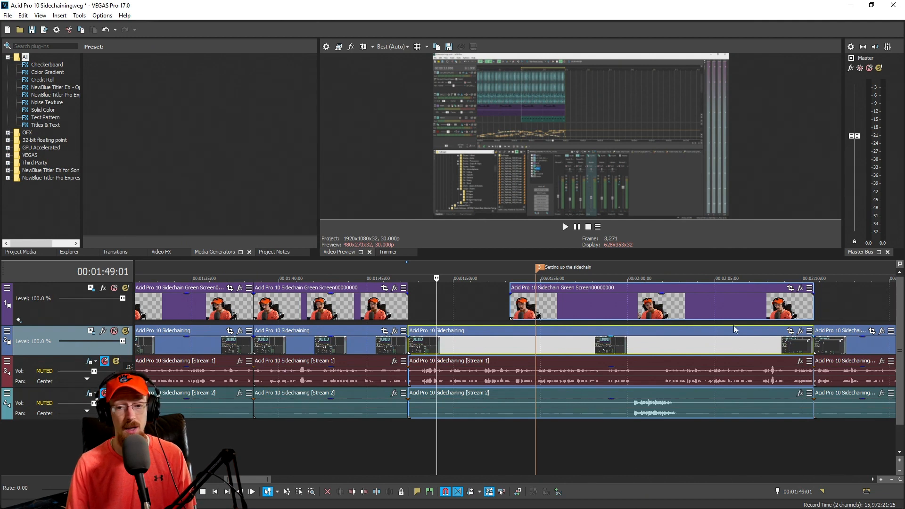
# With Auto Ripple on, trim the marked screen-recording event's end to about 00:02:01 and the next event's start, closing the gap
pyautogui.scroll(-3, 666, 330)
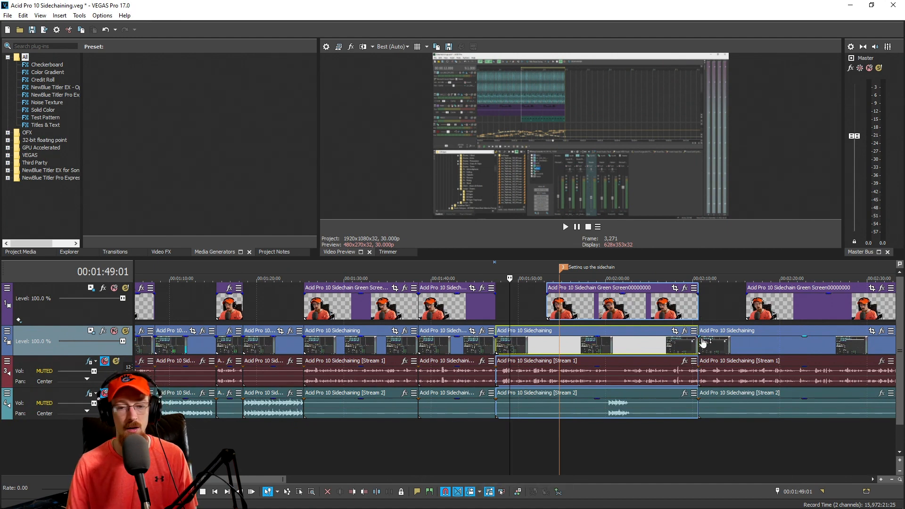
pyautogui.moveTo(700, 336)
pyautogui.mouseDown()
pyautogui.moveTo(599, 340)
pyautogui.moveTo(631, 358)
pyautogui.moveTo(684, 341)
pyautogui.mouseUp()
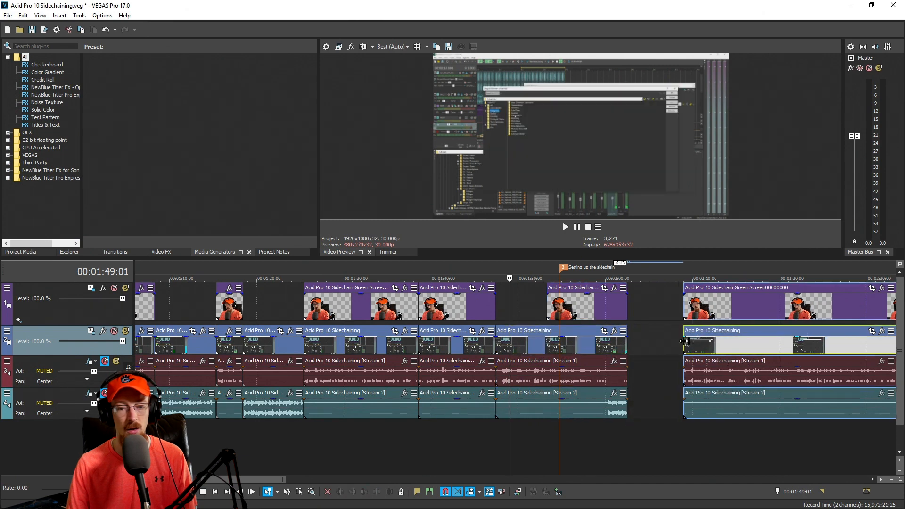
pyautogui.hotkey('ctrl', 'z')
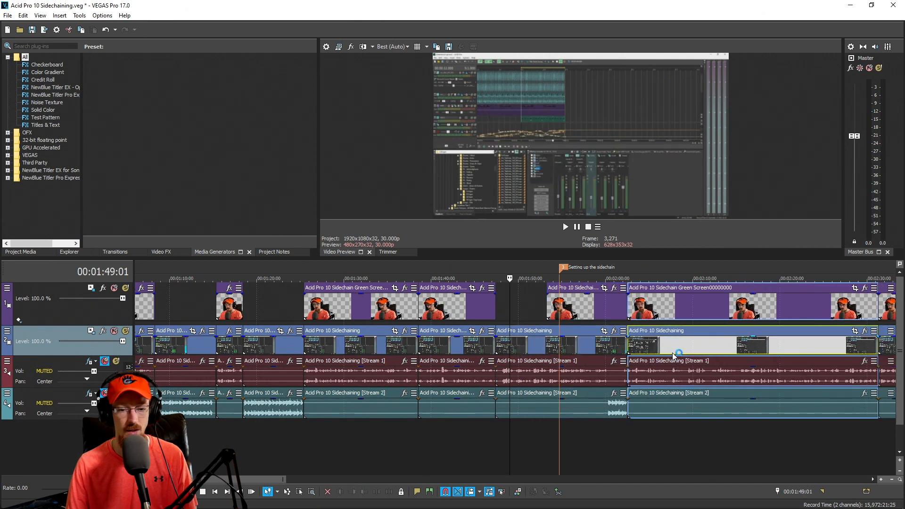
# Undo the ripple trims at the Setting up the sidechain marker and select the green-screen event there, around 00:02:03:29
pyautogui.hotkey('ctrl', 'z')
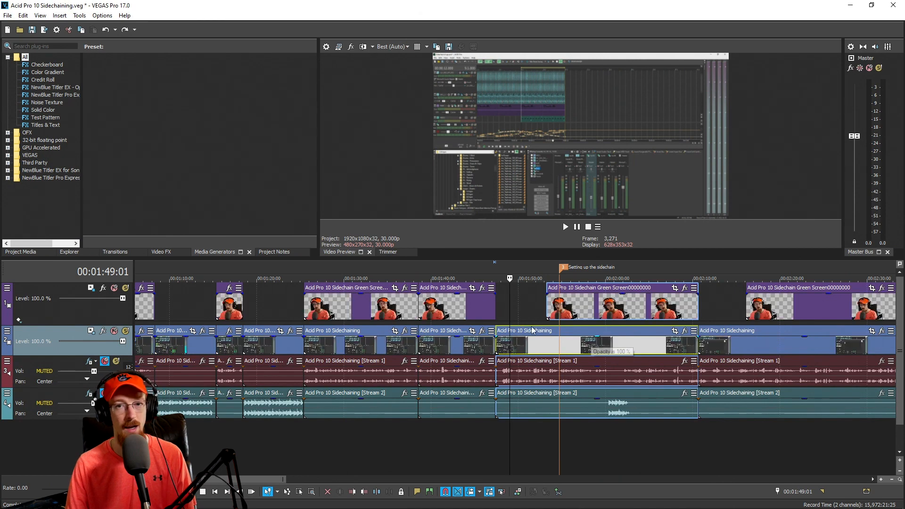
pyautogui.click(642, 305)
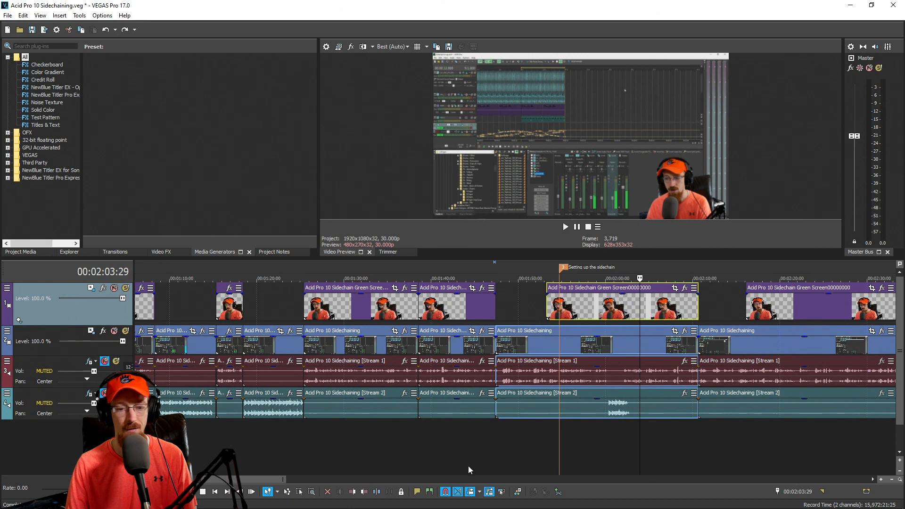
# Review the available Auto Ripple modes with the grouped events at the Setting up the sidechain marker selected
pyautogui.click(480, 492)
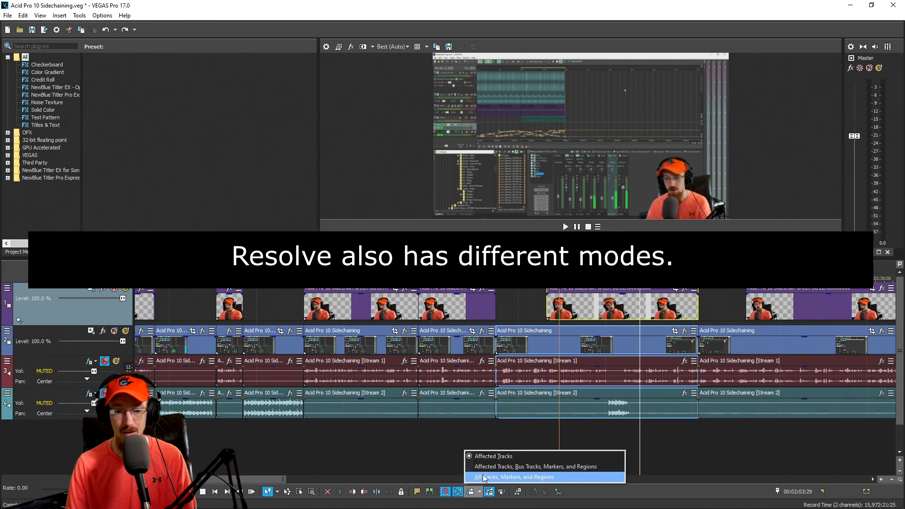
pyautogui.click(484, 477)
pyautogui.click(589, 316)
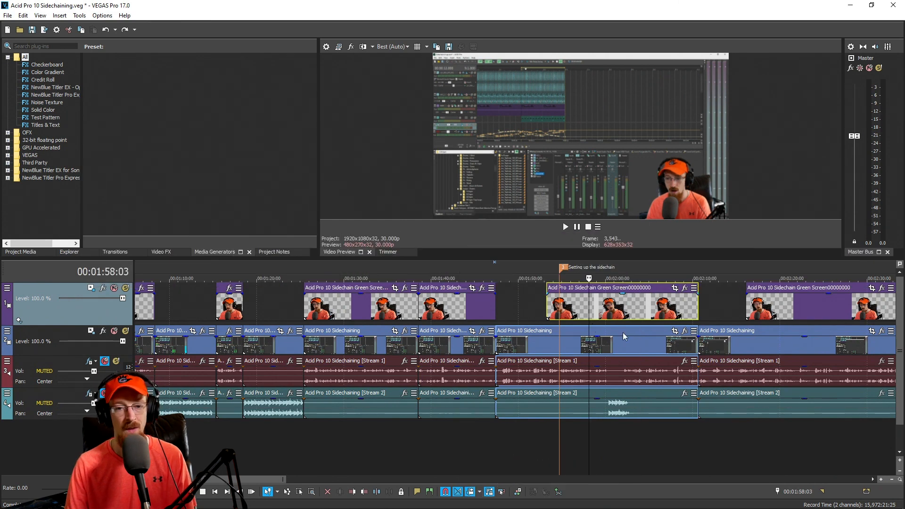
pyautogui.click(479, 492)
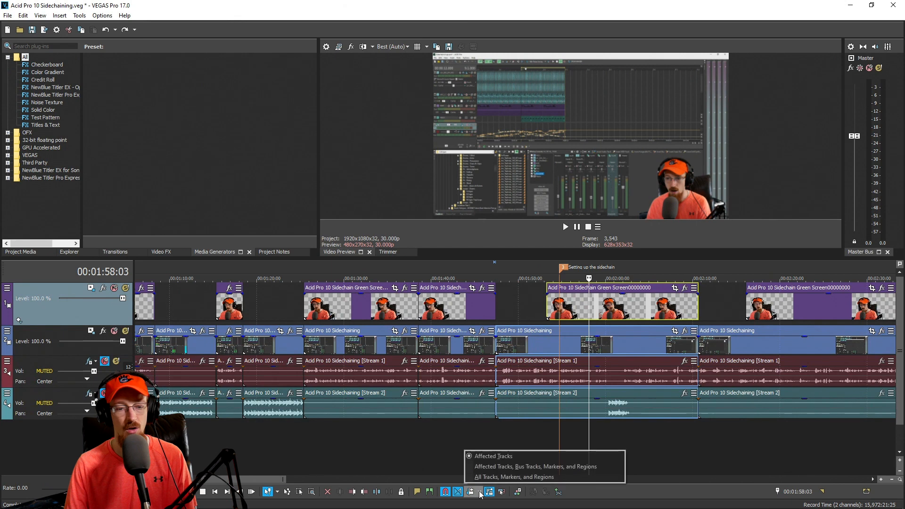
pyautogui.click(583, 392)
pyautogui.click(577, 377)
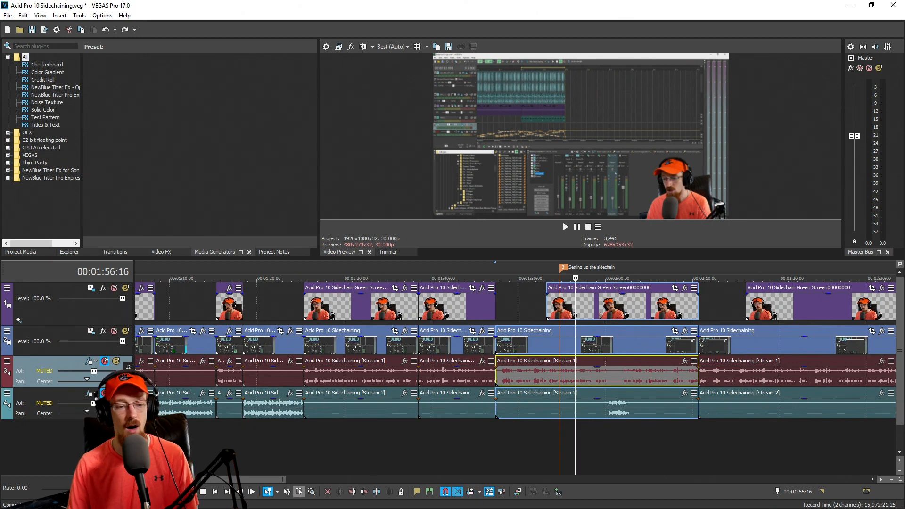
# Switch to DaVinci Resolve and split the Video 2 screen-recording clip at 01:03:31:46
pyautogui.click(253, 495)
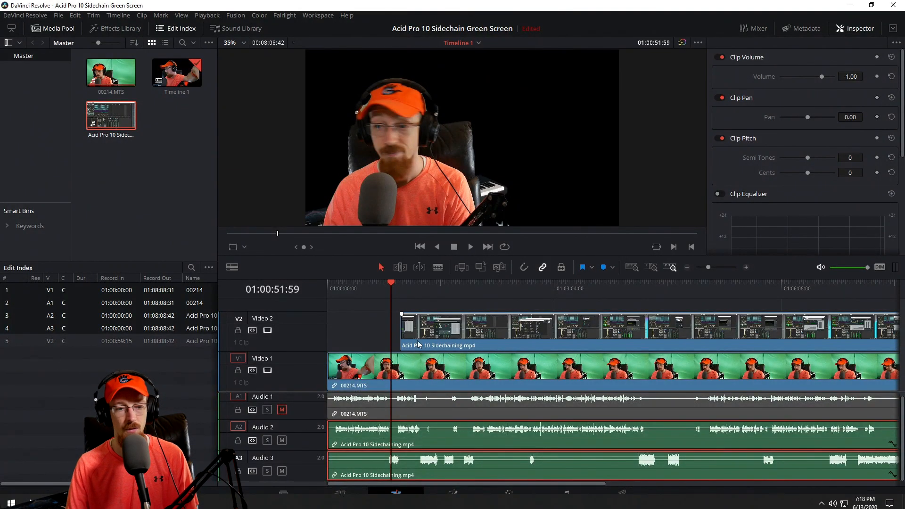
pyautogui.click(444, 375)
pyautogui.hscroll(3, 531, 377)
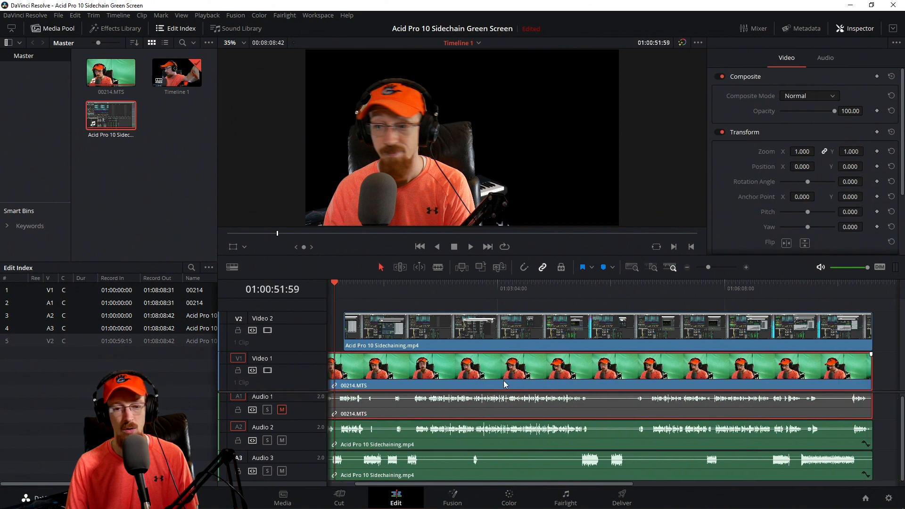
pyautogui.click(540, 336)
pyautogui.click(533, 295)
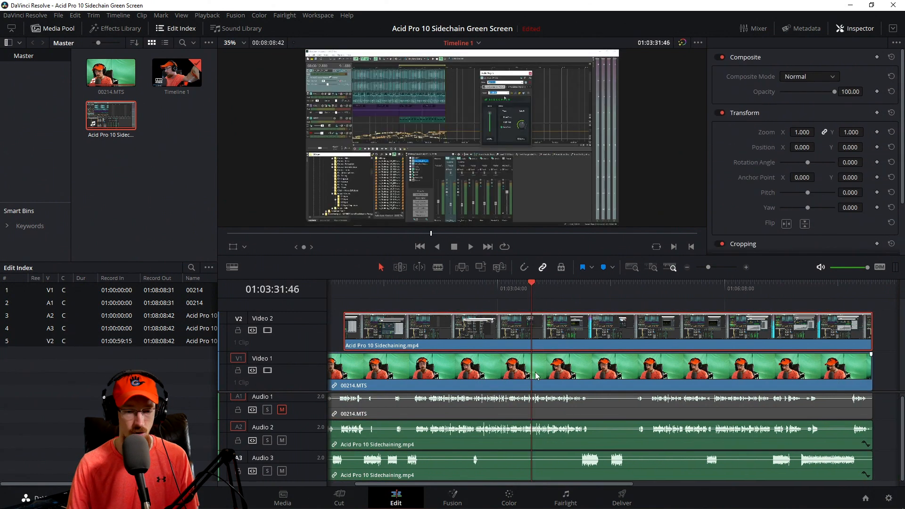
pyautogui.hotkey('ctrl', 'b')
pyautogui.click(534, 344)
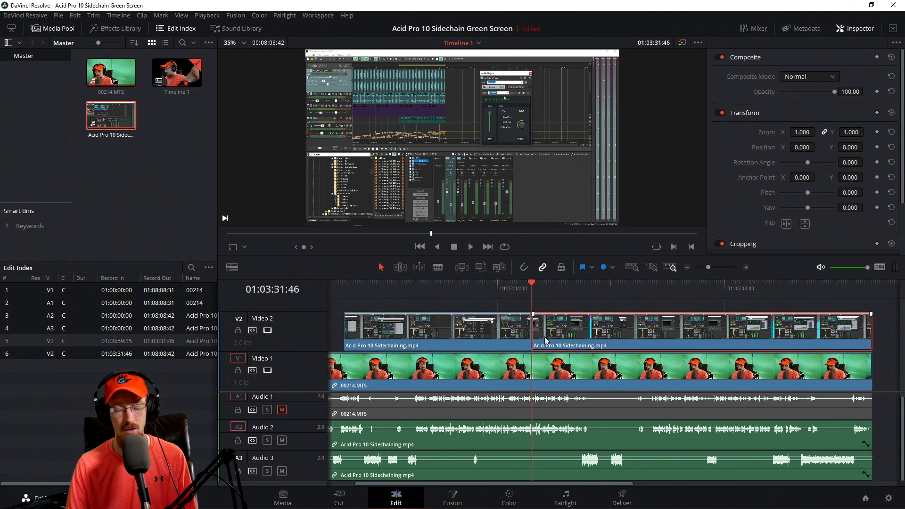
# Split the clips on all video and audio tracks at 01:03:31:23
pyautogui.click(557, 376)
pyautogui.click(536, 304)
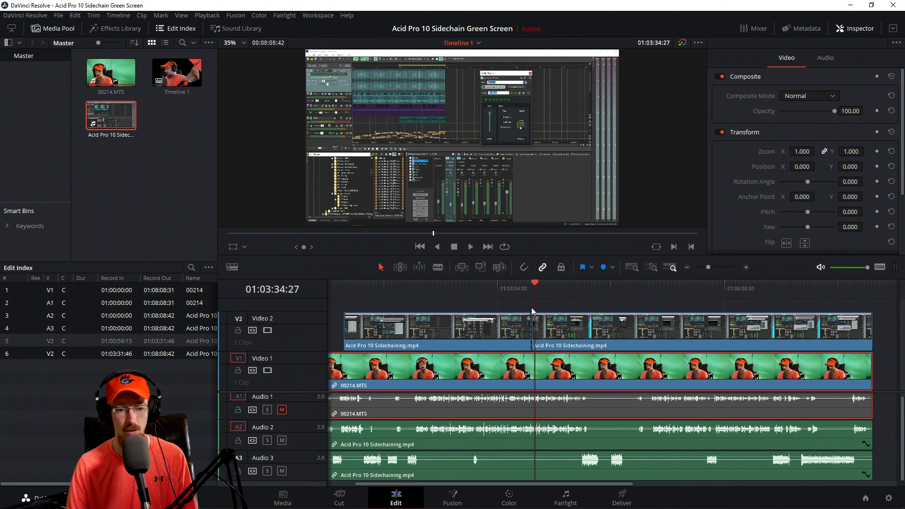
pyautogui.click(532, 310)
pyautogui.hotkey('ctrl', 'b')
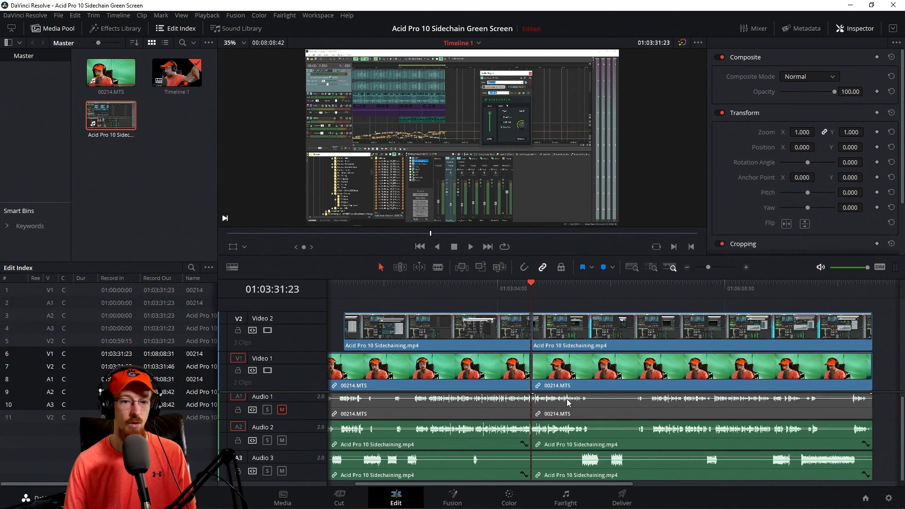
# Ripple delete the 00214.MTS clip following the 01:03:31:23 split, and undo the deletion
pyautogui.click(558, 375)
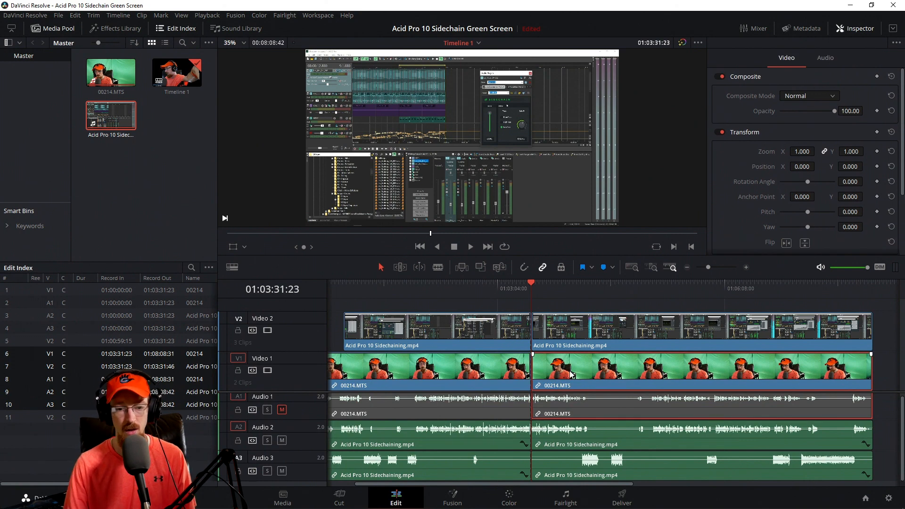
pyautogui.press('Delete')
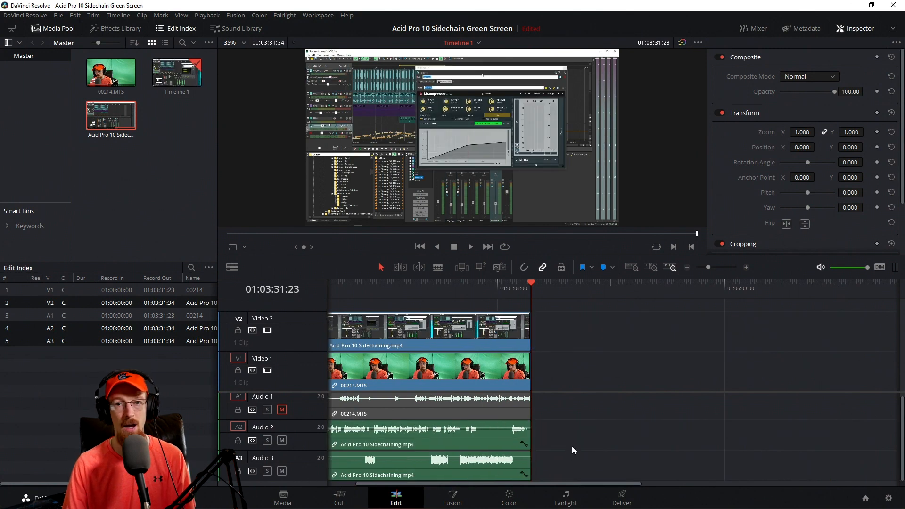
pyautogui.hotkey('ctrl', 'z')
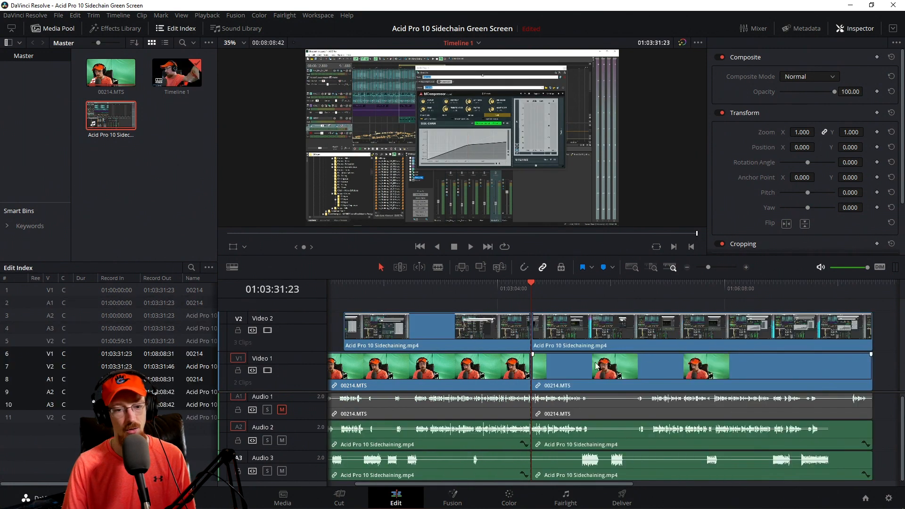
# Delete the 00214.MTS clip following the split so that it leaves a gap, and undo the deletion
pyautogui.click(579, 376)
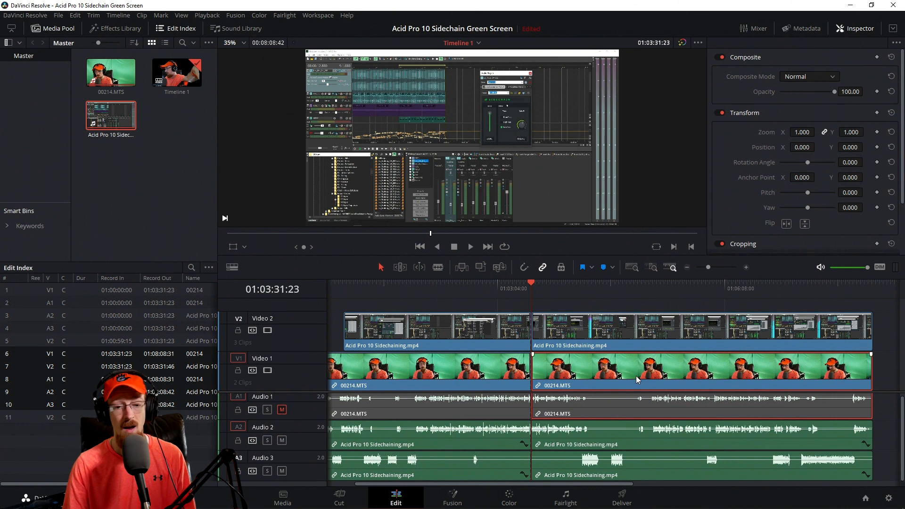
pyautogui.press('Delete')
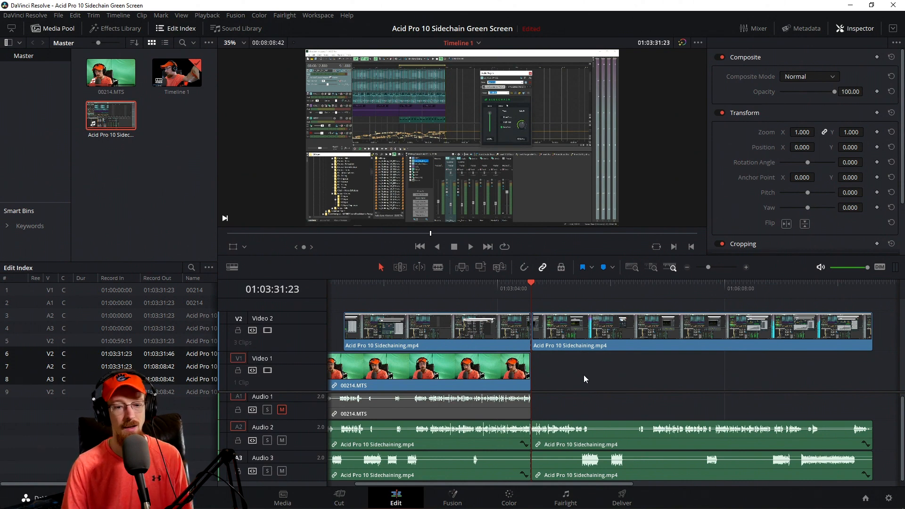
pyautogui.hotkey('ctrl', 'z')
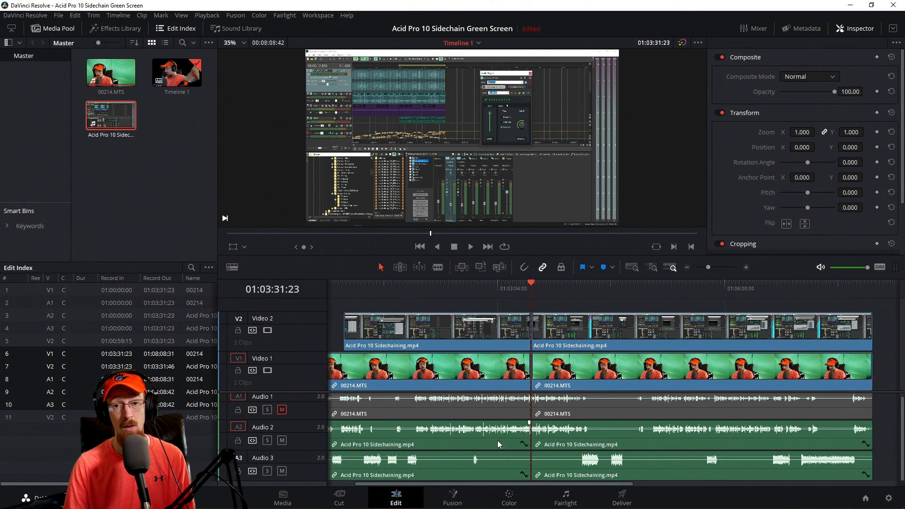
# Switch to VEGAS Pro, choose Affected Tracks as the Auto Ripple mode and select the screen-recording event at 00:01:51:20
pyautogui.moveTo(275, 507)
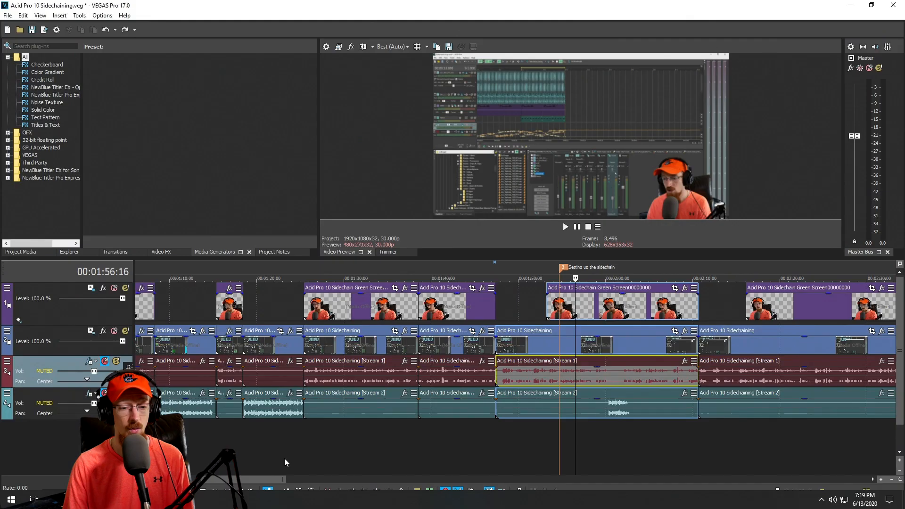
pyautogui.click(479, 492)
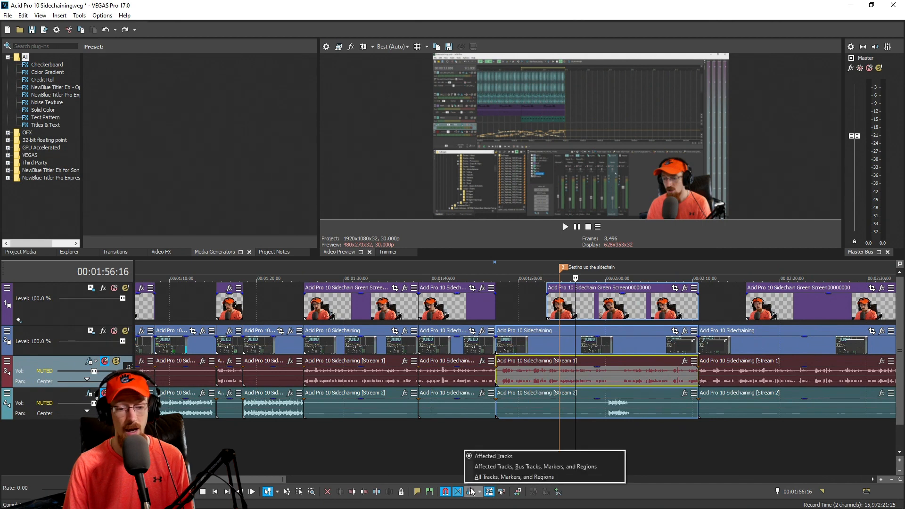
pyautogui.click(482, 456)
pyautogui.click(531, 350)
# Select the green-screen event at the Setting up the sidechain marker, and the Stream 1 audio event at 00:02:29:20
pyautogui.scroll(-5, 528, 350)
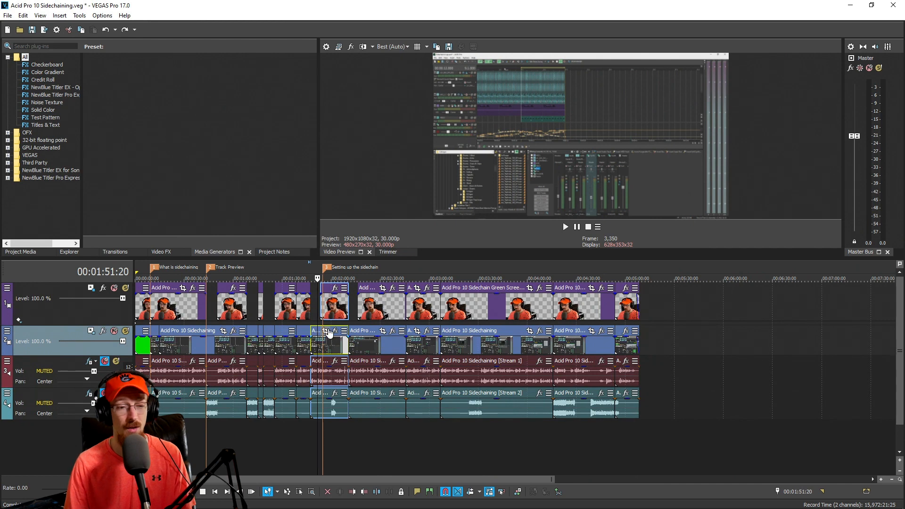
pyautogui.click(328, 309)
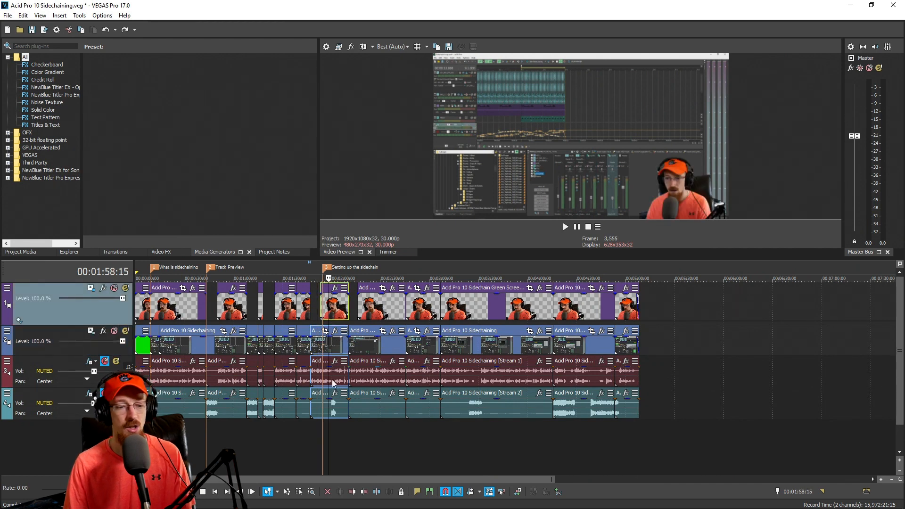
pyautogui.click(333, 311)
pyautogui.scroll(3, 350, 384)
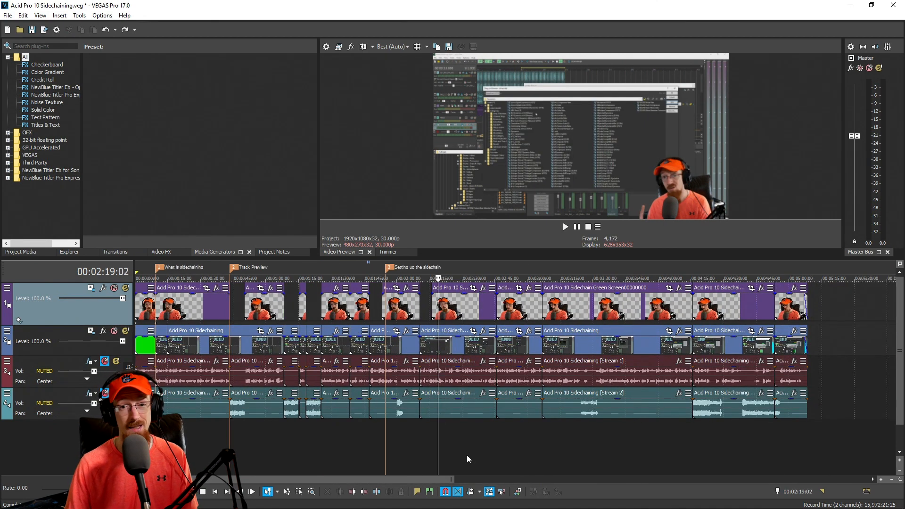
pyautogui.click(480, 491)
pyautogui.click(461, 377)
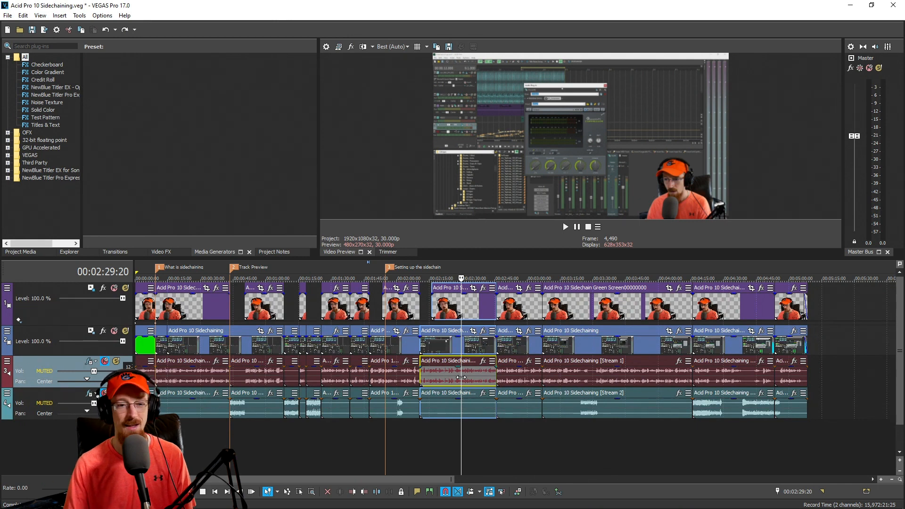
# Select the three green-screen events following the Setting up the sidechain marker one after another, ending at 00:03:27:06
pyautogui.click(446, 307)
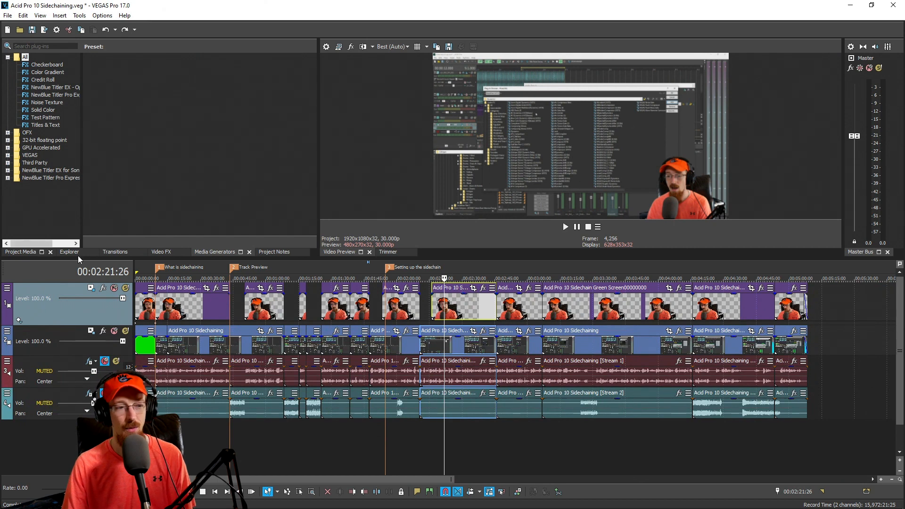
pyautogui.click(454, 309)
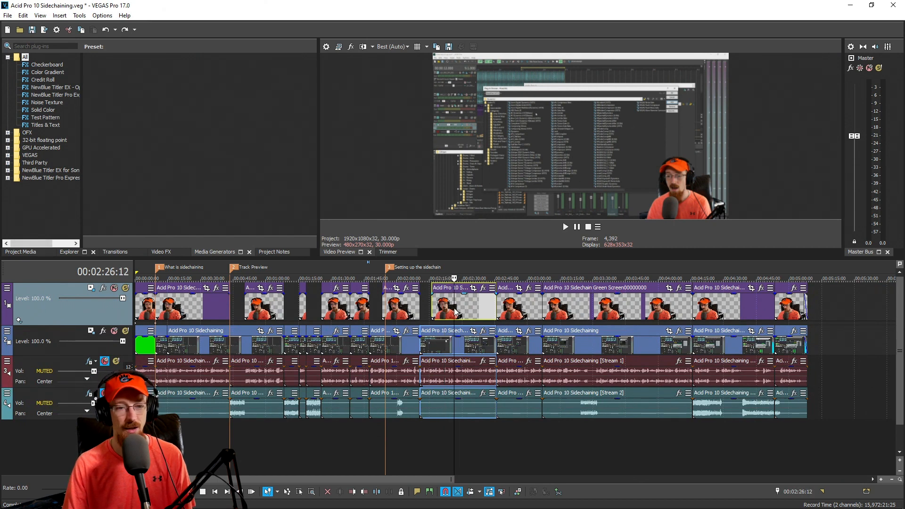
pyautogui.click(517, 314)
pyautogui.click(586, 309)
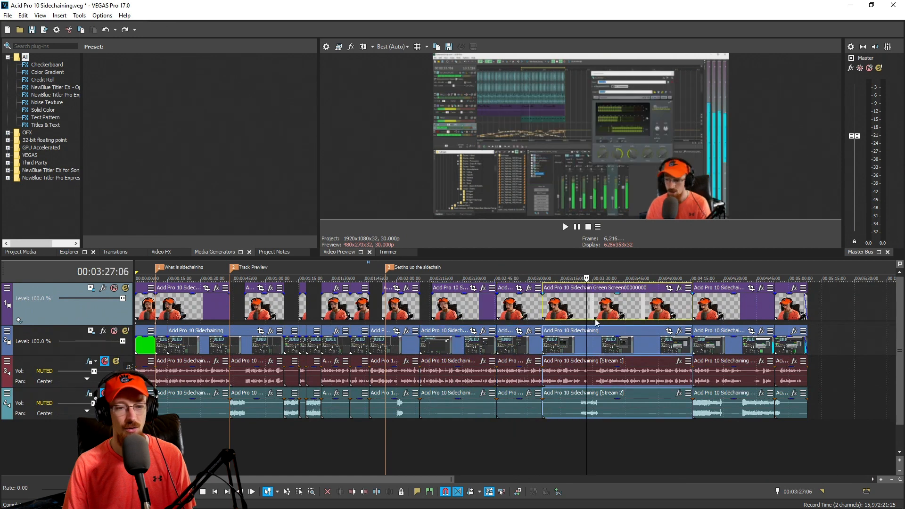
# Try resizing the Event Pan/Crop frame of the green-screen event at 00:02:57:17, undo the changes and close the settings
pyautogui.click(522, 317)
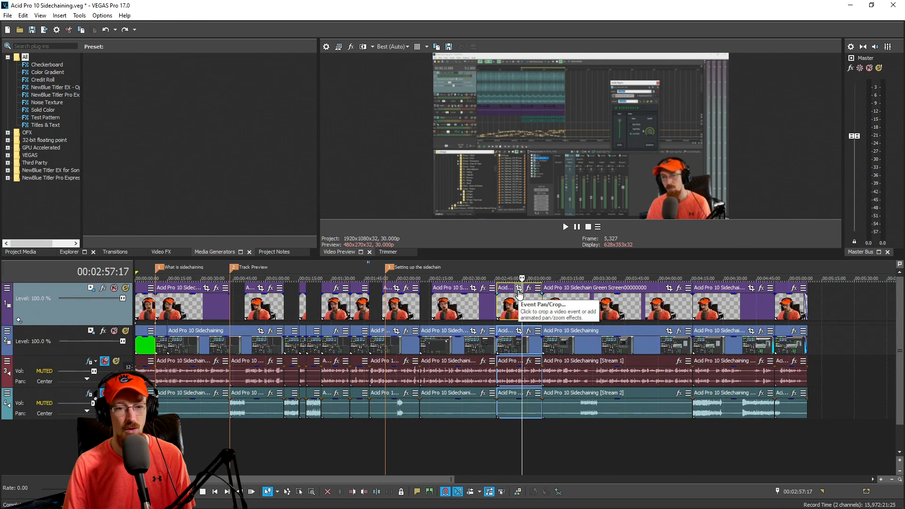
pyautogui.click(519, 294)
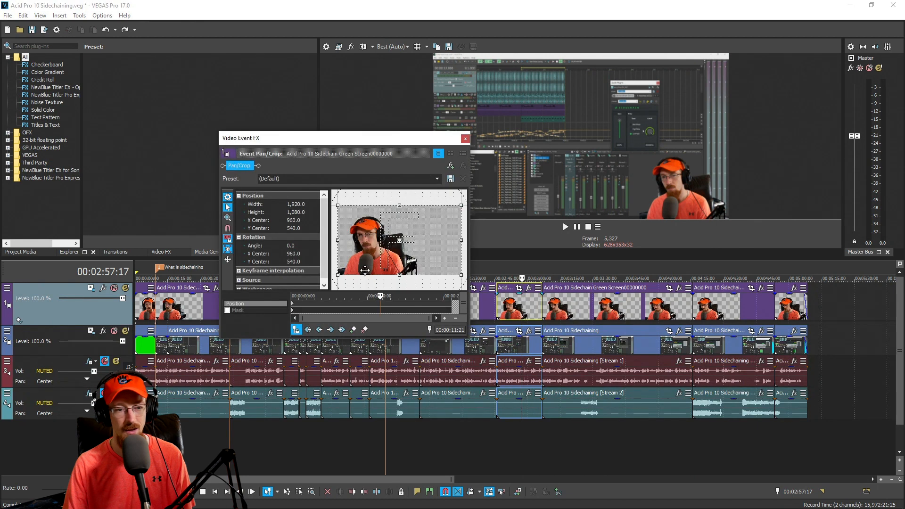
pyautogui.moveTo(338, 275); pyautogui.dragTo(360, 258)
pyautogui.hotkey('ctrl', 'z')
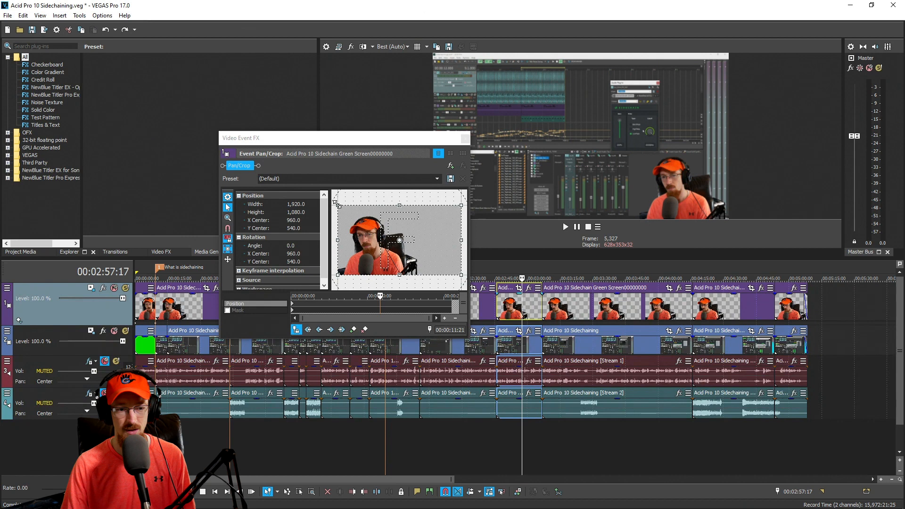
pyautogui.moveTo(337, 205); pyautogui.dragTo(331, 199)
pyautogui.hotkey('ctrl', 'z')
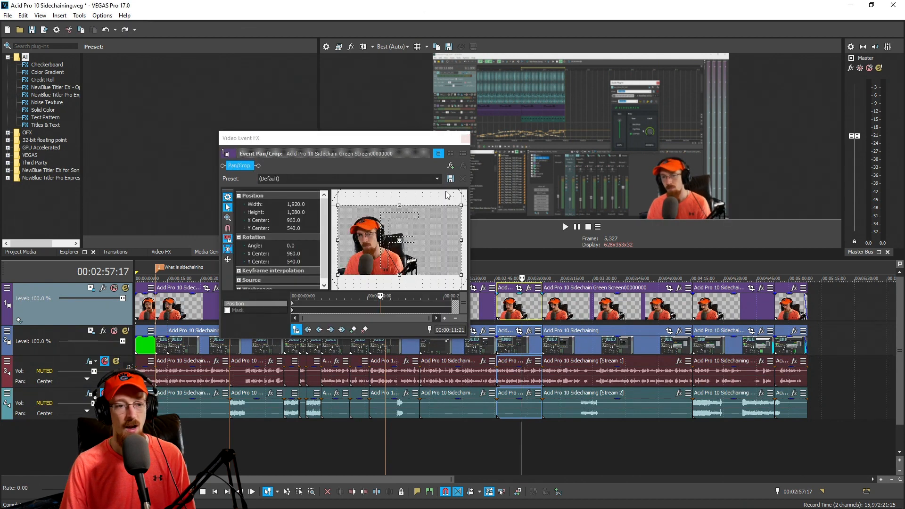
pyautogui.click(465, 138)
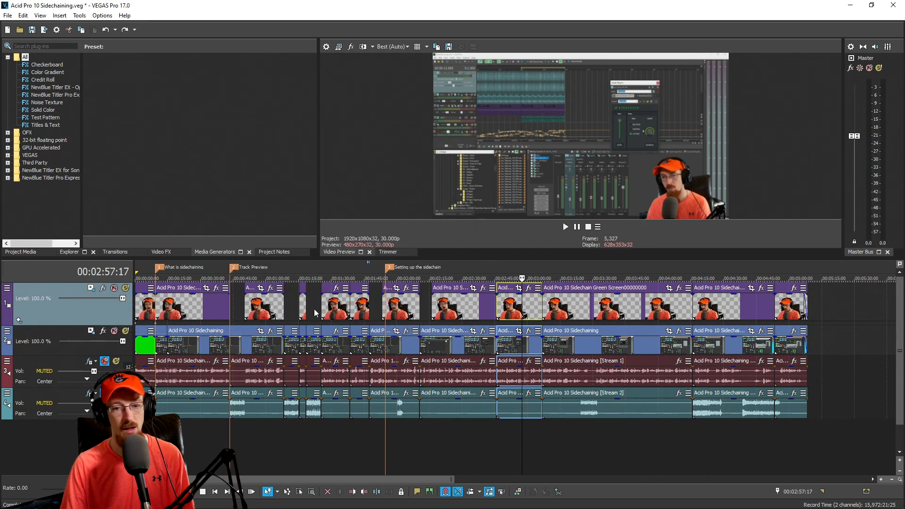
# Open Track Motion for the green-screen video track and enlarge its window to show the position settings and workspace
pyautogui.click(91, 287)
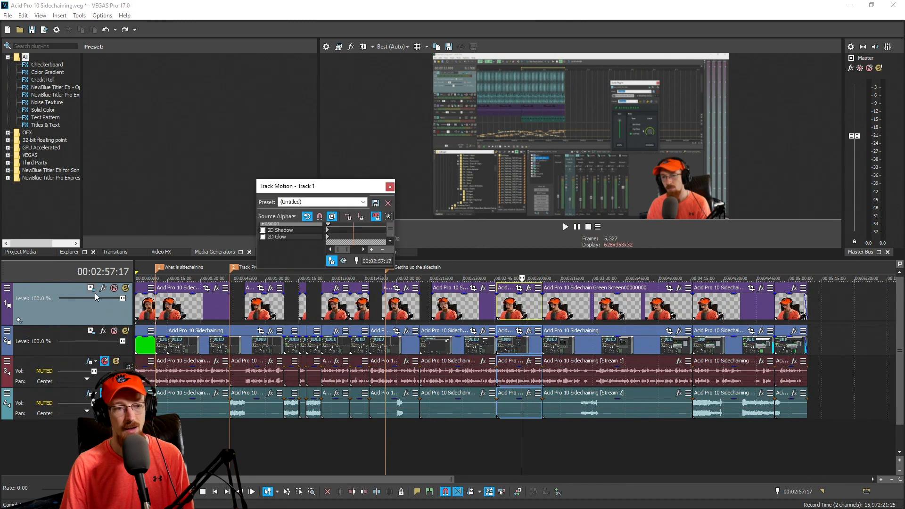
pyautogui.moveTo(306, 183); pyautogui.dragTo(218, 141)
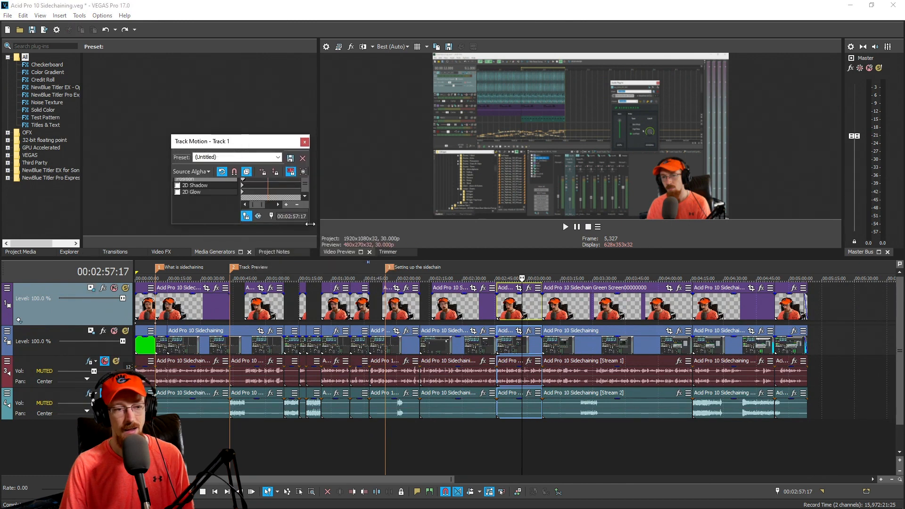
pyautogui.moveTo(310, 225); pyautogui.dragTo(478, 353)
pyautogui.click(669, 199)
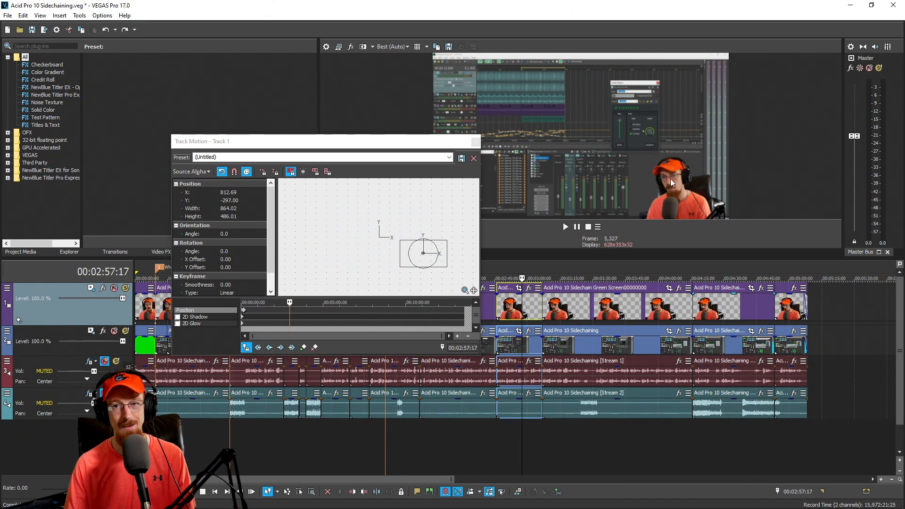
# Resize the green-screen track's frame in Track Motion to about 868 by 488 at 00:02:57:17
pyautogui.moveTo(402, 242)
pyautogui.mouseDown()
pyautogui.moveTo(295, 188)
pyautogui.moveTo(408, 245)
pyautogui.mouseUp()
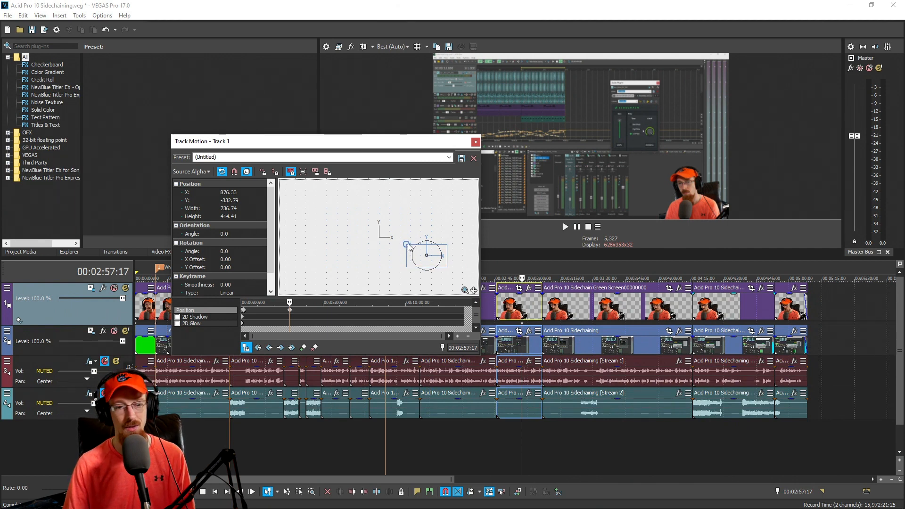
pyautogui.moveTo(408, 247)
pyautogui.mouseDown()
pyautogui.moveTo(330, 197)
pyautogui.moveTo(402, 240)
pyautogui.mouseUp()
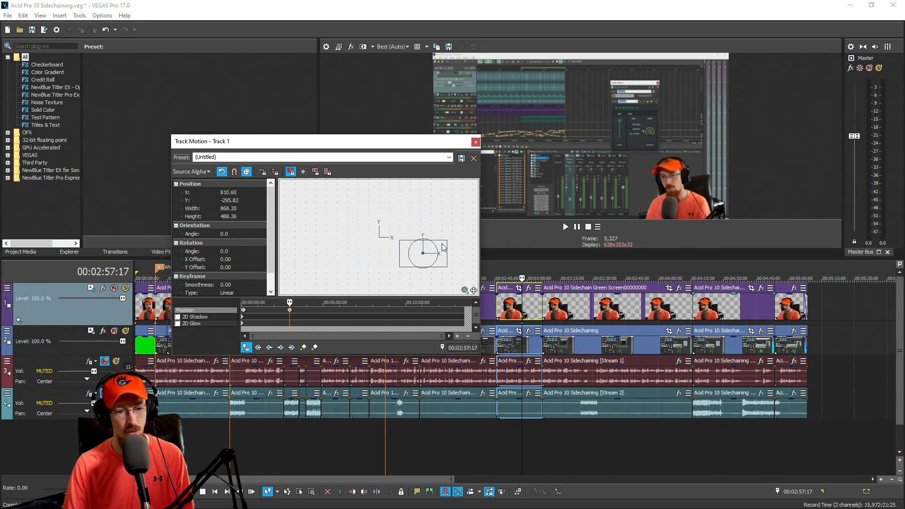
# Try enlarging the green-screen track's frame and moving it toward the picture's centre, undo those changes and close Track Motion
pyautogui.moveTo(443, 244); pyautogui.dragTo(443, 222)
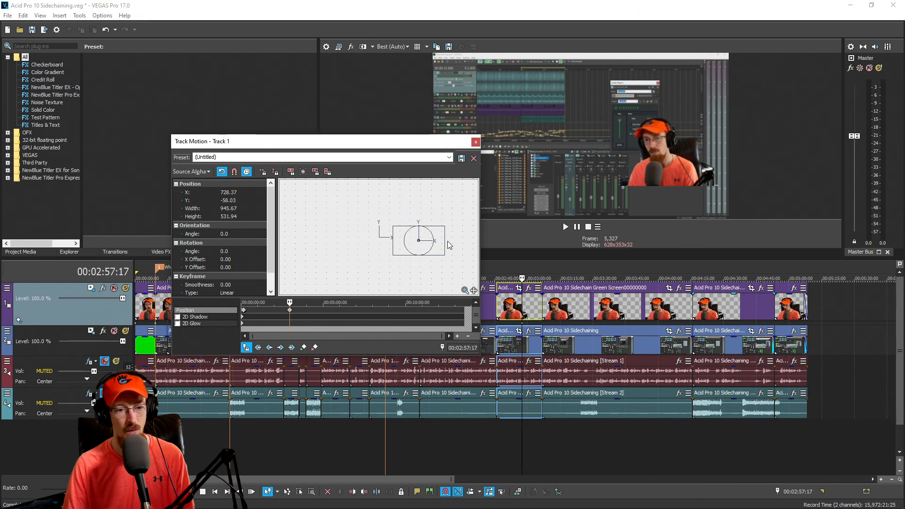
pyautogui.moveTo(446, 236)
pyautogui.mouseDown()
pyautogui.moveTo(401, 238)
pyautogui.moveTo(425, 229)
pyautogui.moveTo(420, 210)
pyautogui.mouseUp()
pyautogui.hotkey('ctrl', 'z')
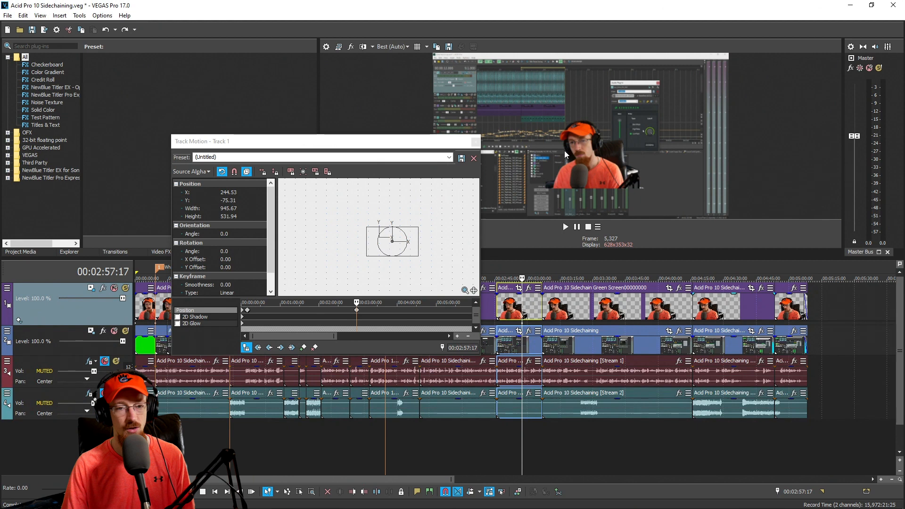
pyautogui.hotkey('ctrl', 'z')
pyautogui.hotkey('ctrl', 'z')
pyautogui.hotkey('ctrl', 'z')
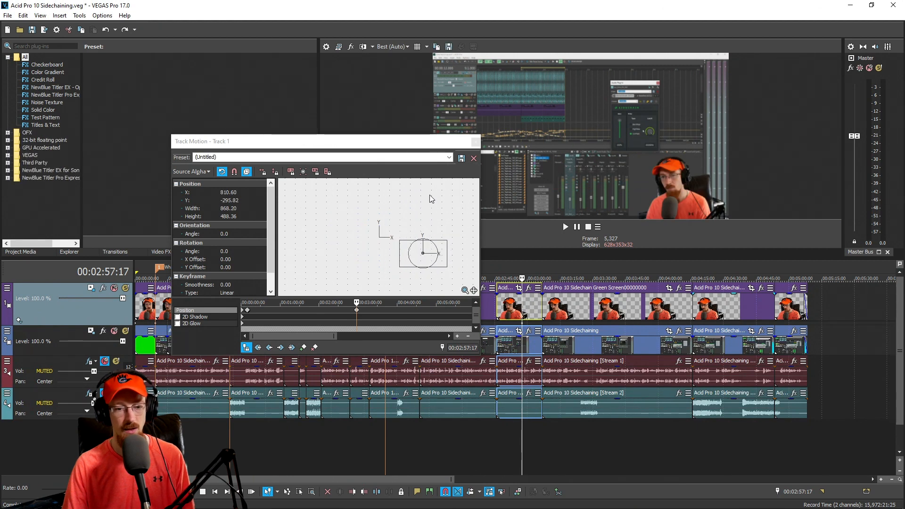
pyautogui.click(477, 141)
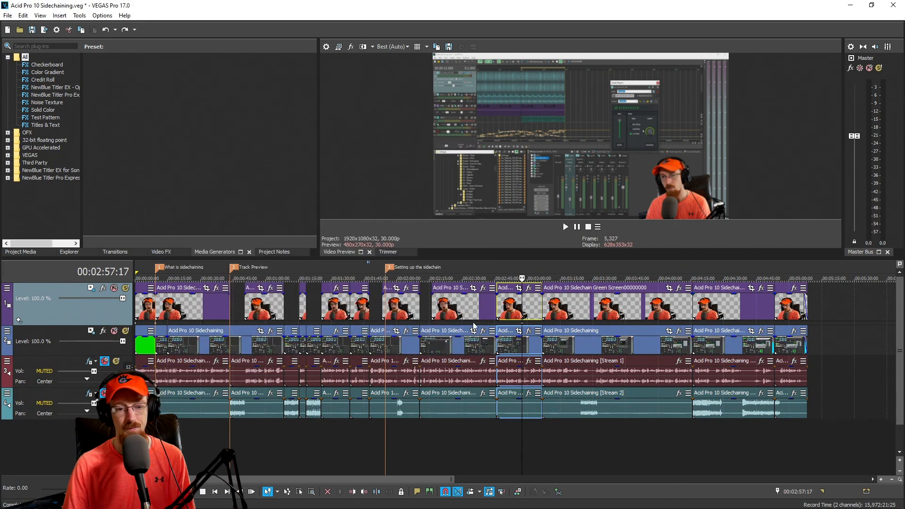
# Switch to DaVinci Resolve, select the second 00214.MTS clip and move the Video 1 track above the screen-capture track
pyautogui.click(353, 501)
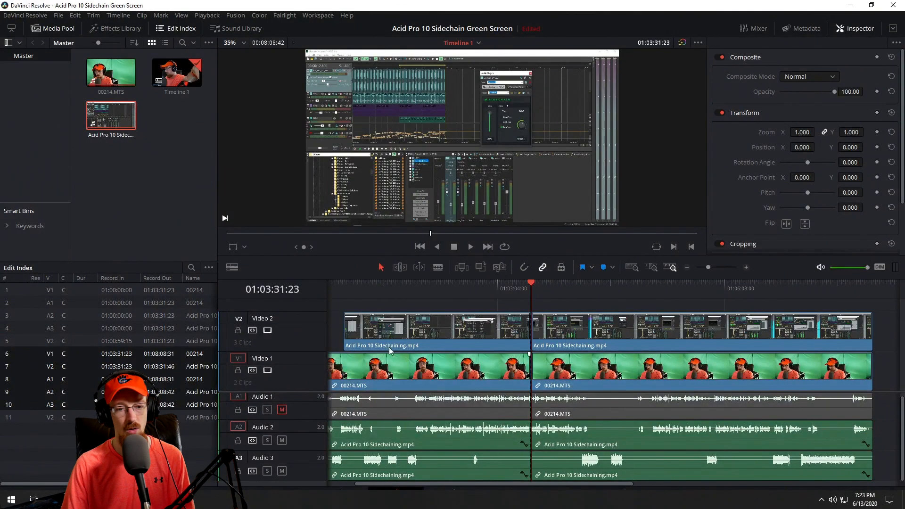
pyautogui.click(552, 384)
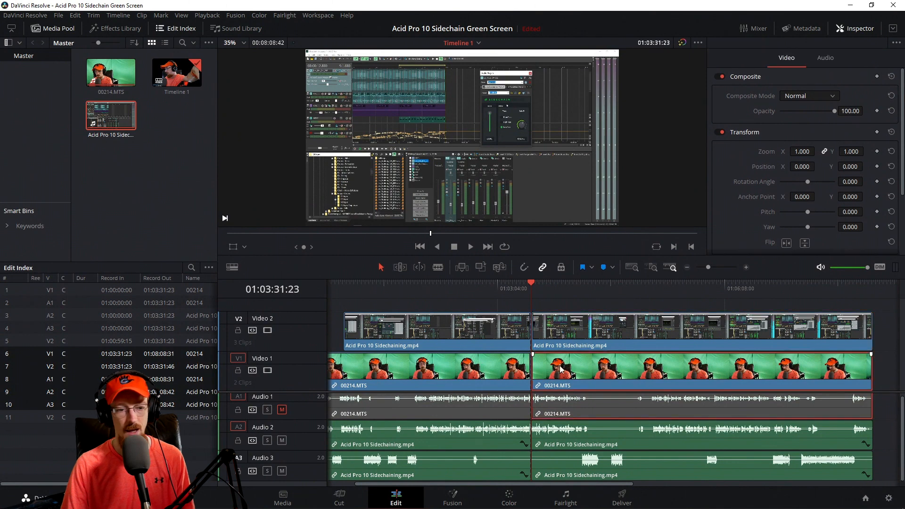
pyautogui.rightClick(291, 379)
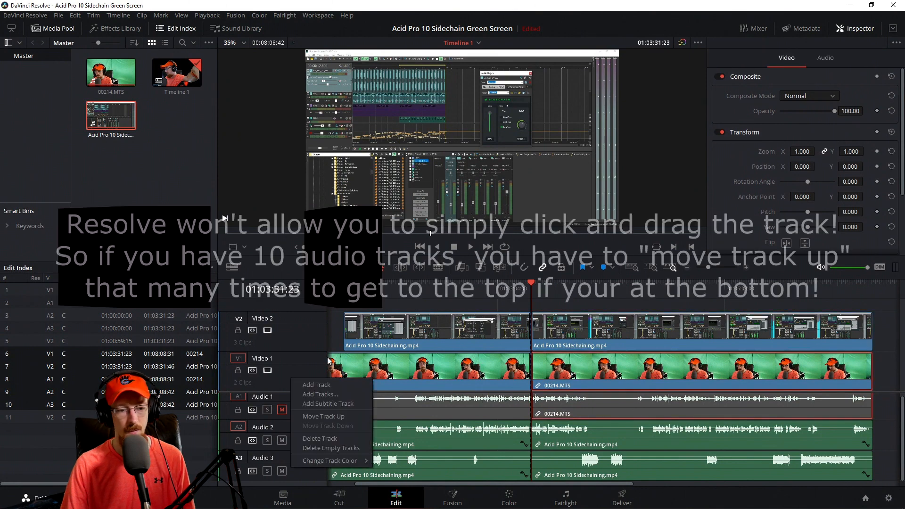
pyautogui.click(347, 416)
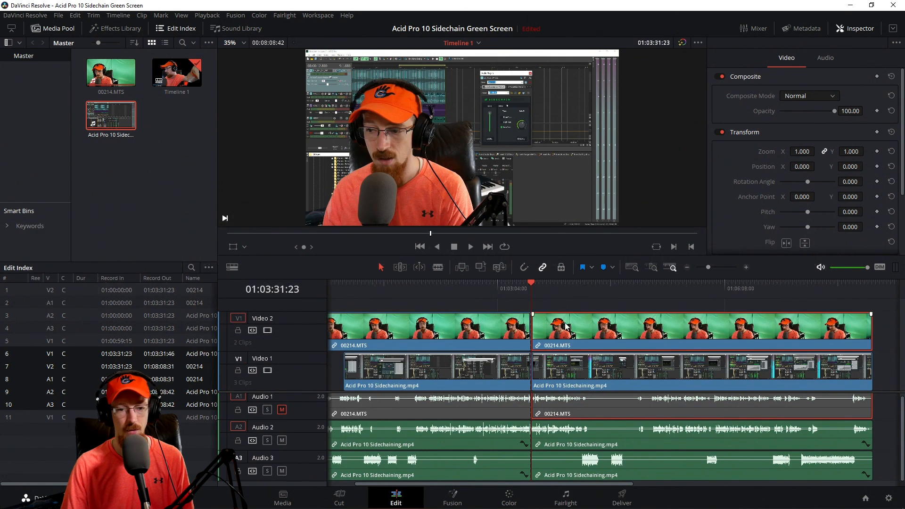
# Turn on the viewer's Transform overlay, shrink the second 00214.MTS clip to zoom 0.459 and move it to about X 271, Y -72
pyautogui.click(234, 249)
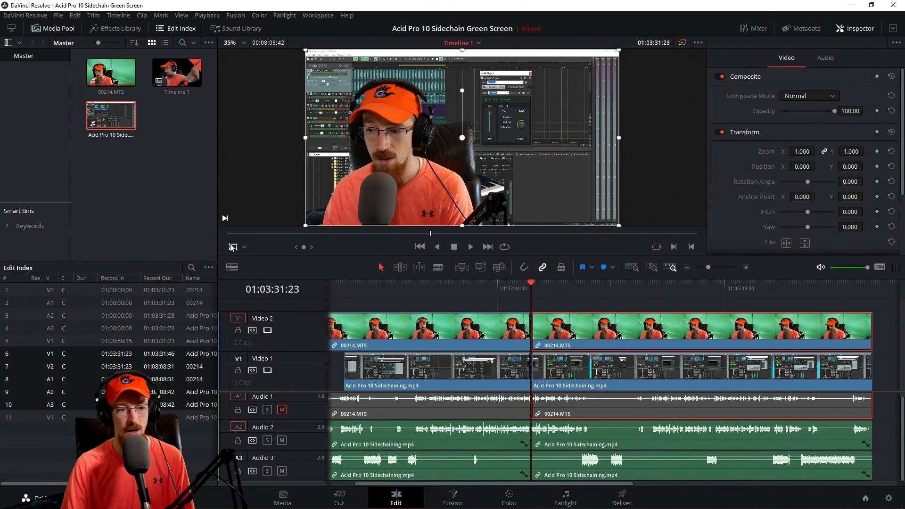
pyautogui.moveTo(307, 51); pyautogui.dragTo(389, 100)
pyautogui.moveTo(427, 141); pyautogui.dragTo(429, 132)
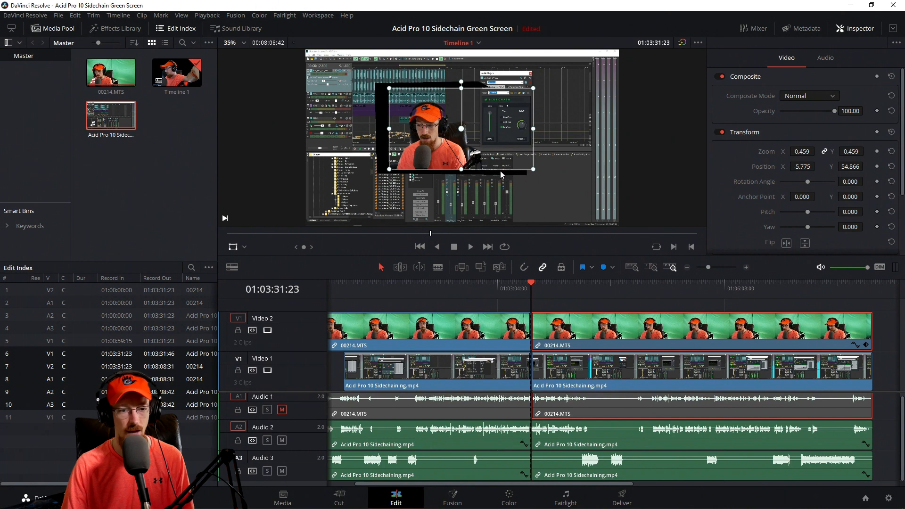
pyautogui.moveTo(436, 141); pyautogui.dragTo(522, 170)
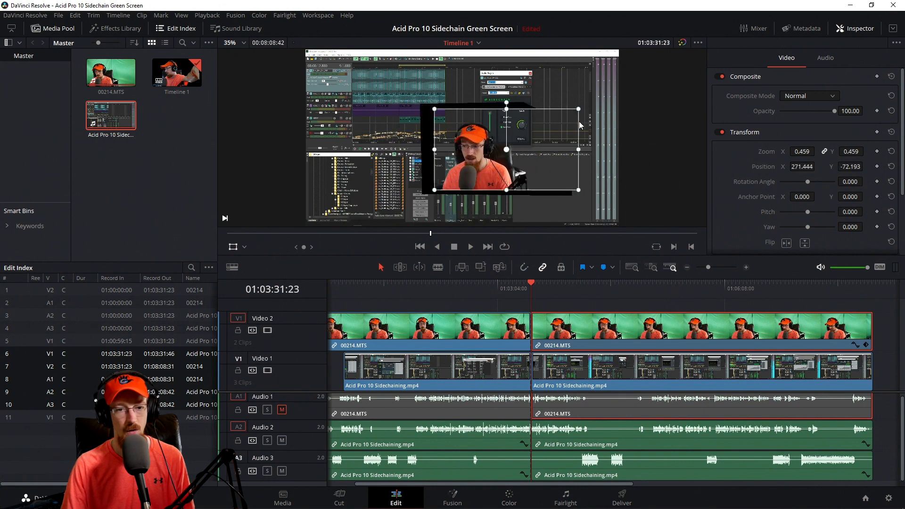
# Try shrinking the second 00214.MTS clip further from its corners in the viewer and undo the changes
pyautogui.moveTo(579, 109)
pyautogui.mouseDown()
pyautogui.moveTo(525, 129)
pyautogui.moveTo(566, 119)
pyautogui.mouseUp()
pyautogui.hotkey('ctrl', 'z')
pyautogui.hotkey('ctrl', 'z')
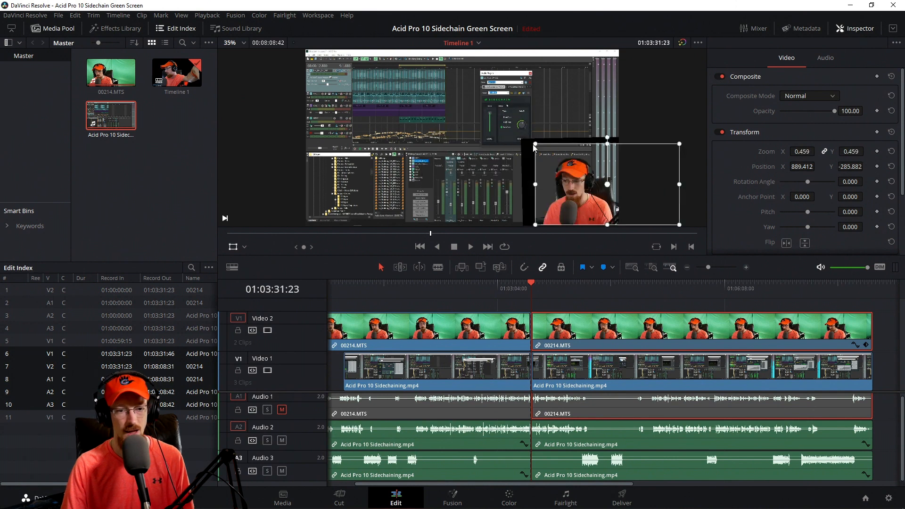
pyautogui.moveTo(536, 148); pyautogui.dragTo(563, 165)
pyautogui.hotkey('ctrl', 'z')
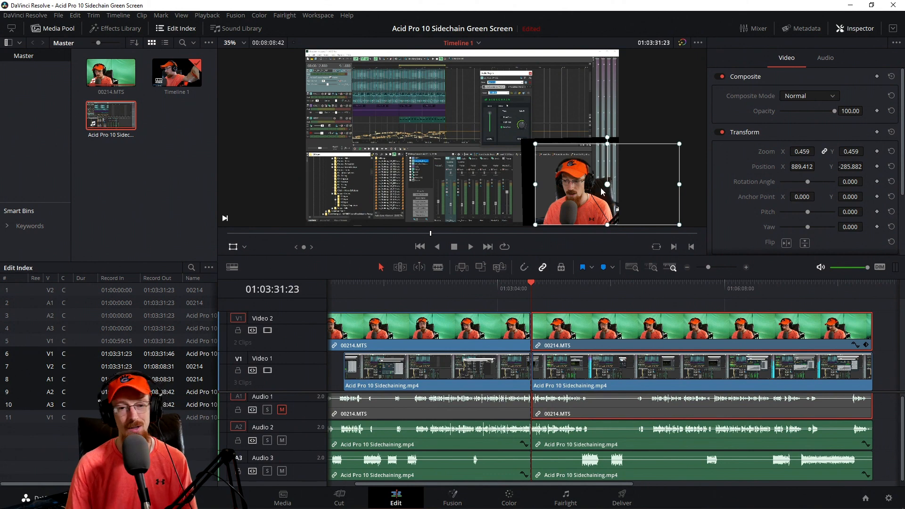
# Move the scaled 00214.MTS picture to the frame's lower-left corner, back to the centre, and toward the lower-left corner again
pyautogui.moveTo(620, 198); pyautogui.dragTo(357, 215)
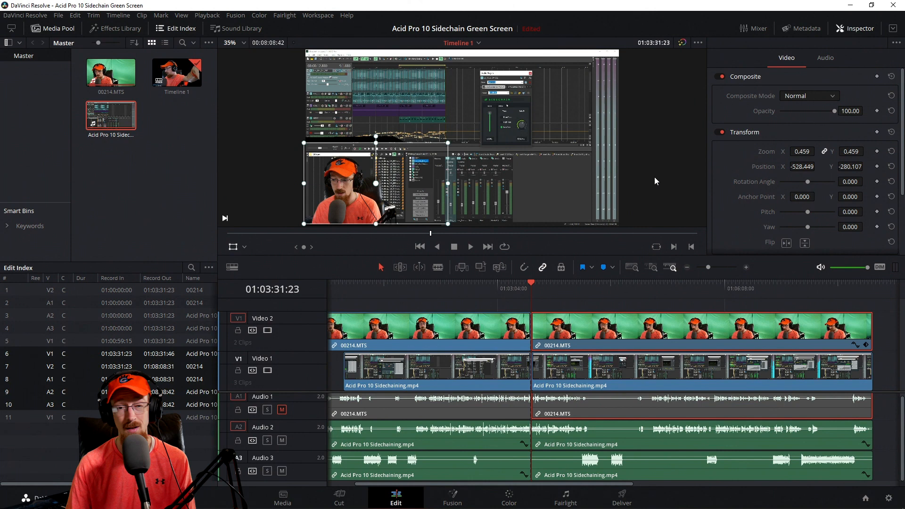
pyautogui.moveTo(324, 219); pyautogui.dragTo(404, 176)
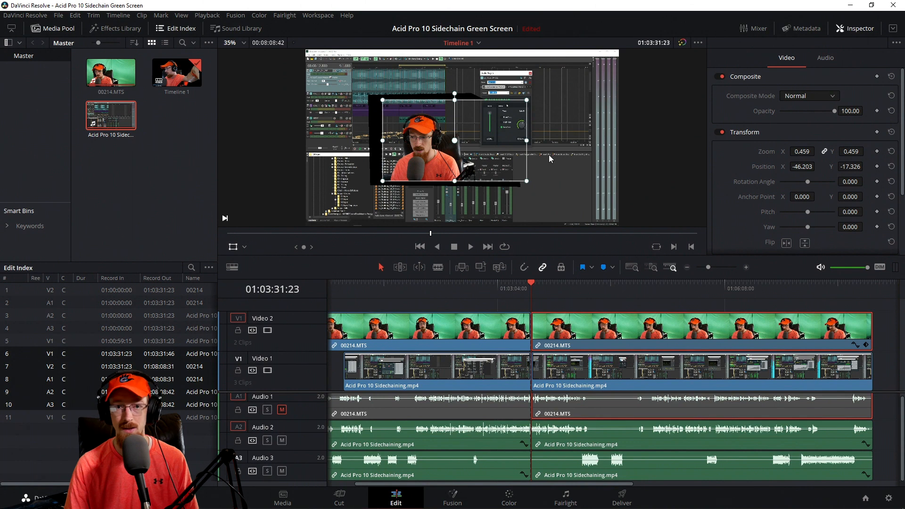
pyautogui.moveTo(445, 154); pyautogui.dragTo(451, 154)
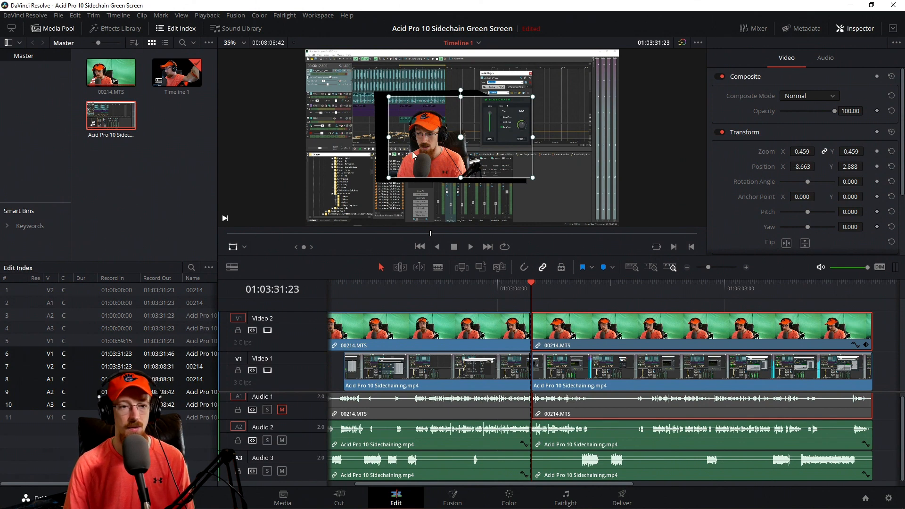
pyautogui.moveTo(429, 169); pyautogui.dragTo(355, 204)
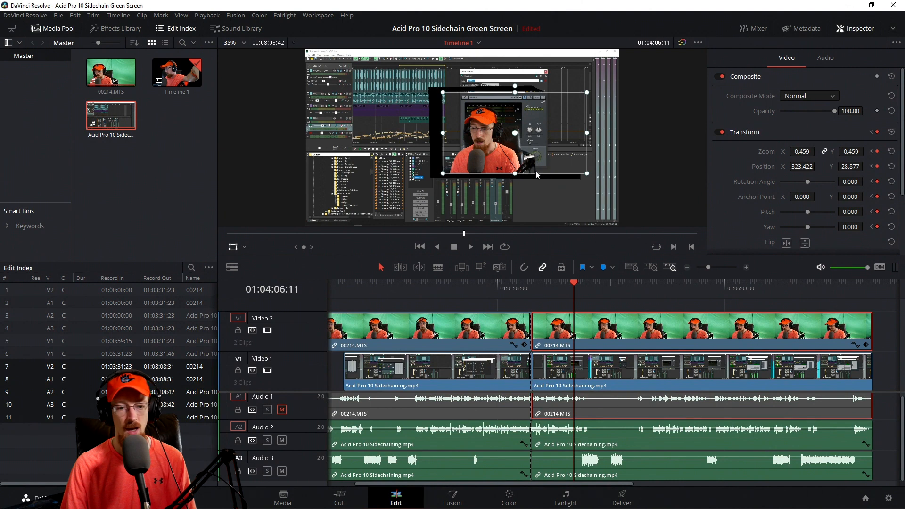
# Reposition the keyframed 00214.MTS picture toward the lower left at a further point in the clip, and scrub back to 01:03:34:27
pyautogui.click(640, 285)
pyautogui.moveTo(552, 168); pyautogui.dragTo(418, 206)
pyautogui.moveTo(629, 282); pyautogui.dragTo(535, 282)
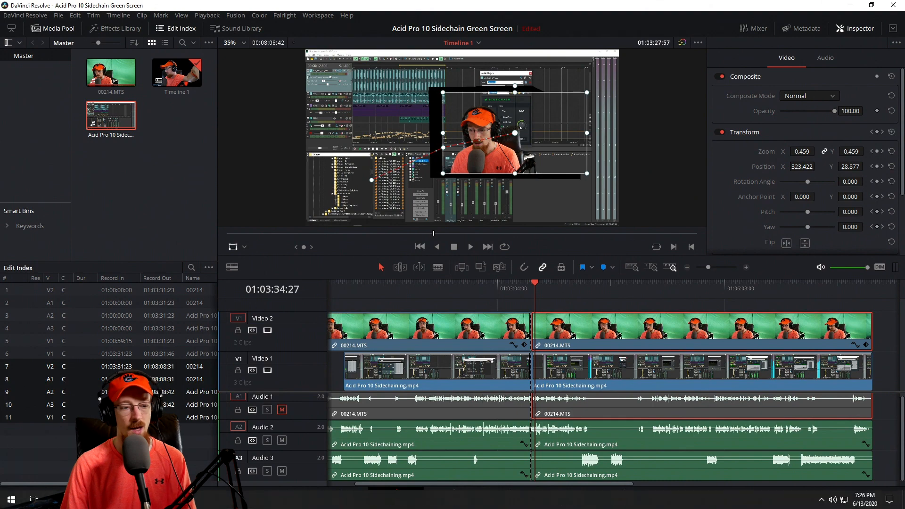
# Switch to VEGAS Pro and add a position keyframe at 00:00:08:07 in the selected green-screen event's Pan/Crop settings, and close them
pyautogui.click(396, 499)
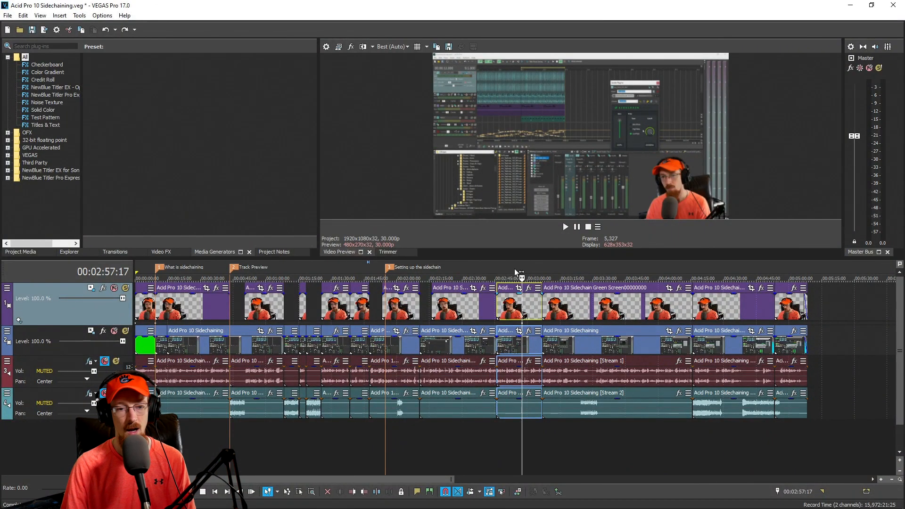
pyautogui.click(519, 288)
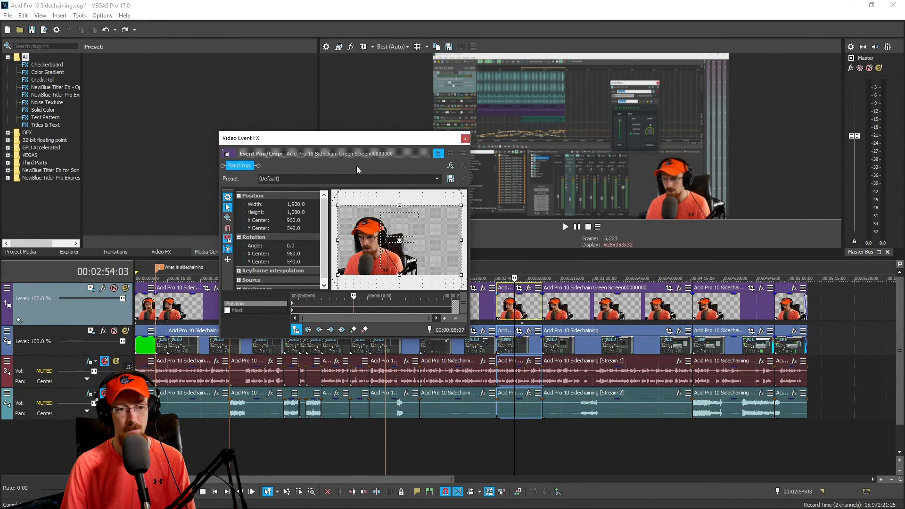
pyautogui.moveTo(354, 147); pyautogui.dragTo(266, 128)
pyautogui.click(209, 312)
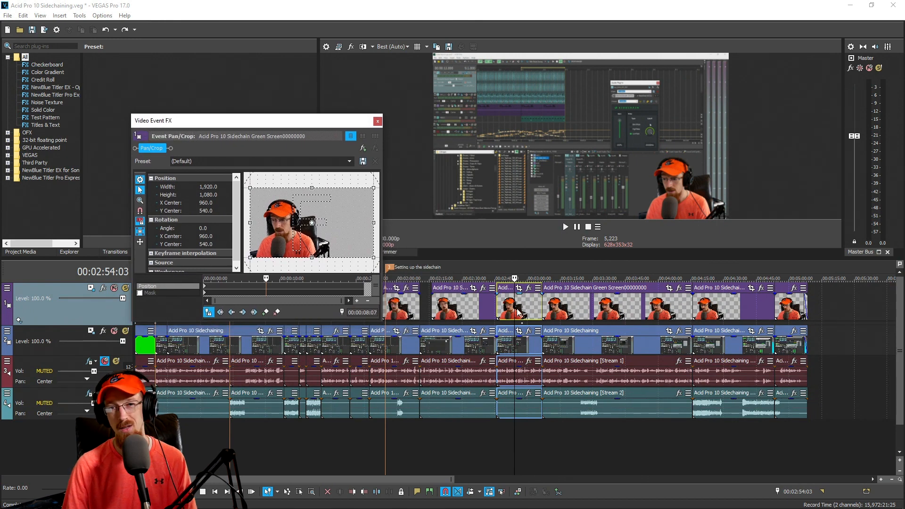
pyautogui.doubleClick(265, 286)
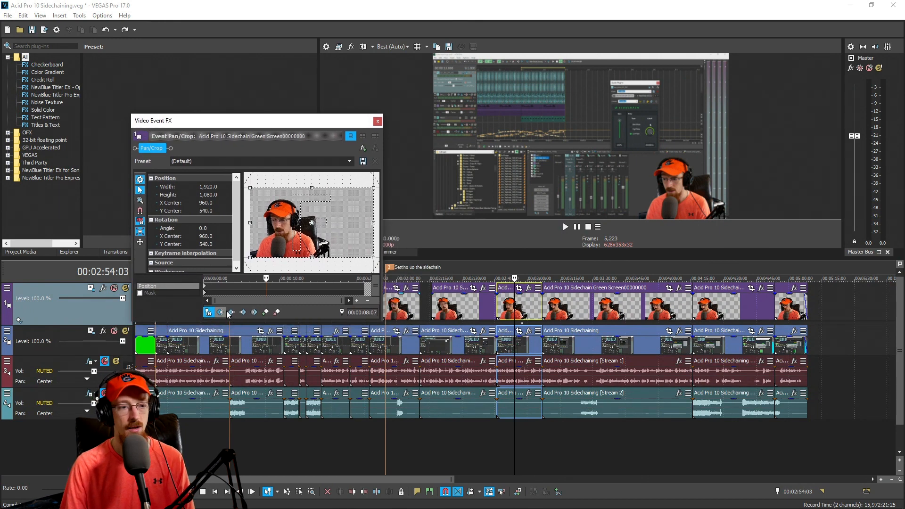
pyautogui.moveTo(266, 279); pyautogui.dragTo(291, 279)
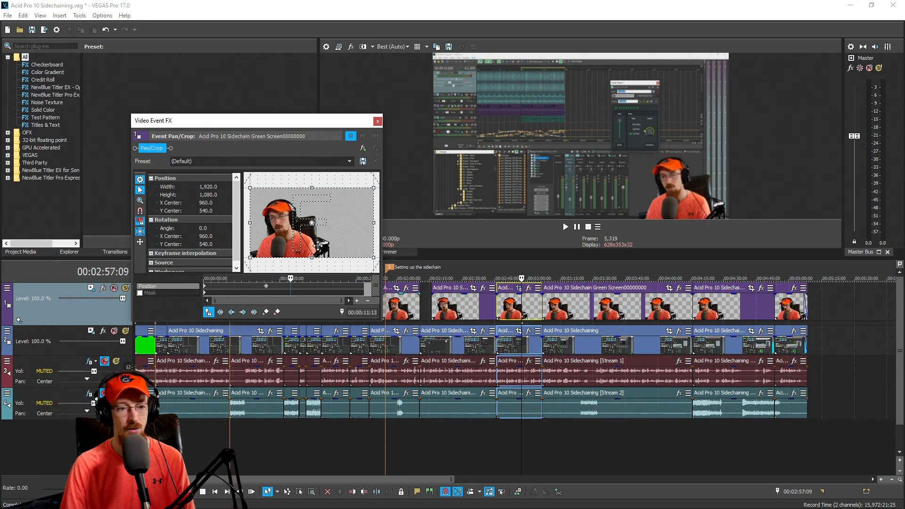
pyautogui.click(377, 121)
# In the green-screen track's Track Motion, keyframe the frame at 00:03:34:00 to X 957.48, Y 568.18, scrub to 00:03:07:27 and close the settings
pyautogui.click(92, 287)
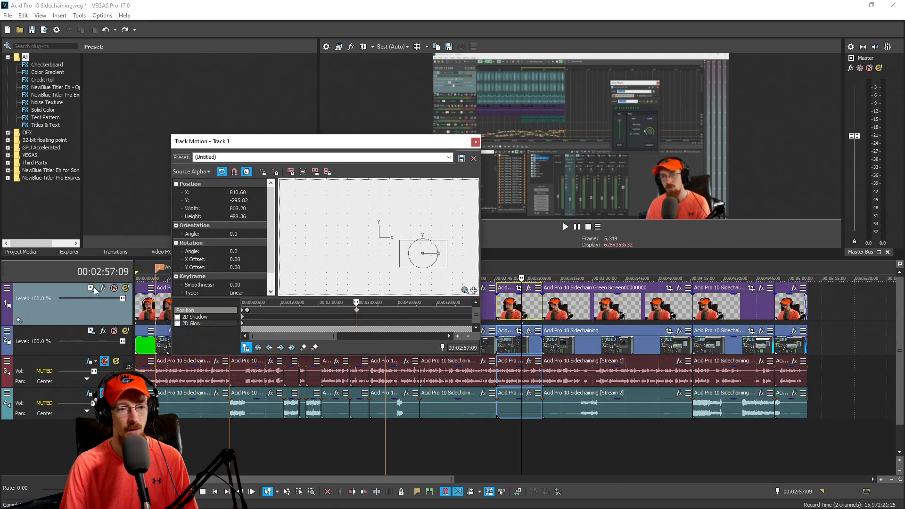
pyautogui.moveTo(348, 141); pyautogui.dragTo(282, 120)
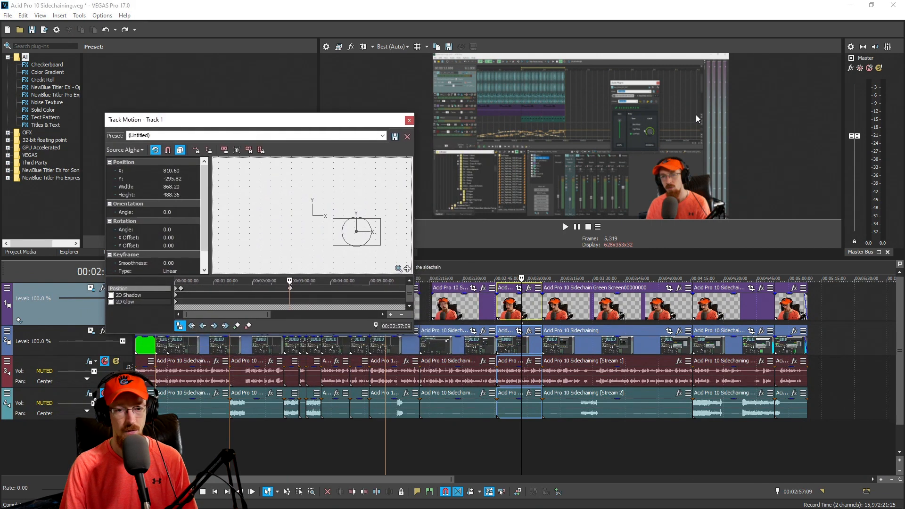
pyautogui.click(513, 276)
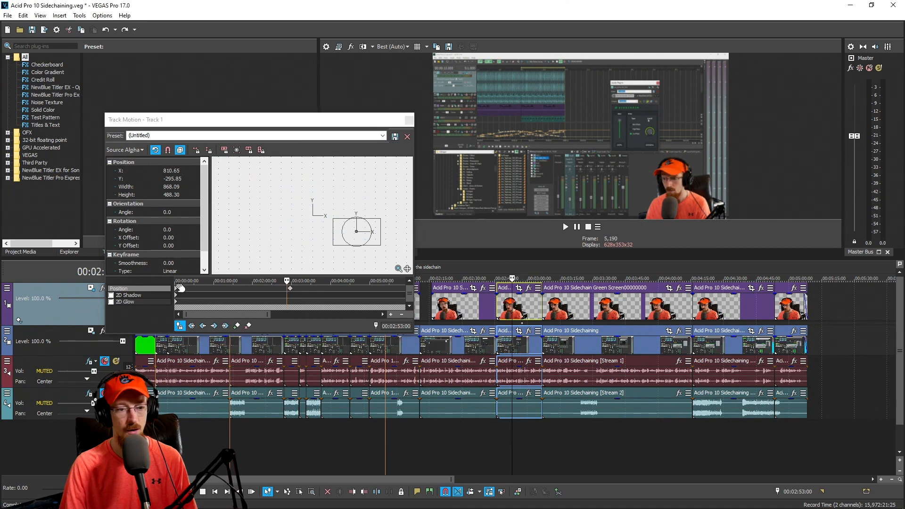
pyautogui.click(178, 289)
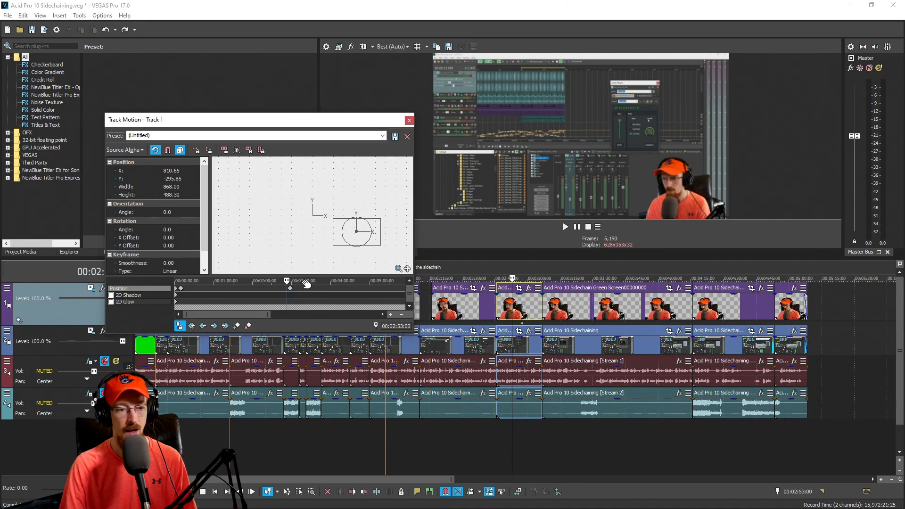
pyautogui.moveTo(287, 281); pyautogui.dragTo(314, 281)
pyautogui.click(237, 326)
pyautogui.moveTo(360, 225); pyautogui.dragTo(368, 177)
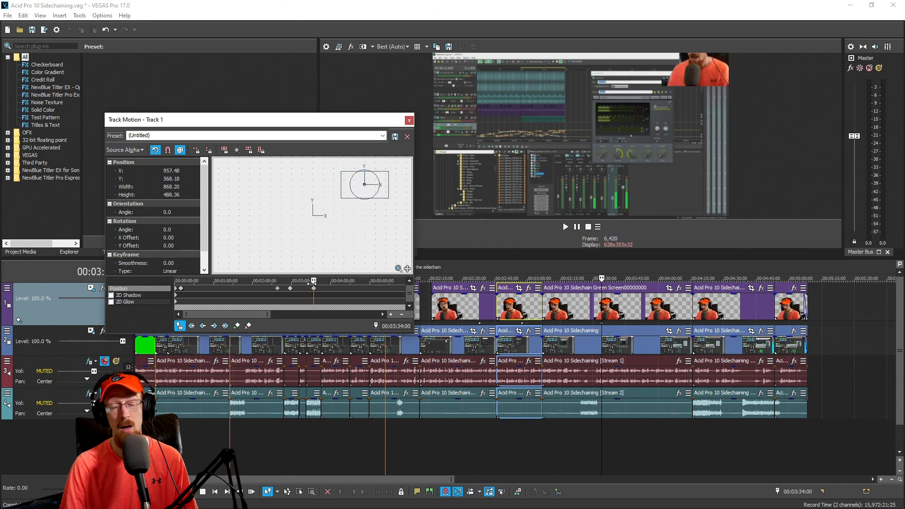
pyautogui.moveTo(313, 280)
pyautogui.mouseDown()
pyautogui.moveTo(285, 280)
pyautogui.moveTo(296, 280)
pyautogui.mouseUp()
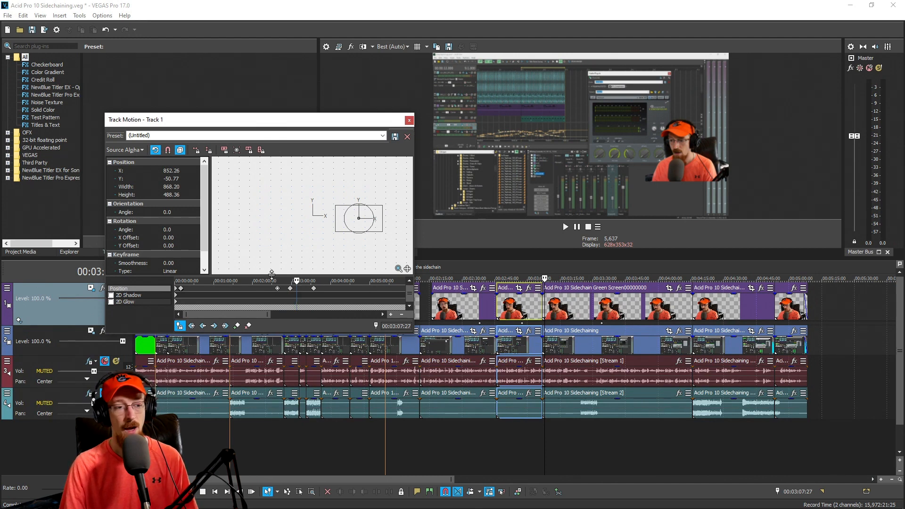
pyautogui.click(409, 120)
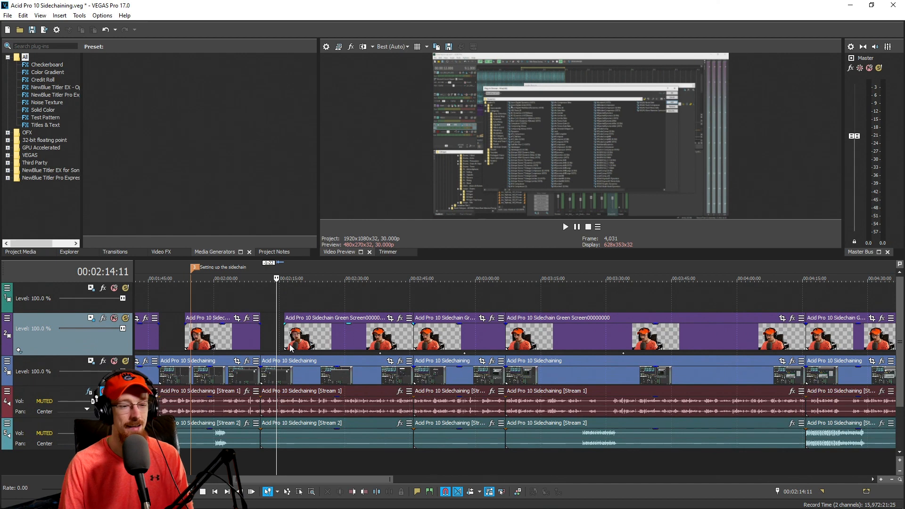
# Insert a VEGAS Titles & Text event on the green-screen track at 00:02:14:11 and move its settings window clear of the preview
pyautogui.rightClick(276, 333)
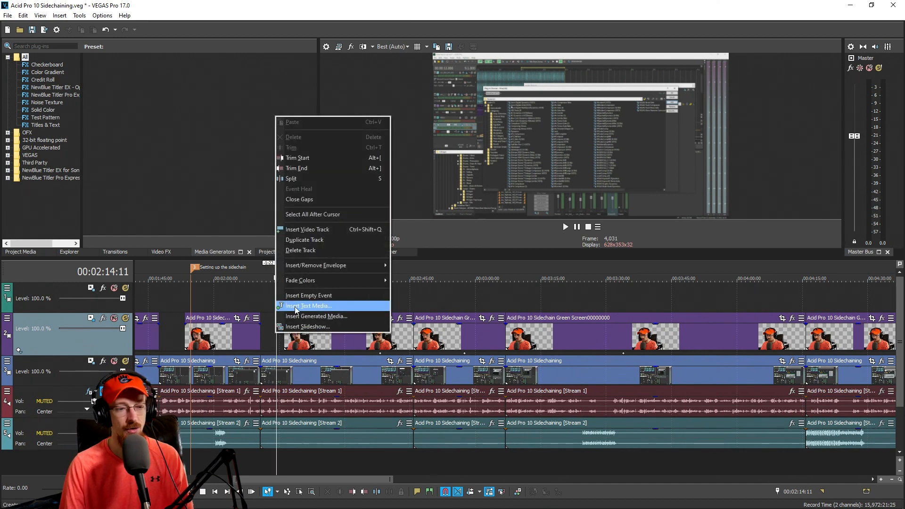
pyautogui.click(326, 306)
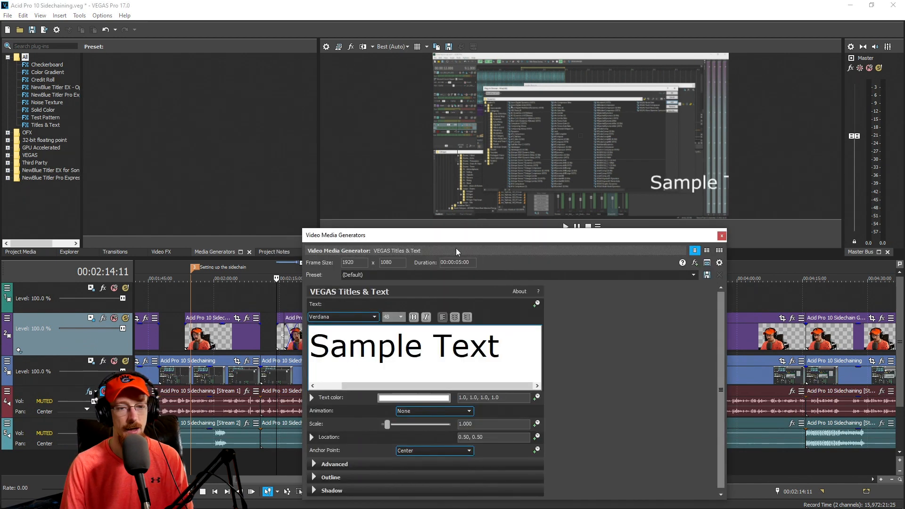
pyautogui.moveTo(449, 238); pyautogui.dragTo(335, 144)
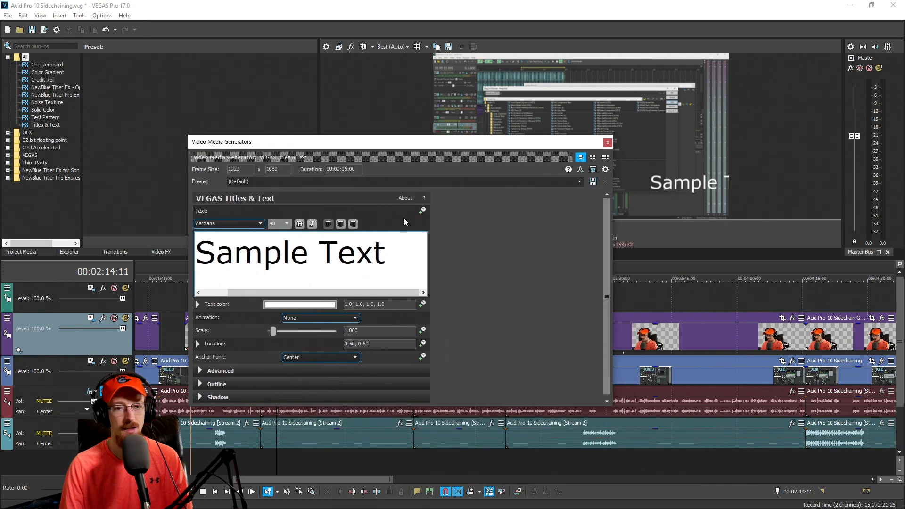
pyautogui.moveTo(494, 150); pyautogui.dragTo(685, 225)
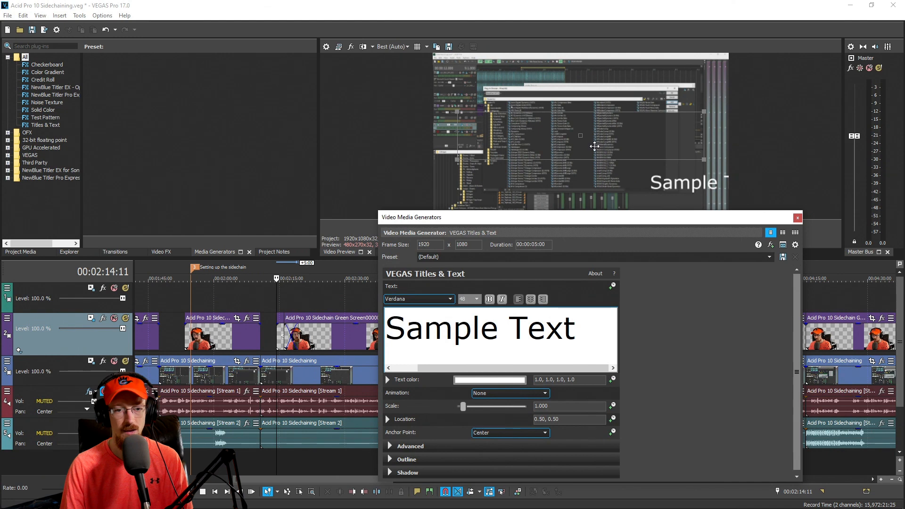
# Reposition the sample title in the video preview to about 0.46, 0.64, checking the Track Motion of track 2 along the way
pyautogui.moveTo(578, 146); pyautogui.dragTo(580, 125)
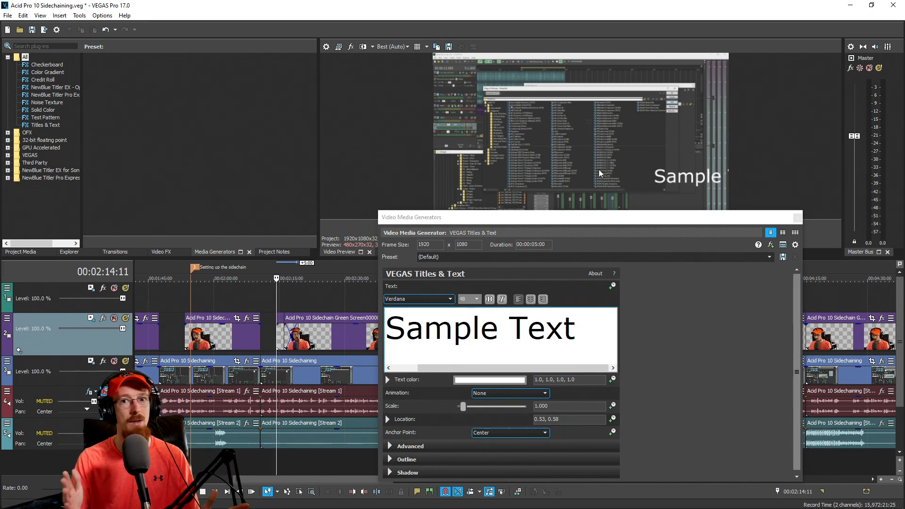
pyautogui.moveTo(595, 138); pyautogui.dragTo(698, 185)
pyautogui.click(91, 318)
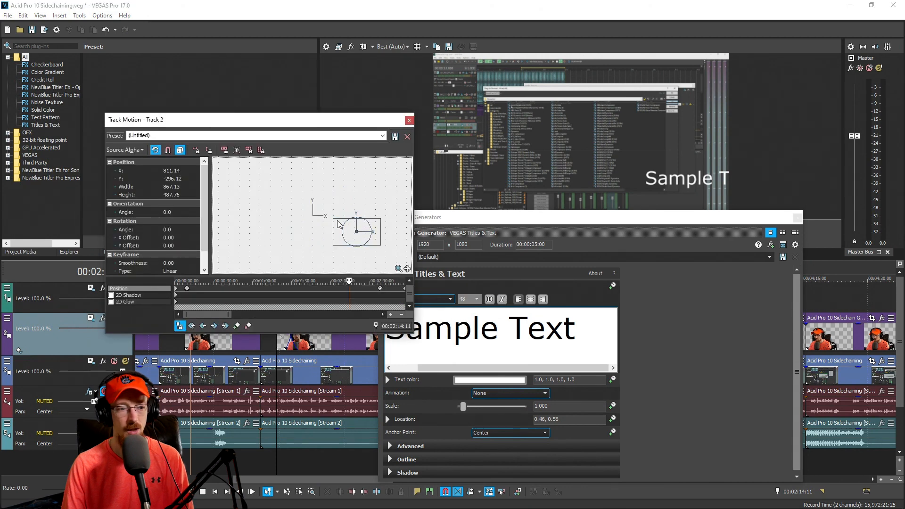
pyautogui.click(409, 121)
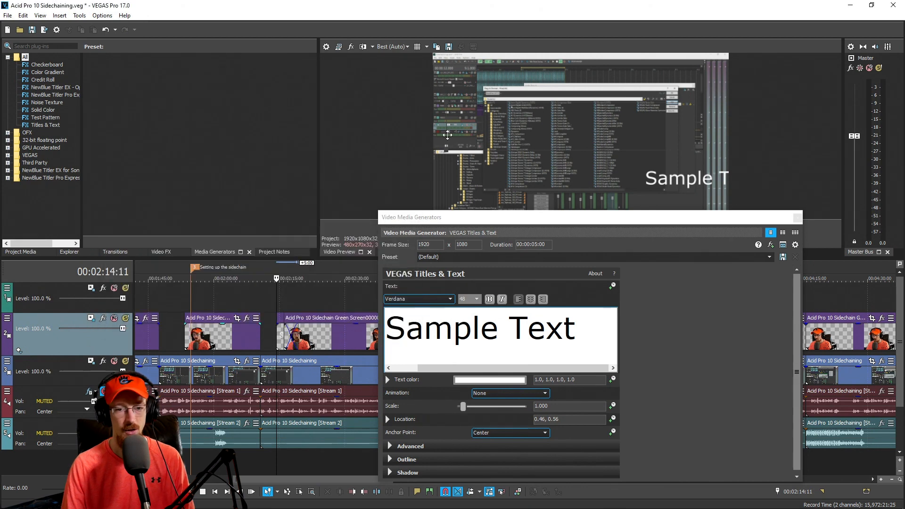
pyautogui.moveTo(628, 121); pyautogui.dragTo(586, 124)
# Browse the fonts for the title text and set the font to Mael
pyautogui.click(442, 300)
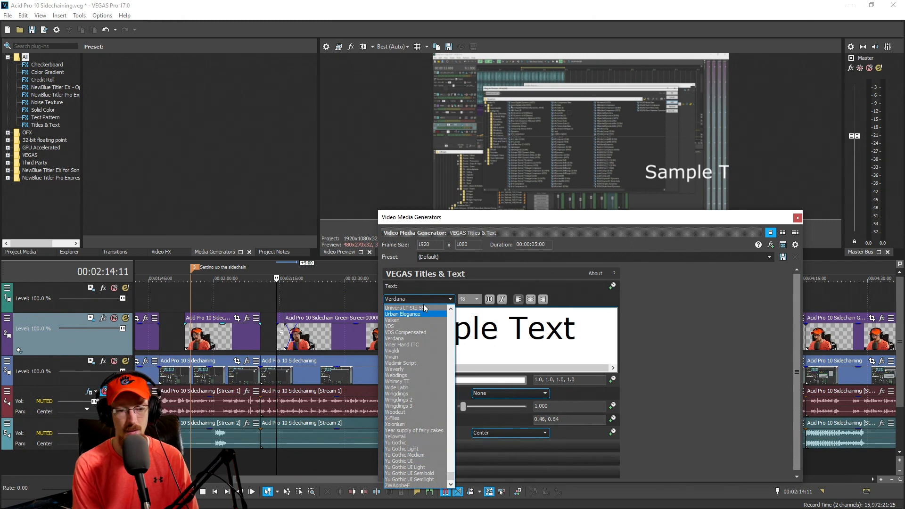
pyautogui.write('maes')
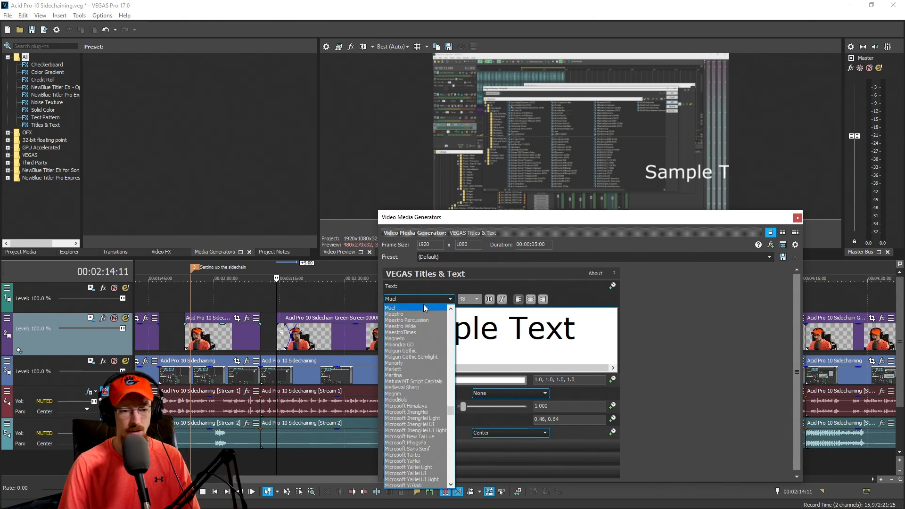
pyautogui.press('Up')
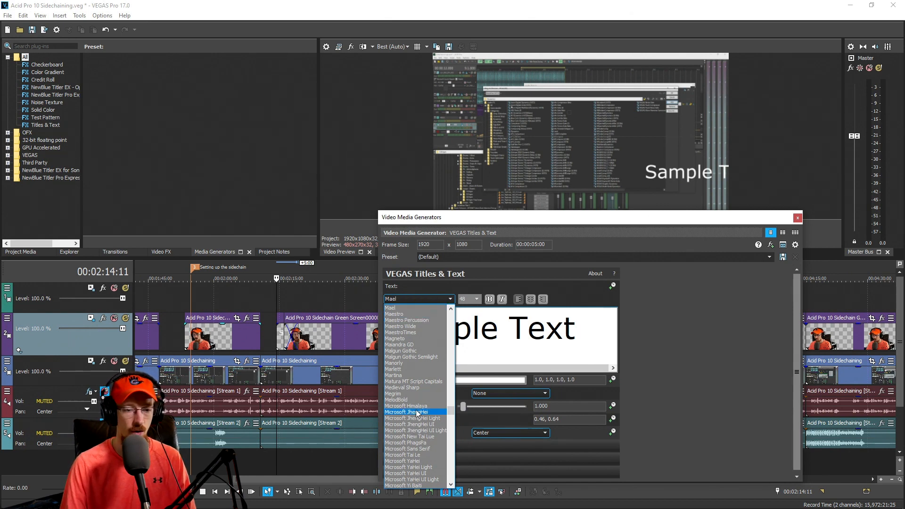
pyautogui.write('g')
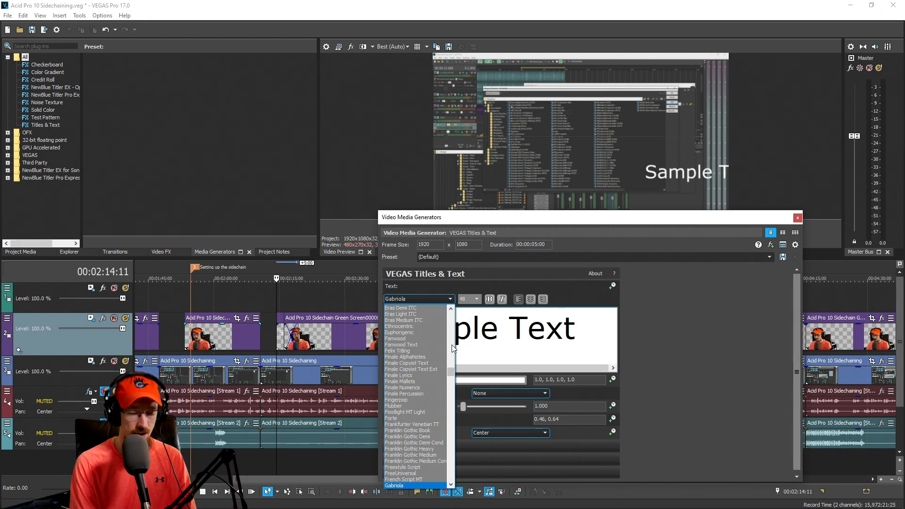
pyautogui.click(588, 294)
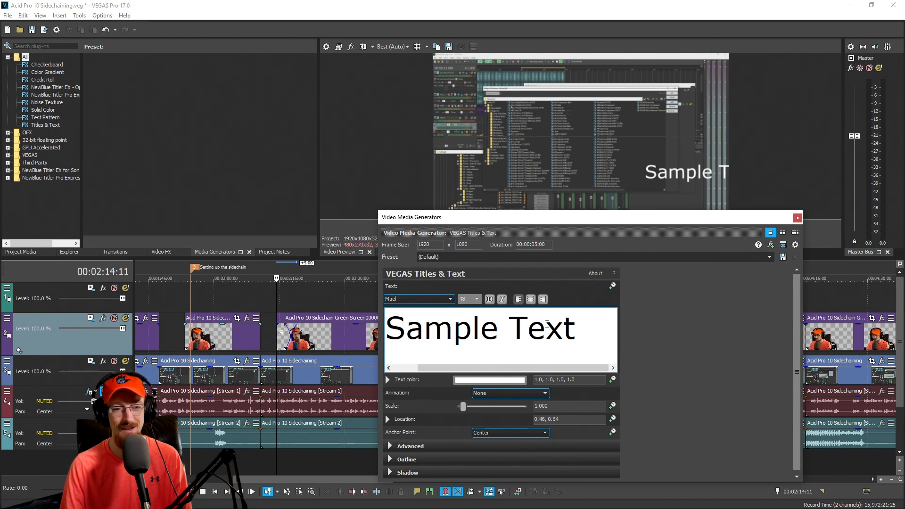
pyautogui.scroll(-1, 799, 322)
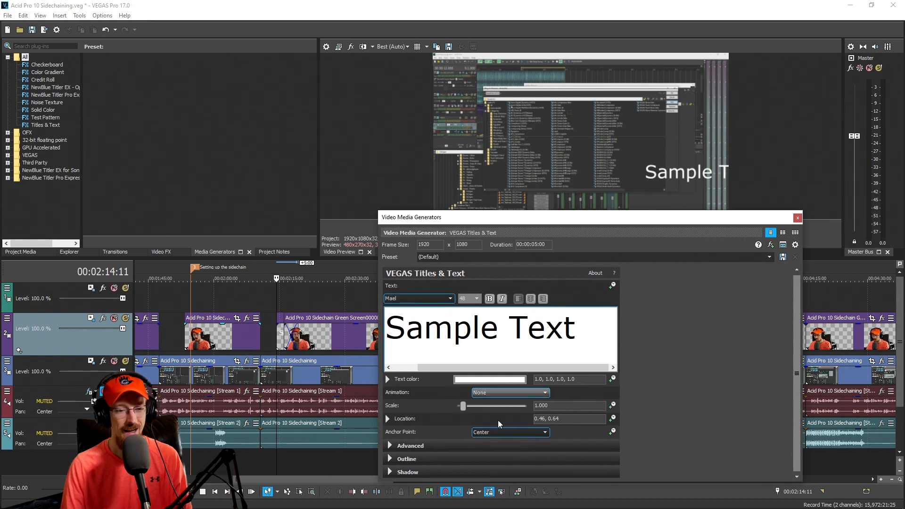
# Close the title generator and move the title event from track 2 up to the empty track 1
pyautogui.moveTo(747, 218); pyautogui.dragTo(702, 218)
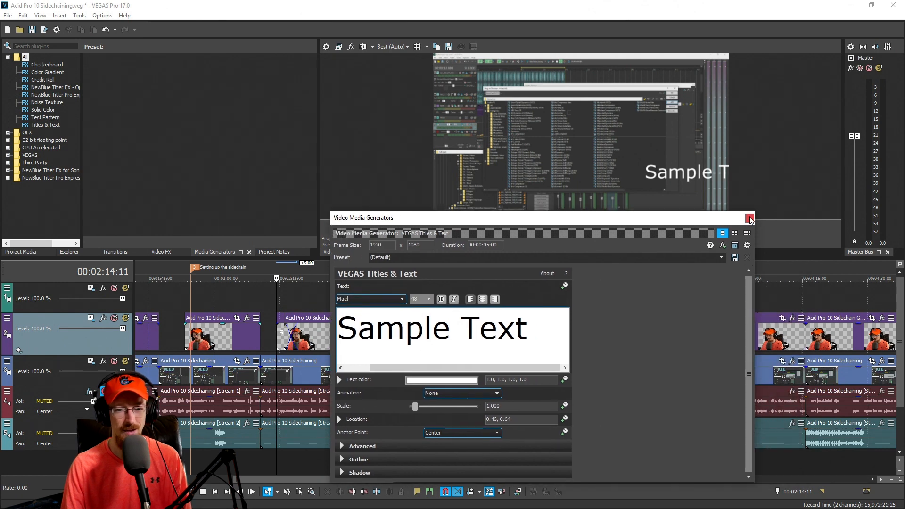
pyautogui.click(751, 217)
pyautogui.moveTo(281, 344); pyautogui.dragTo(290, 299)
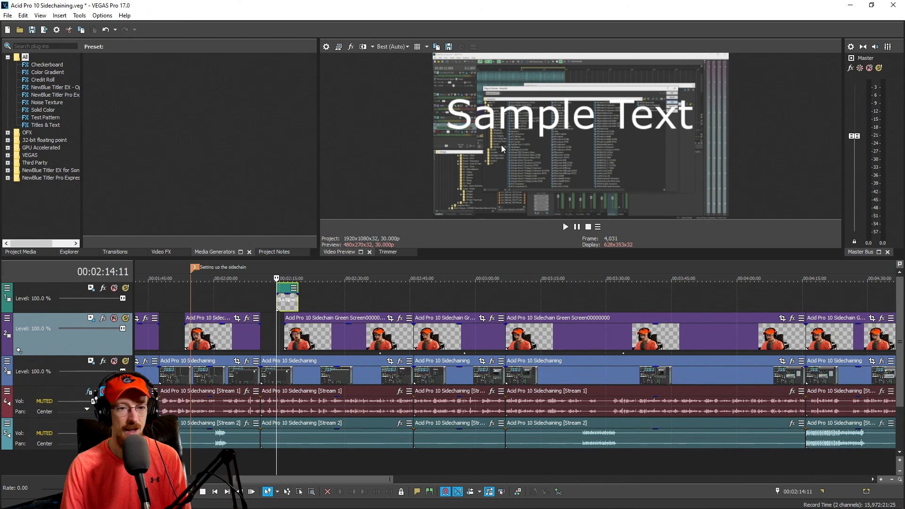
pyautogui.click(286, 305)
pyautogui.scroll(3, 328, 299)
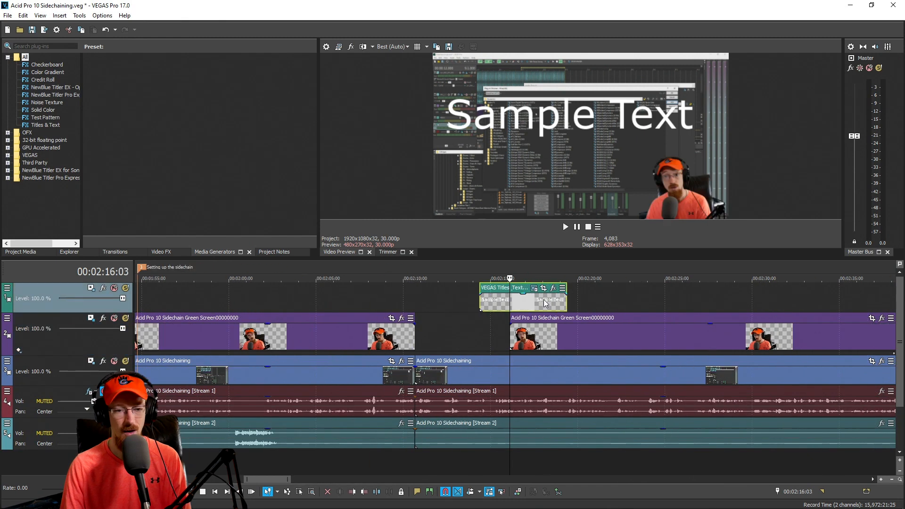
# Reopen the title's generated media, reposition the text to about 0.49, 0.63 and shrink its scale to about 0.658
pyautogui.click(535, 288)
pyautogui.moveTo(570, 220); pyautogui.dragTo(320, 120)
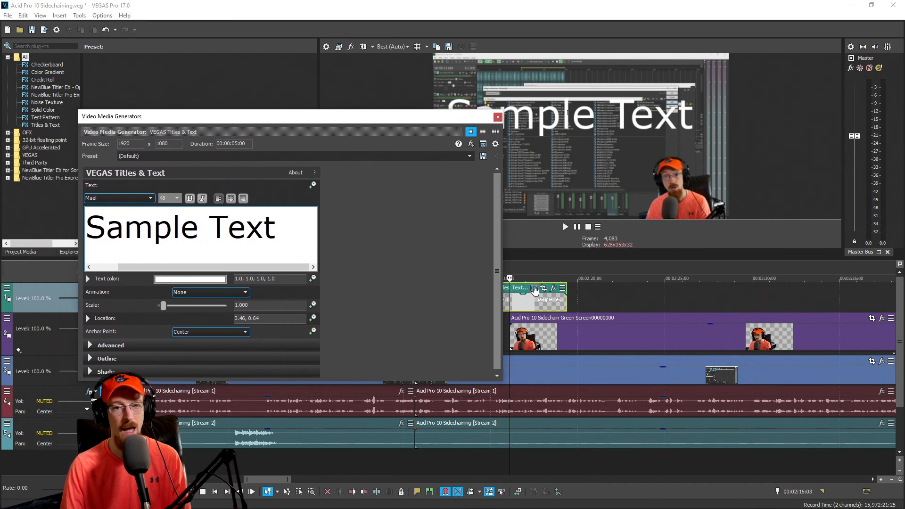
pyautogui.moveTo(588, 122); pyautogui.dragTo(675, 100)
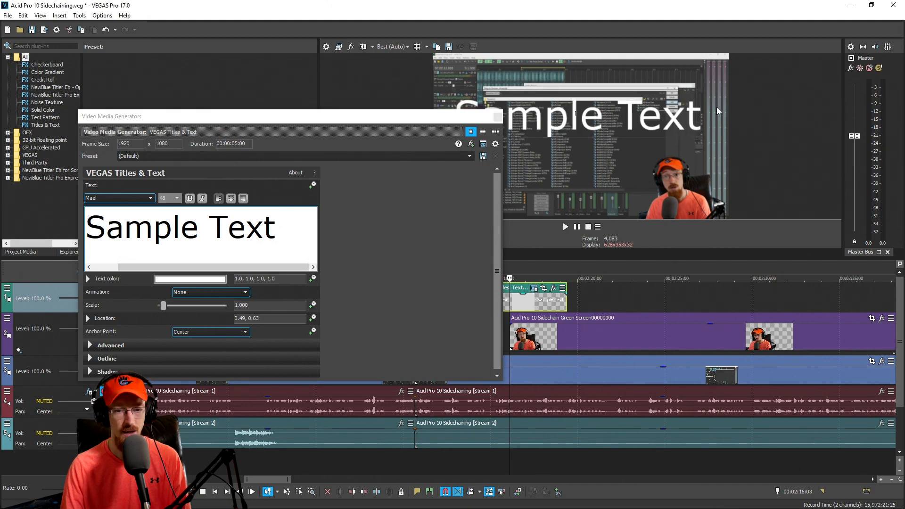
pyautogui.moveTo(700, 92); pyautogui.dragTo(655, 116)
# Select the sample text, change its display size inside the text editor, and close the title generator
pyautogui.click(261, 226)
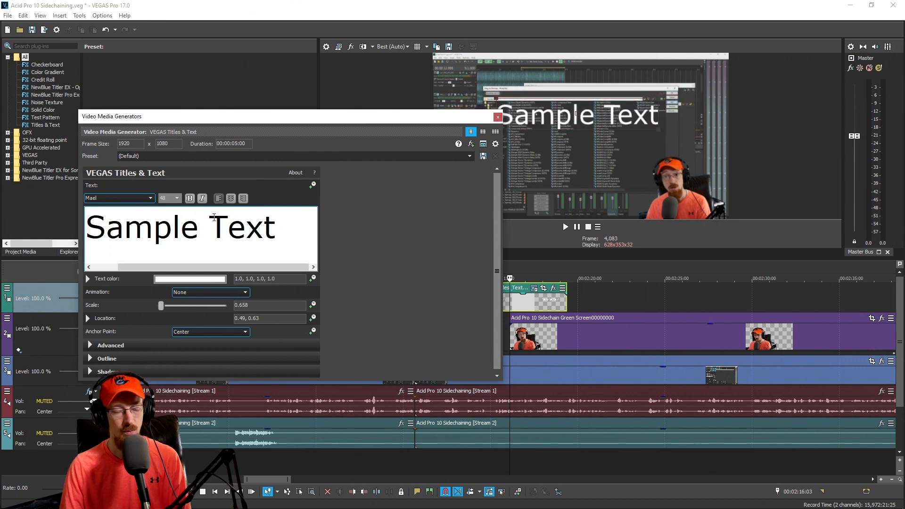
pyautogui.moveTo(283, 231); pyautogui.dragTo(109, 230)
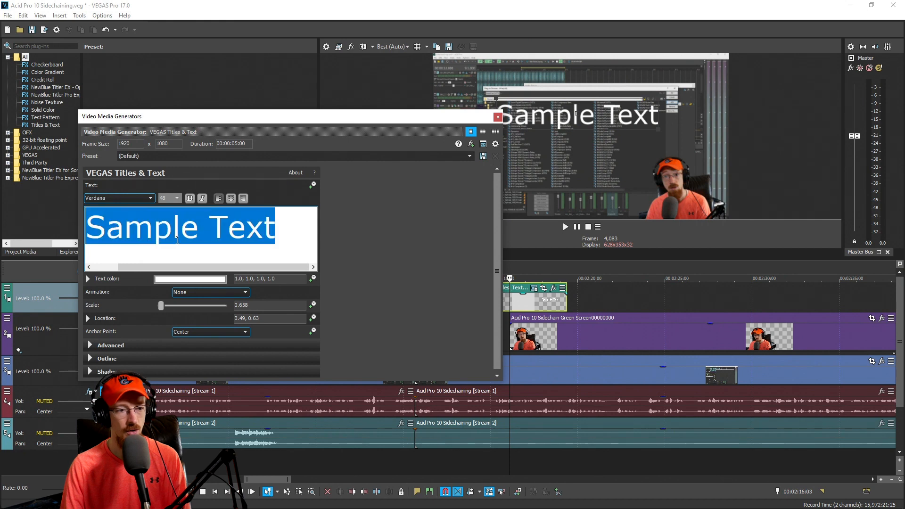
pyautogui.scroll(-3, 169, 236)
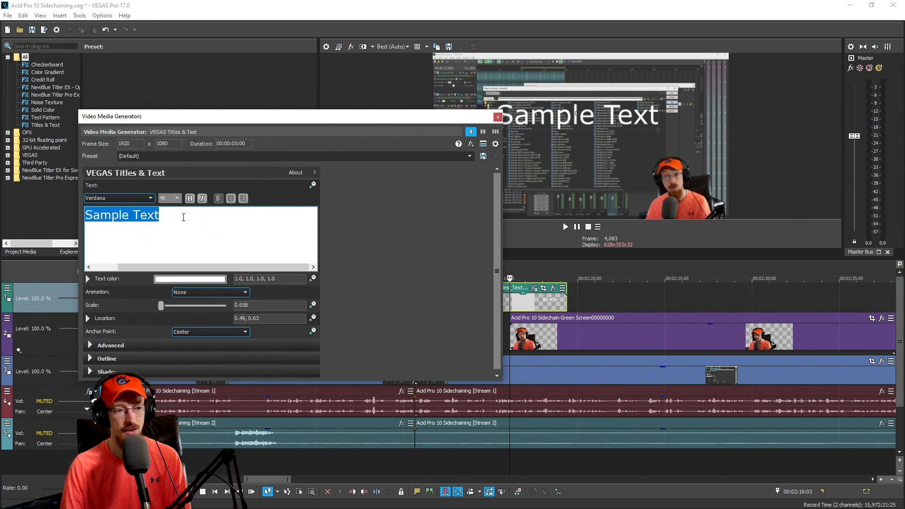
pyautogui.click(167, 224)
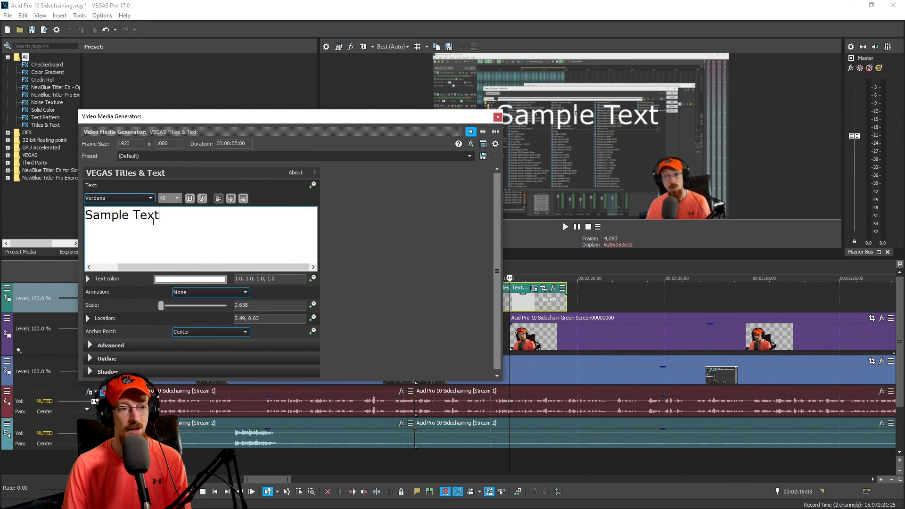
pyautogui.scroll(4, 153, 221)
pyautogui.scroll(-3, 153, 222)
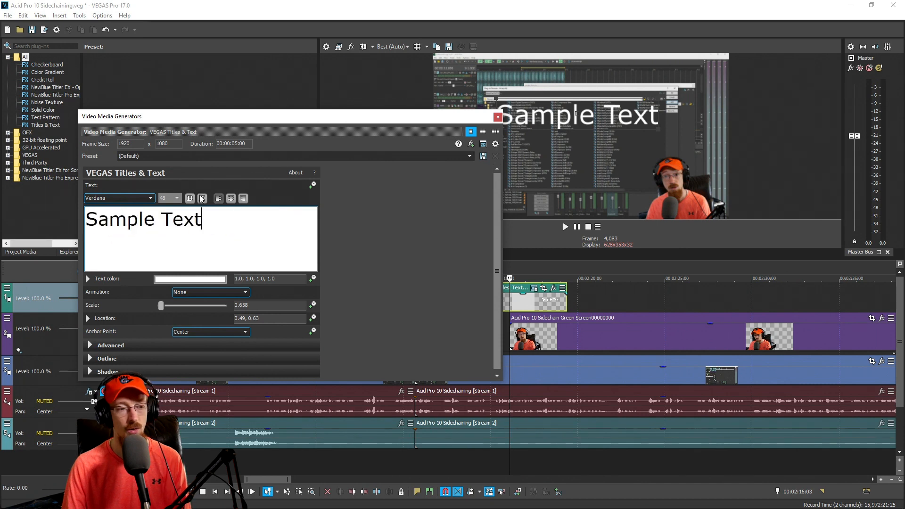
pyautogui.click(498, 117)
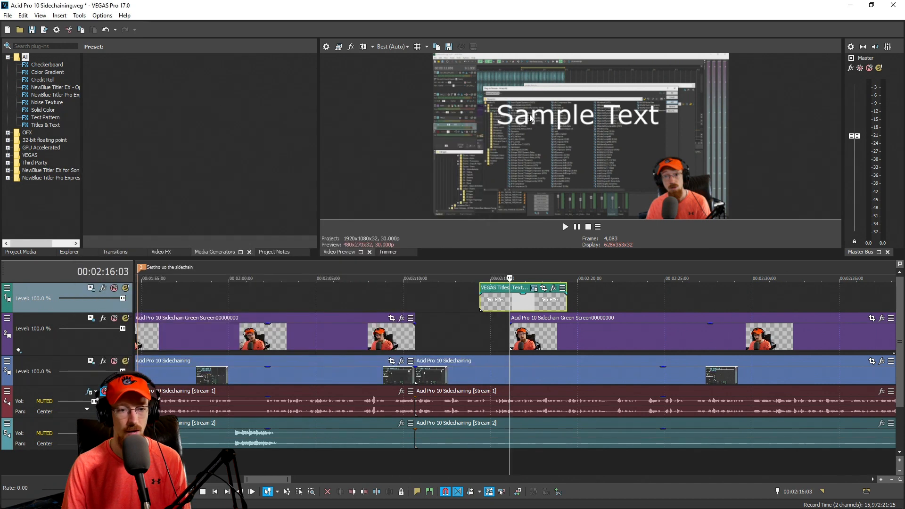
# Delete the title event from track 1
pyautogui.click(528, 303)
pyautogui.press('Delete')
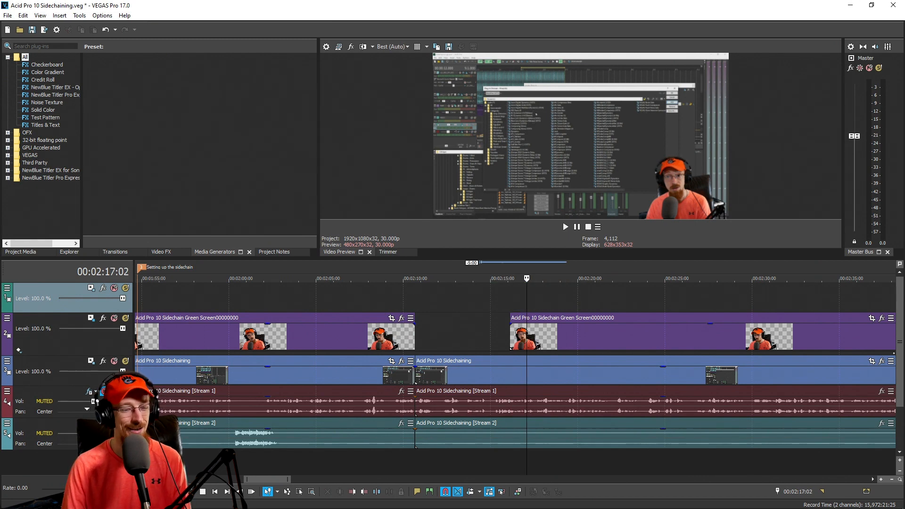
# Switch to DaVinci Resolve and undo the recent timeline edits, including the placement of the Text title above Video 2
pyautogui.click(118, 501)
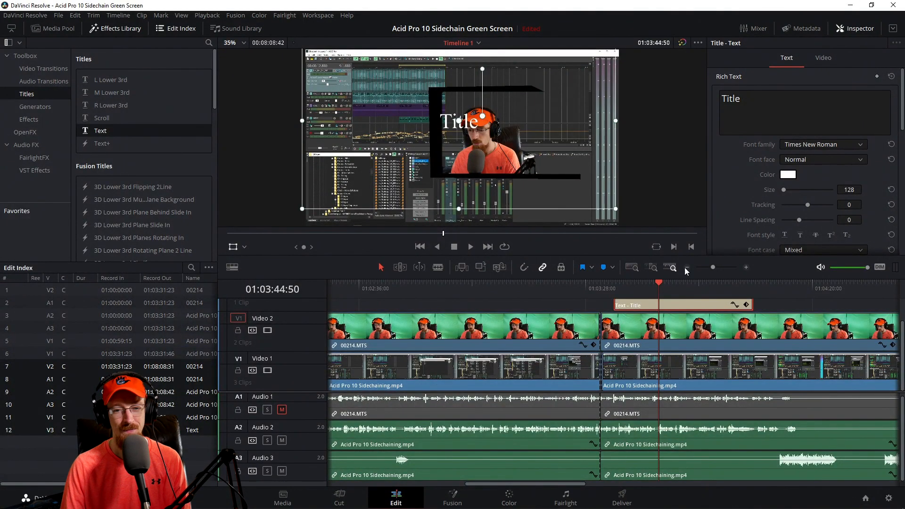
pyautogui.moveTo(677, 309); pyautogui.dragTo(680, 306)
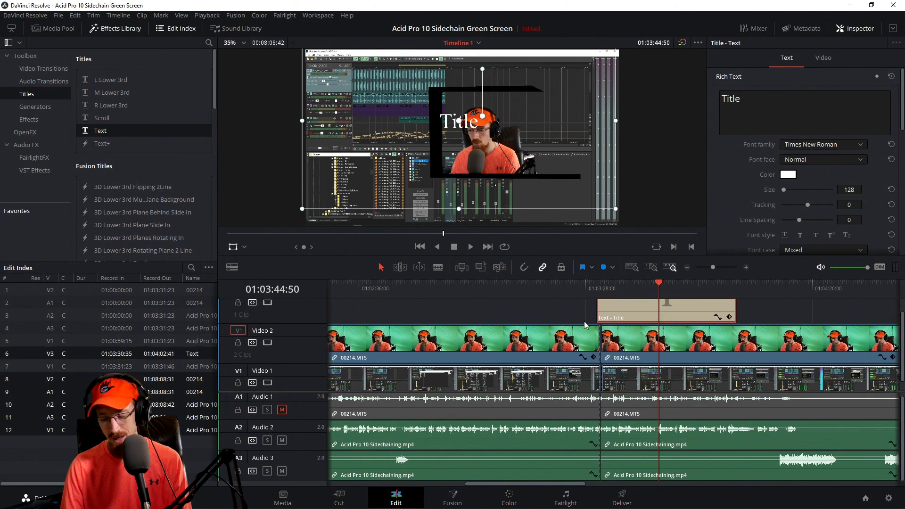
pyautogui.hotkey('ctrl', 'z')
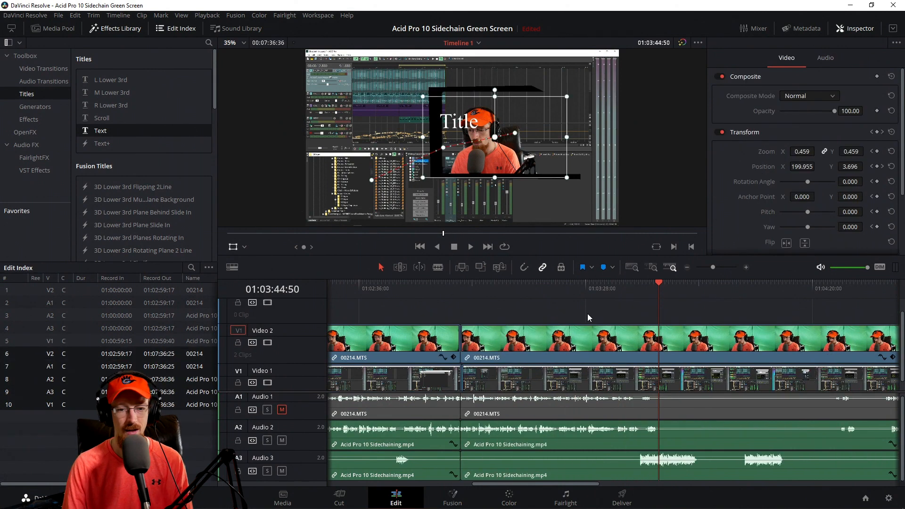
pyautogui.rightClick(505, 305)
pyautogui.rightClick(478, 311)
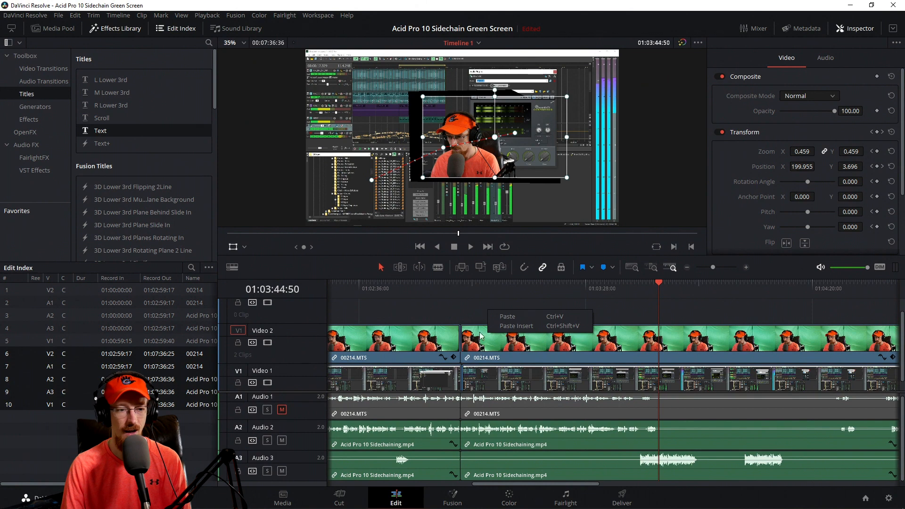
pyautogui.click(463, 304)
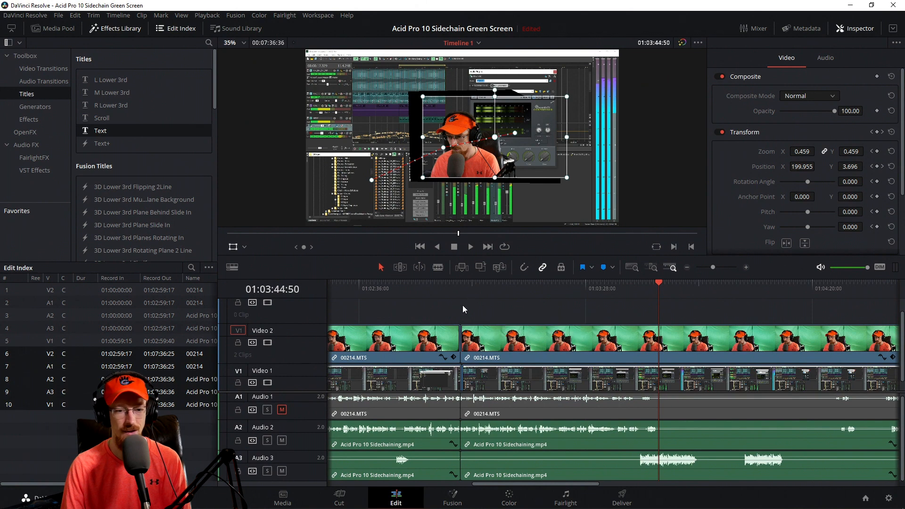
pyautogui.rightClick(546, 312)
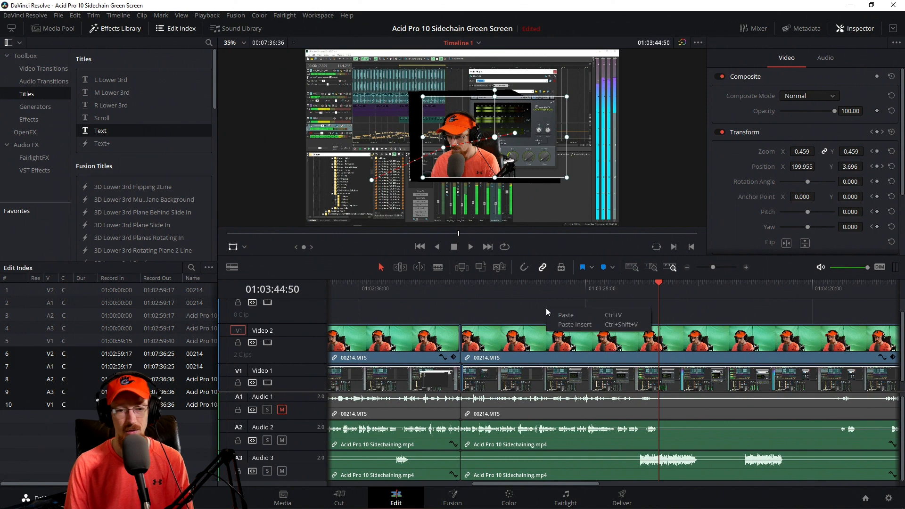
pyautogui.rightClick(522, 305)
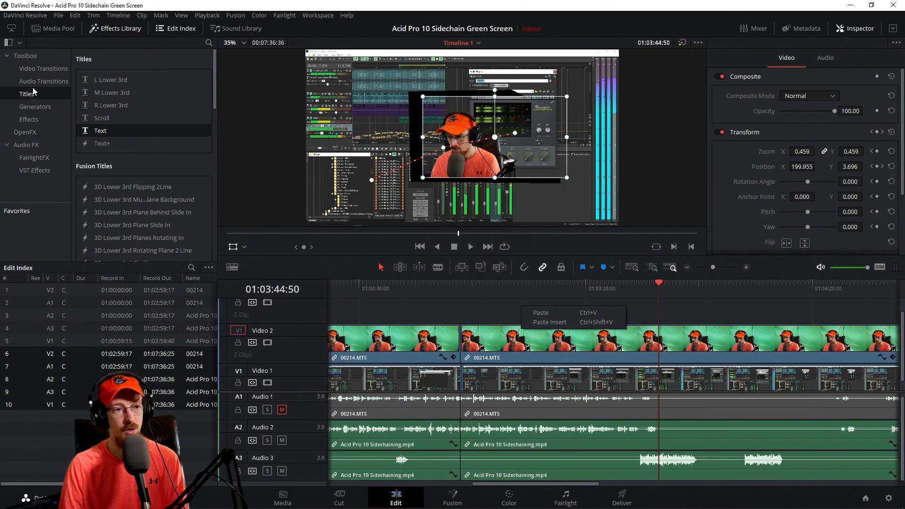
# Add a Text title to the track above Video 2 at the playhead and shift the title slightly in the viewer
pyautogui.moveTo(98, 131); pyautogui.dragTo(565, 312)
pyautogui.click(663, 316)
pyautogui.moveTo(465, 142); pyautogui.dragTo(457, 179)
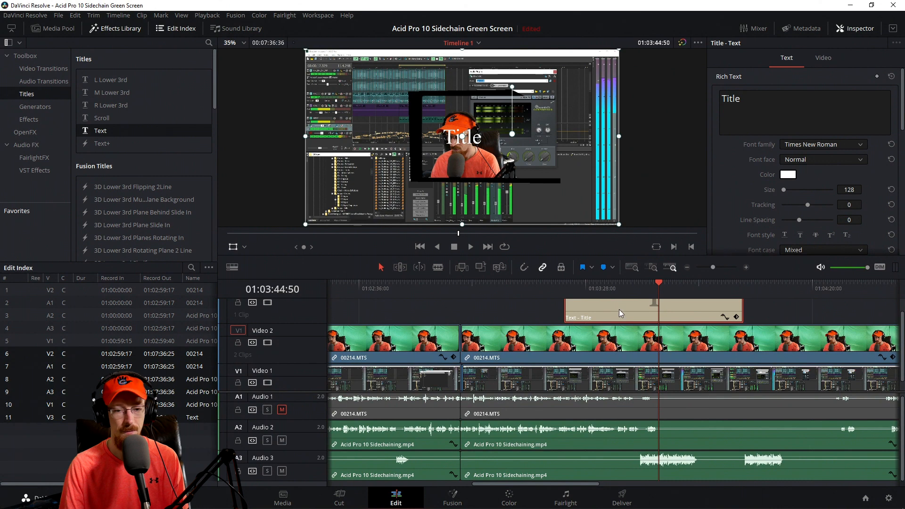
pyautogui.moveTo(619, 309); pyautogui.dragTo(611, 307)
pyautogui.moveTo(458, 152)
pyautogui.mouseDown()
pyautogui.moveTo(451, 146)
pyautogui.moveTo(444, 160)
pyautogui.moveTo(454, 159)
pyautogui.mouseUp()
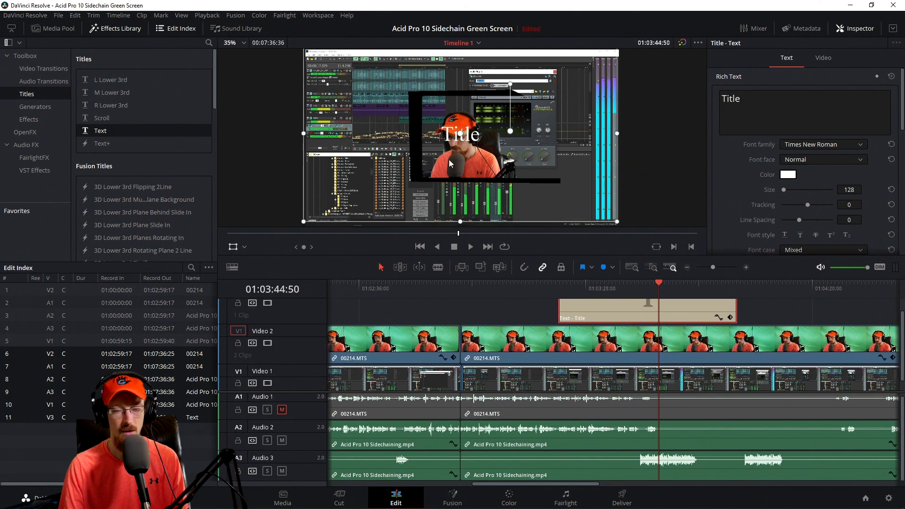
# Try to enlarge the title's Rich Text entry box
pyautogui.click(758, 114)
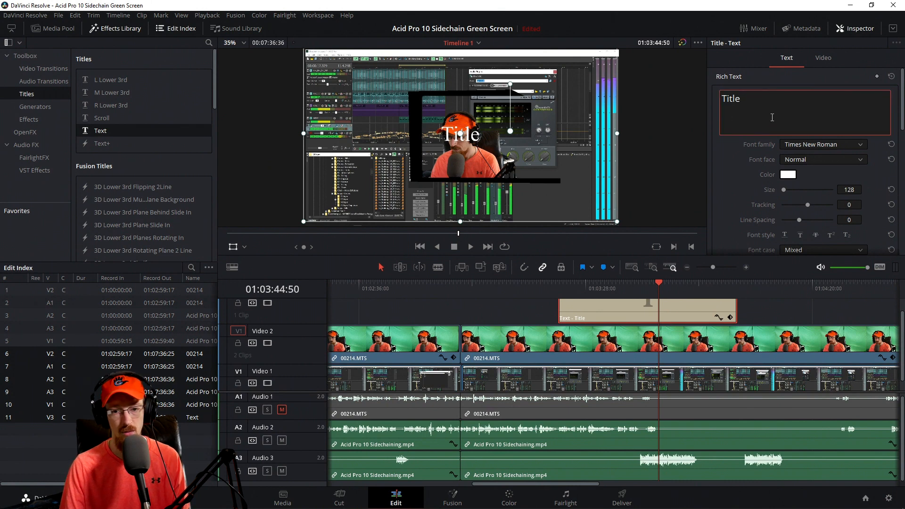
pyautogui.moveTo(901, 118)
pyautogui.mouseDown()
pyautogui.moveTo(901, 247)
pyautogui.moveTo(893, 102)
pyautogui.mouseUp()
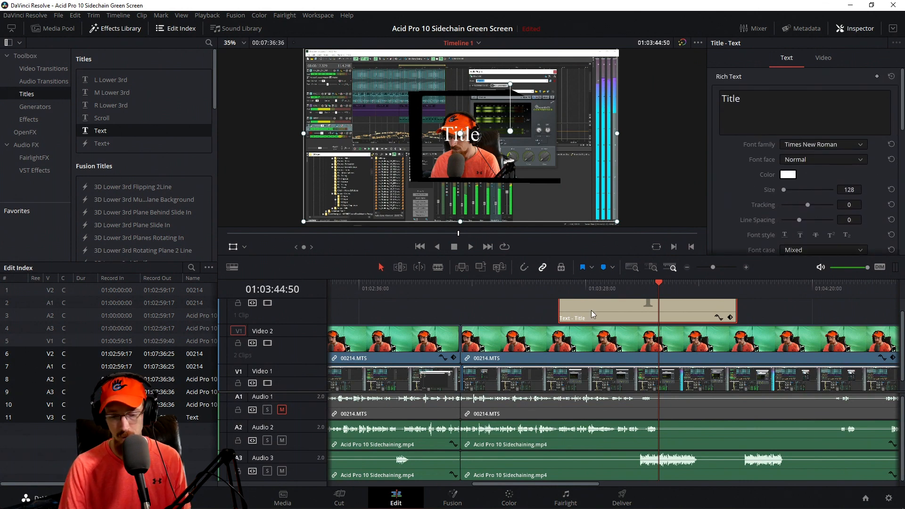
# Delete the Text title clip above Video 2 and switch back to VEGAS Pro
pyautogui.press('Delete')
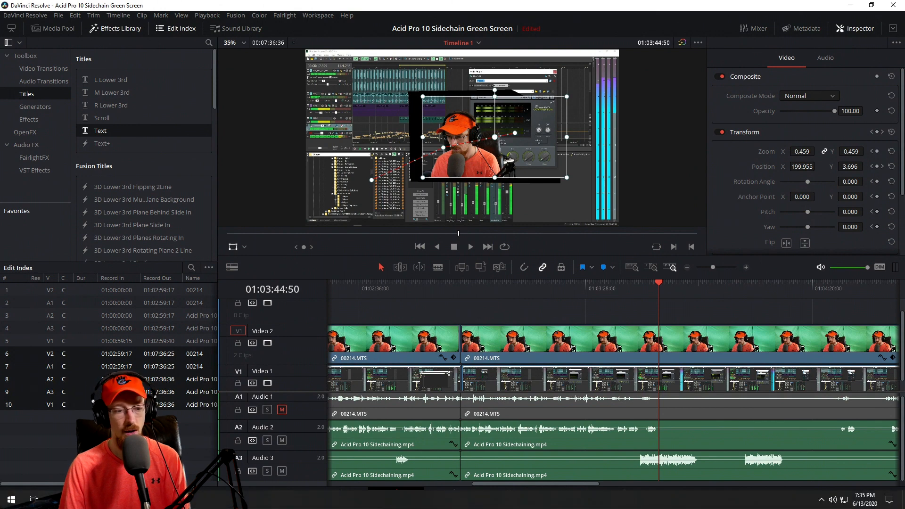
pyautogui.click(95, 500)
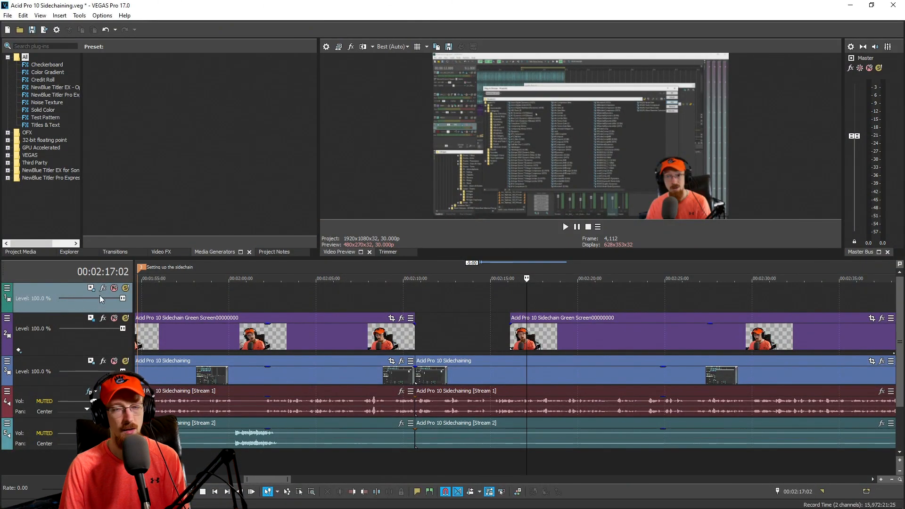
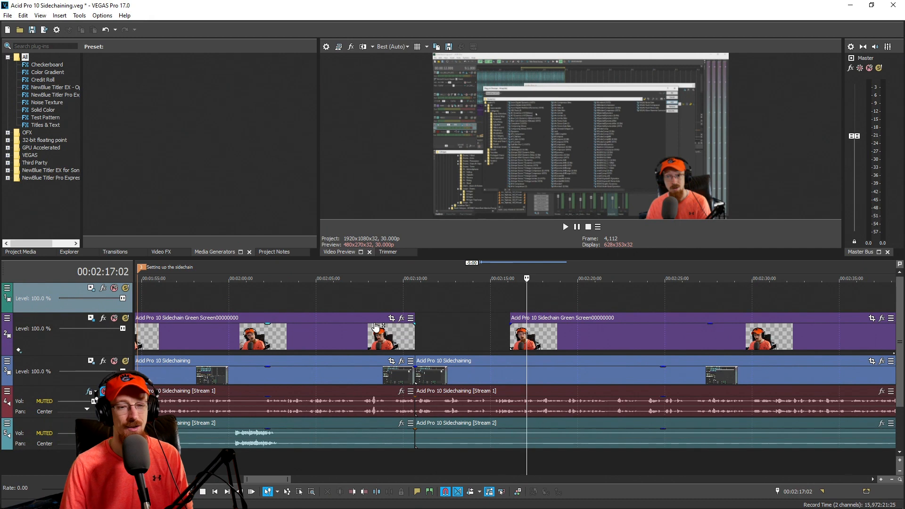
# Select the second green-screen event with the playhead at 00:02:18:00, and switch to DaVinci Resolve
pyautogui.click(570, 344)
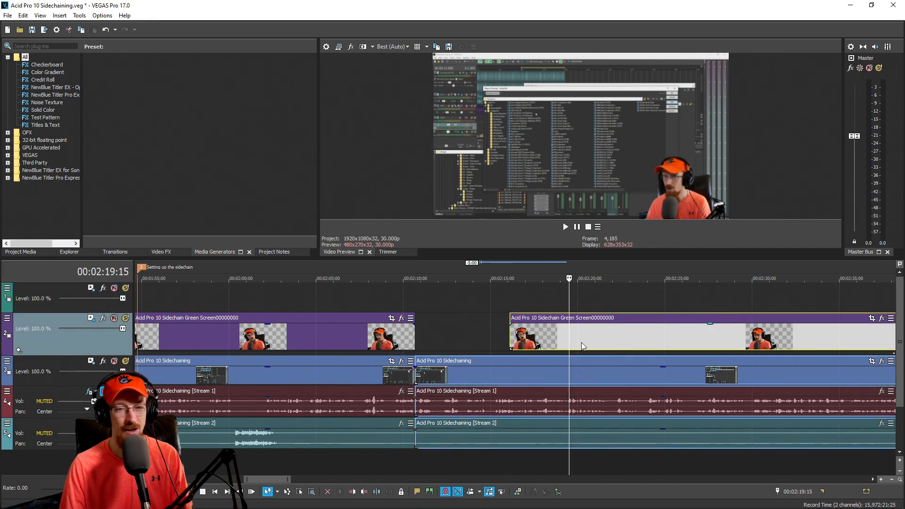
pyautogui.click(542, 339)
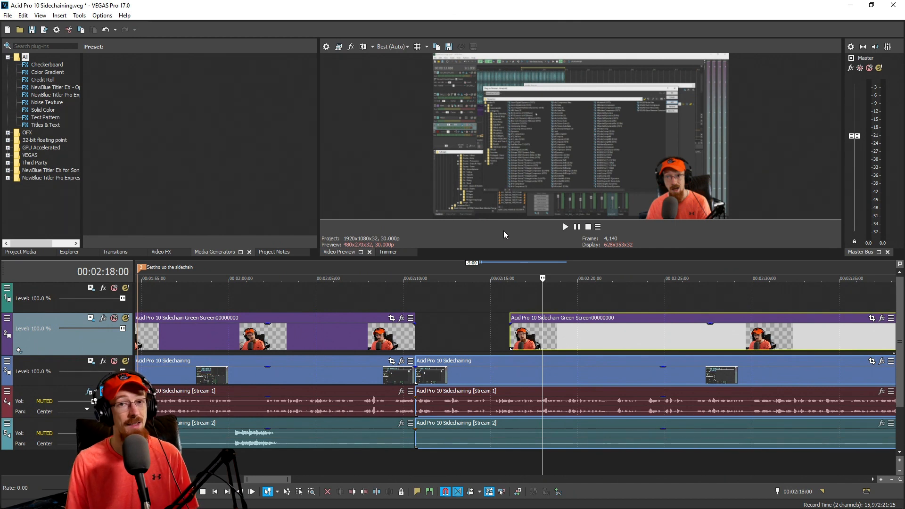
pyautogui.moveTo(268, 508)
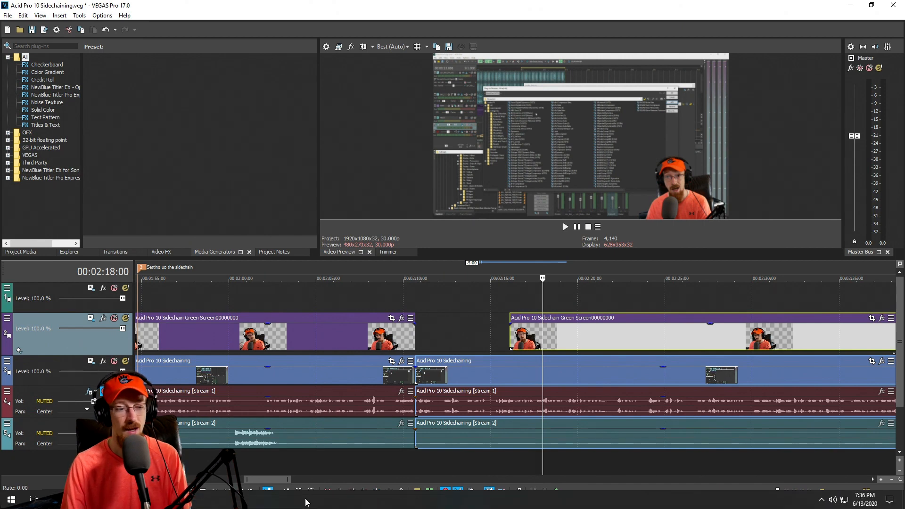
pyautogui.click(147, 500)
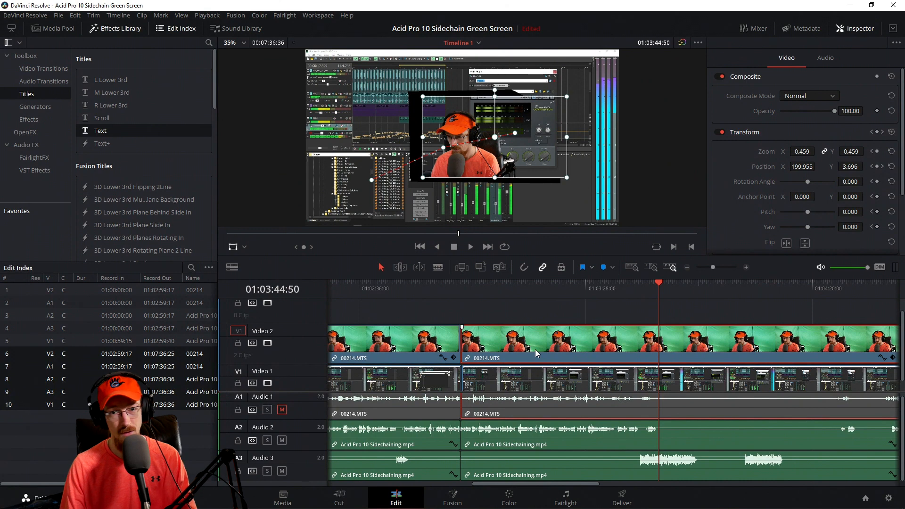
# Scrub through the second 00214.MTS clip on Video 2 and view its node graph on the Color page before returning to the Edit page
pyautogui.moveTo(536, 294); pyautogui.dragTo(512, 292)
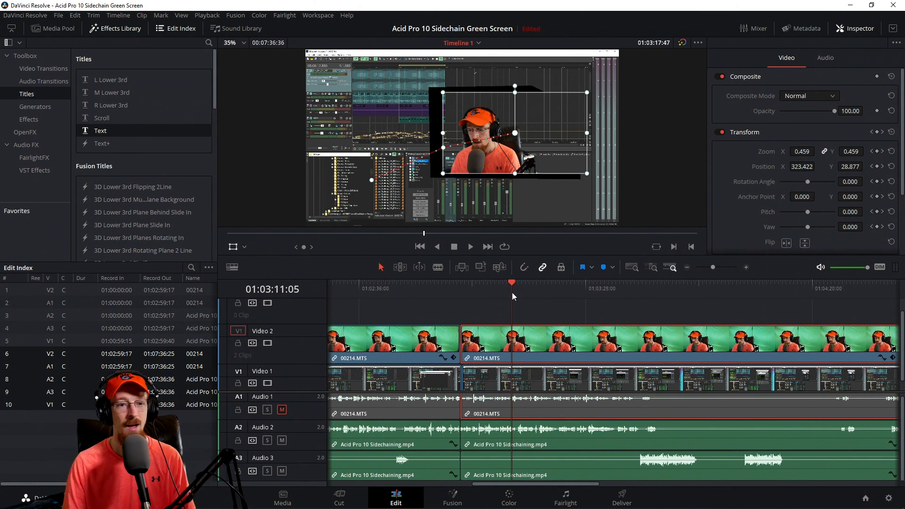
pyautogui.click(490, 283)
pyautogui.click(531, 286)
pyautogui.click(579, 285)
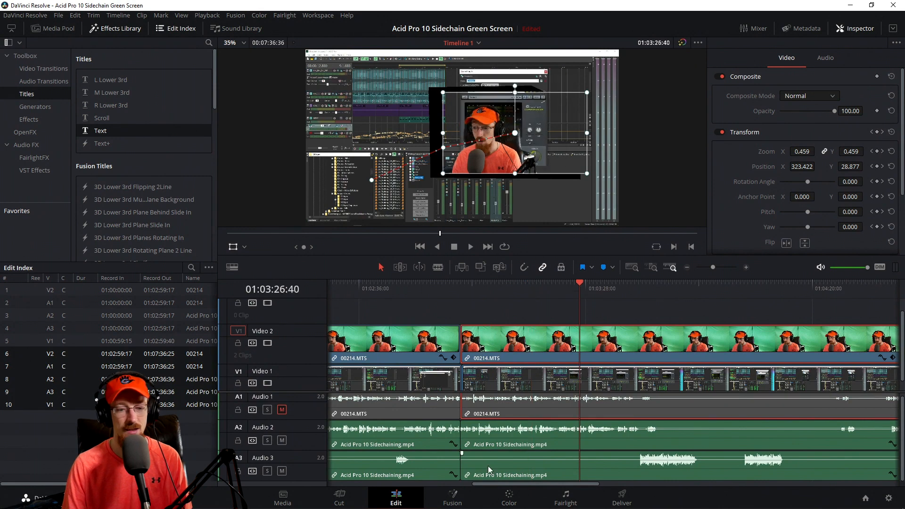
pyautogui.click(516, 501)
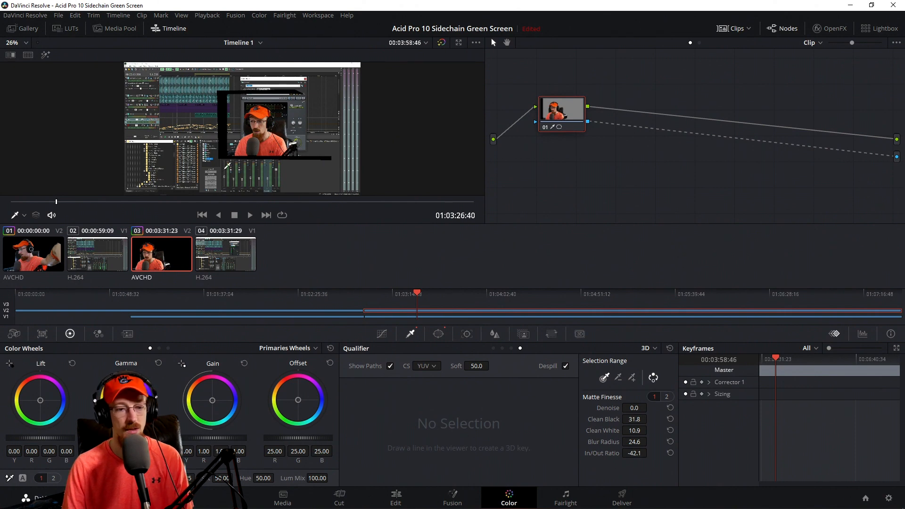
pyautogui.click(453, 497)
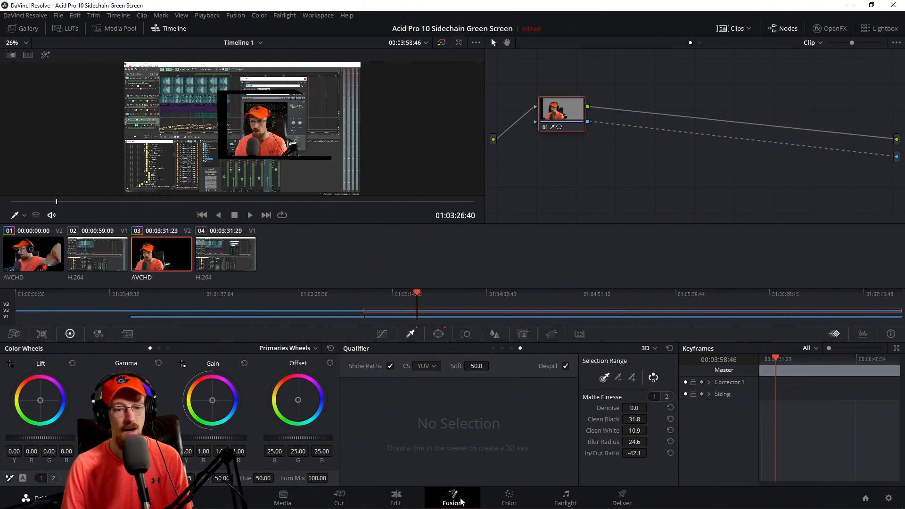
pyautogui.click(398, 495)
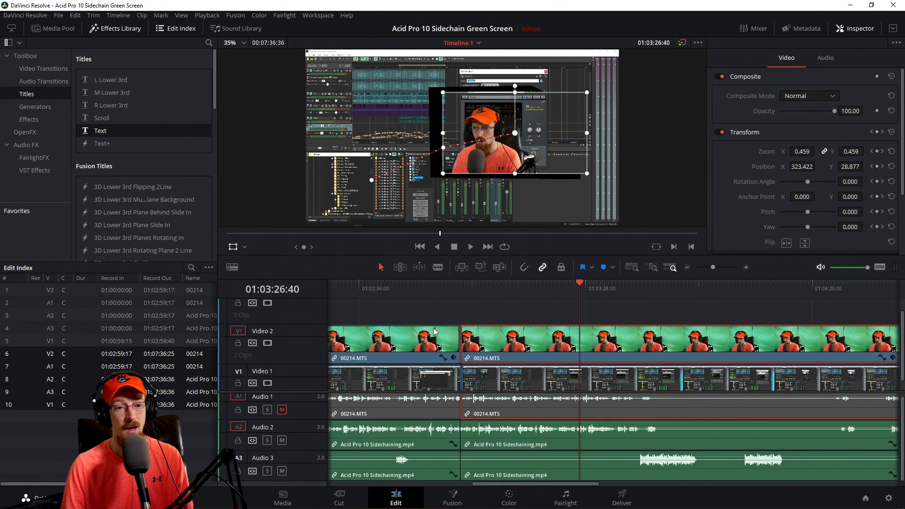
# Reset all grades and nodes on the first 00214.MTS clip of Video 2 with the playhead at 01:02:21:45
pyautogui.click(407, 340)
pyautogui.hscroll(4, 406, 331)
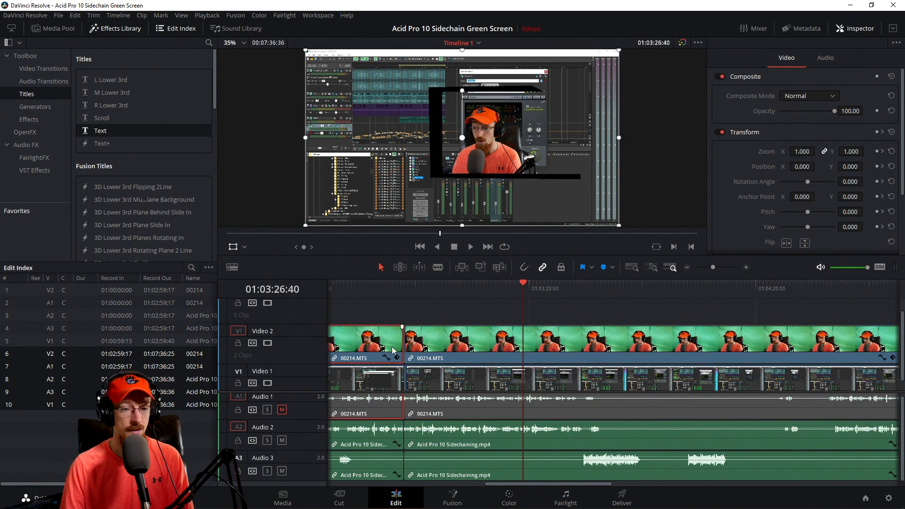
pyautogui.scroll(-6, 398, 353)
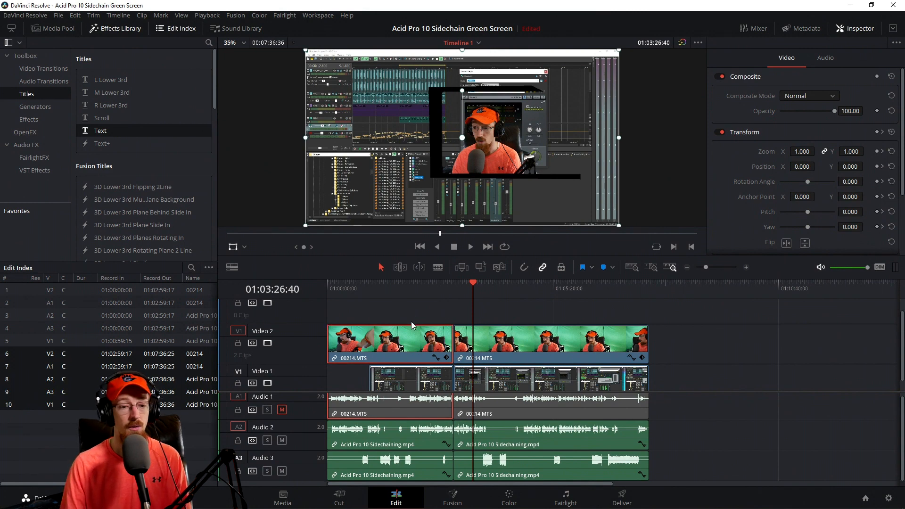
pyautogui.click(400, 313)
pyautogui.click(426, 284)
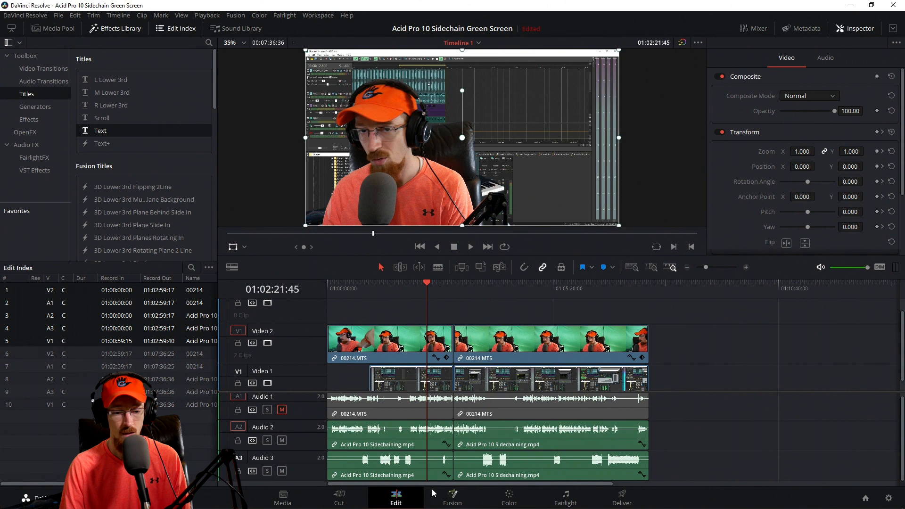
pyautogui.click(509, 497)
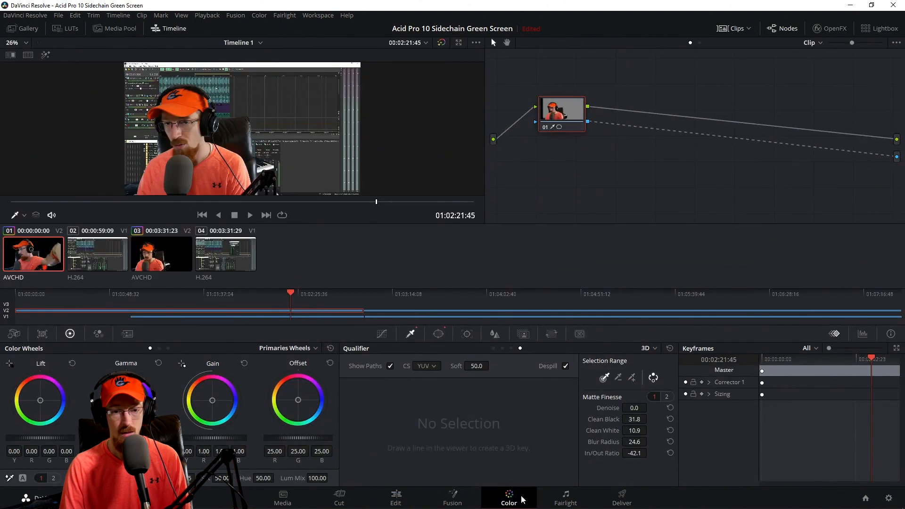
pyautogui.rightClick(612, 176)
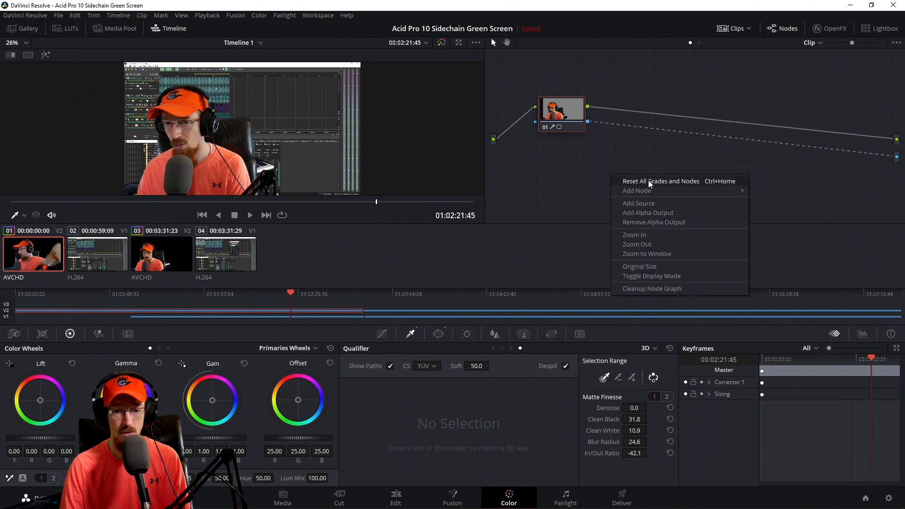
pyautogui.click(650, 182)
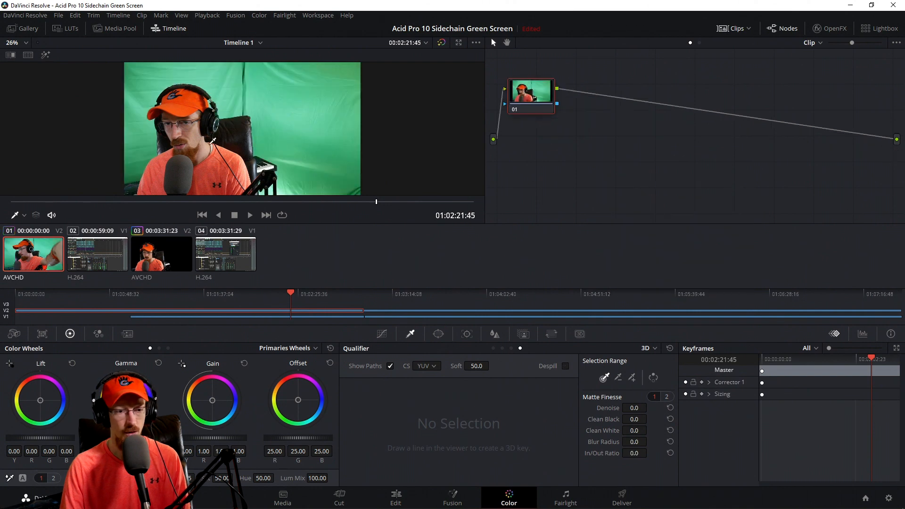
# Preview the first clip without its green-screen key and undo the grade and node reset
pyautogui.moveTo(376, 202)
pyautogui.mouseDown()
pyautogui.moveTo(362, 203)
pyautogui.moveTo(383, 202)
pyautogui.mouseUp()
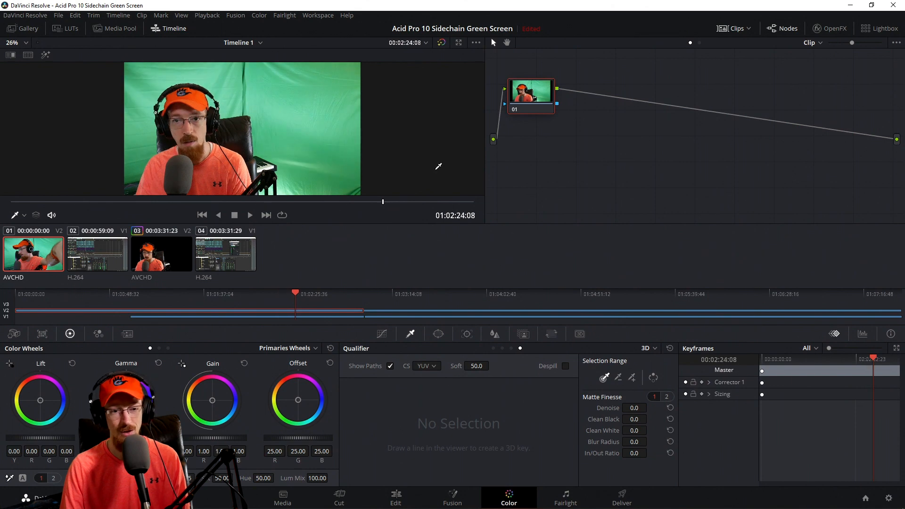
pyautogui.moveTo(384, 202)
pyautogui.mouseDown()
pyautogui.moveTo(413, 201)
pyautogui.moveTo(377, 201)
pyautogui.mouseUp()
pyautogui.press('space')
pyautogui.press('space')
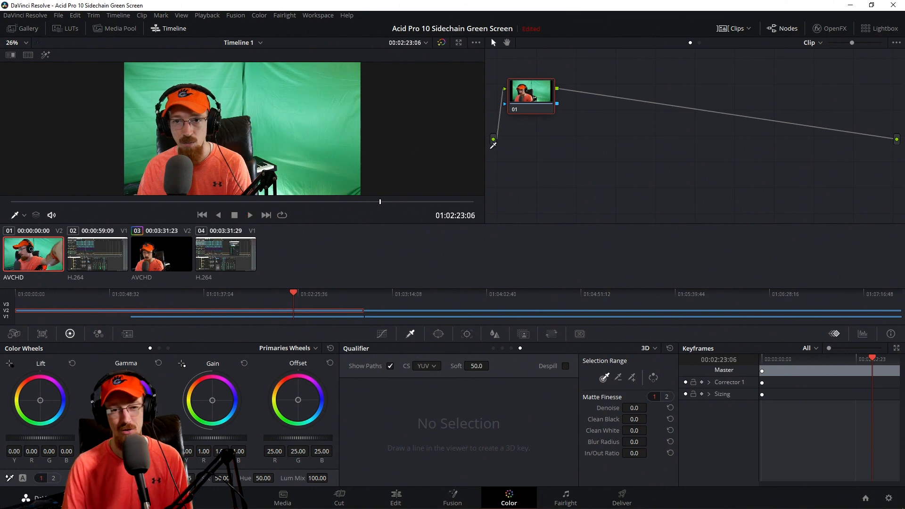
pyautogui.hotkey('ctrl', 'z')
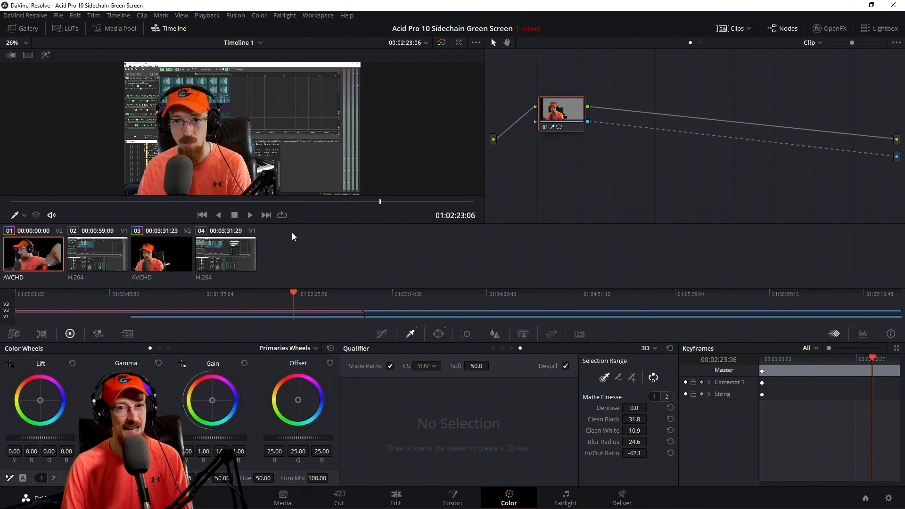
# Return to the Edit page and scrub through the first 00214.MTS clip to about 01:00:38:06
pyautogui.click(399, 496)
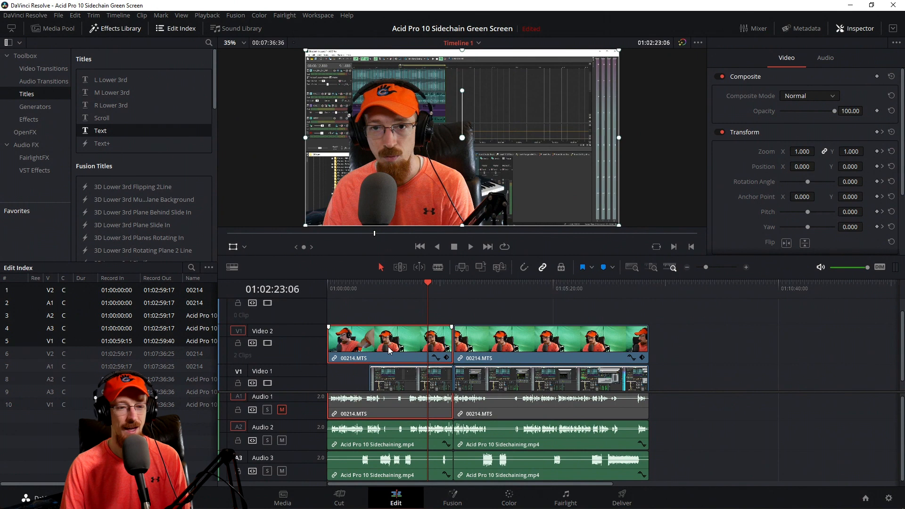
pyautogui.click(369, 313)
pyautogui.click(392, 292)
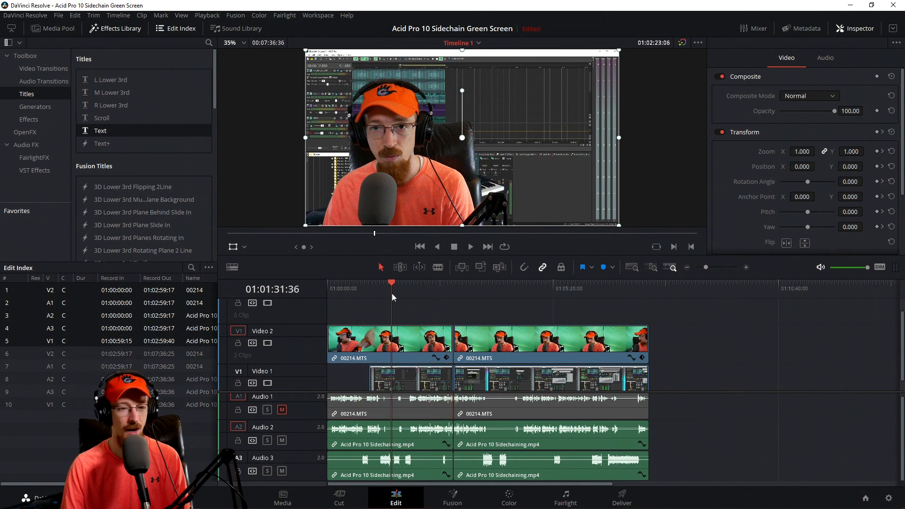
pyautogui.click(376, 290)
pyautogui.click(357, 288)
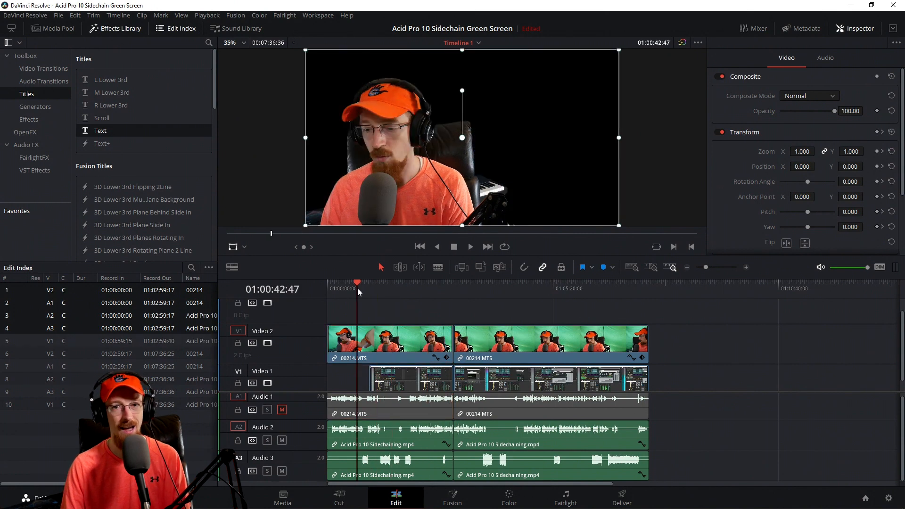
pyautogui.click(384, 283)
pyautogui.click(355, 285)
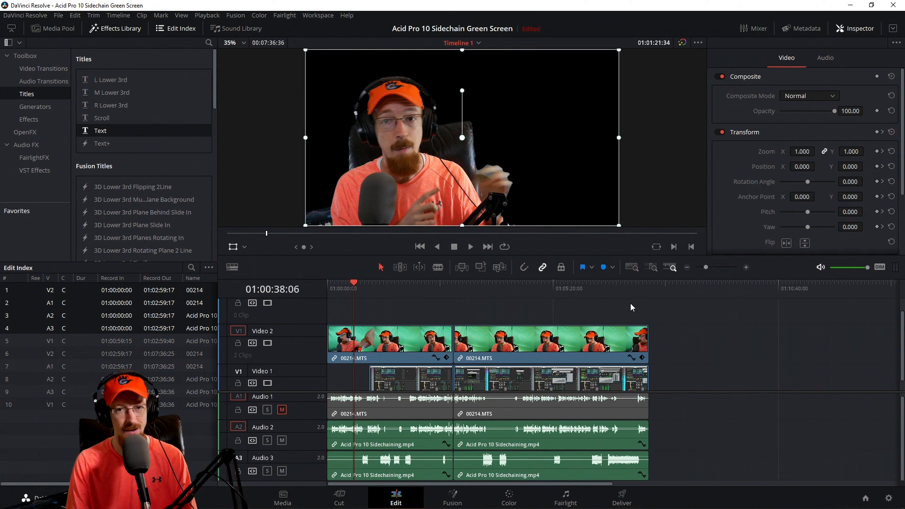
# Open the first clip on the Fusion page, move the MediaOut1 node farther from MediaIn1 and return to the Edit page
pyautogui.click(464, 496)
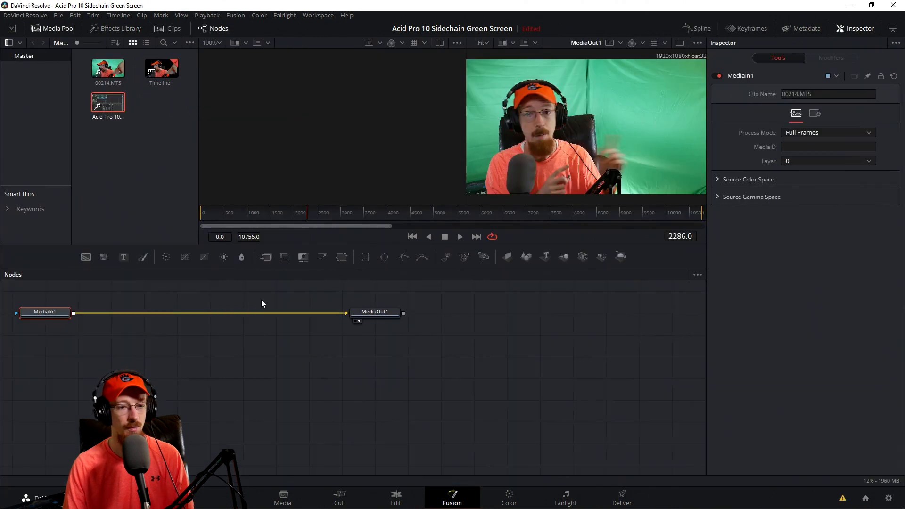
pyautogui.moveTo(382, 314); pyautogui.dragTo(460, 326)
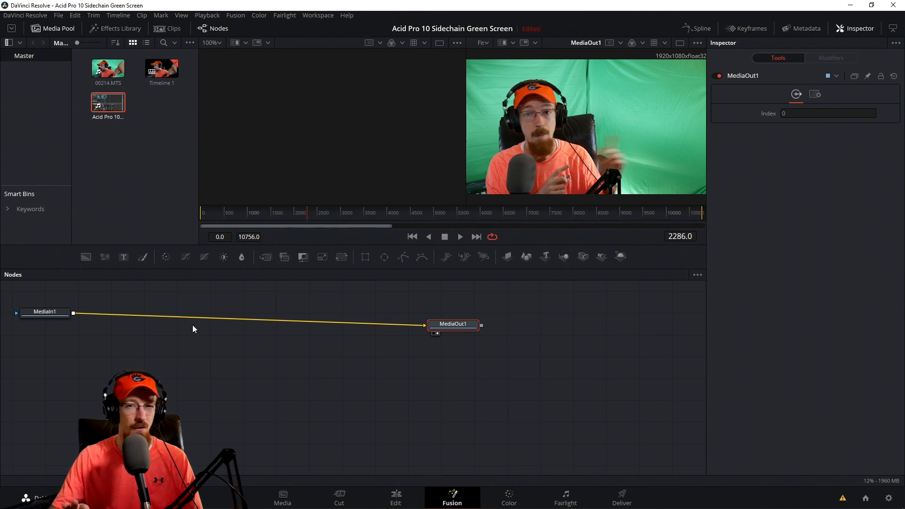
pyautogui.hotkey('shift', '4')
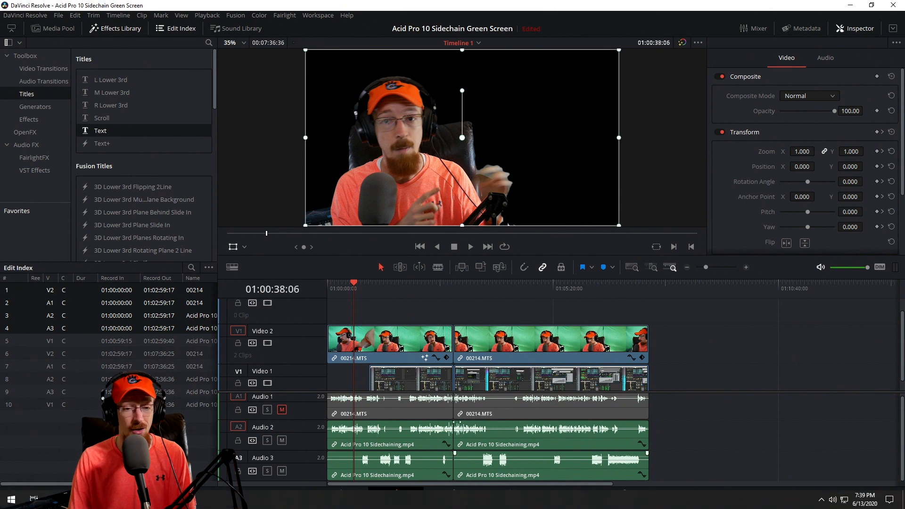
# Reopen the first clip's Fusion composition, space the MediaOut1 node still farther from MediaIn1 and return to the Edit page
pyautogui.click(539, 371)
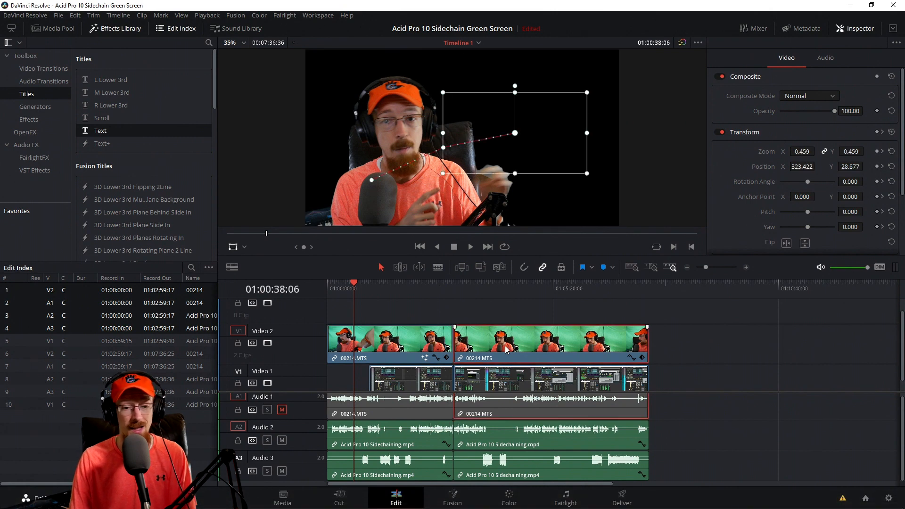
pyautogui.rightClick(530, 380)
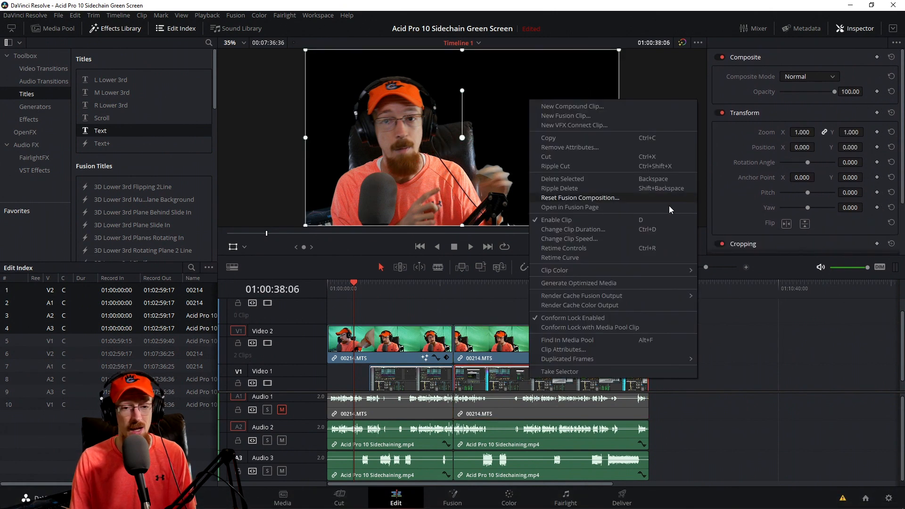
pyautogui.click(457, 496)
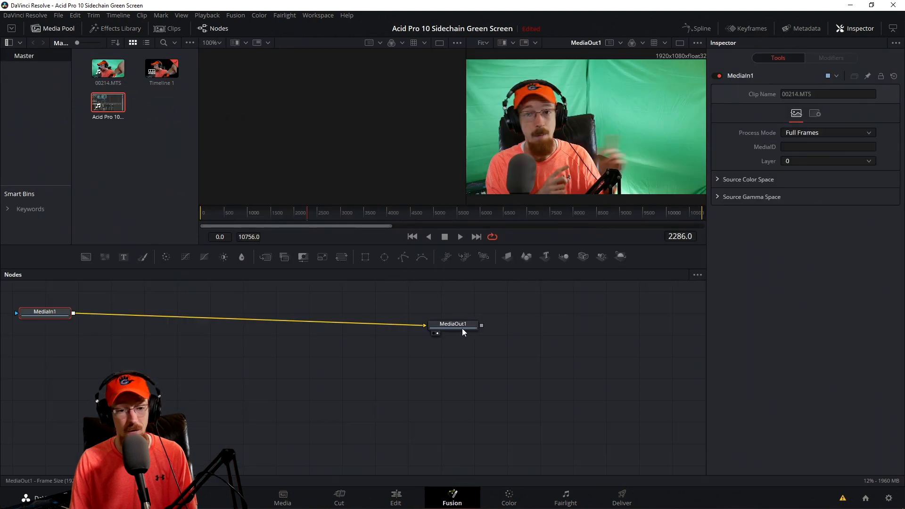
pyautogui.moveTo(462, 328); pyautogui.dragTo(592, 326)
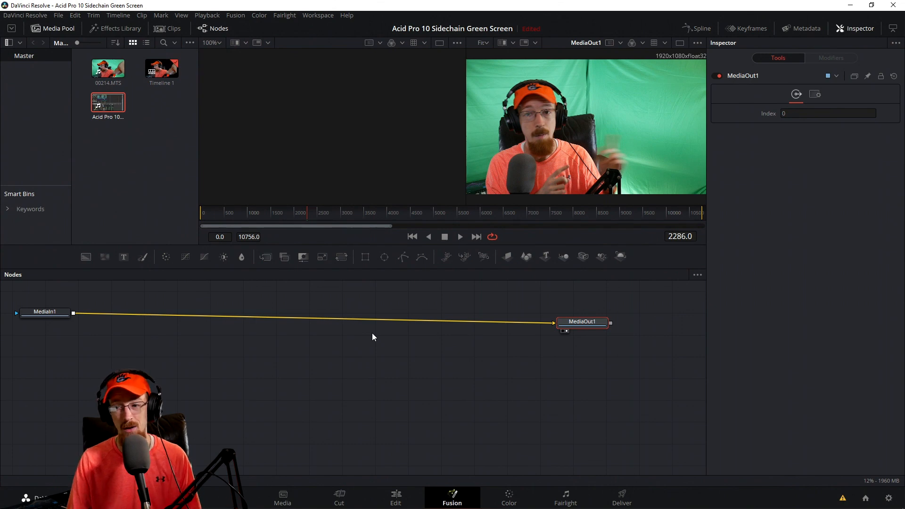
pyautogui.hotkey('shift', '4')
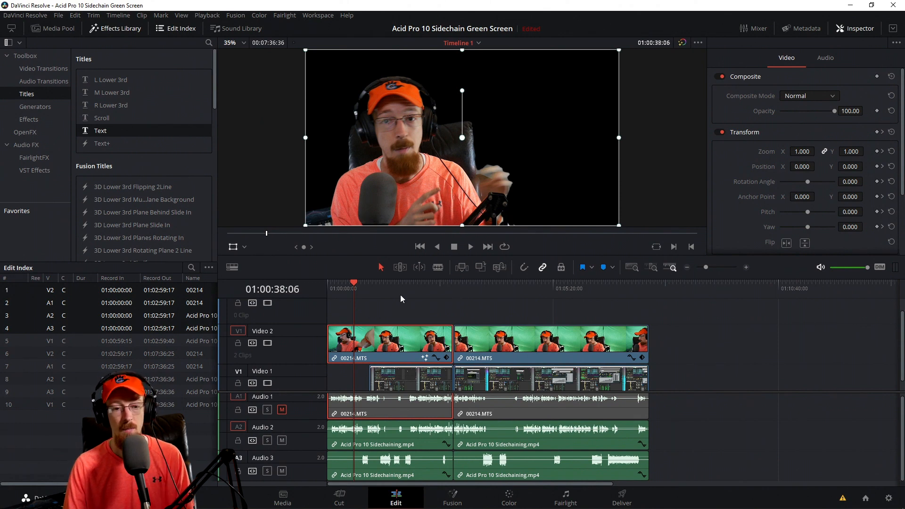
# Select the first Audio 2 clip, view the audio tracks on the Fairlight page and switch back to VEGAS Pro
pyautogui.click(403, 438)
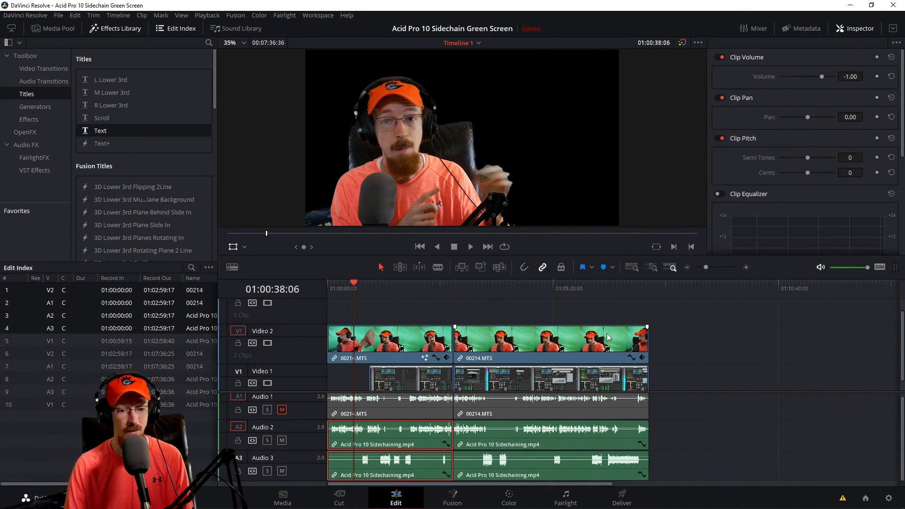
pyautogui.click(566, 495)
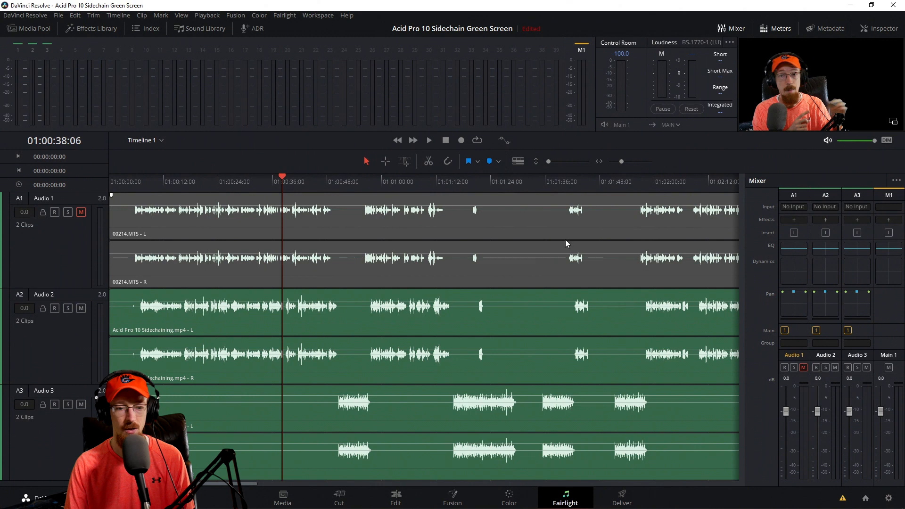
pyautogui.click(396, 498)
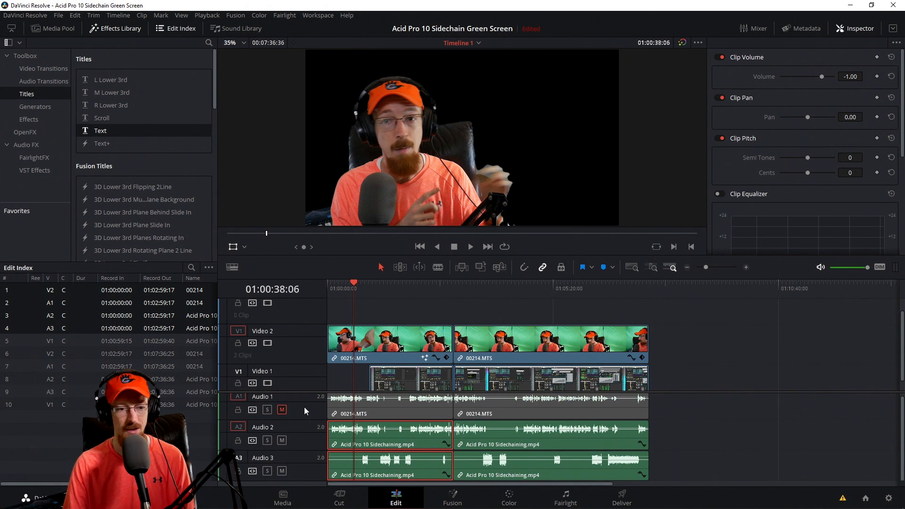
pyautogui.moveTo(156, 503)
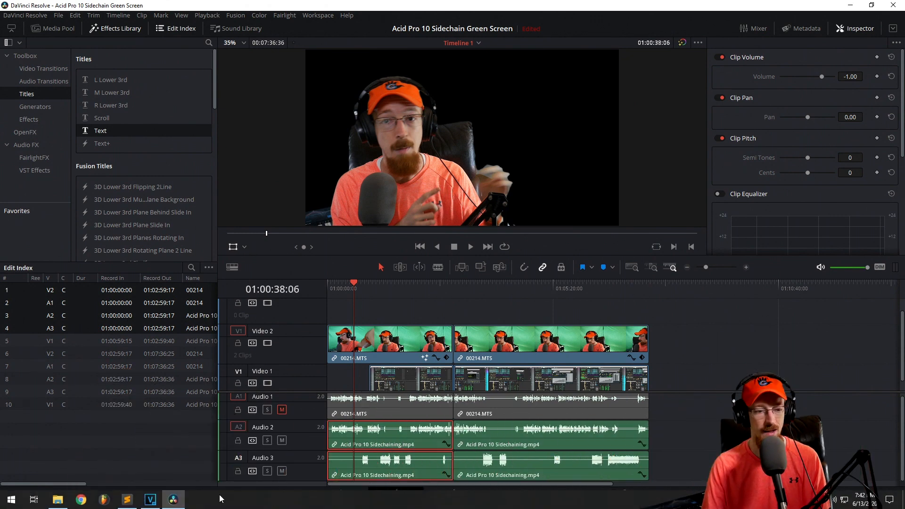
pyautogui.click(151, 500)
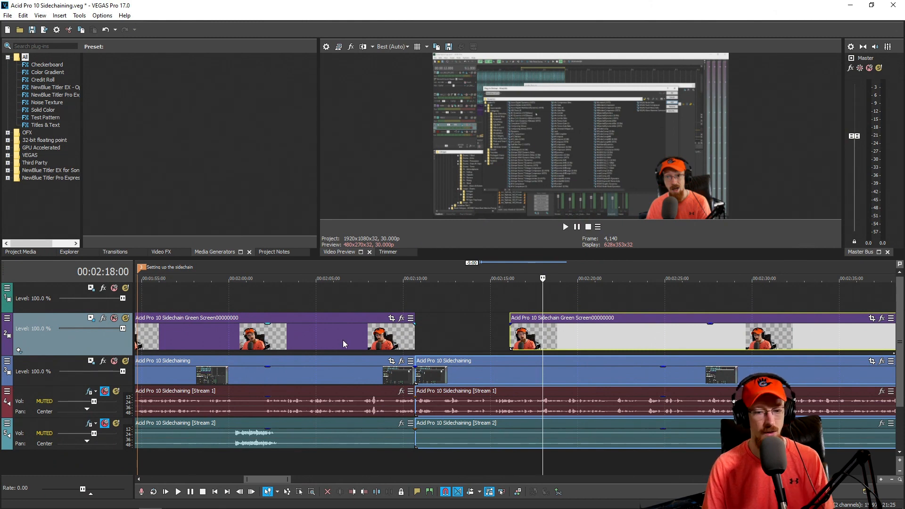
# Select the first green screen event, inspect the FabFilter plug-ins in Track 4's audio effects chain and close it
pyautogui.click(236, 333)
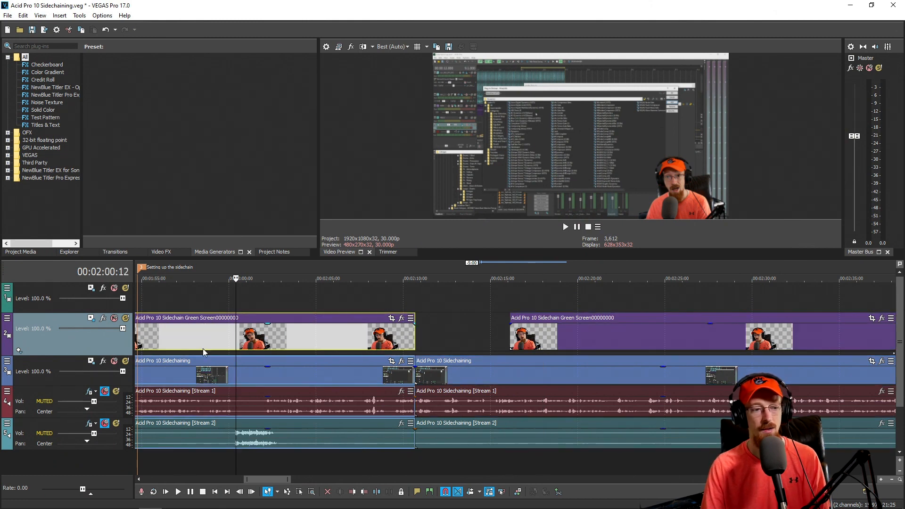
pyautogui.click(89, 391)
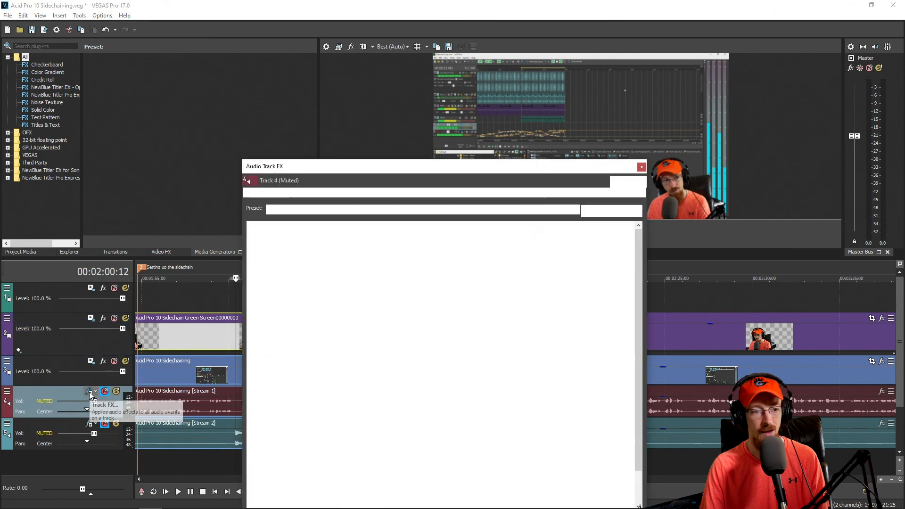
pyautogui.click(313, 192)
pyautogui.click(276, 192)
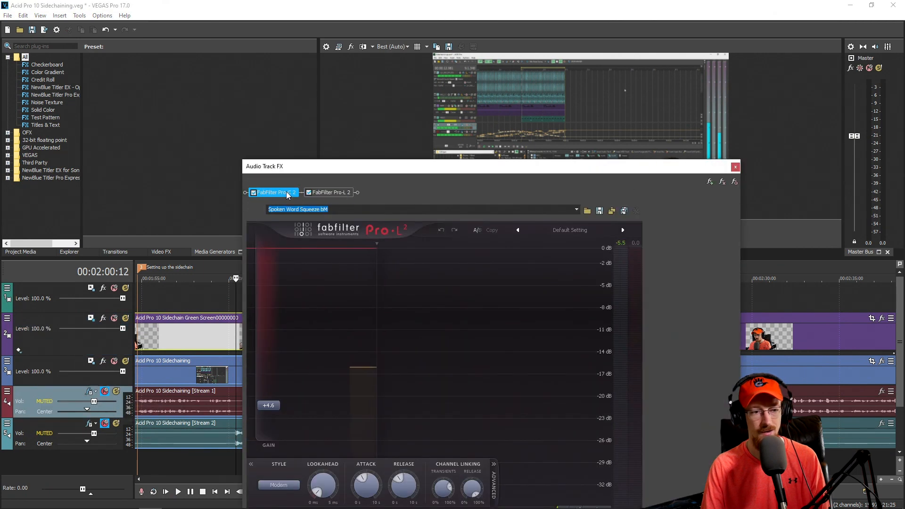
pyautogui.click(736, 167)
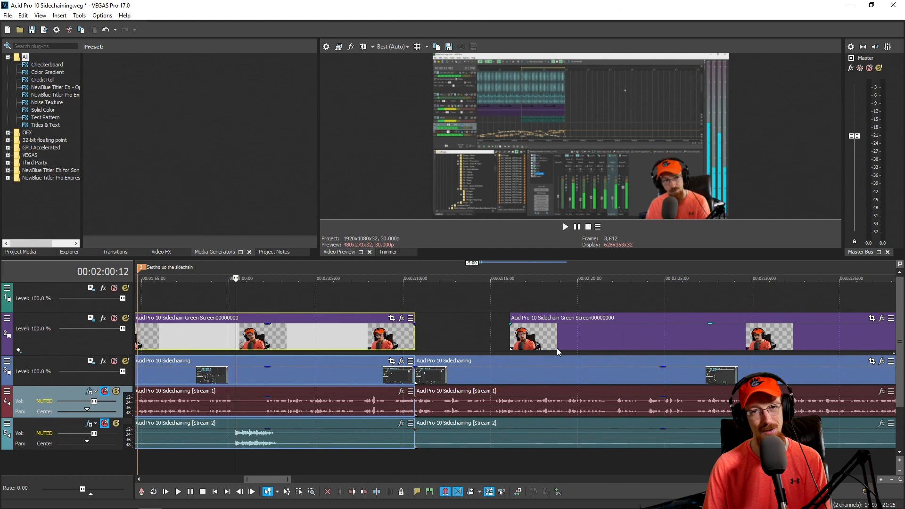
# Open the Mixing Console, enlarge it to examine its channels and bus options, and close it
pyautogui.click(253, 372)
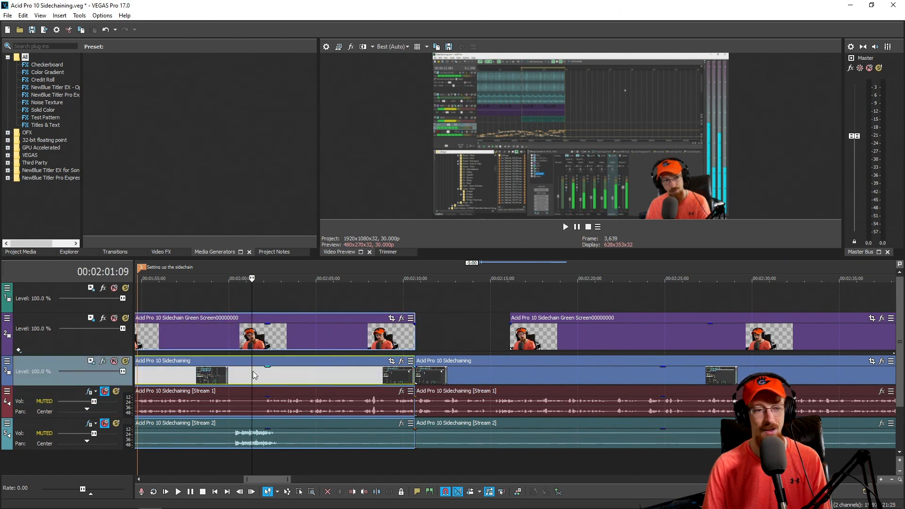
pyautogui.click(224, 335)
pyautogui.click(310, 332)
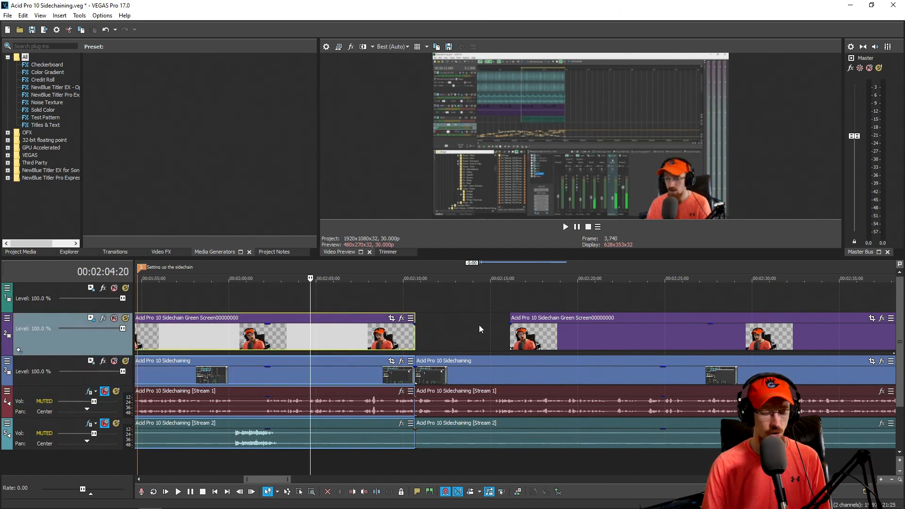
pyautogui.hotkey('alt', '3')
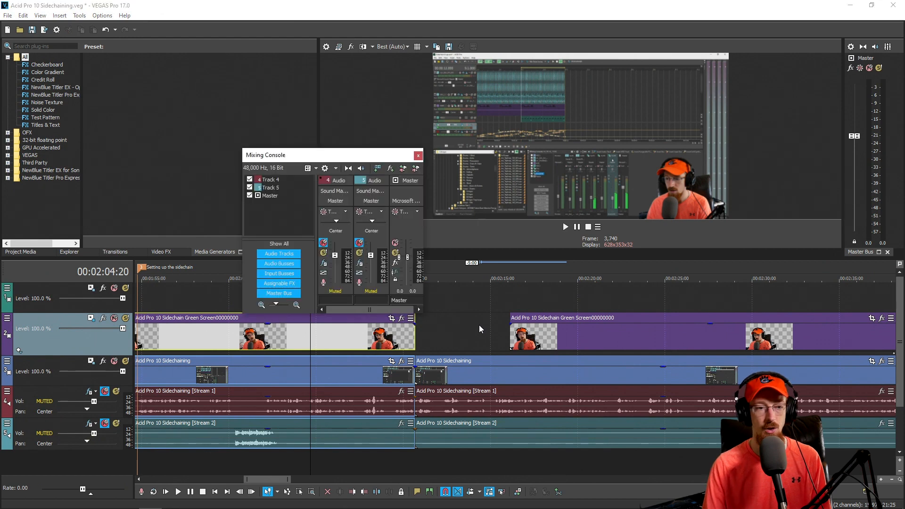
pyautogui.moveTo(423, 313); pyautogui.dragTo(760, 312)
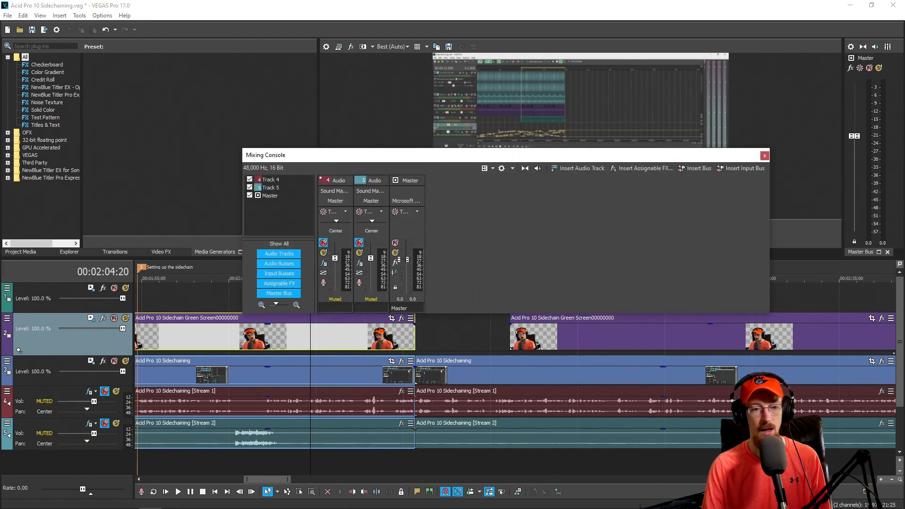
pyautogui.moveTo(527, 313); pyautogui.dragTo(471, 404)
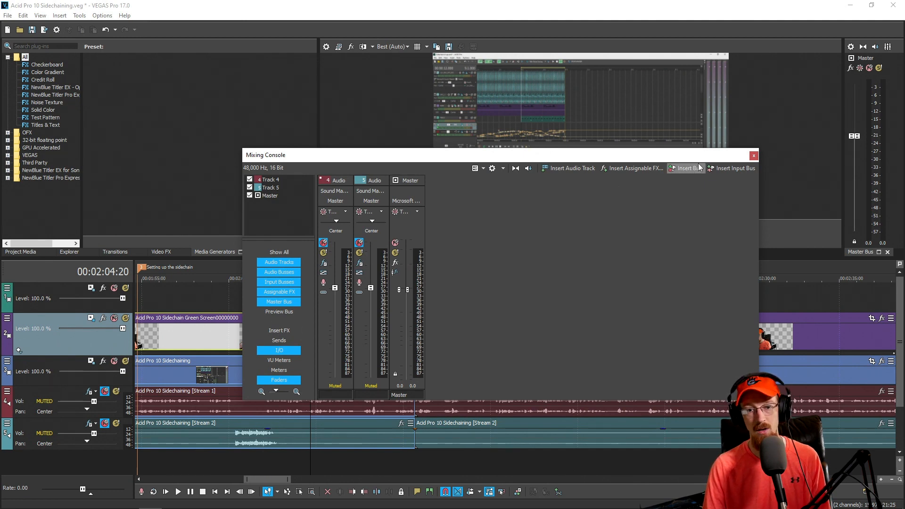
pyautogui.click(754, 156)
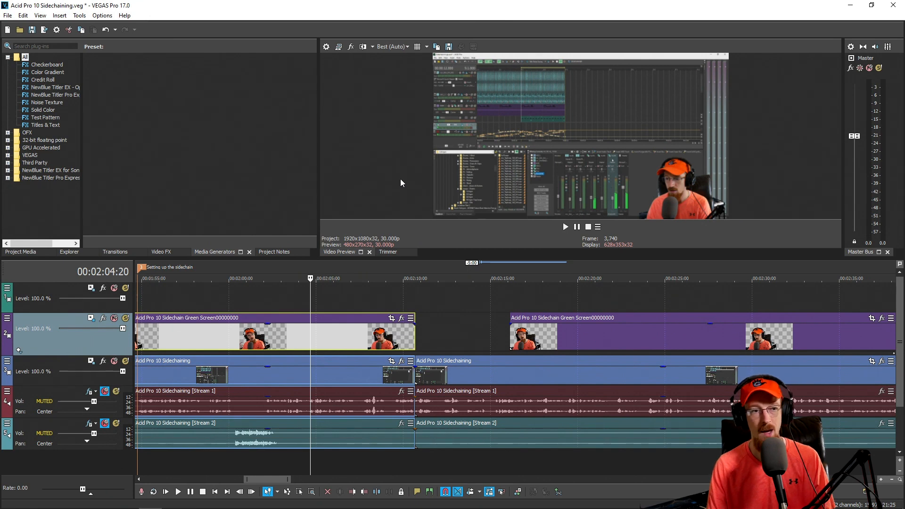
# Switch to DaVinci Resolve, select the first 00214.MTS clip on Video 2 and return to VEGAS Pro
pyautogui.click(394, 344)
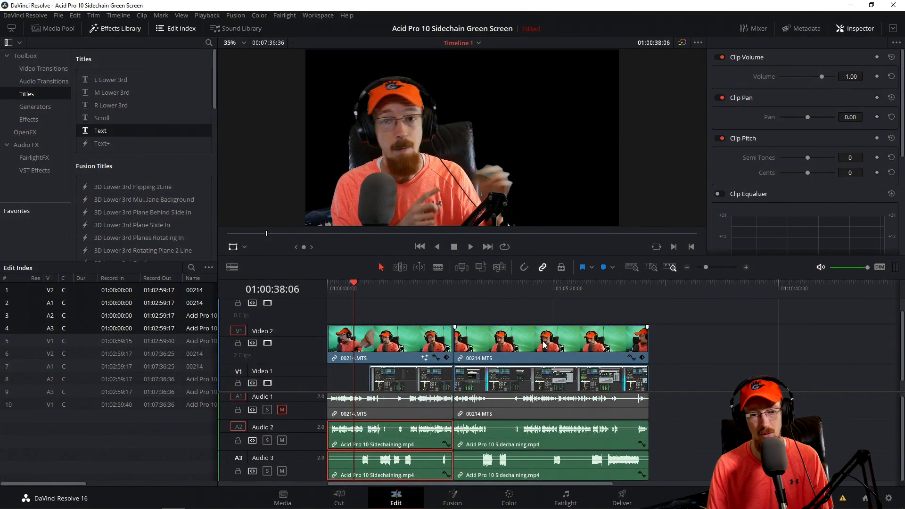
pyautogui.click(391, 360)
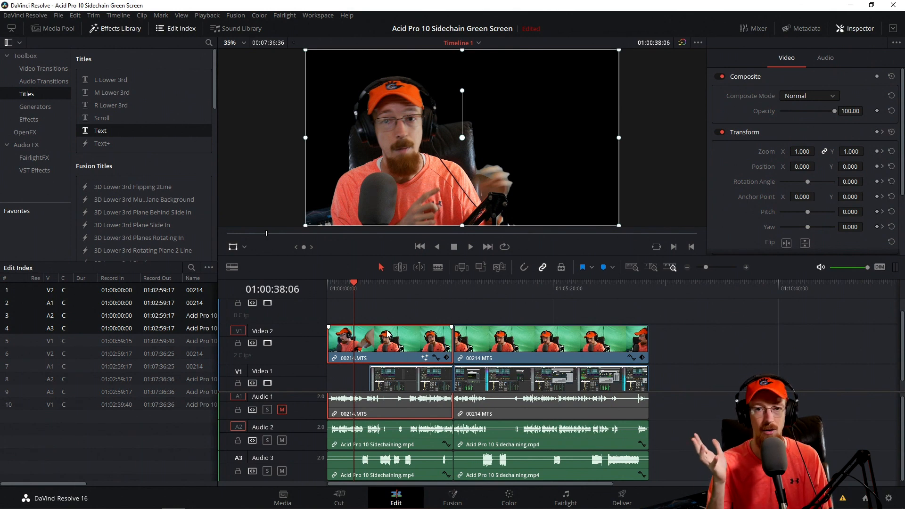
pyautogui.click(502, 352)
pyautogui.click(382, 341)
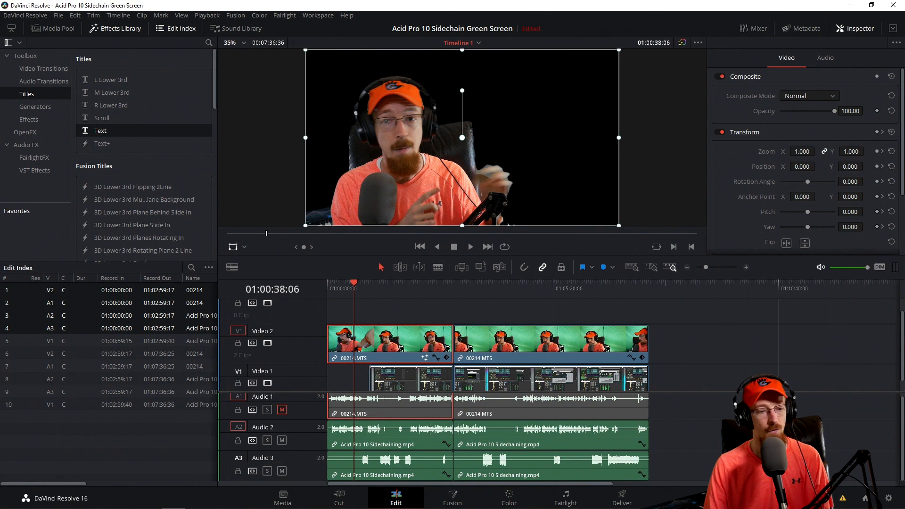
pyautogui.click(150, 500)
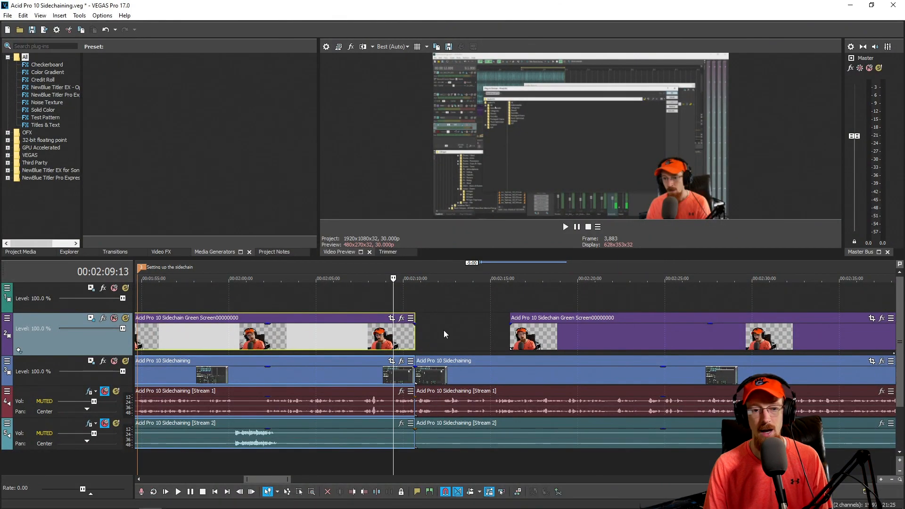
# Select the first green screen event on track 2 and place the playhead at 00:02:01:04
pyautogui.click(269, 294)
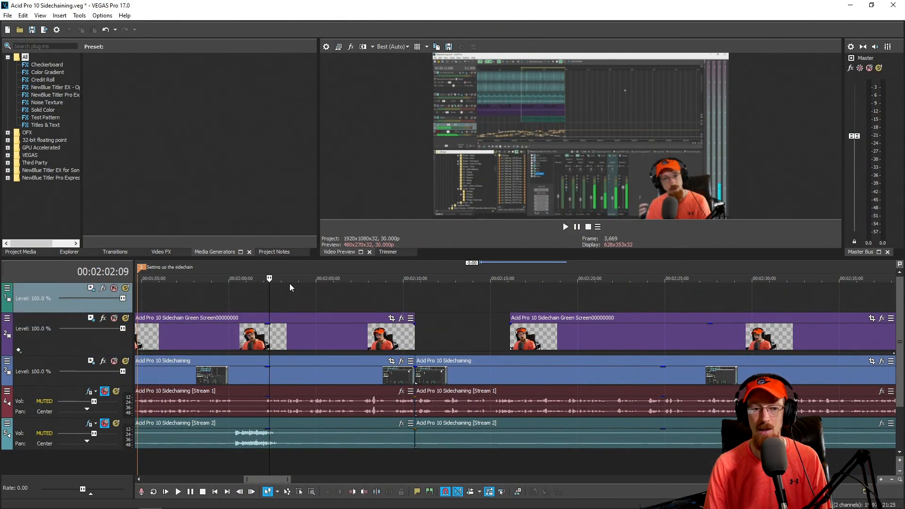
pyautogui.click(234, 275)
pyautogui.click(289, 347)
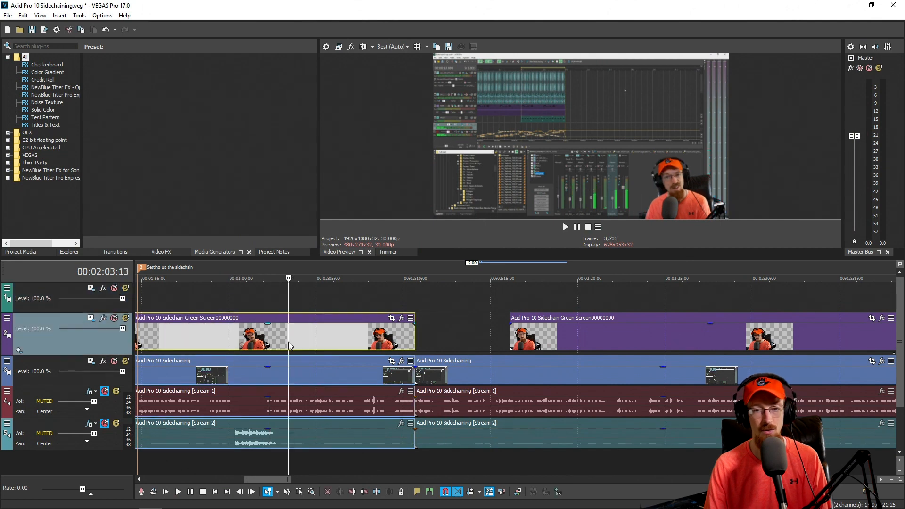
pyautogui.click(250, 342)
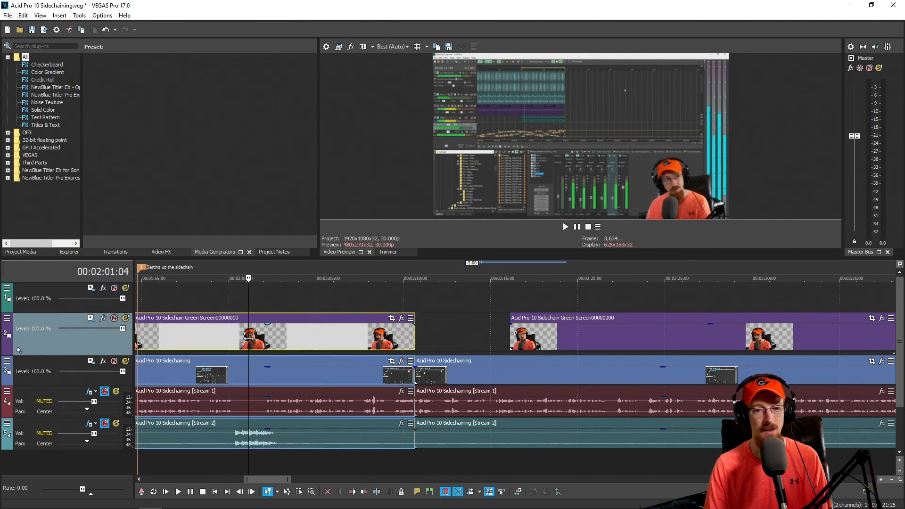
# Review the deprecated features in the preferences, clear Enable the QuickTime plugin and close the preferences without applying
pyautogui.click(79, 16)
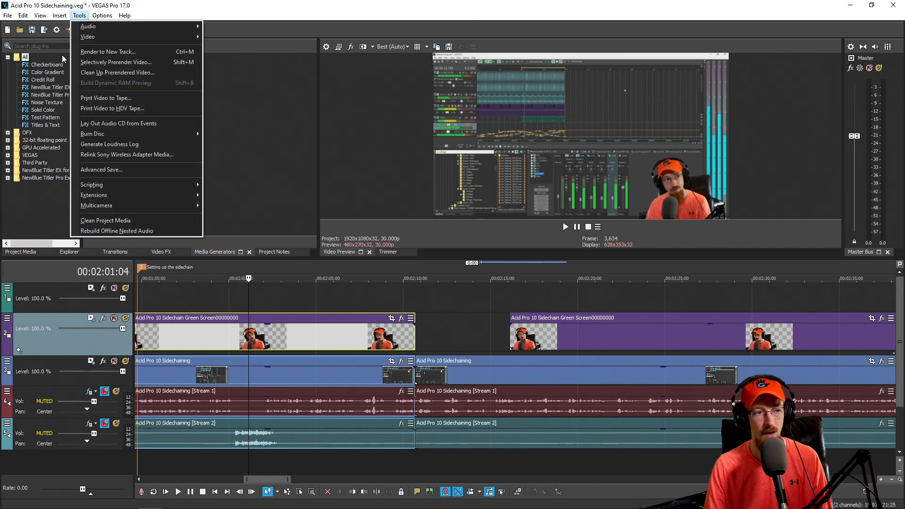
pyautogui.moveTo(102, 15)
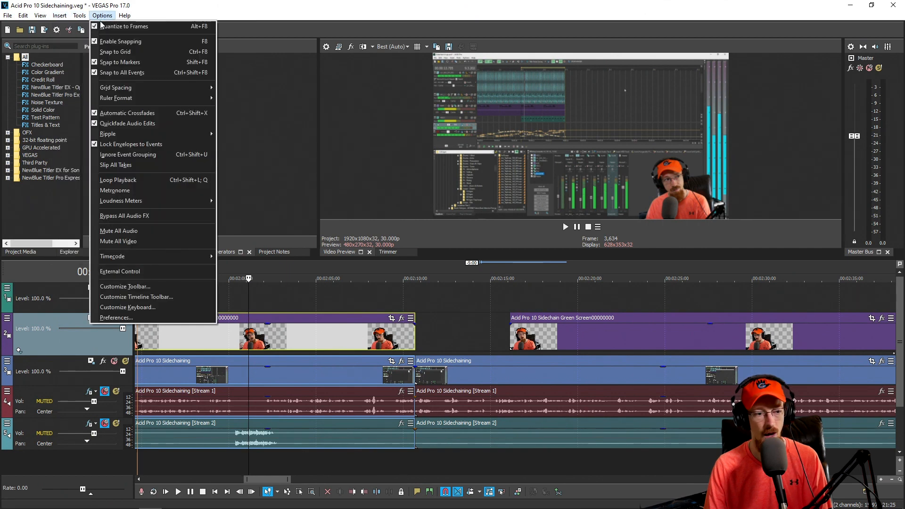
pyautogui.click(141, 318)
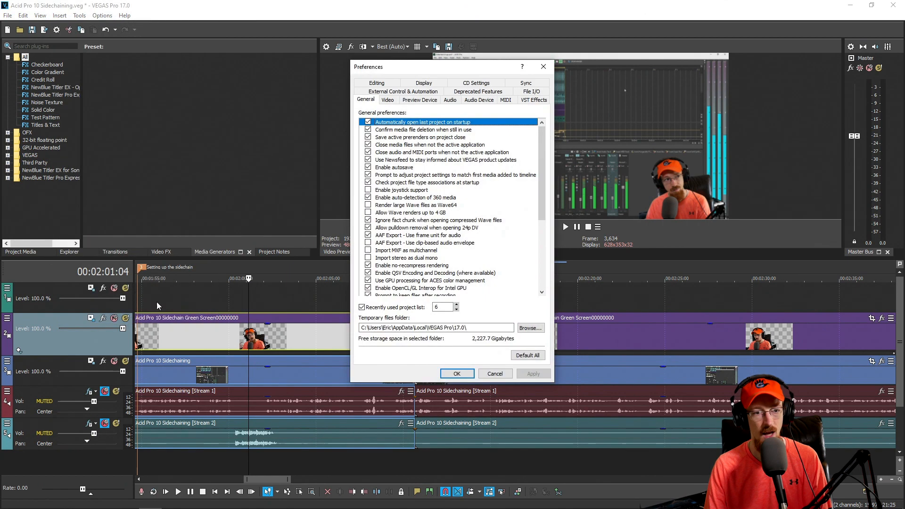
pyautogui.click(479, 93)
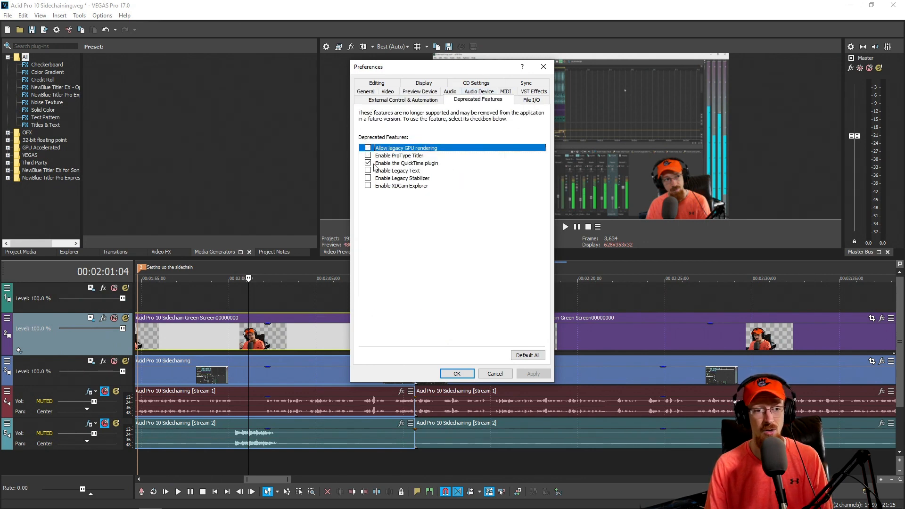
pyautogui.click(399, 165)
pyautogui.click(399, 165)
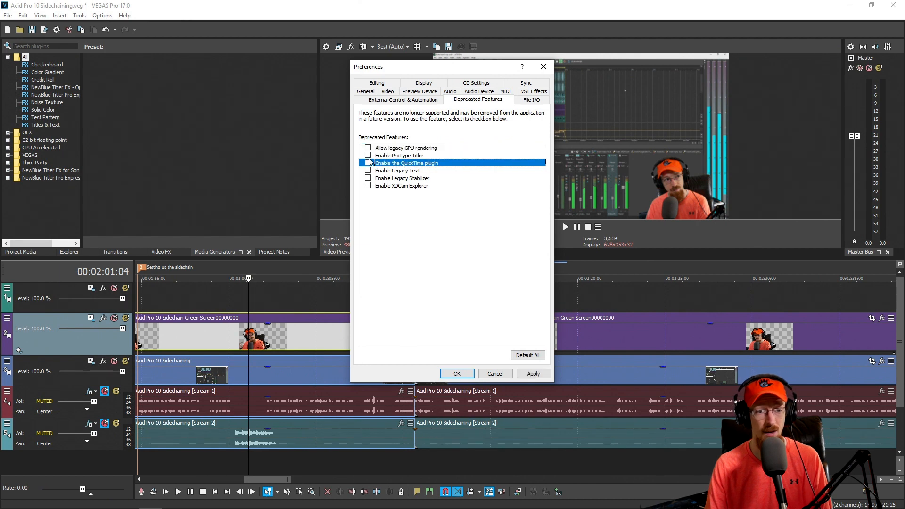
pyautogui.click(544, 67)
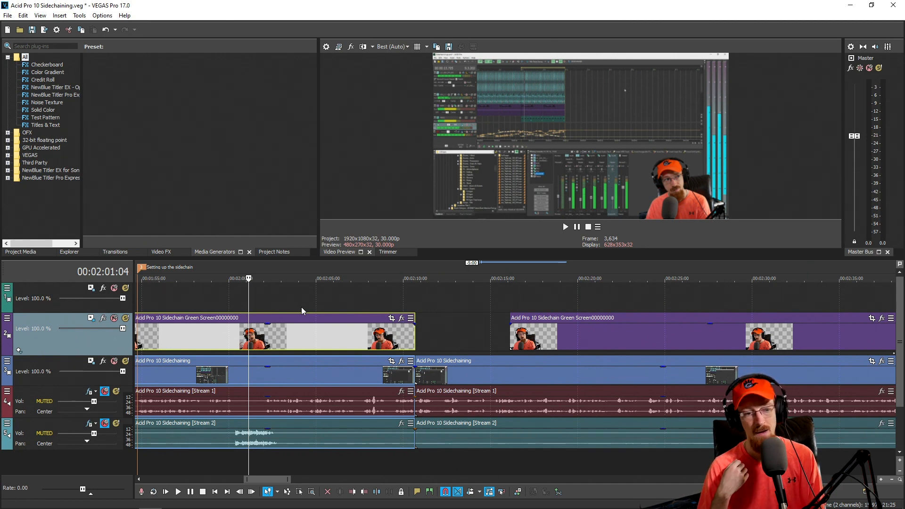
# Set the alpha channel of the first green screen event's media to None in its properties
pyautogui.click(325, 339)
pyautogui.rightClick(355, 342)
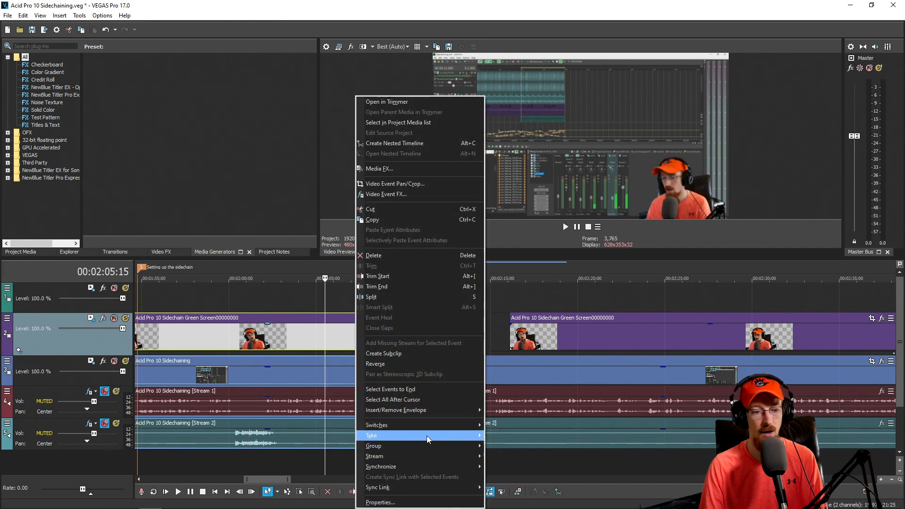
pyautogui.click(424, 503)
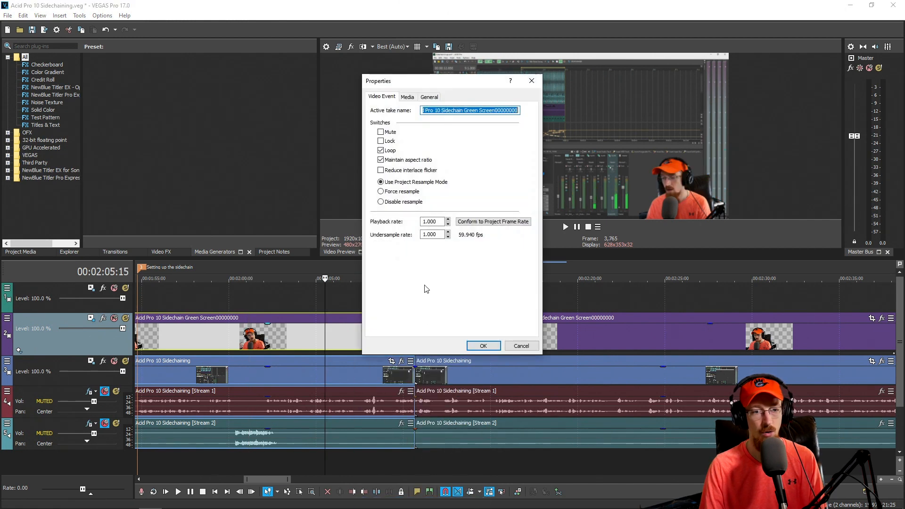
pyautogui.click(407, 96)
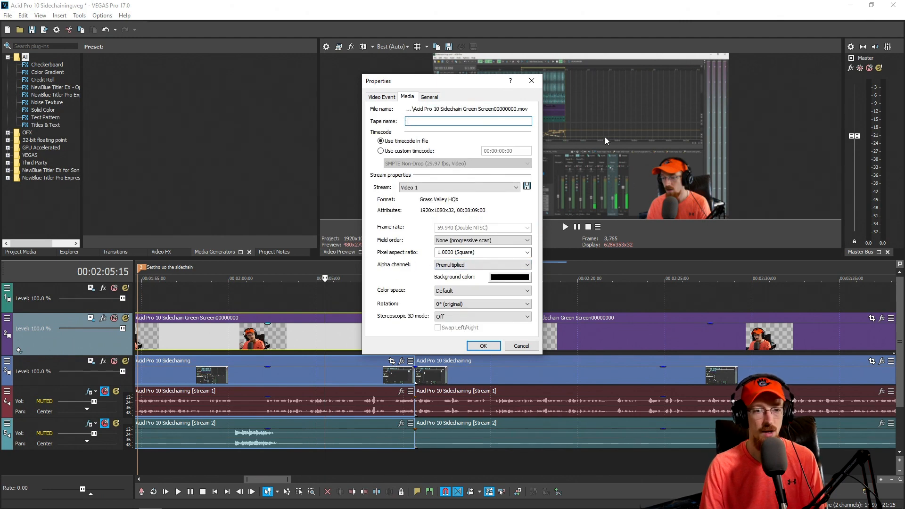
pyautogui.click(499, 265)
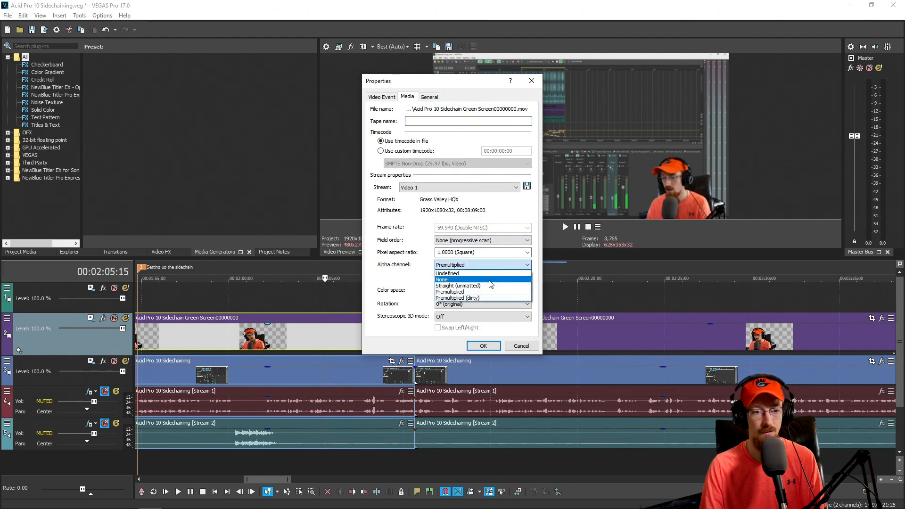
pyautogui.click(486, 280)
pyautogui.click(484, 345)
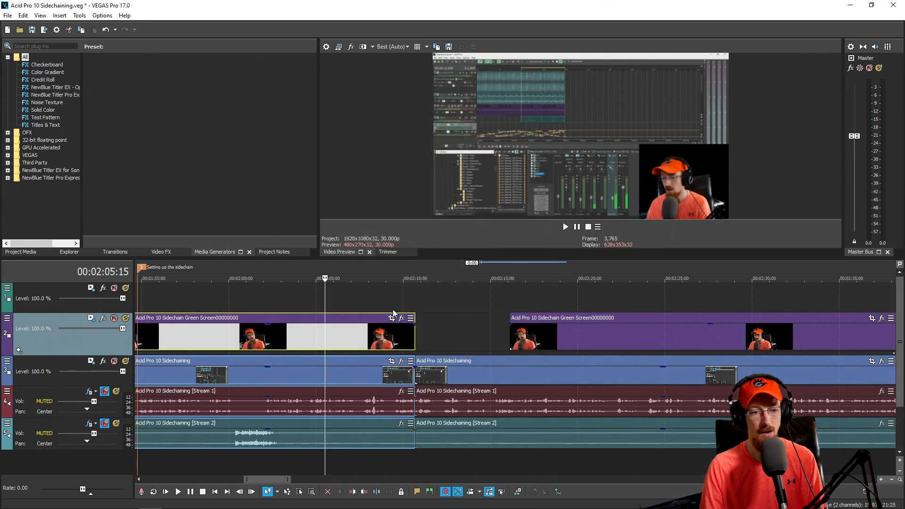
# Set the green screen media's alpha channel to Premultiplied and place the playhead at 00:02:01:13
pyautogui.rightClick(373, 340)
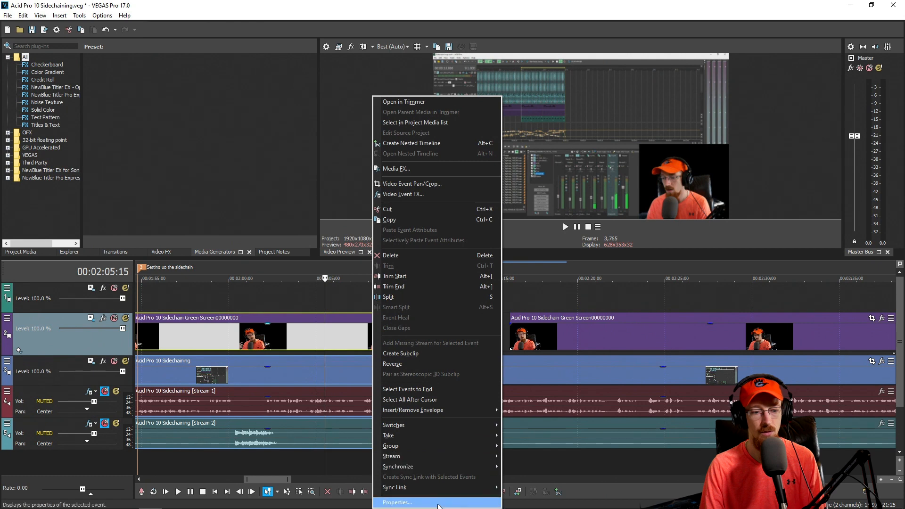
pyautogui.click(396, 502)
pyautogui.click(408, 97)
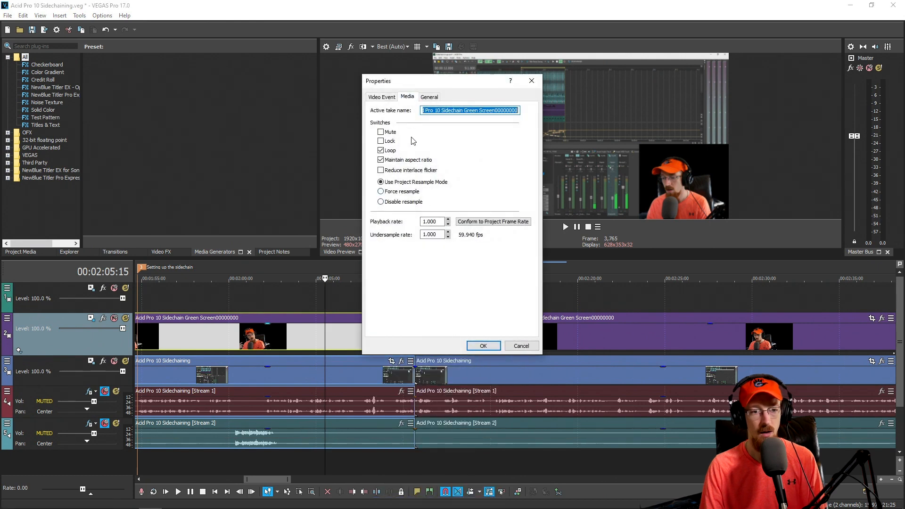
pyautogui.click(476, 265)
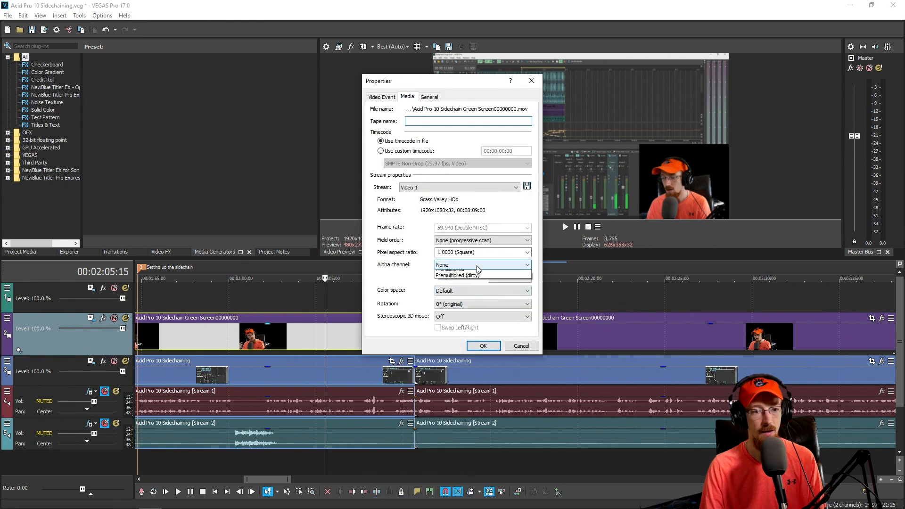
pyautogui.click(475, 292)
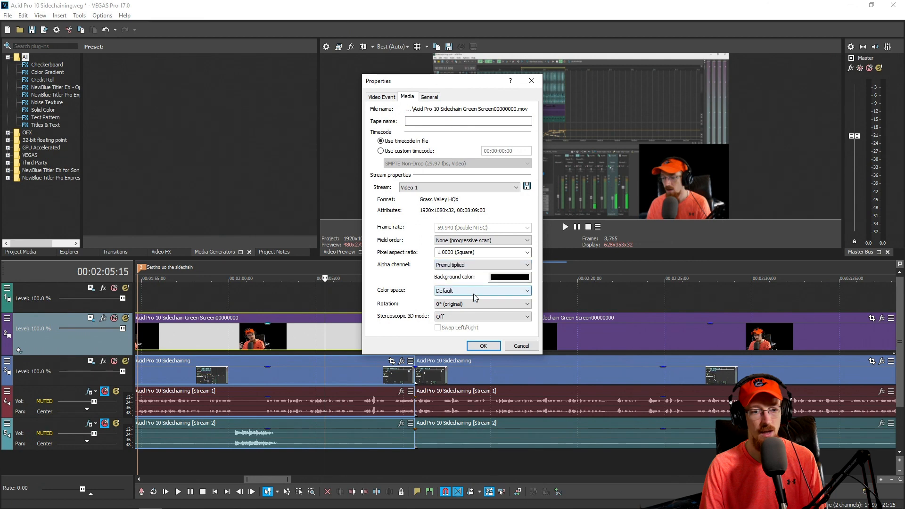
pyautogui.click(477, 347)
pyautogui.click(254, 300)
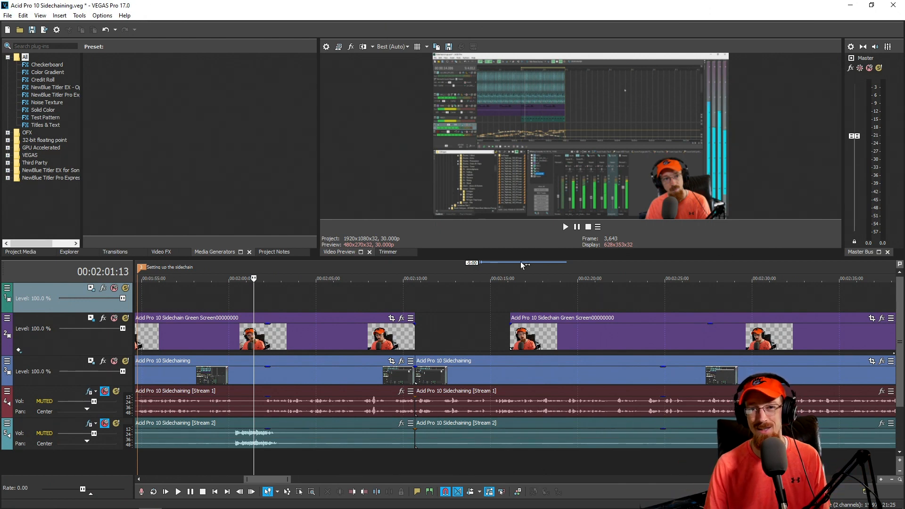
# Switch to File Explorer and examine the .sfk0 and .sfk1 files in the Screen folder
pyautogui.hotkey('alt', 'Tab')
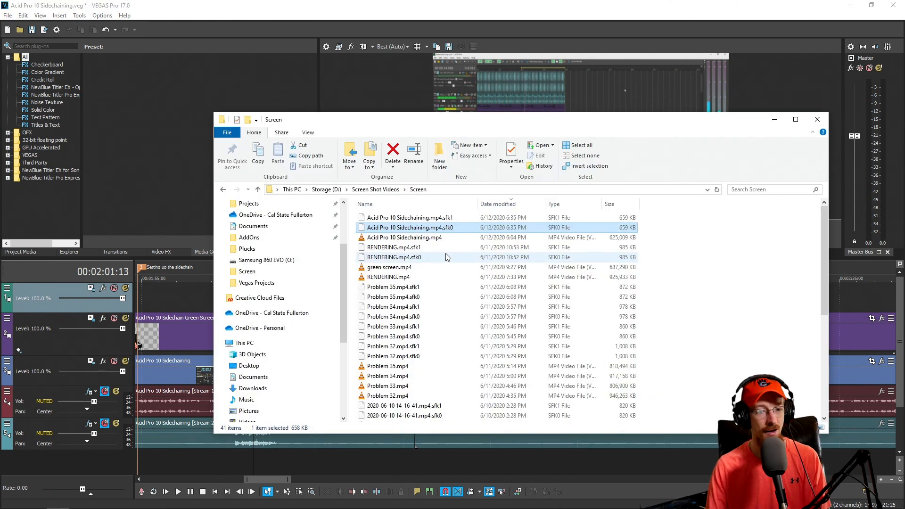
pyautogui.click(426, 287)
pyautogui.click(430, 297)
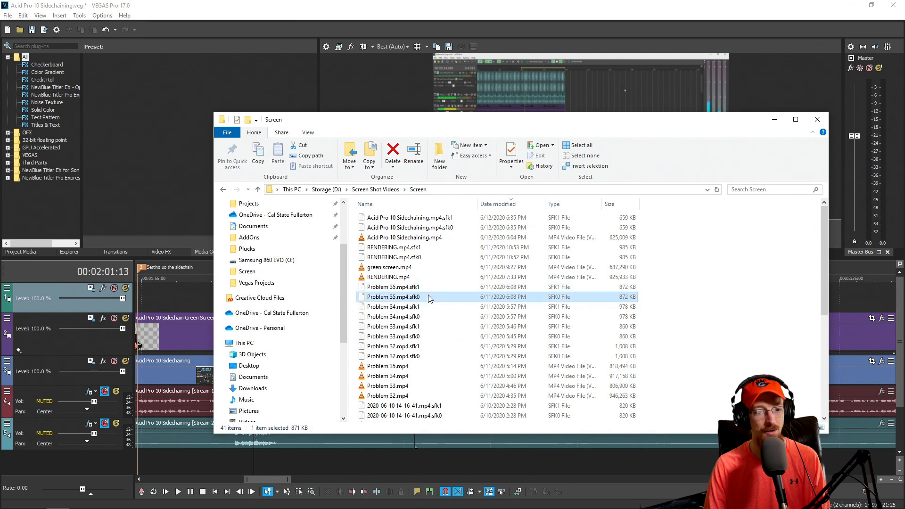
# Compare the sizes of the individual Problem and Acid Pro 10 Sidechaining .sfk0 and .sfk1 files
pyautogui.click(430, 307)
pyautogui.click(429, 326)
pyautogui.click(429, 336)
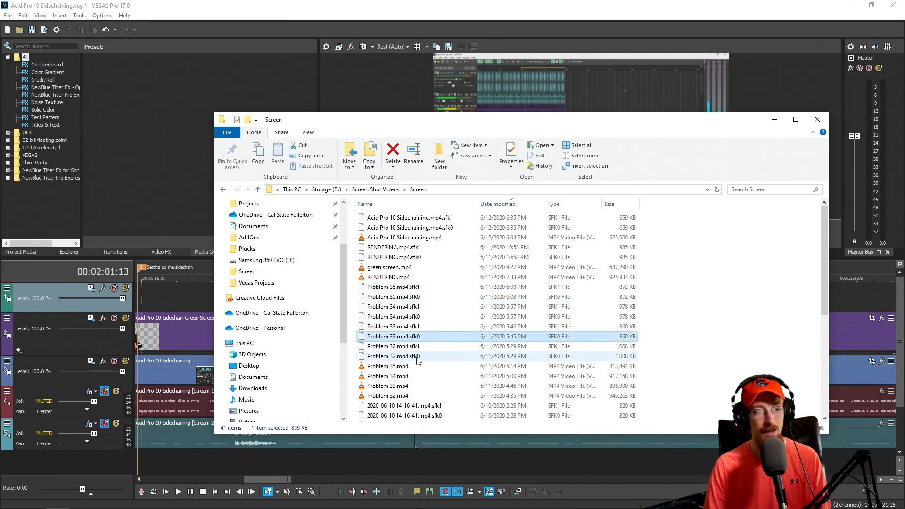
pyautogui.click(417, 347)
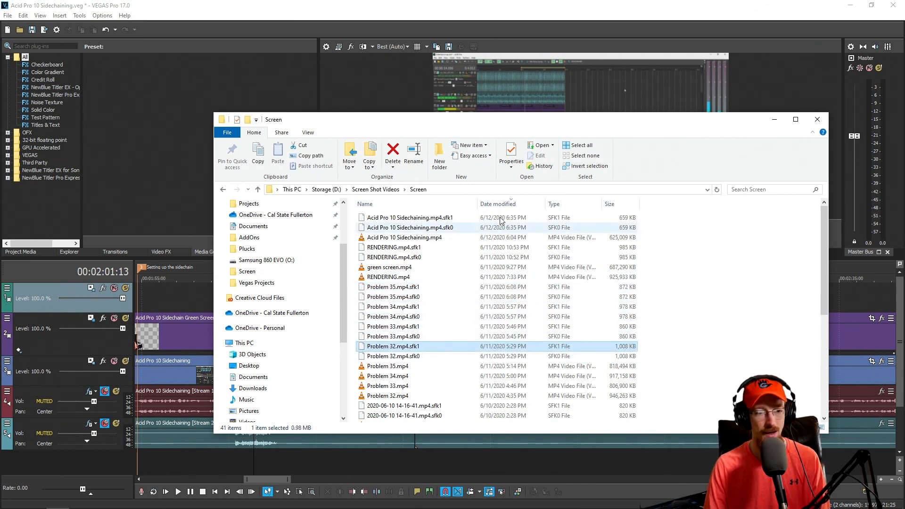
pyautogui.click(454, 228)
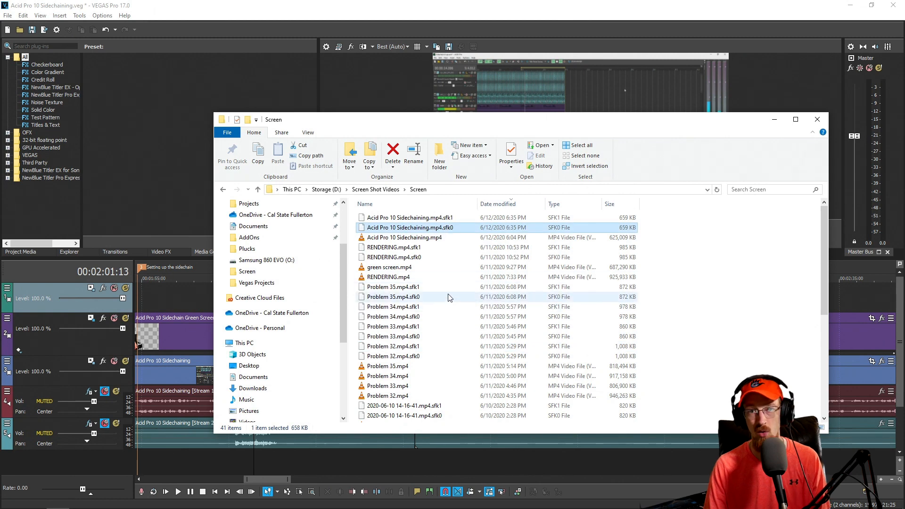
pyautogui.click(423, 297)
pyautogui.click(411, 288)
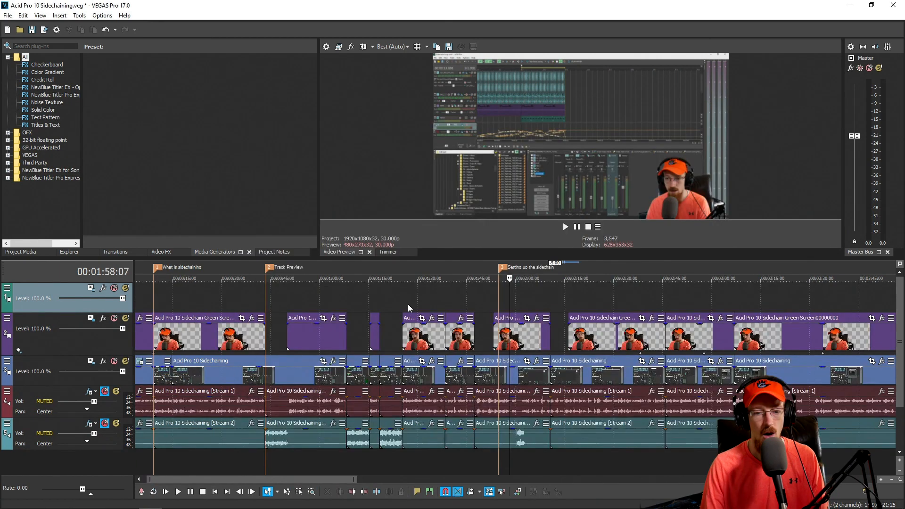
# Add RENDERING.mp4 to the VEGAS Pro timeline after the existing events, starting at about 00:06:00:00, and place the playhead at 00:08:28:13
pyautogui.scroll(-3, 408, 304)
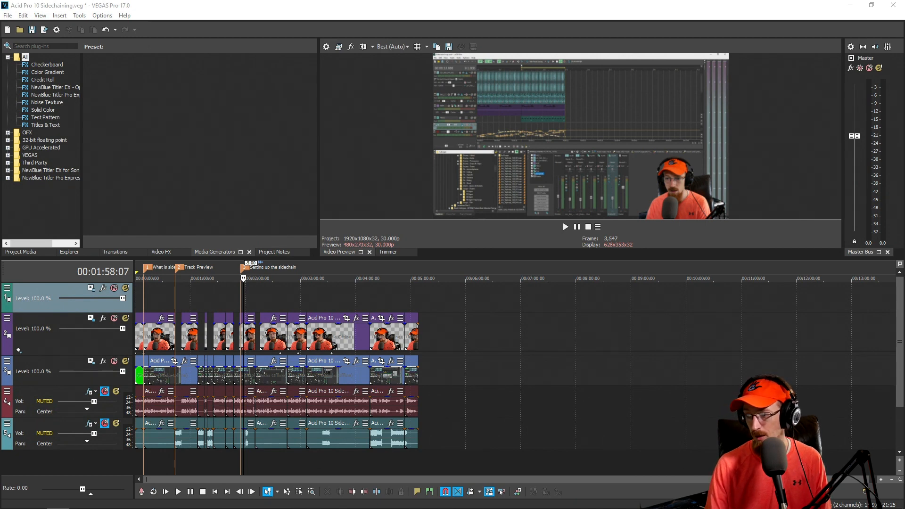
pyautogui.moveTo(462, 349); pyautogui.dragTo(481, 371)
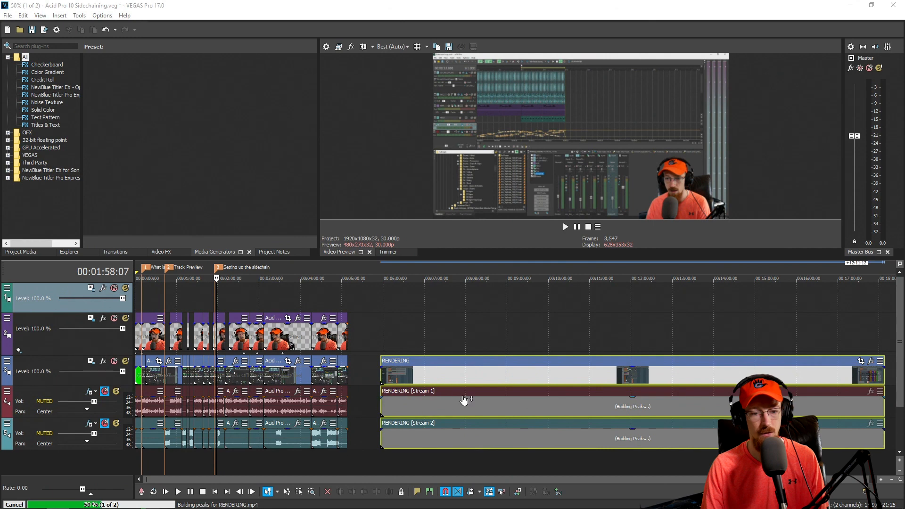
pyautogui.click(485, 442)
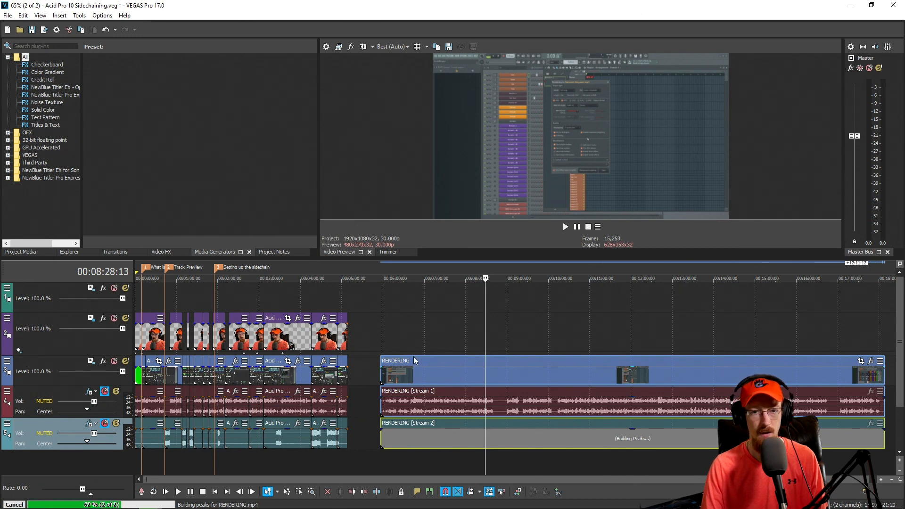
# Switch to DaVinci Resolve, select the first clip on Audio 1 and place the playhead at 01:00:30:13
pyautogui.click(176, 500)
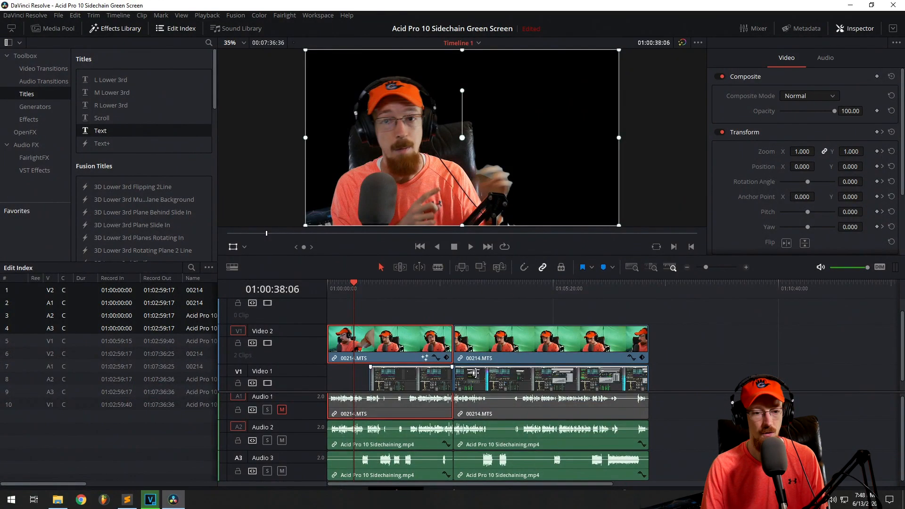
pyautogui.click(419, 447)
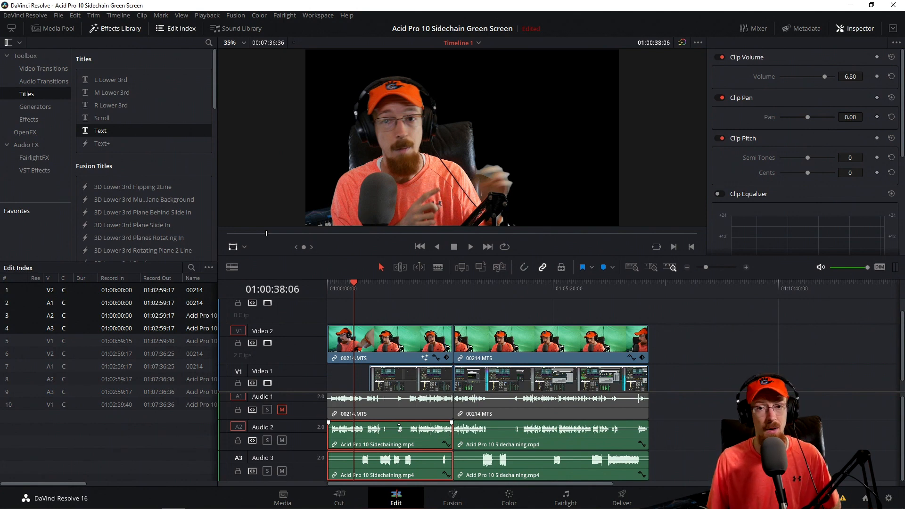
pyautogui.click(334, 312)
pyautogui.hotkey('shift', 'z')
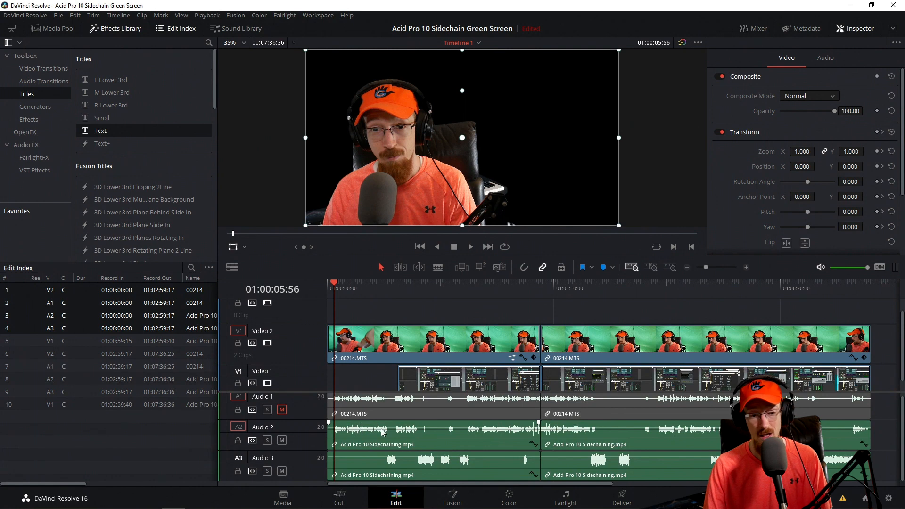
pyautogui.scroll(3, 382, 417)
pyautogui.scroll(-1, 463, 419)
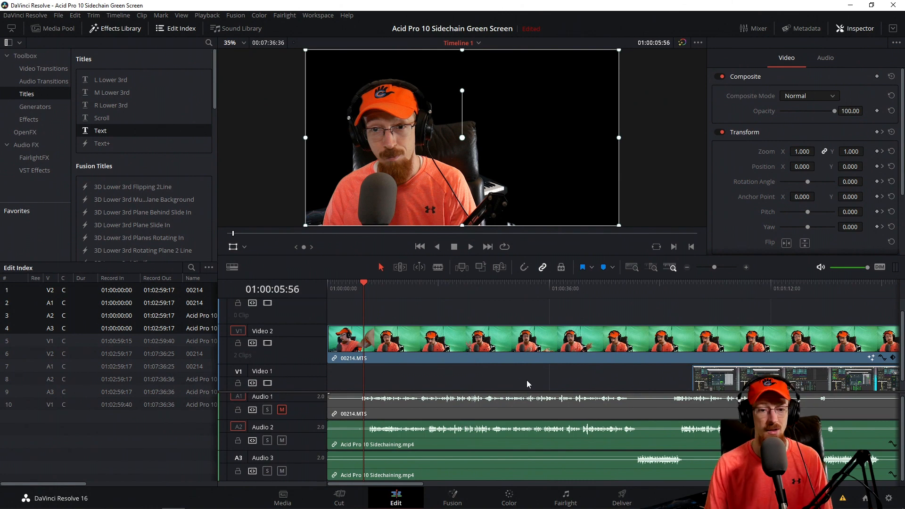
pyautogui.click(480, 414)
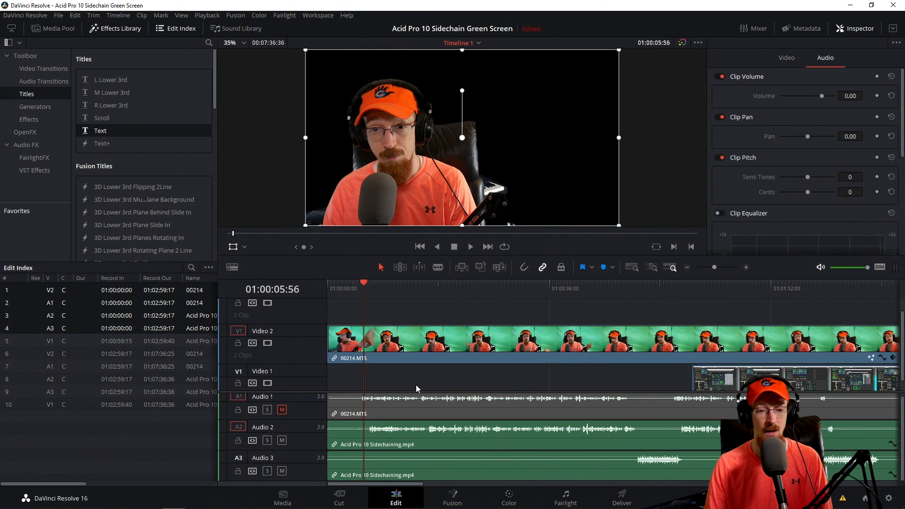
pyautogui.moveTo(509, 288)
pyautogui.mouseDown()
pyautogui.moveTo(636, 287)
pyautogui.moveTo(513, 286)
pyautogui.mouseUp()
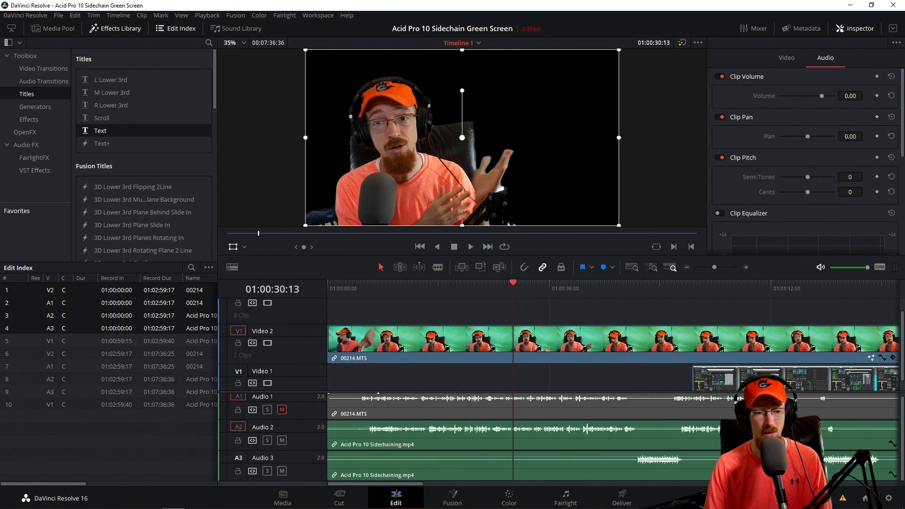
# Enlarge the timeline's audio area and the Audio 1 track height, and inspect the 00214.MTS waveform closely around the playhead
pyautogui.moveTo(310, 394); pyautogui.dragTo(310, 294)
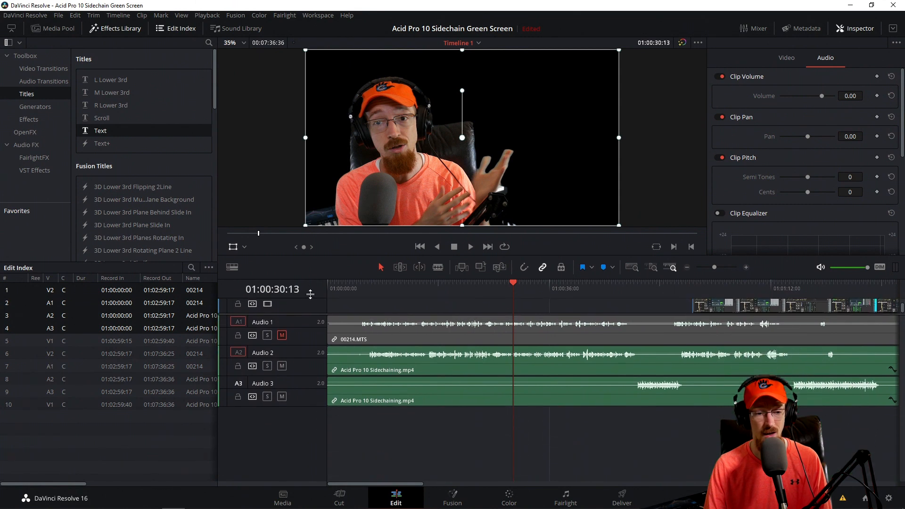
pyautogui.moveTo(308, 347); pyautogui.dragTo(305, 434)
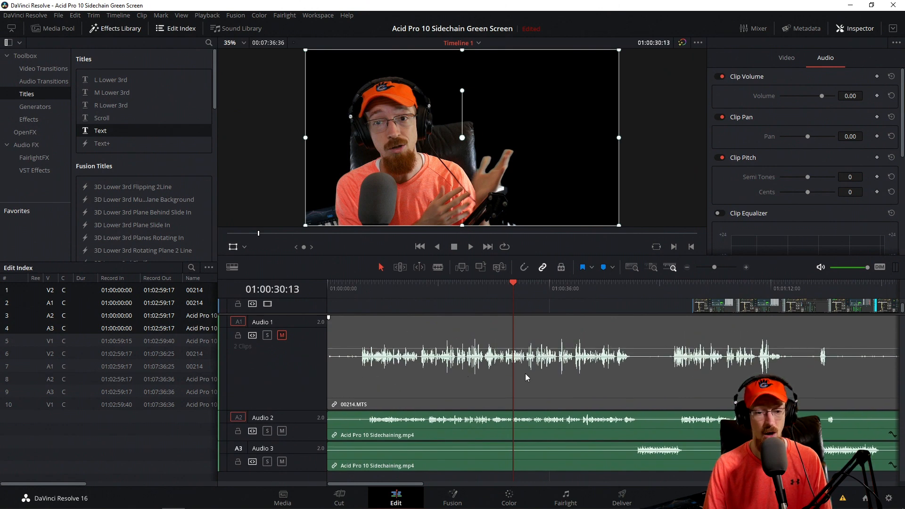
pyautogui.scroll(6, 527, 377)
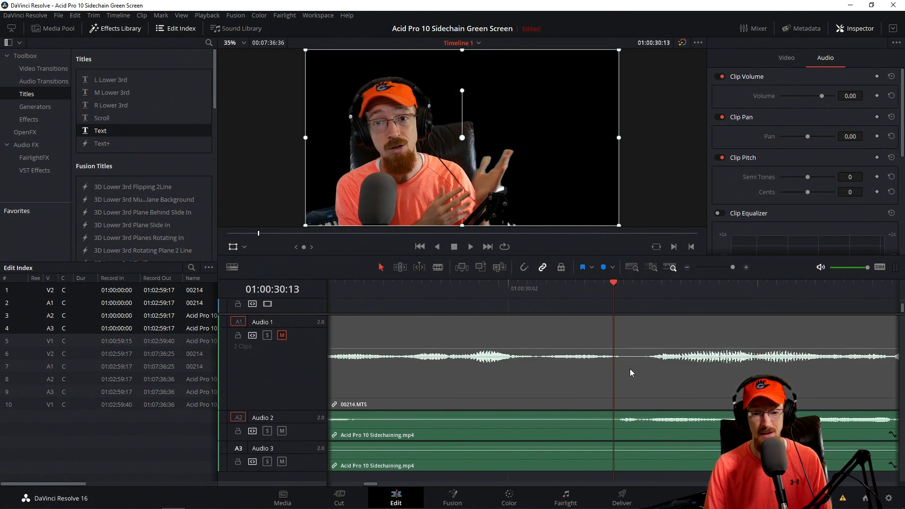
pyautogui.scroll(3, 630, 369)
pyautogui.scroll(2, 617, 356)
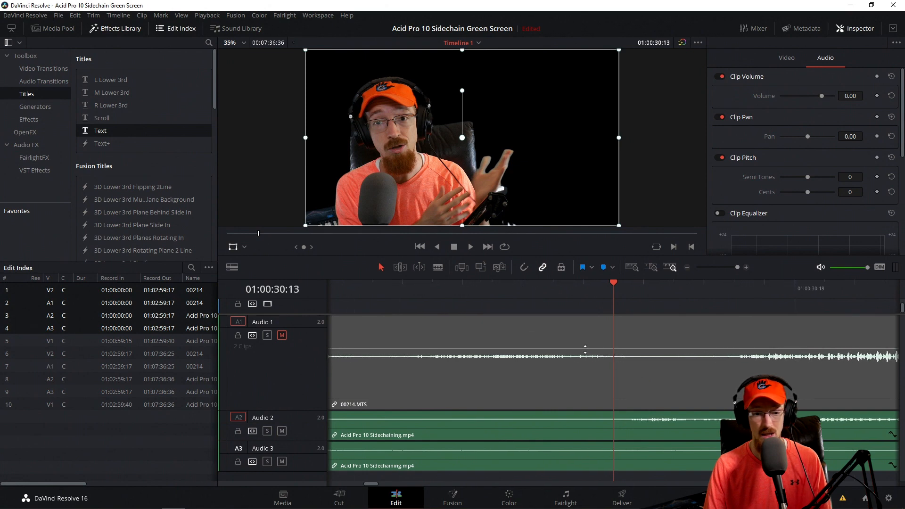
pyautogui.hscroll(5, 589, 358)
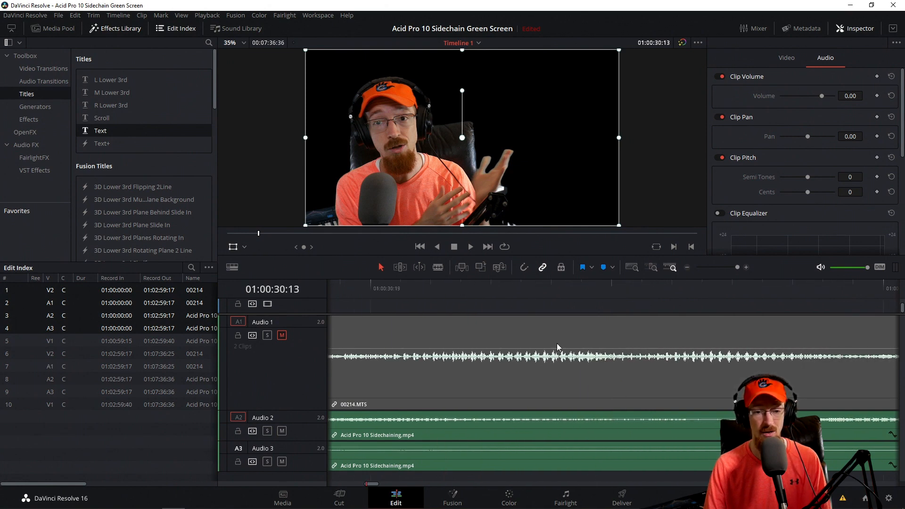
pyautogui.hscroll(-5, 565, 357)
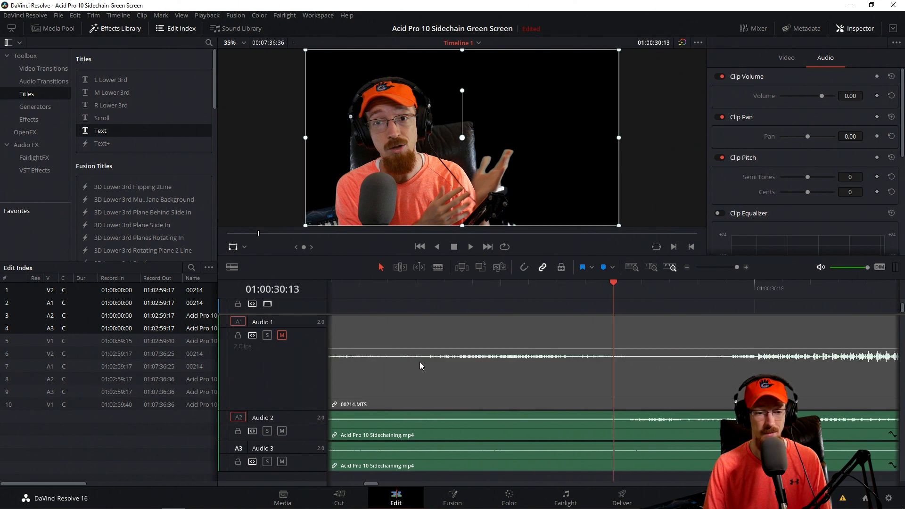
pyautogui.scroll(-3, 527, 363)
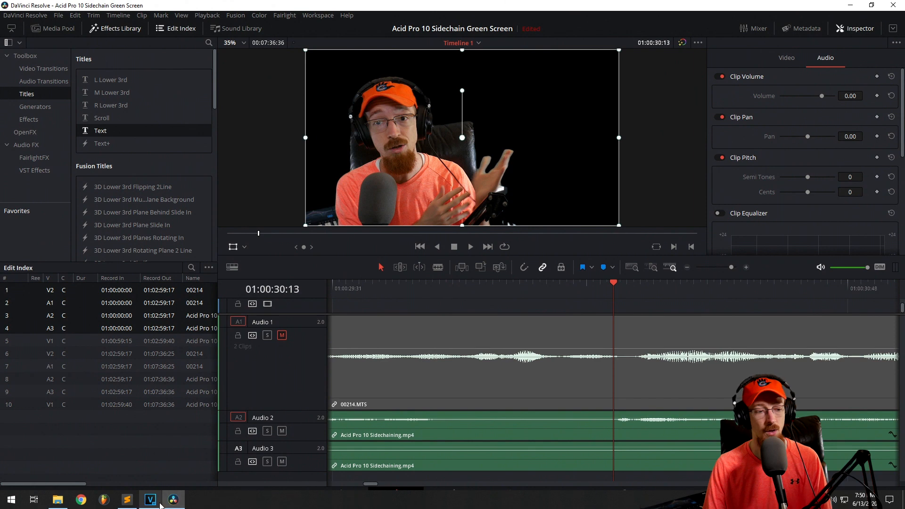
# Switch to VEGAS Pro, place the playhead at 00:08:35:09 and examine the RENDERING [Stream 1] waveform in close detail
pyautogui.click(157, 503)
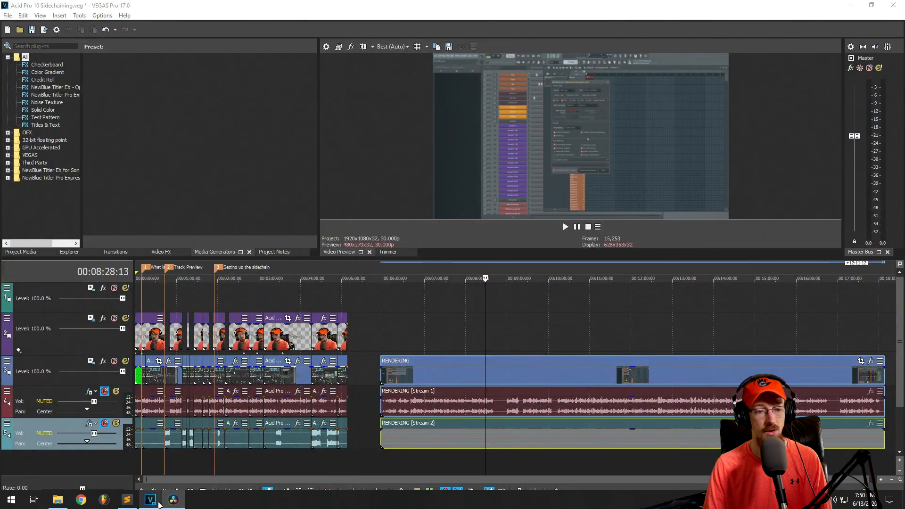
pyautogui.click(490, 400)
pyautogui.scroll(8, 513, 401)
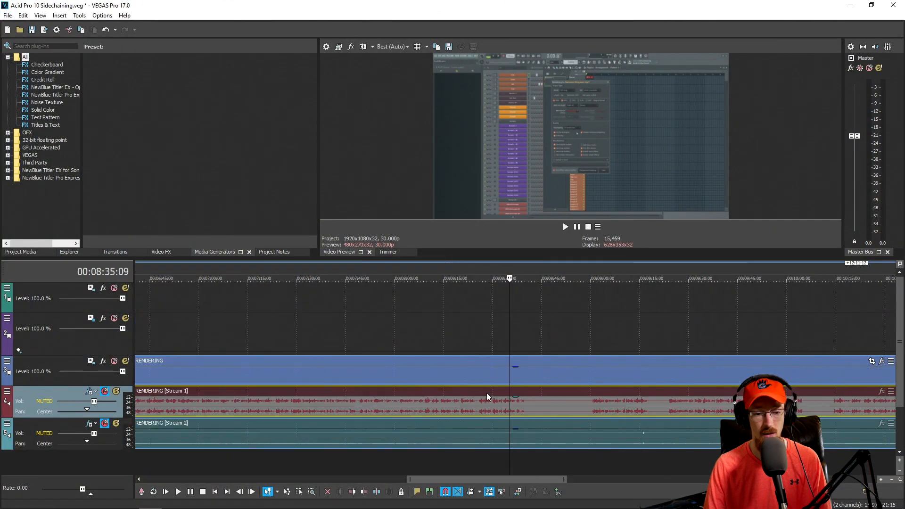
pyautogui.scroll(6, 519, 399)
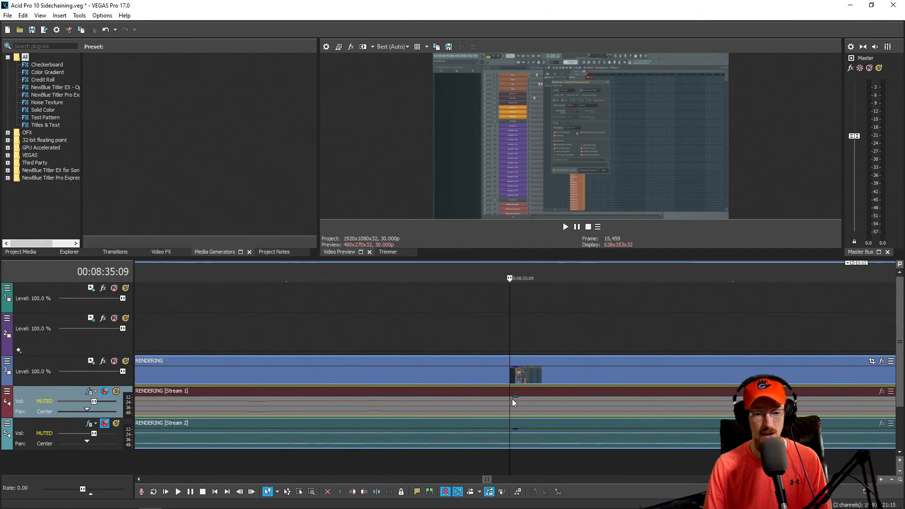
pyautogui.scroll(-15, 500, 418)
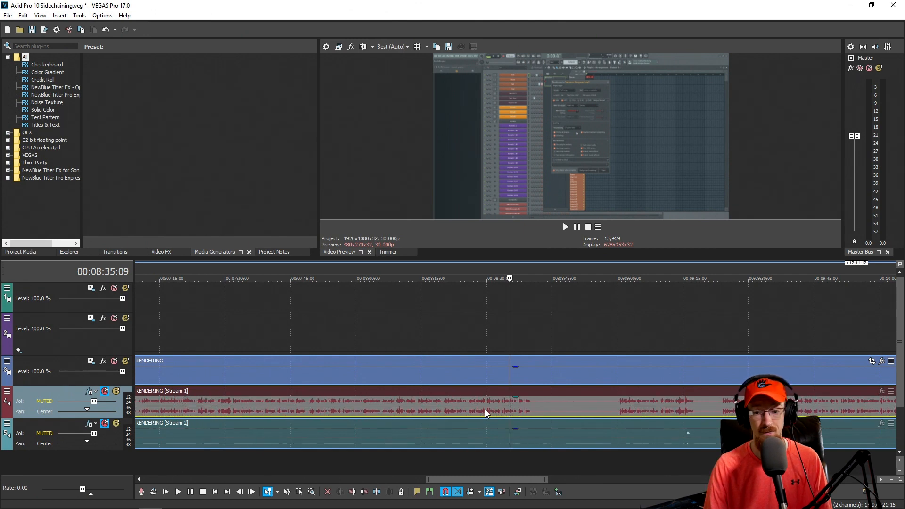
# Select the RENDERING video event at 00:08:29:15 and compare the Stream 1 waveform there at frame-level and wider scales
pyautogui.click(486, 337)
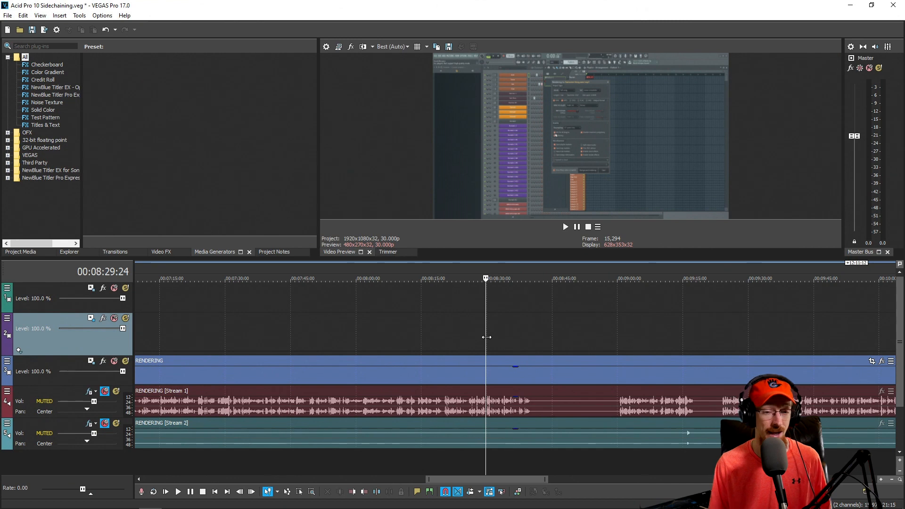
pyautogui.scroll(15, 495, 438)
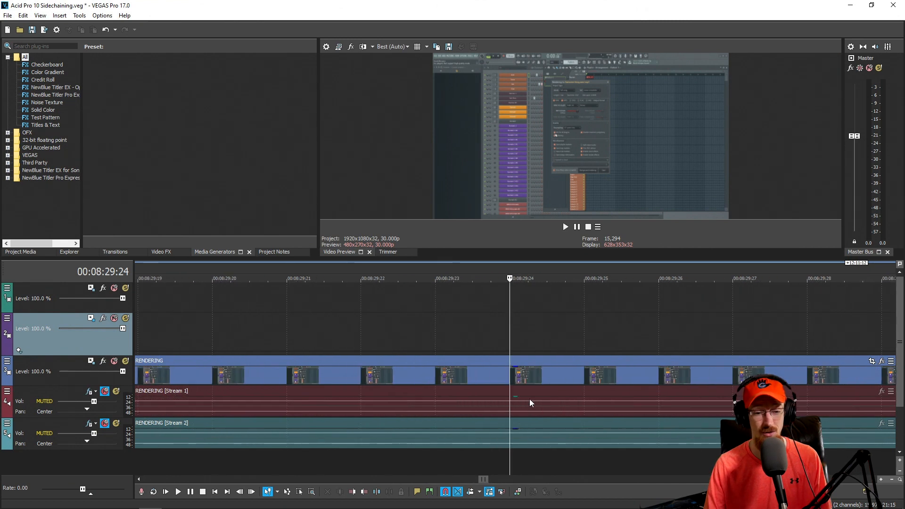
pyautogui.click(171, 377)
pyautogui.scroll(3, 198, 377)
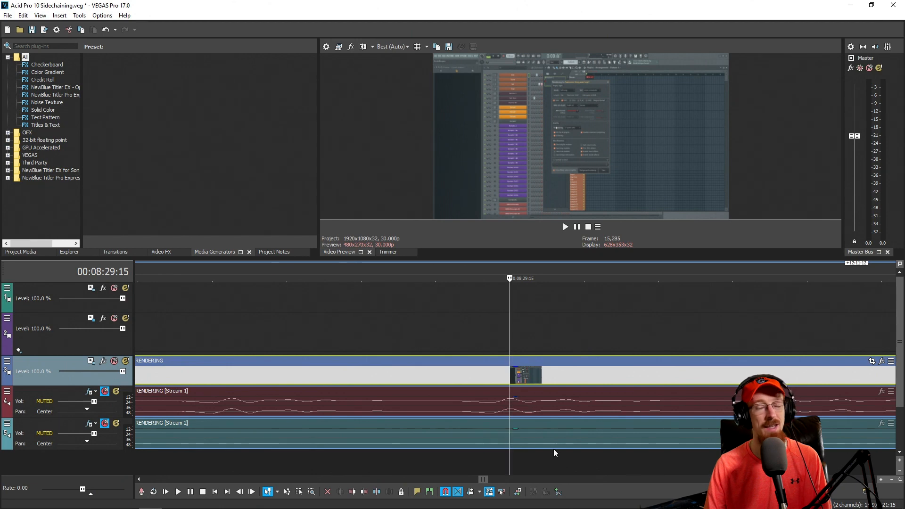
pyautogui.scroll(-4, 507, 383)
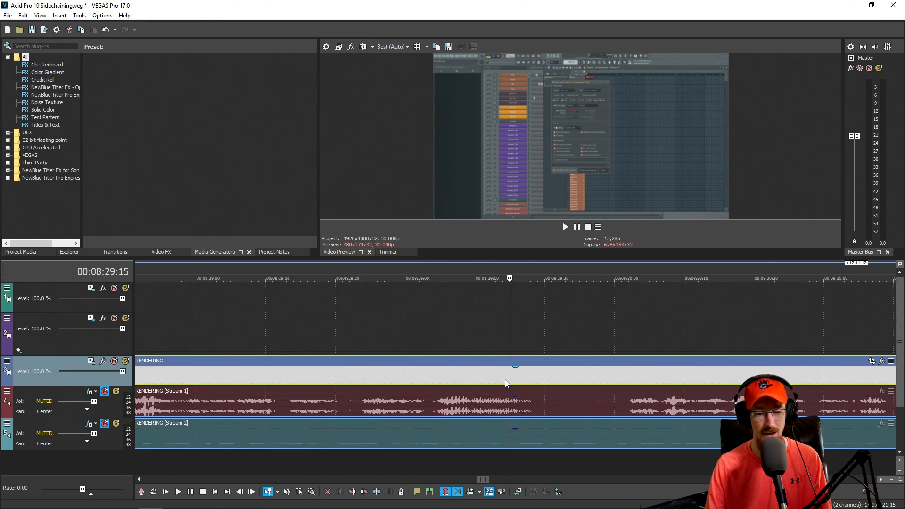
pyautogui.scroll(2, 505, 382)
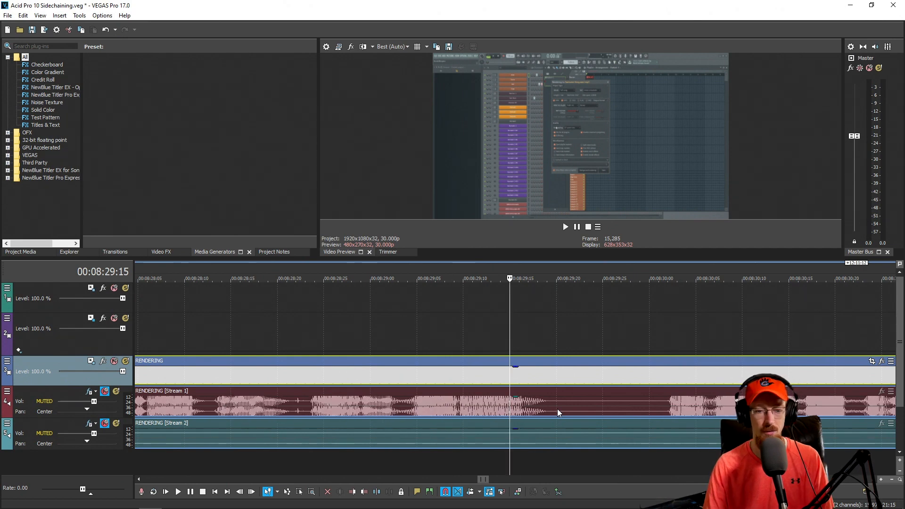
pyautogui.scroll(-5, 456, 334)
pyautogui.scroll(-4, 455, 330)
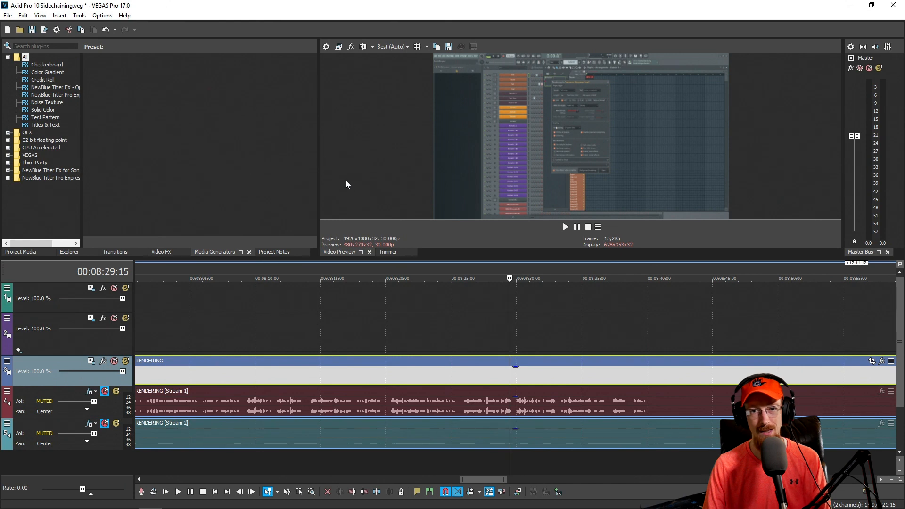
pyautogui.click(8, 15)
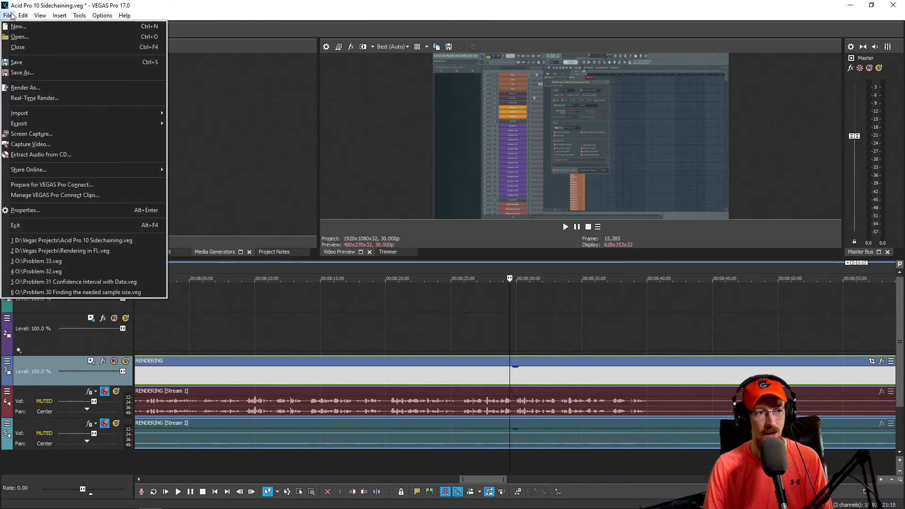
pyautogui.press('Escape')
pyautogui.click(6, 16)
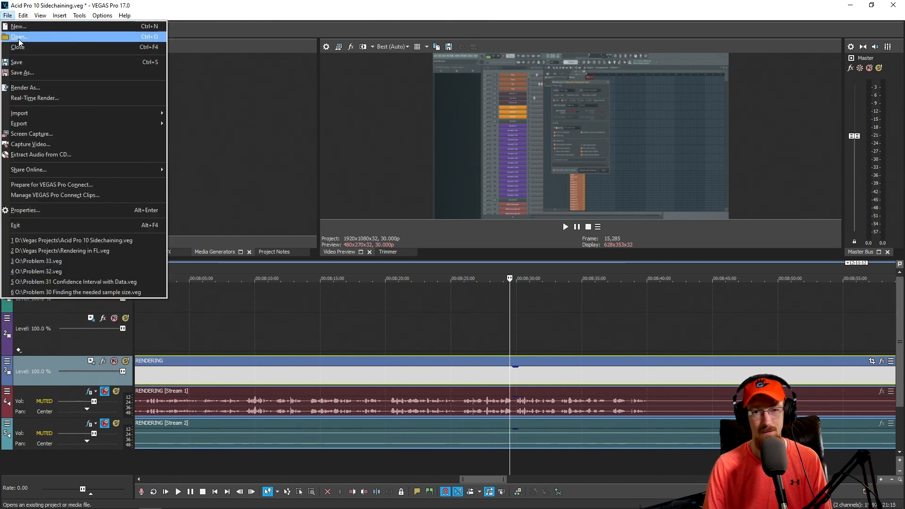
pyautogui.click(256, 34)
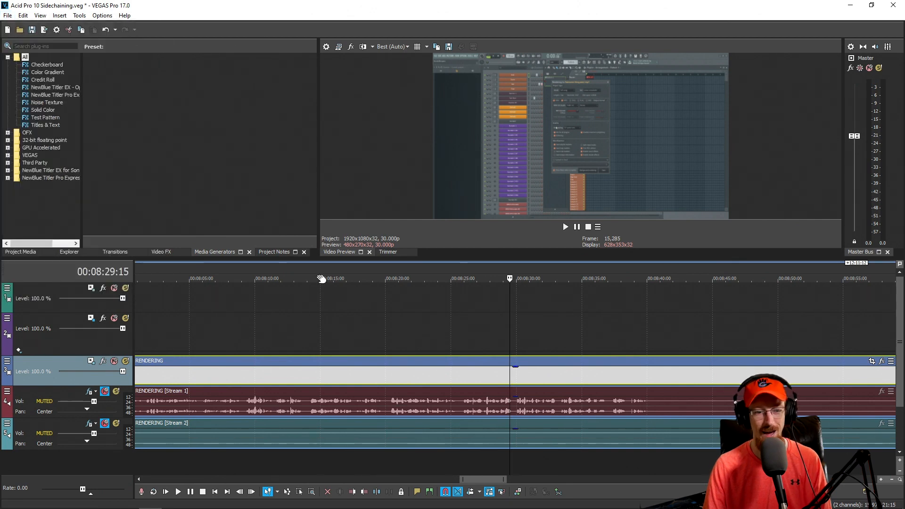
# Switch to DaVinci Resolve and review its project save, import and export commands along with the preferences and clip commands
pyautogui.moveTo(216, 500)
pyautogui.click(173, 500)
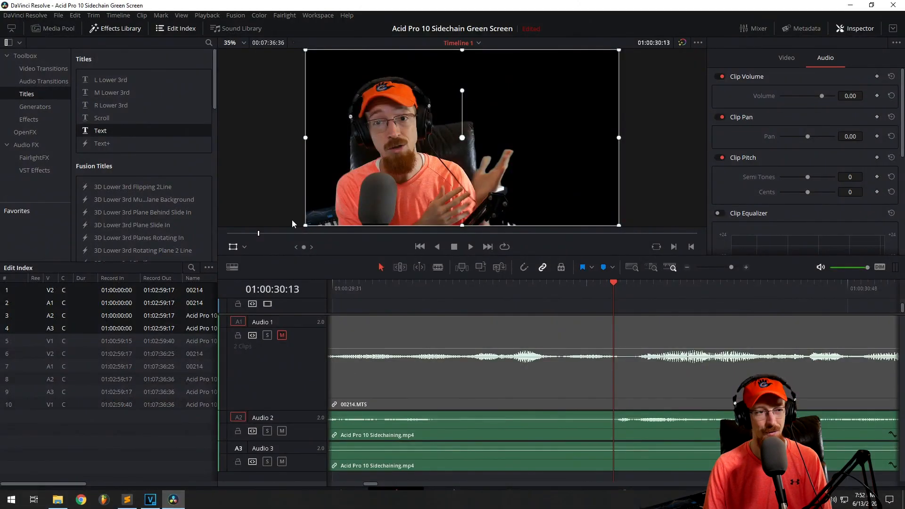
pyautogui.click(59, 18)
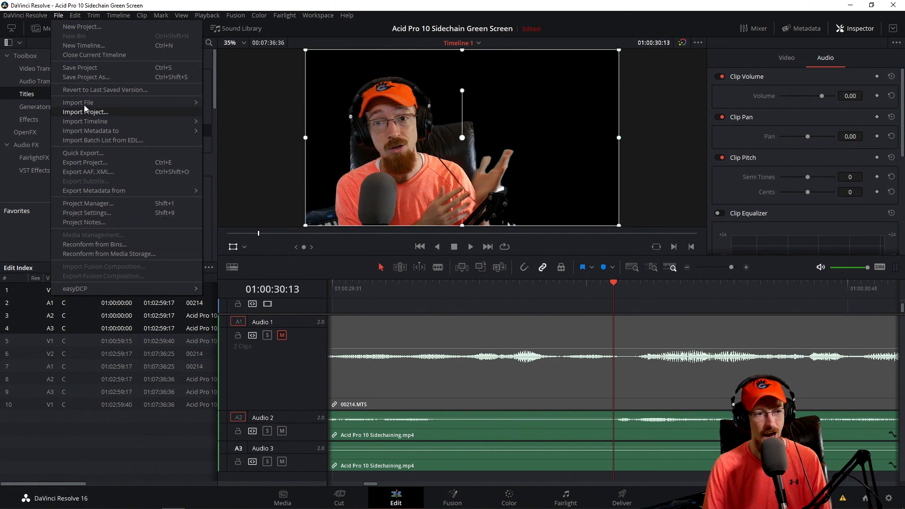
pyautogui.click(401, 11)
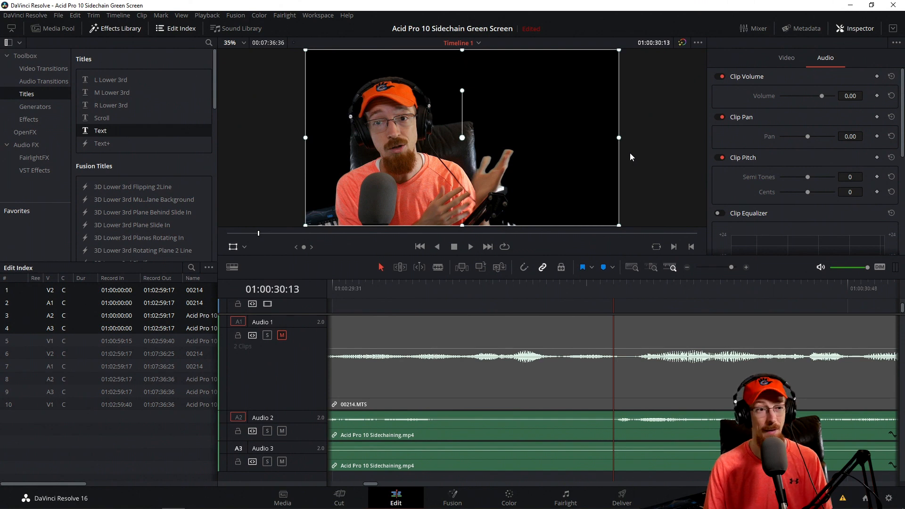
pyautogui.click(58, 16)
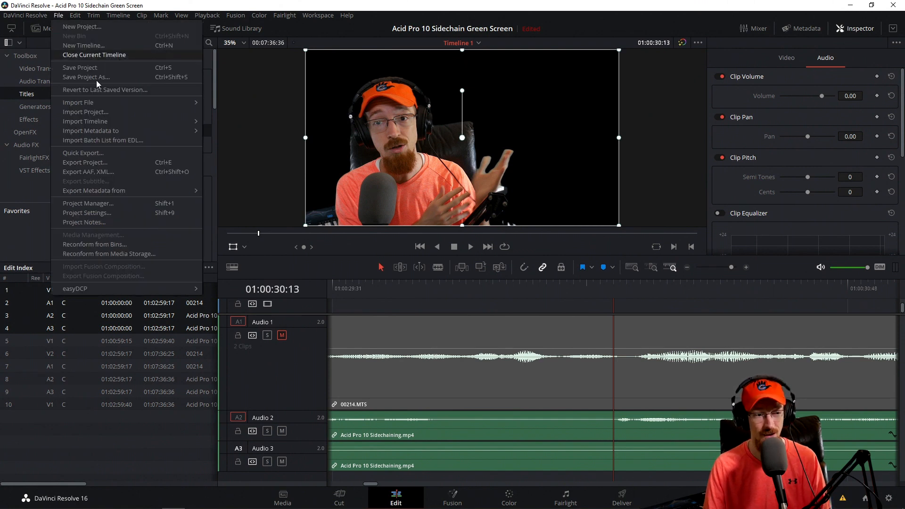
pyautogui.click(266, 180)
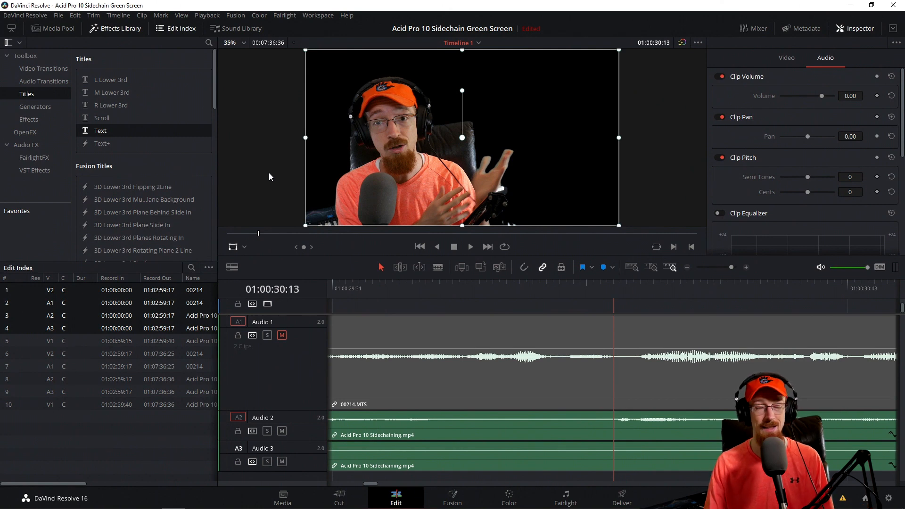
pyautogui.click(57, 16)
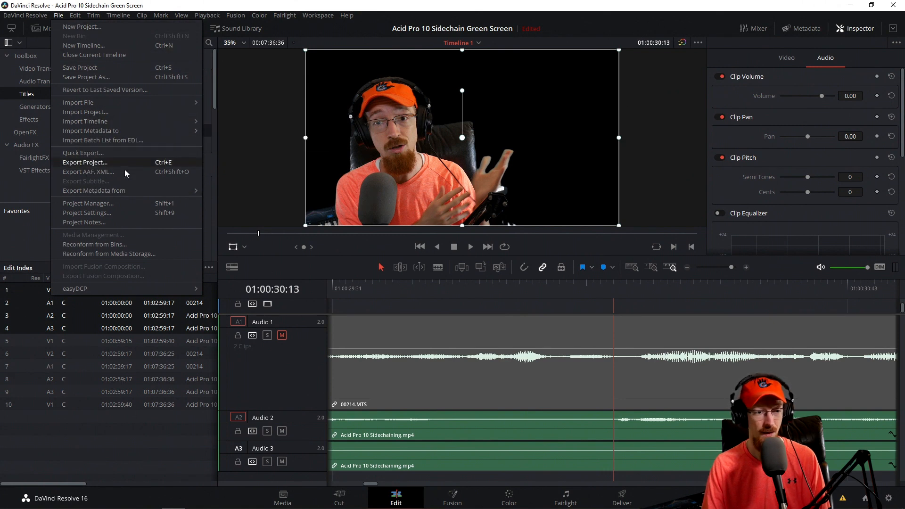
pyautogui.click(263, 135)
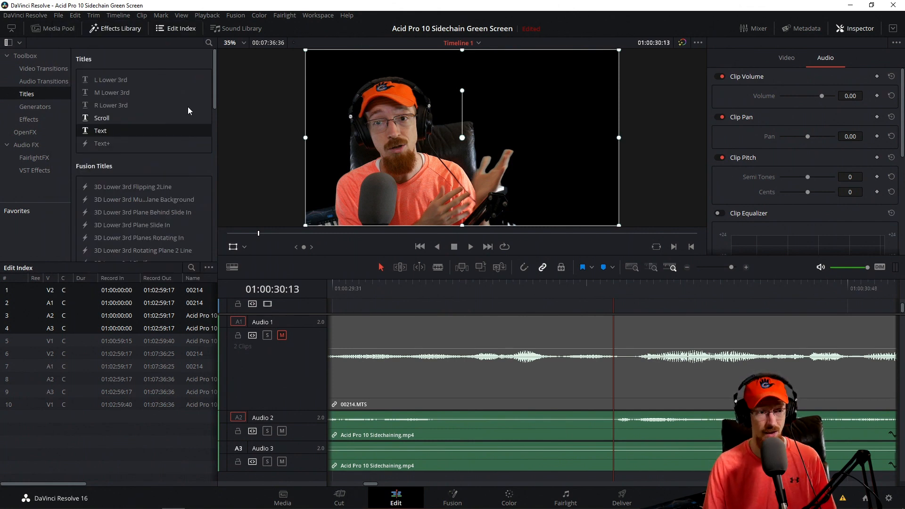
pyautogui.click(25, 16)
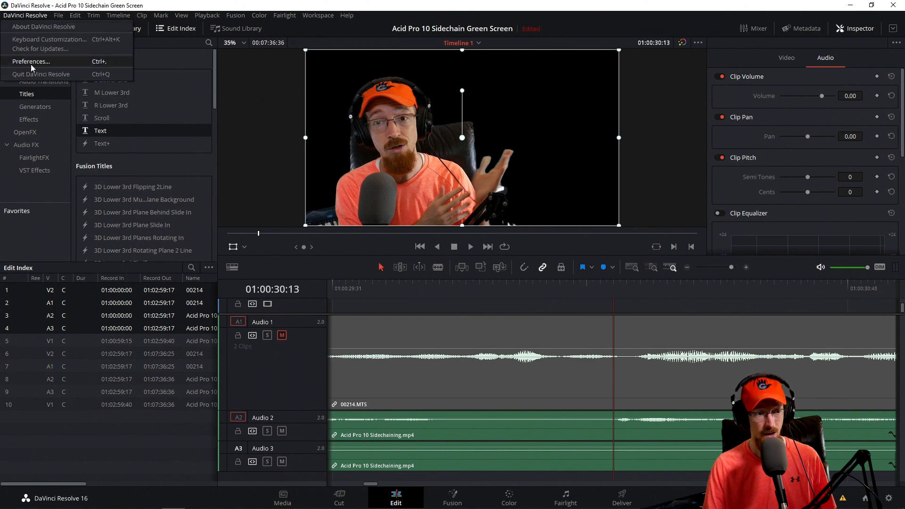
pyautogui.moveTo(59, 17)
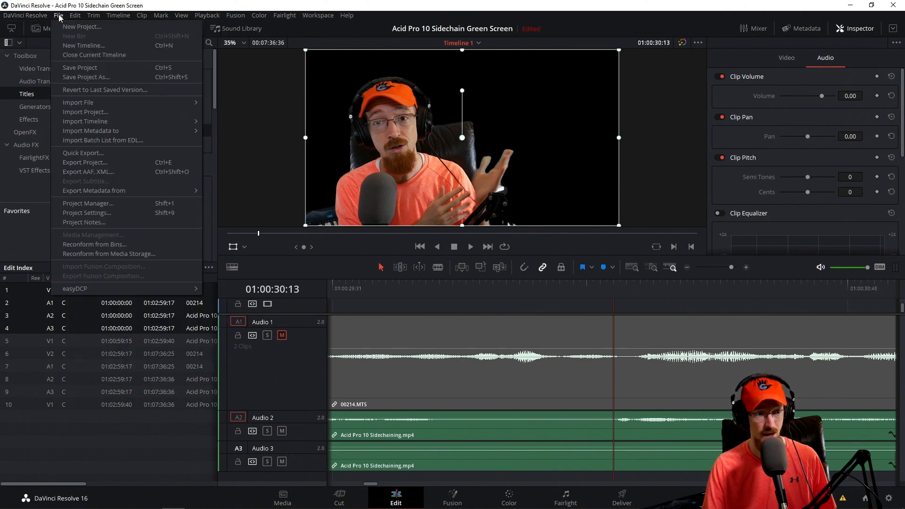
pyautogui.moveTo(141, 16)
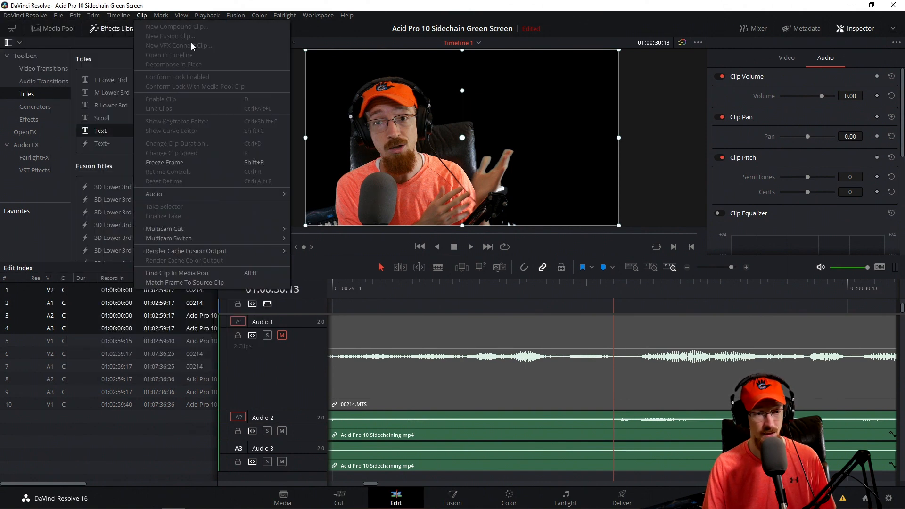
pyautogui.click(299, 93)
# Reduce the Audio 1 track height and examine the waveforms of all three audio tracks at a wide timeline scale
pyautogui.click(434, 389)
pyautogui.scroll(-3, 434, 388)
pyautogui.scroll(-3, 410, 383)
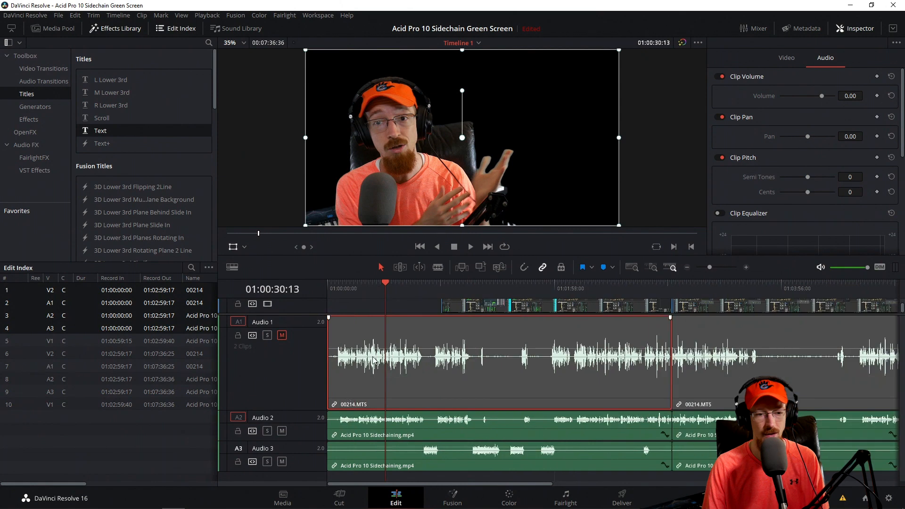
pyautogui.scroll(-3, 401, 377)
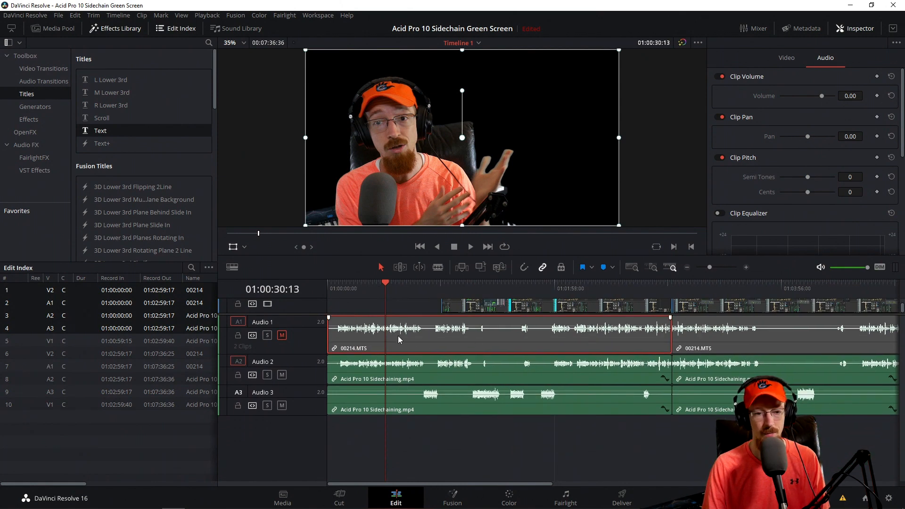
pyautogui.hscroll(10, 438, 359)
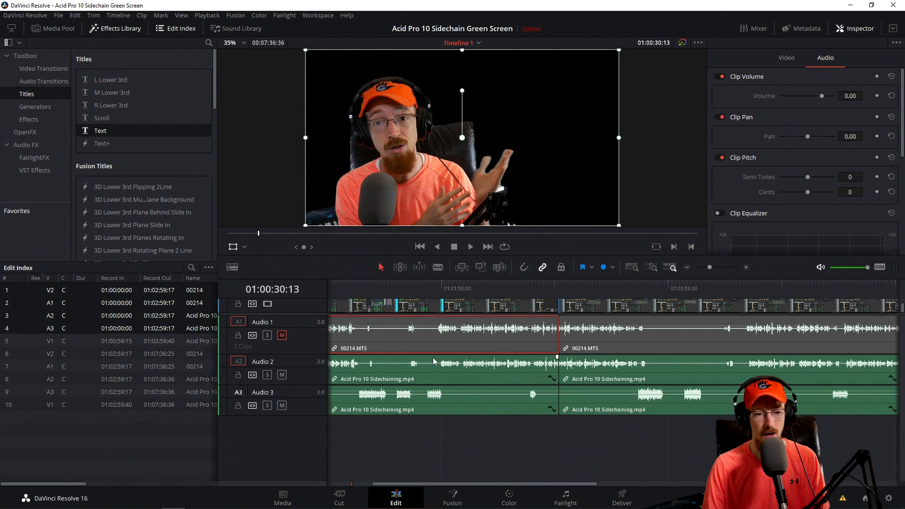
pyautogui.hscroll(-10, 436, 349)
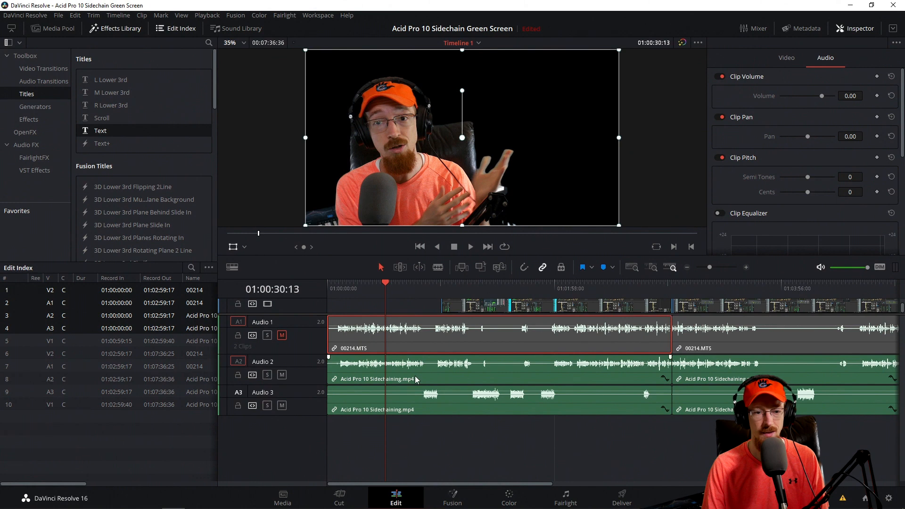
pyautogui.hscroll(1, 440, 343)
pyautogui.hscroll(-1, 442, 341)
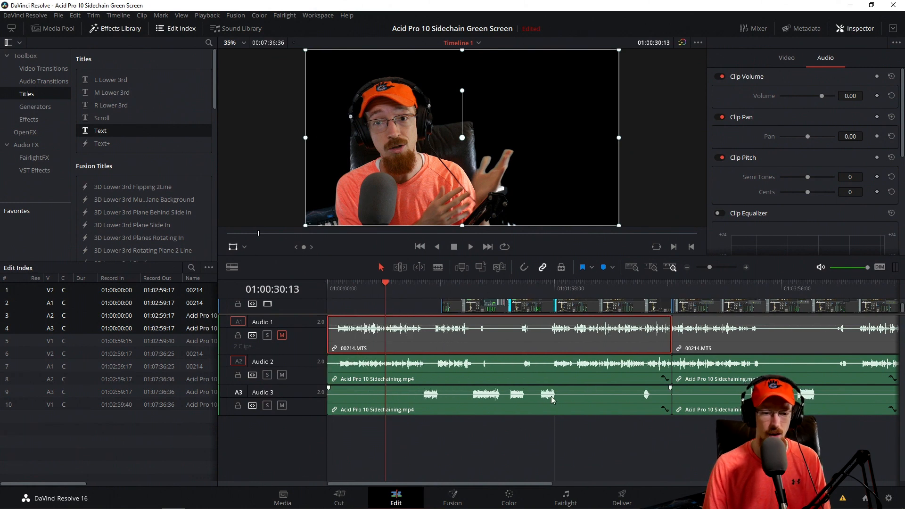
# Enlarge the Audio 2 and Audio 1 track heights and compare the two tracks' waveforms
pyautogui.rightClick(259, 393)
pyautogui.click(280, 386)
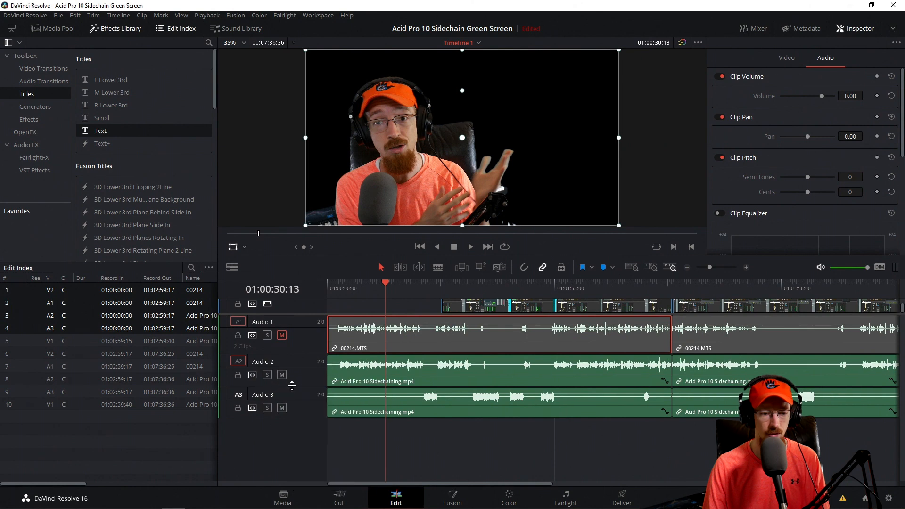
pyautogui.moveTo(292, 386); pyautogui.dragTo(298, 479)
pyautogui.moveTo(305, 352); pyautogui.dragTo(302, 410)
pyautogui.scroll(-3, 460, 396)
pyautogui.scroll(2, 460, 401)
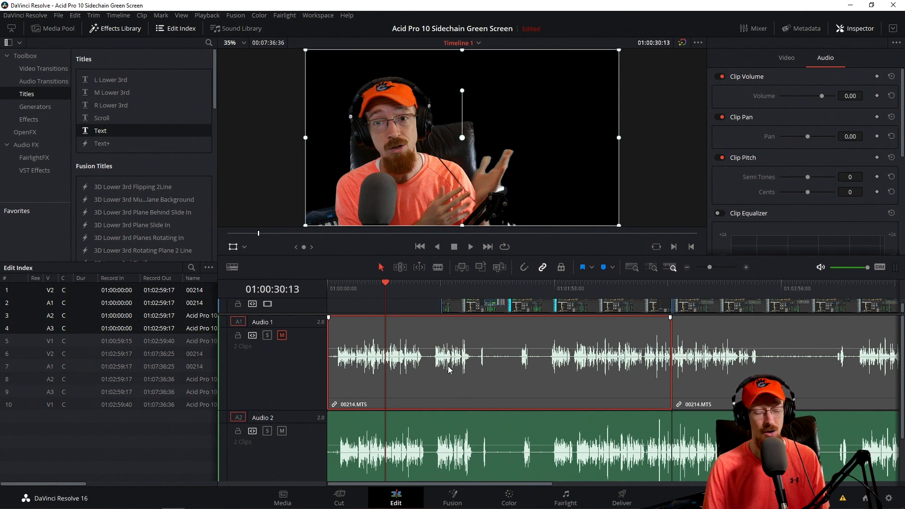
pyautogui.hscroll(5, 494, 371)
pyautogui.hscroll(-5, 453, 357)
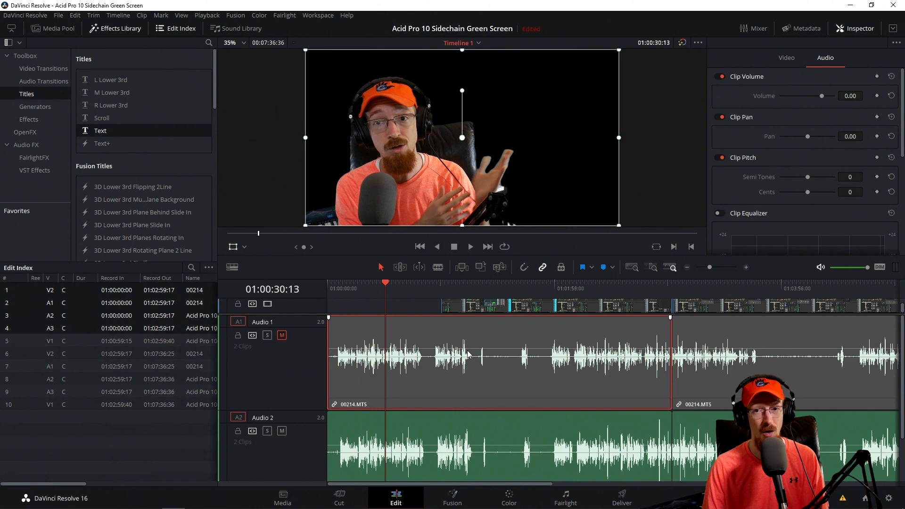
# Shrink the Audio 1 and Audio 2 tracks so all three audio tracks fit in the timeline
pyautogui.moveTo(294, 408); pyautogui.dragTo(297, 351)
pyautogui.moveTo(291, 450); pyautogui.dragTo(297, 396)
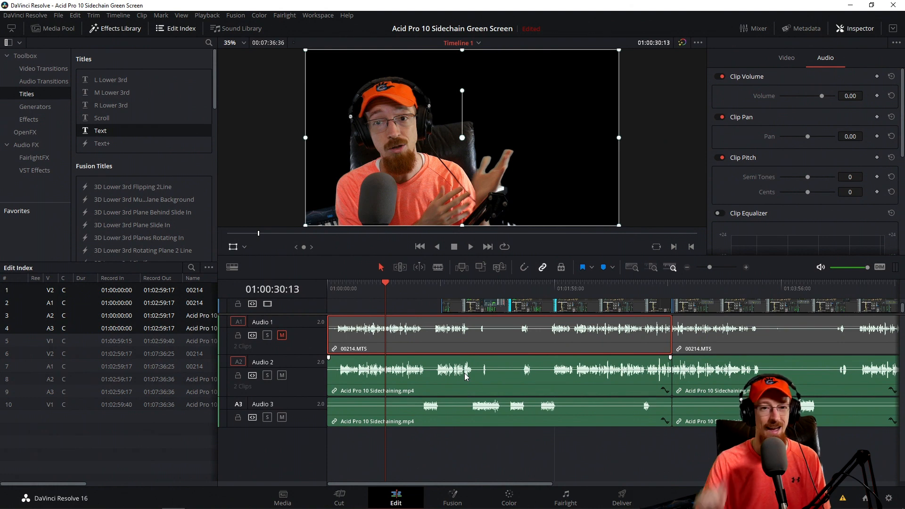
pyautogui.hscroll(8, 567, 406)
pyautogui.hscroll(-8, 553, 398)
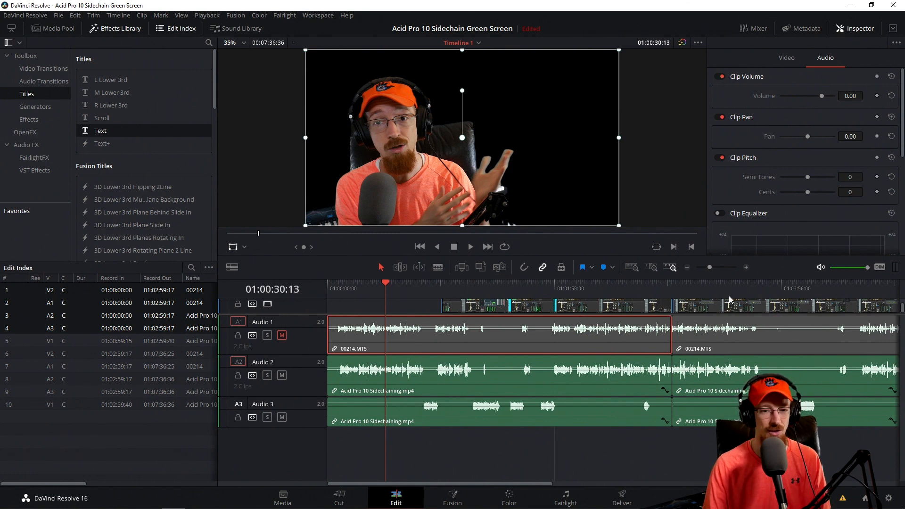
# Enlarge the timeline's video area to show Video 1 and Video 2, and examine the clips around a playhead placed at 01:01:25:30
pyautogui.moveTo(506, 313); pyautogui.dragTo(500, 378)
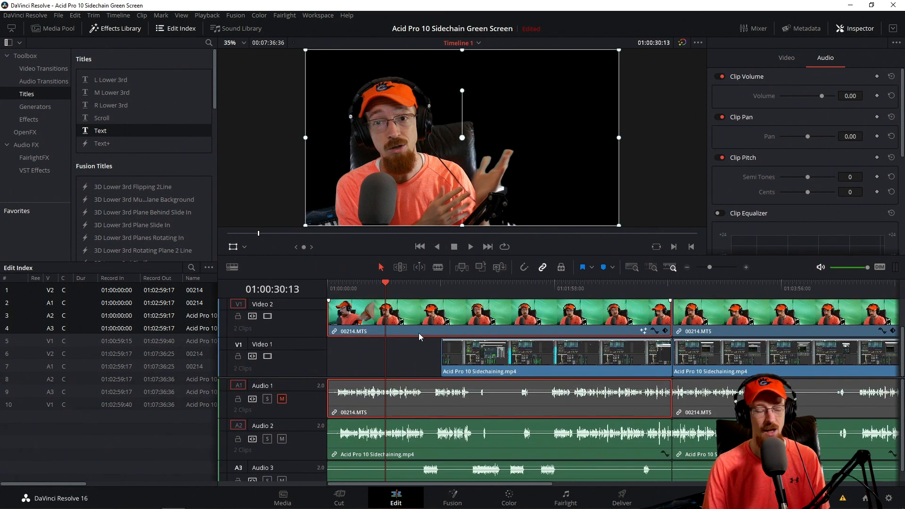
pyautogui.click(492, 285)
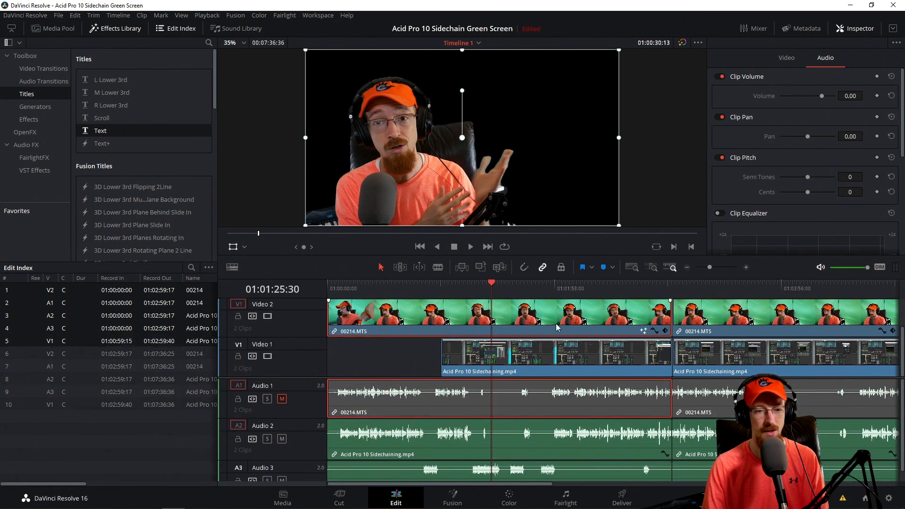
pyautogui.scroll(-3, 485, 360)
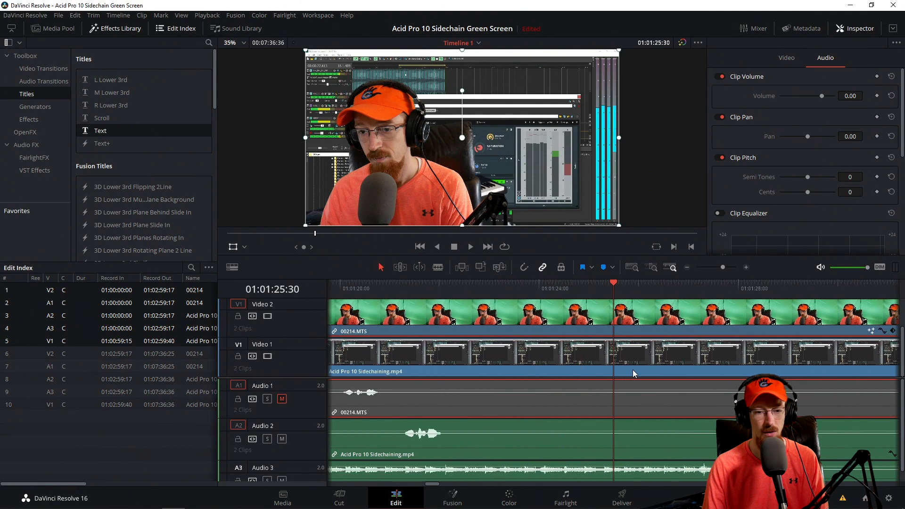
pyautogui.scroll(4, 620, 356)
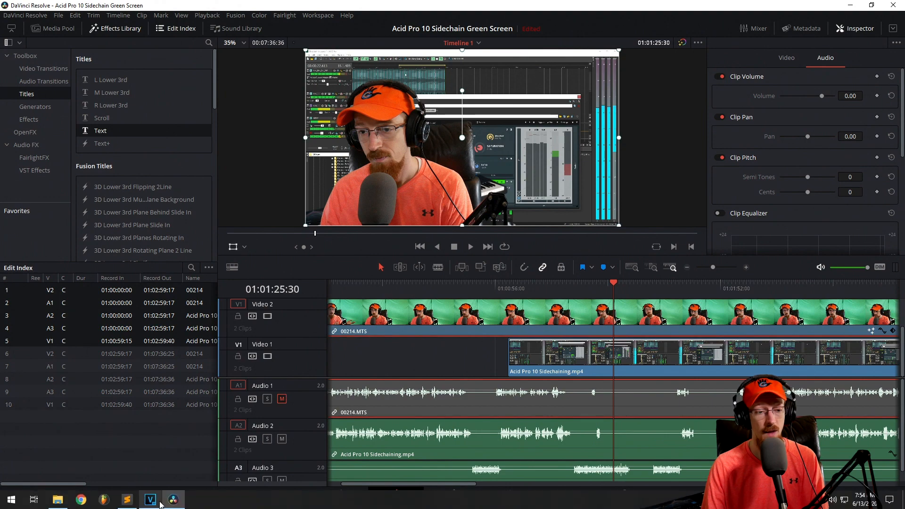
# Switch to VEGAS Pro, place the playhead at 00:08:39:20 and examine the RENDERING [Stream 1] waveform at frame-level and wider scales
pyautogui.click(166, 500)
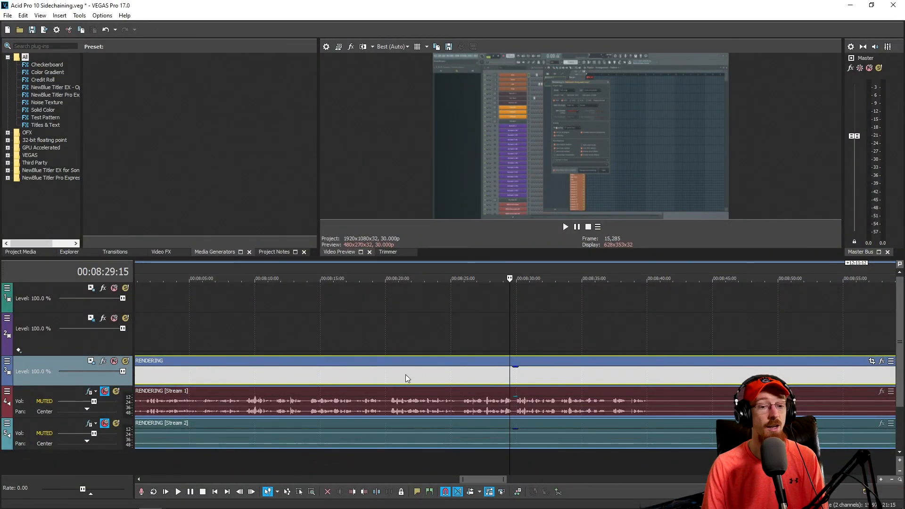
pyautogui.hotkey('alt', 'Tab')
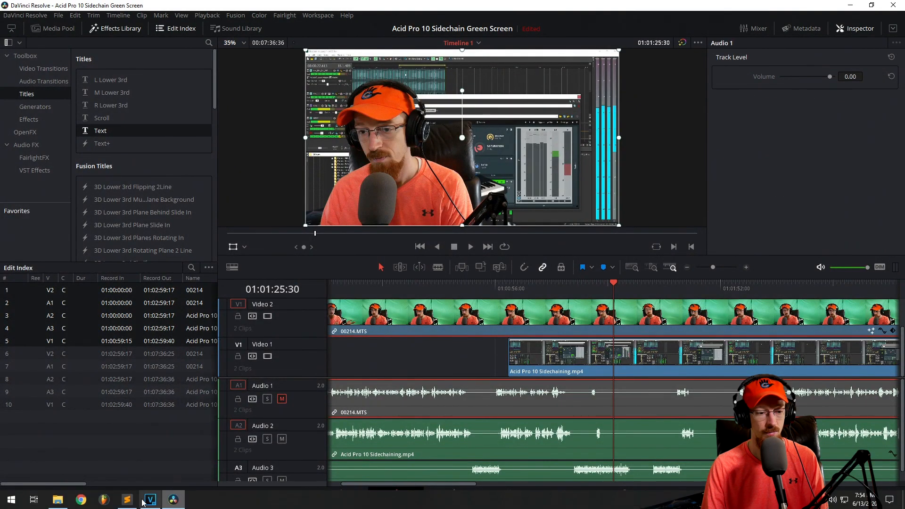
pyautogui.click(146, 500)
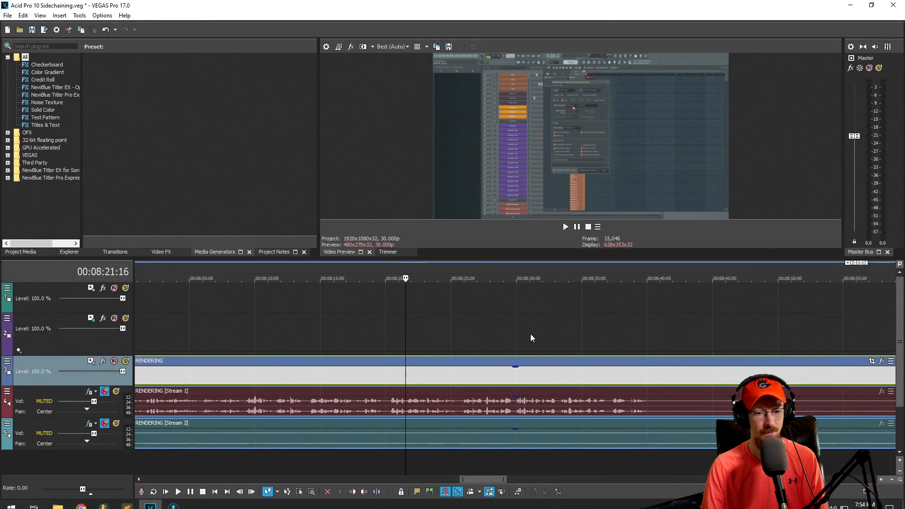
pyautogui.click(531, 334)
pyautogui.click(643, 316)
pyautogui.scroll(3, 627, 335)
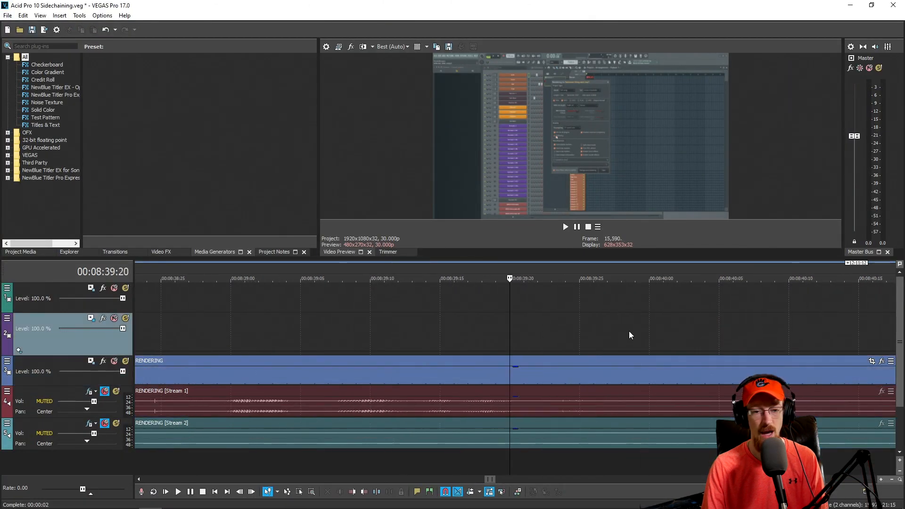
pyautogui.scroll(-5, 473, 346)
# Play the timeline from 00:06:37:12 while varying its scale, and stop with the cursor placed at 00:07:23:10
pyautogui.click(410, 321)
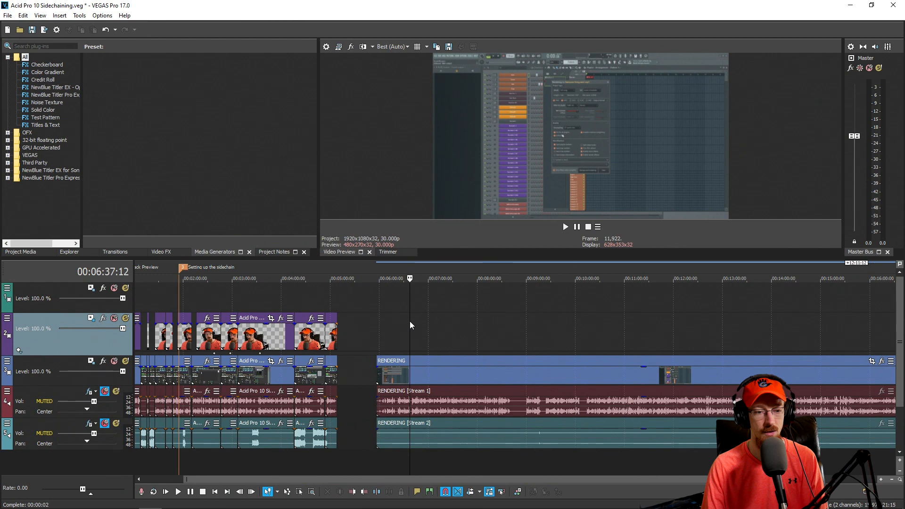
pyautogui.scroll(2, 417, 321)
pyautogui.press('space')
pyautogui.scroll(-3, 412, 344)
pyautogui.scroll(3, 452, 342)
pyautogui.scroll(-1, 453, 343)
pyautogui.click(652, 329)
pyautogui.scroll(3, 653, 328)
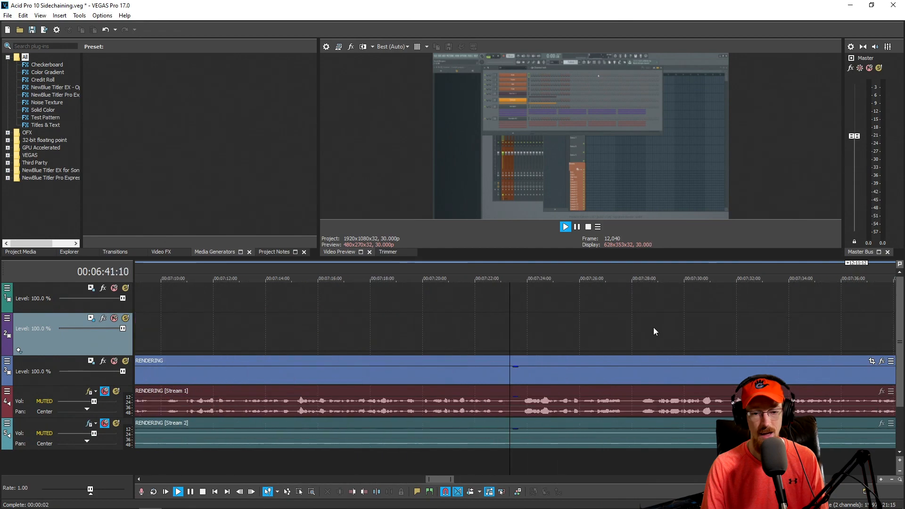
pyautogui.press('space')
# Survey the timeline from the RENDERING event back to the edited clips at the project start
pyautogui.scroll(-3, 505, 346)
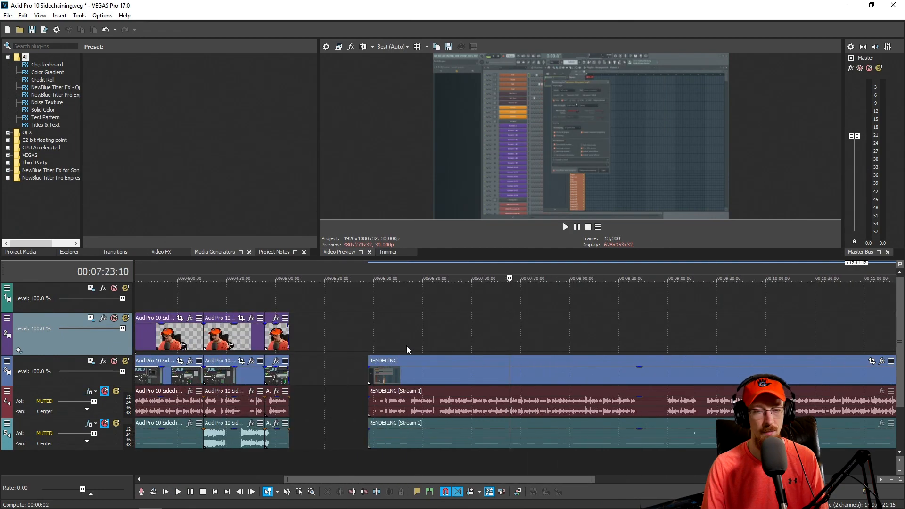
pyautogui.scroll(5, 422, 325)
pyautogui.scroll(-5, 422, 324)
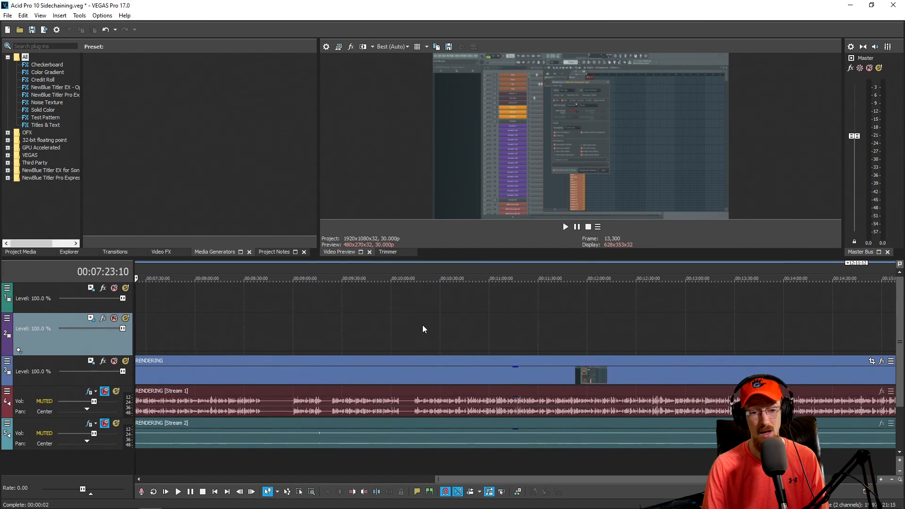
pyautogui.hscroll(-5, 422, 325)
pyautogui.hscroll(7, 423, 325)
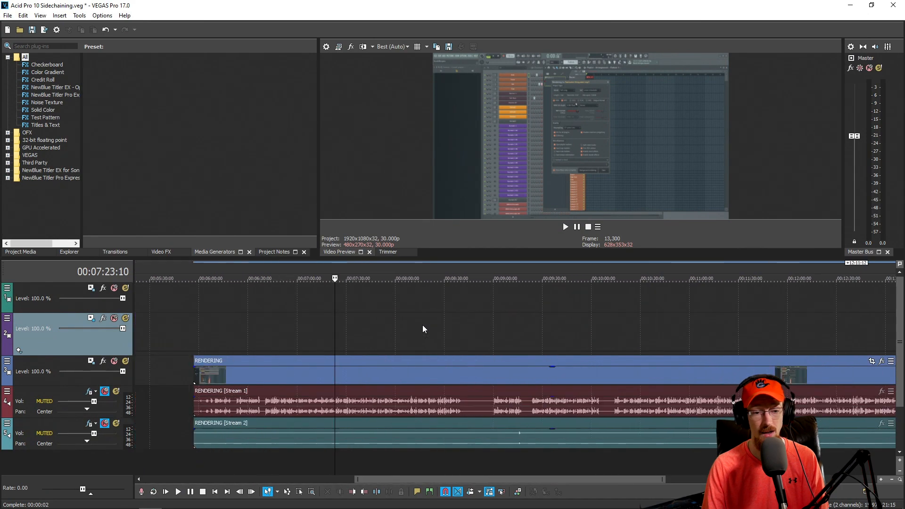
pyautogui.hscroll(-7, 423, 325)
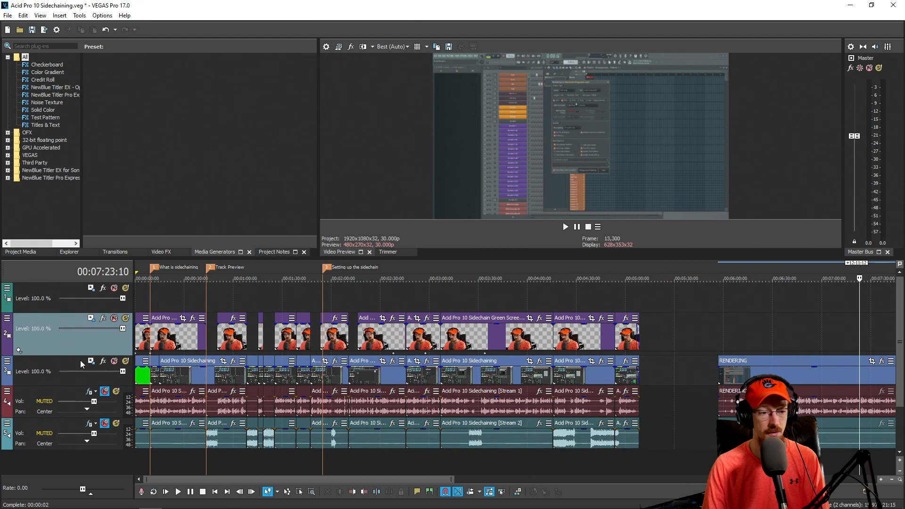
# Enlarge video track 2's height to show large green-screen clip thumbnails, and check the tracks below it
pyautogui.moveTo(77, 355); pyautogui.dragTo(76, 462)
pyautogui.scroll(-6, 553, 368)
pyautogui.scroll(6, 553, 373)
pyautogui.scroll(-2, 550, 368)
pyautogui.scroll(2, 551, 367)
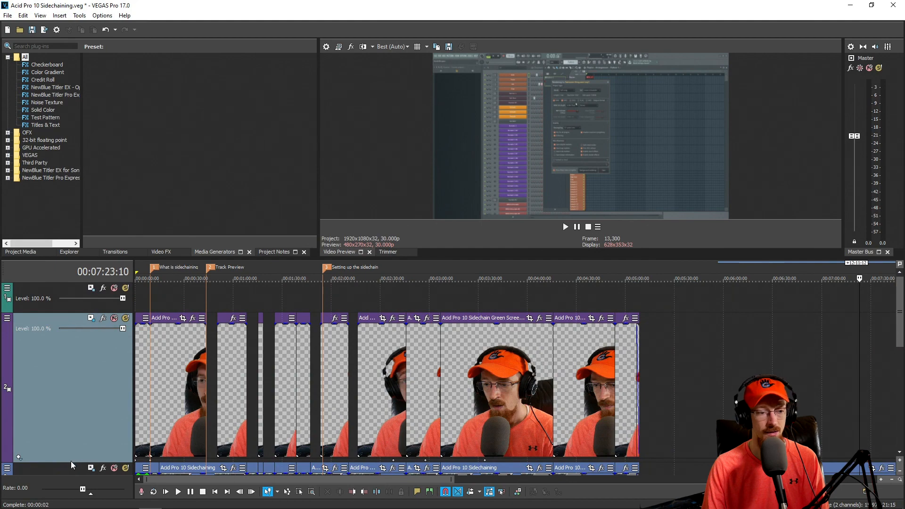
# Reduce video track 2's height to a compact row and place the cursor at 00:04:34:20 among the edited clips
pyautogui.moveTo(71, 461); pyautogui.dragTo(93, 326)
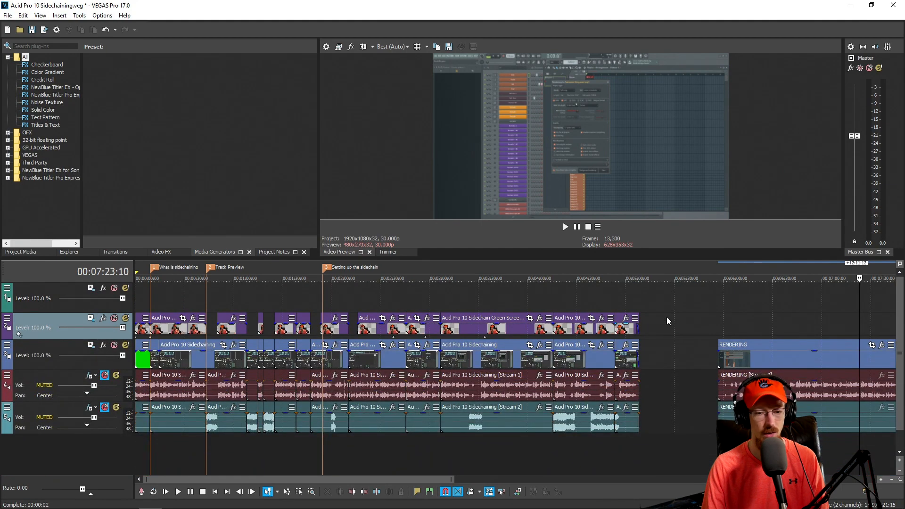
pyautogui.click(735, 337)
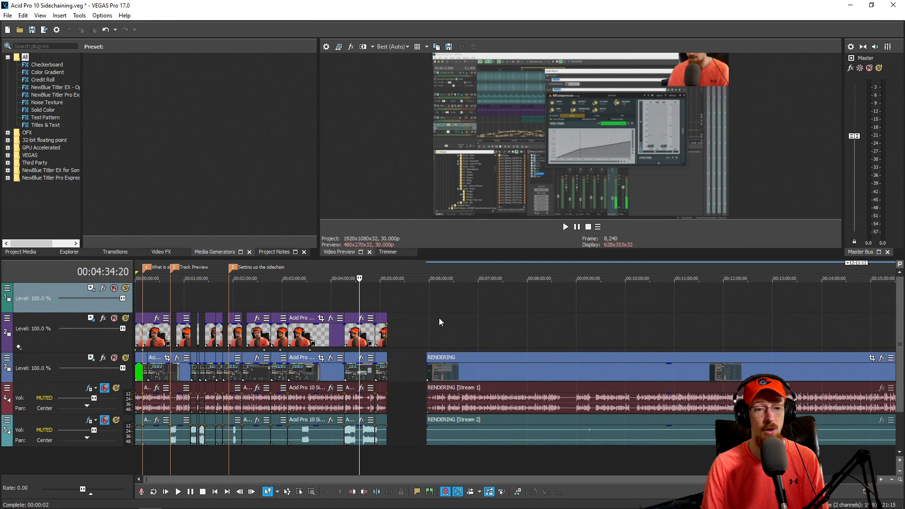
pyautogui.middleClick(440, 317)
pyautogui.middleClick(535, 320)
pyautogui.scroll(3, 415, 306)
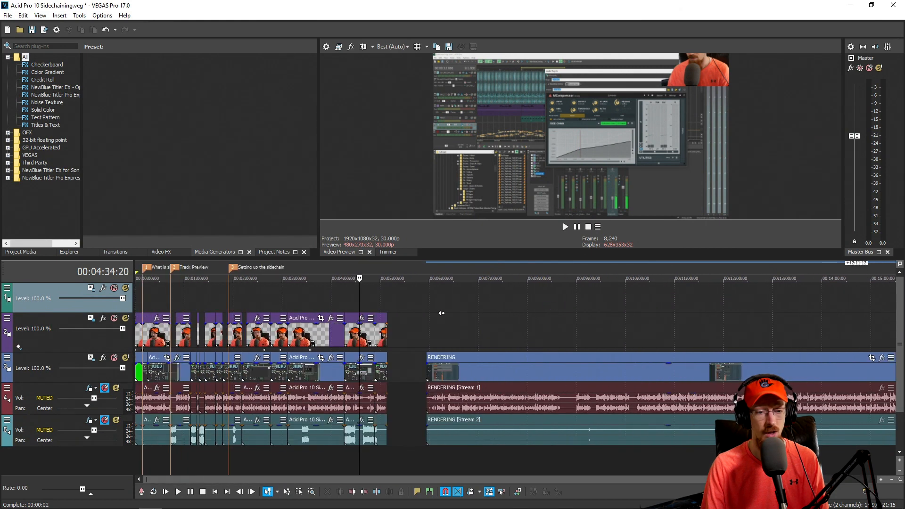
pyautogui.scroll(-3, 418, 303)
pyautogui.middleClick(533, 310)
pyautogui.middleClick(406, 334)
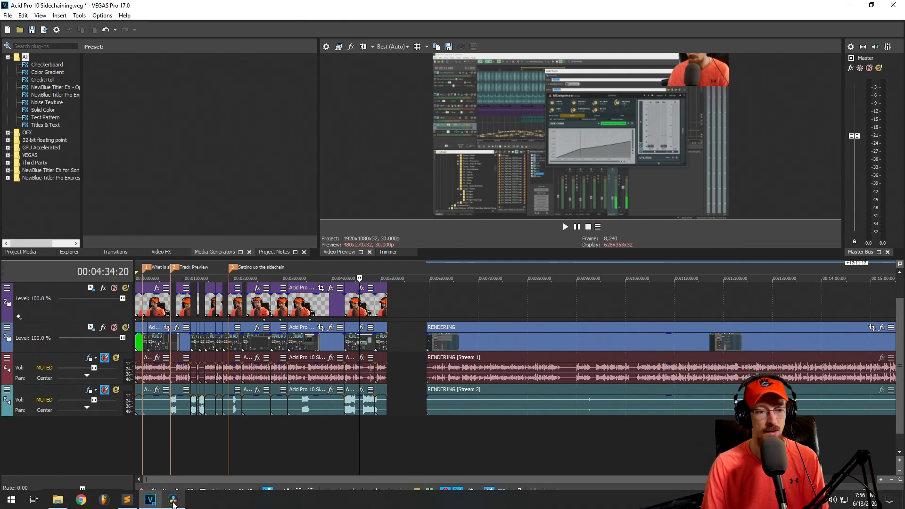
# Switch to DaVinci Resolve and survey the timeline clips on both sides of the playhead
pyautogui.click(173, 505)
pyautogui.moveTo(511, 356); pyautogui.dragTo(415, 374)
pyautogui.moveTo(688, 359); pyautogui.dragTo(706, 331)
pyautogui.hscroll(10, 547, 343)
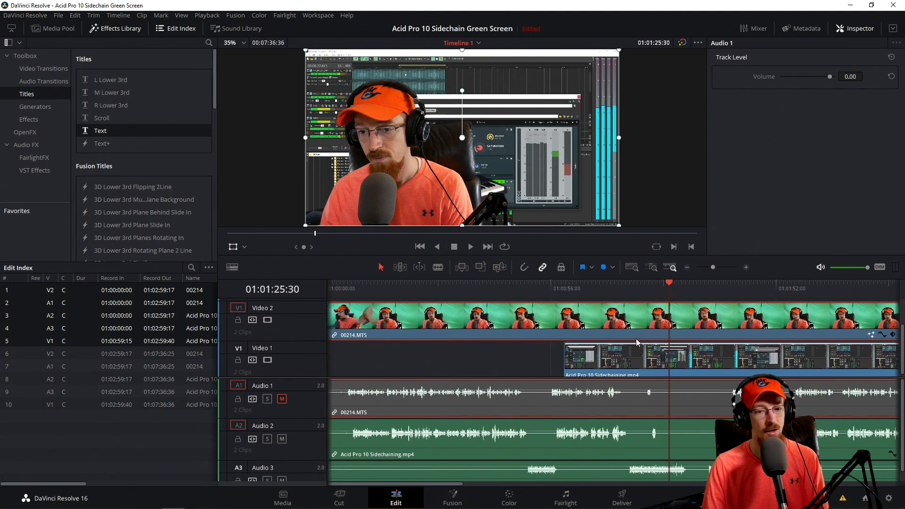
pyautogui.hscroll(-10, 542, 338)
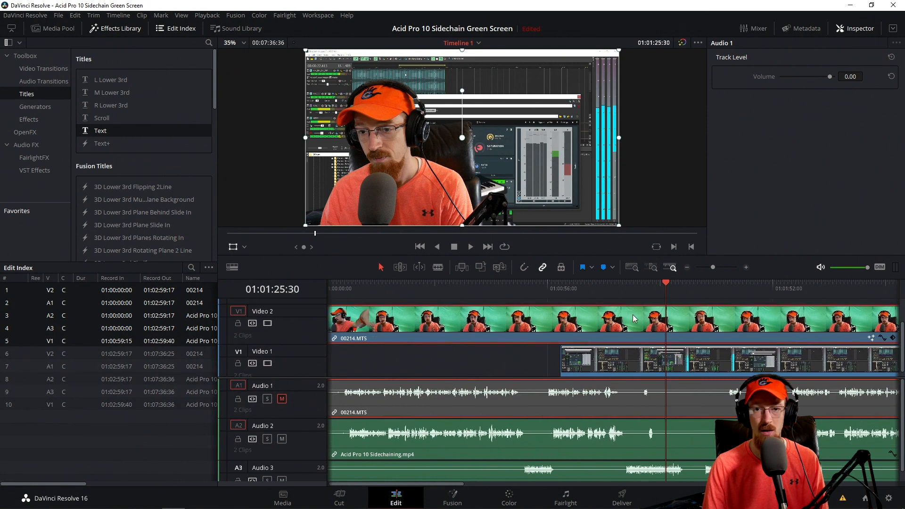
pyautogui.hscroll(6, 634, 319)
pyautogui.hscroll(-4, 547, 327)
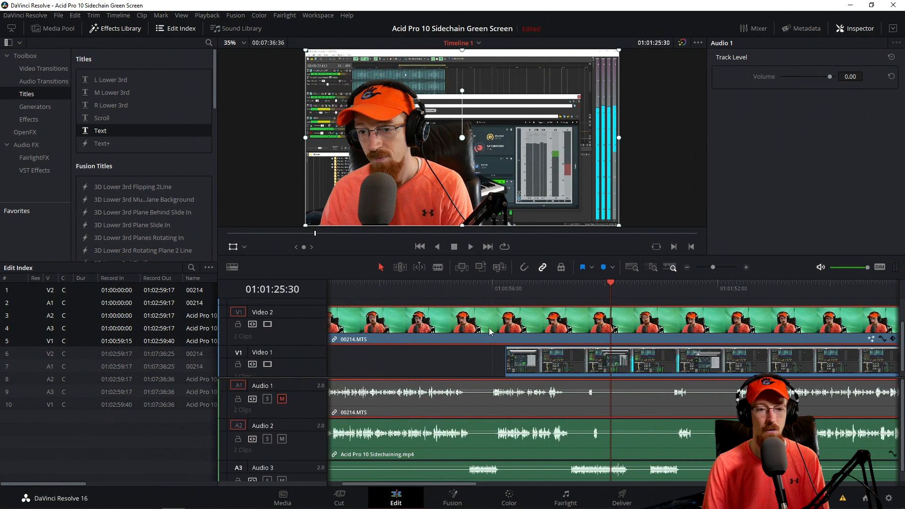
# Select the 00214.MTS clip on Video 2 and place the playhead at 01:00:56:27
pyautogui.click(448, 360)
pyautogui.click(507, 315)
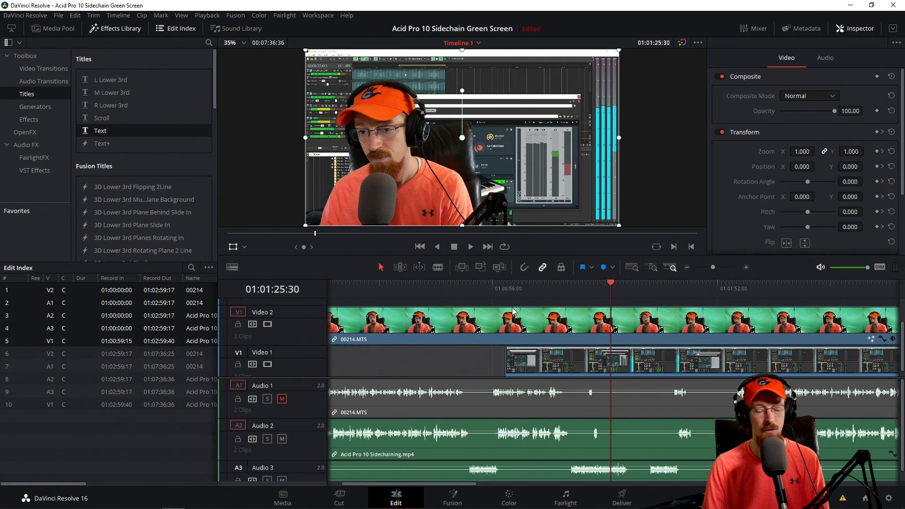
pyautogui.click(531, 327)
pyautogui.moveTo(576, 286); pyautogui.dragTo(494, 288)
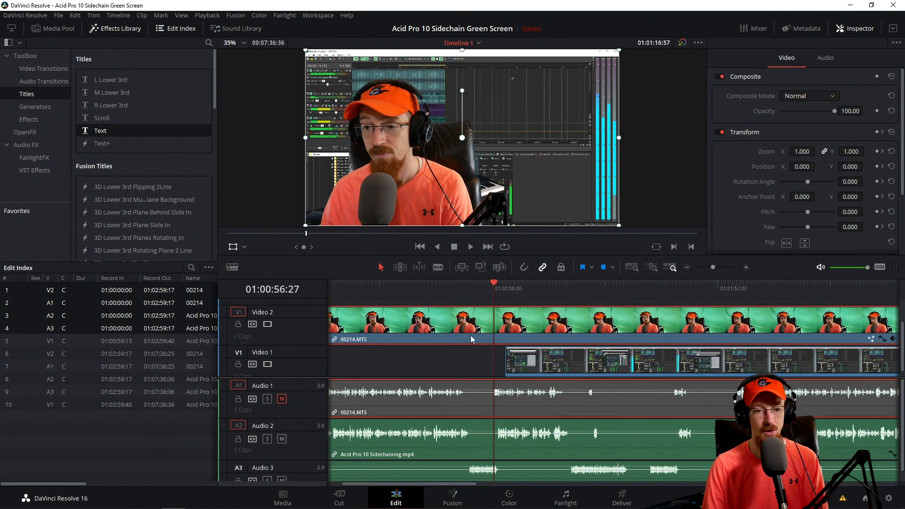
pyautogui.hscroll(2, 540, 333)
pyautogui.scroll(-1, 542, 334)
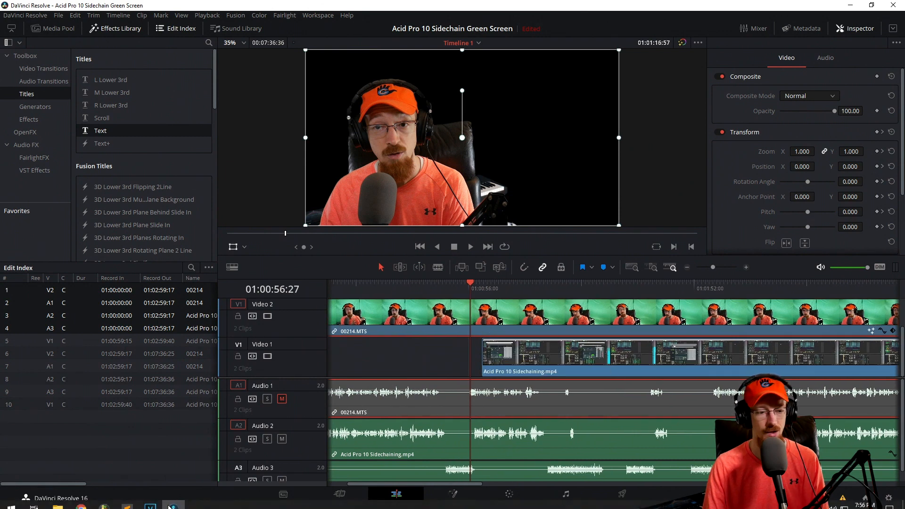
# Switch to VEGAS Pro, select the green-screen event at 00:03:16:21, and examine the surrounding clips at several timeline scales
pyautogui.click(150, 499)
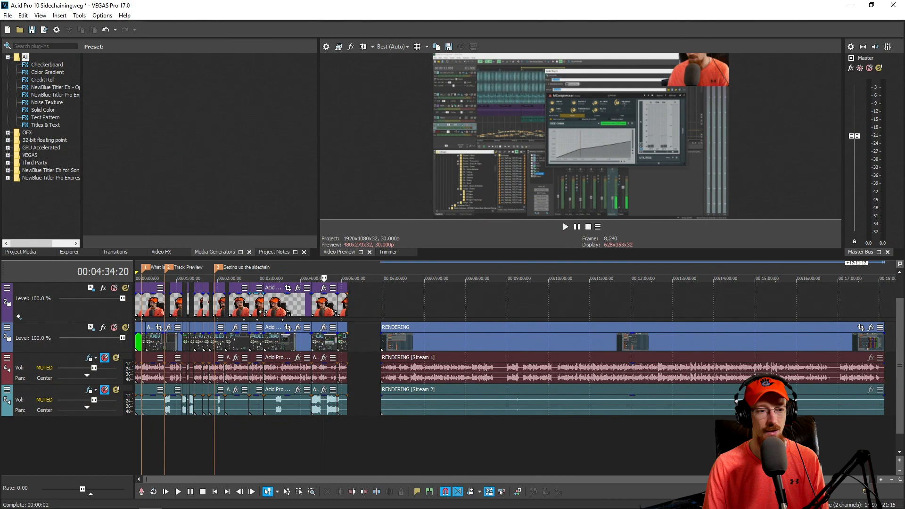
pyautogui.scroll(5, 283, 311)
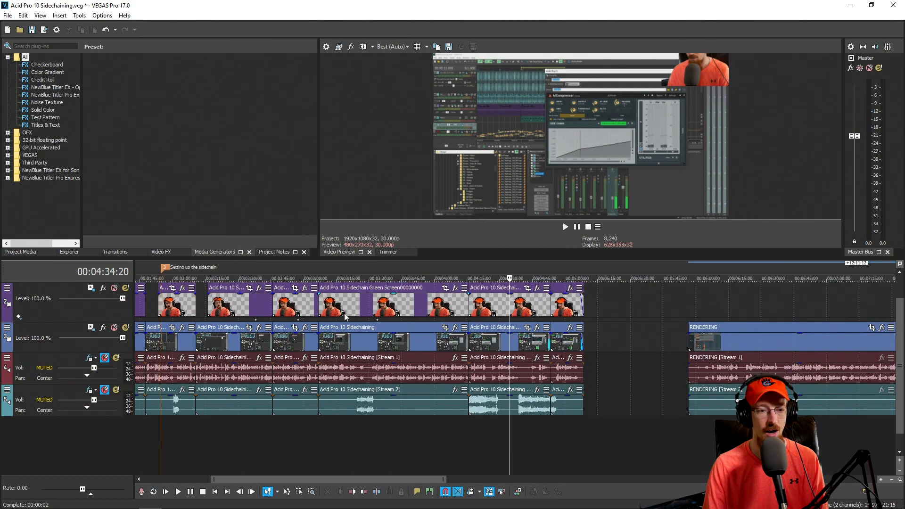
pyautogui.click(428, 305)
pyautogui.scroll(3, 428, 304)
pyautogui.scroll(-1, 428, 304)
pyautogui.click(330, 304)
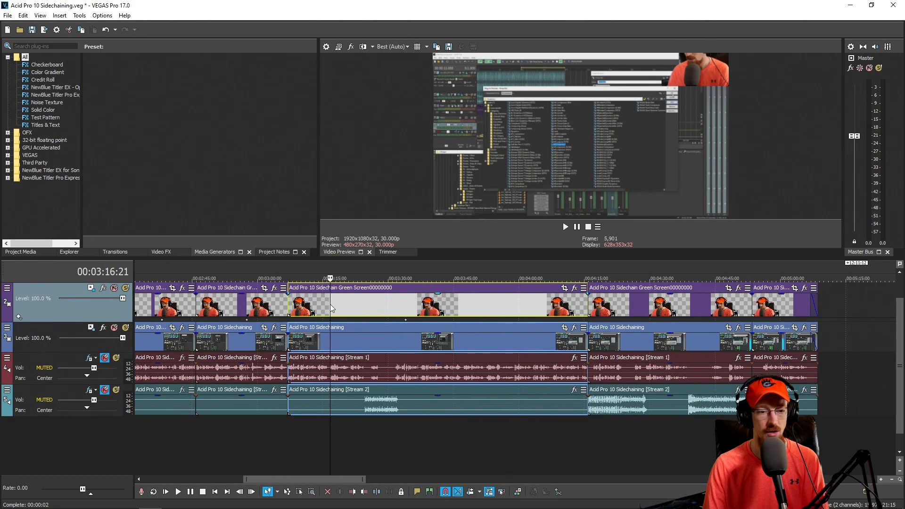
pyautogui.scroll(2, 339, 305)
pyautogui.scroll(-2, 349, 311)
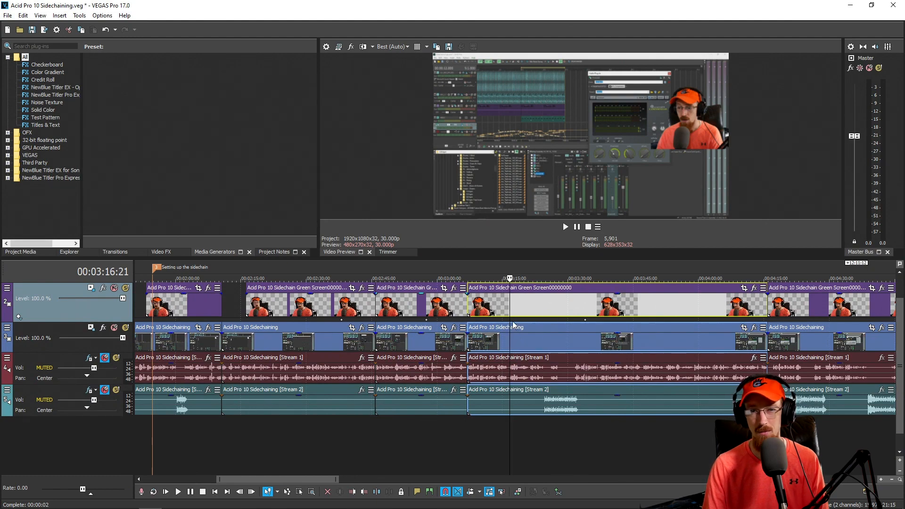
pyautogui.scroll(-2, 497, 316)
pyautogui.scroll(-4, 525, 312)
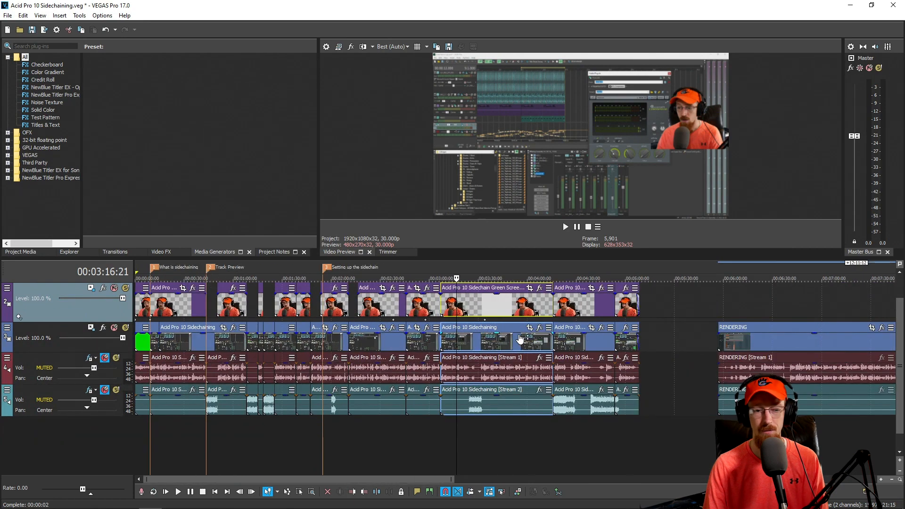
# Try overlapping the RENDERING event with the end of the last Acid Pro 10 Sidechaining clip as a crossfade, and undo the move
pyautogui.click(648, 339)
pyautogui.scroll(4, 569, 340)
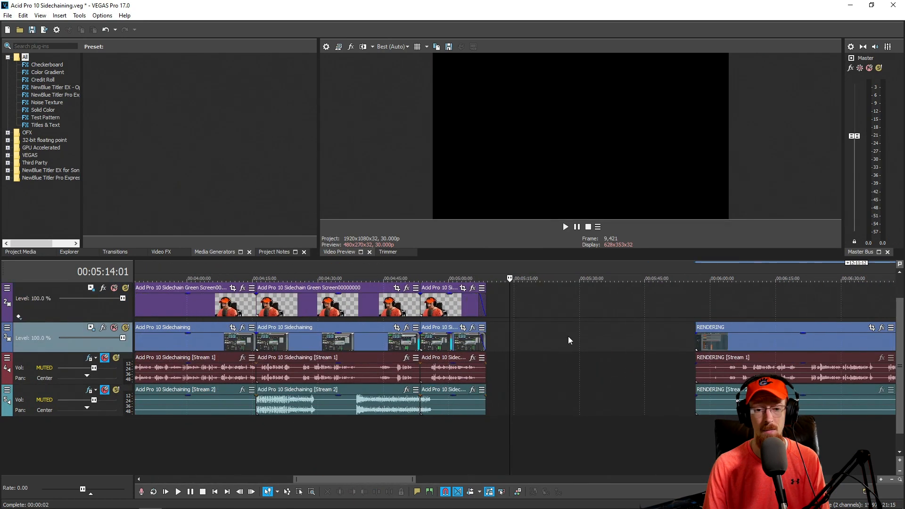
pyautogui.click(712, 347)
pyautogui.moveTo(711, 346); pyautogui.dragTo(465, 341)
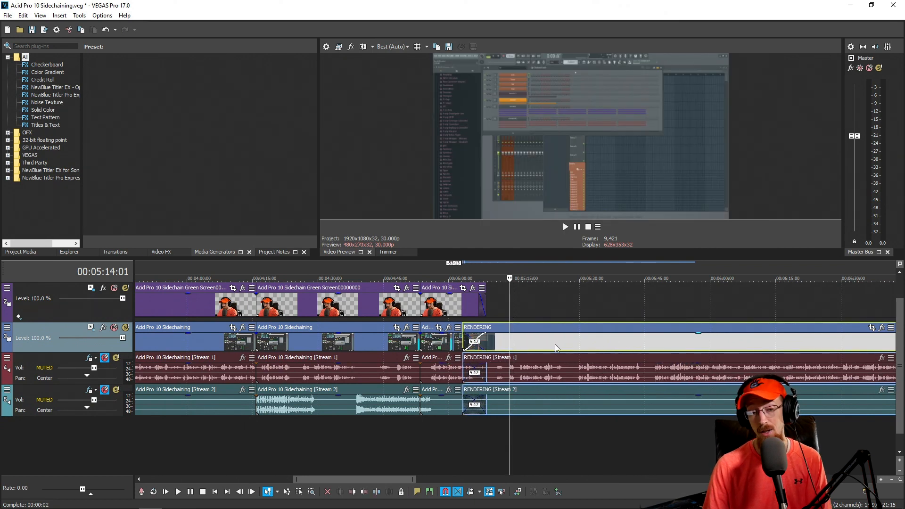
pyautogui.hotkey('ctrl', 'z')
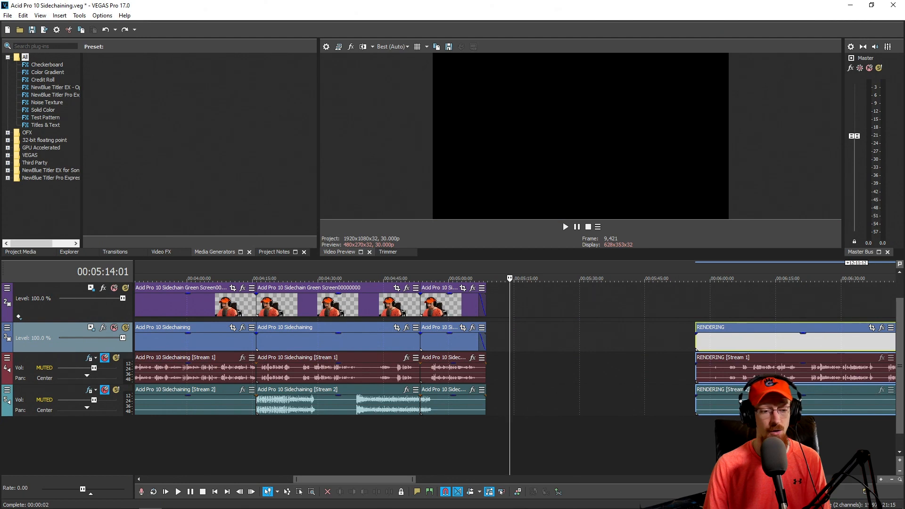
# Switch to DaVinci Resolve, try sliding the second 00214.MTS clip over the end of the first on Video 2, and undo the moves
pyautogui.click(184, 505)
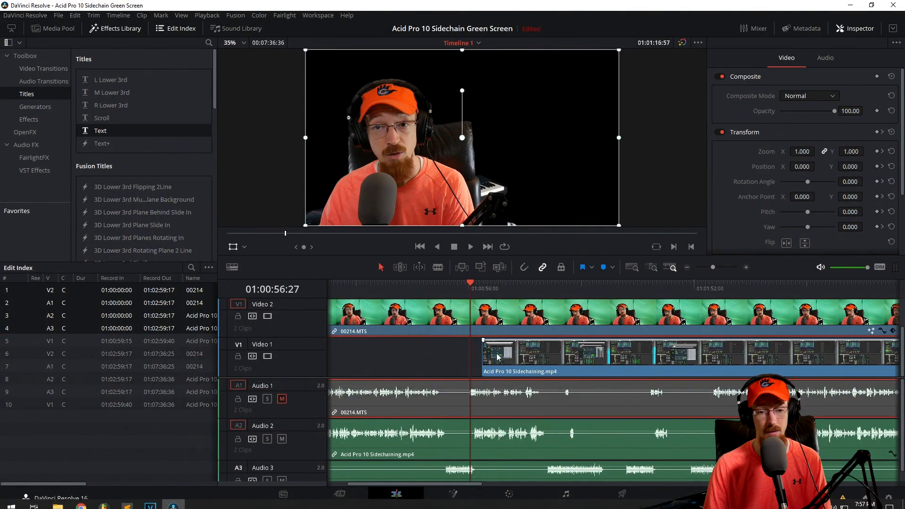
pyautogui.scroll(-3, 520, 357)
pyautogui.moveTo(760, 329); pyautogui.dragTo(656, 328)
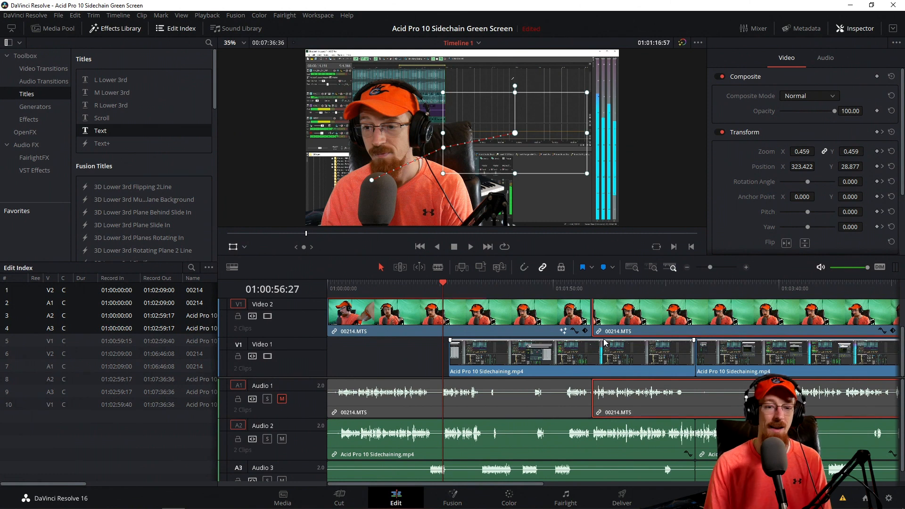
pyautogui.moveTo(669, 321); pyautogui.dragTo(581, 330)
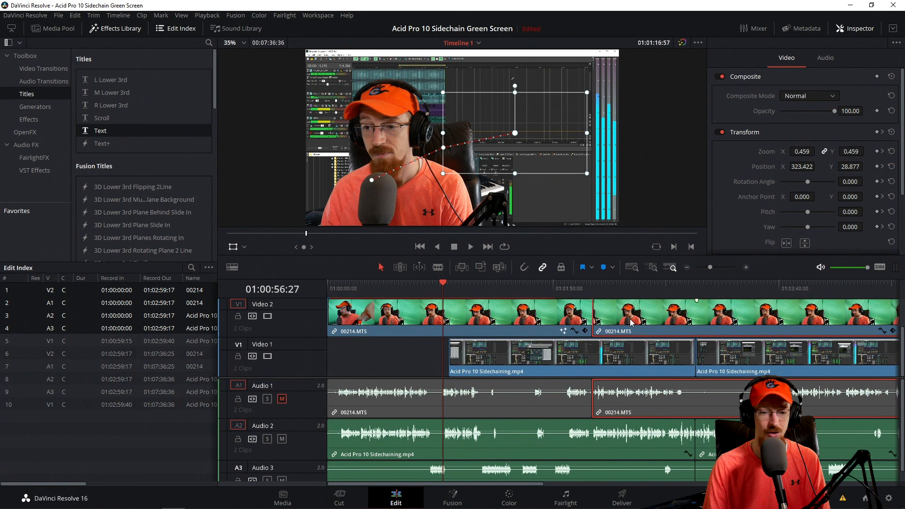
pyautogui.hotkey('ctrl', 'z')
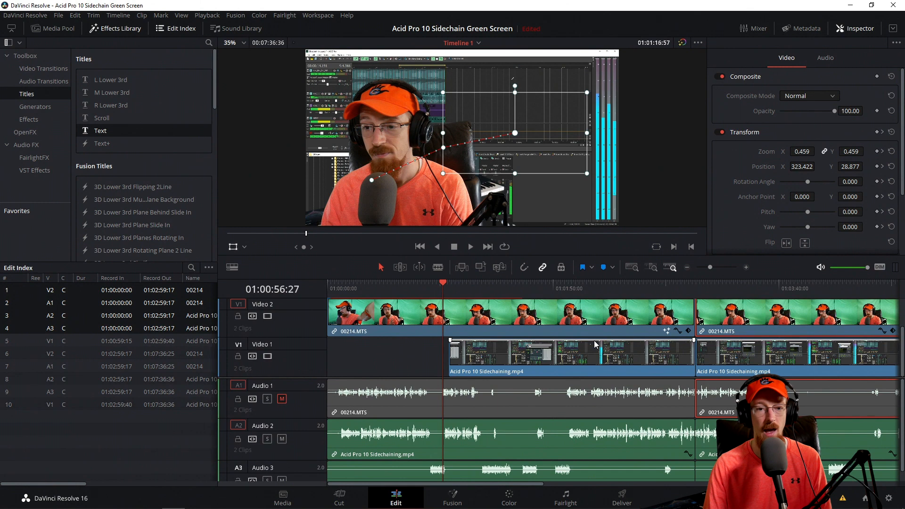
pyautogui.moveTo(740, 321); pyautogui.dragTo(627, 320)
pyautogui.hotkey('ctrl', 'z')
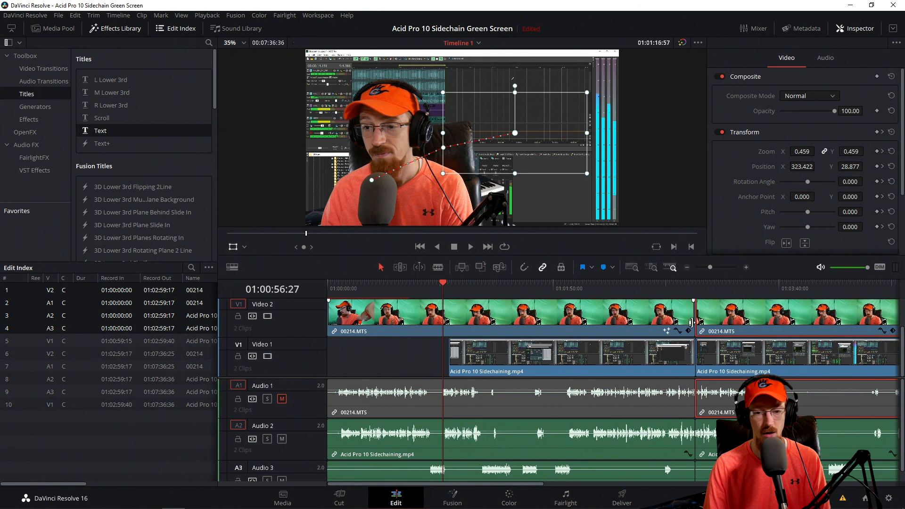
# Trim the first 00214.MTS clip's end on Video 2 to 01:02:22:48, and extend it to 01:02:59:31 beside the second clip
pyautogui.moveTo(691, 316)
pyautogui.mouseDown()
pyautogui.moveTo(549, 318)
pyautogui.moveTo(773, 319)
pyautogui.moveTo(658, 320)
pyautogui.moveTo(695, 321)
pyautogui.mouseUp()
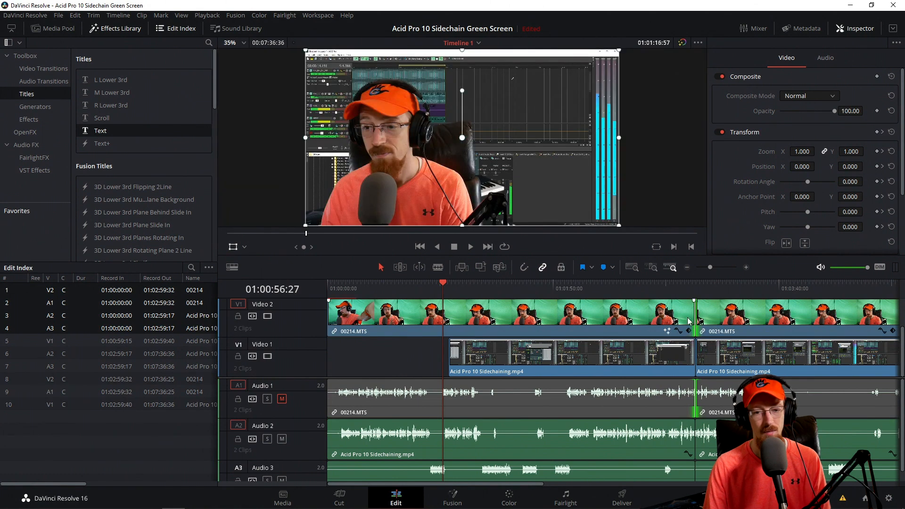
pyautogui.moveTo(690, 316); pyautogui.dragTo(624, 330)
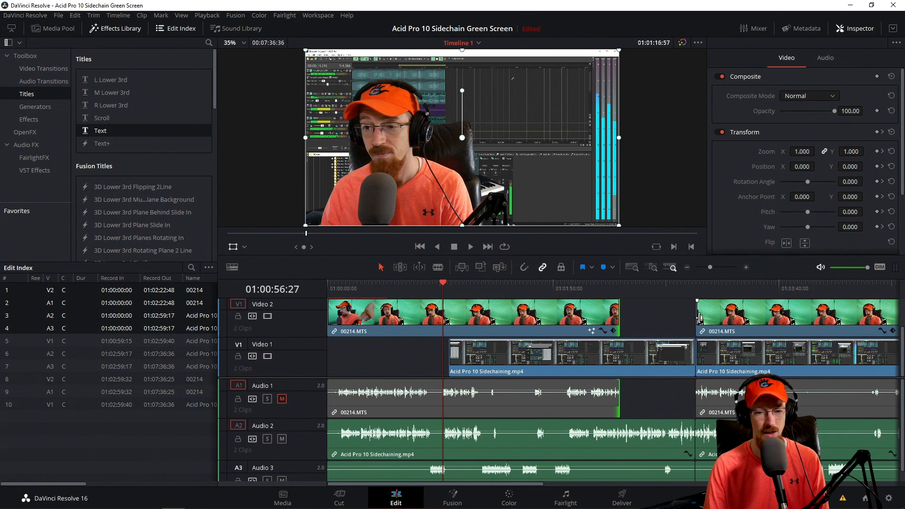
pyautogui.moveTo(621, 320); pyautogui.dragTo(699, 315)
pyautogui.click(697, 316)
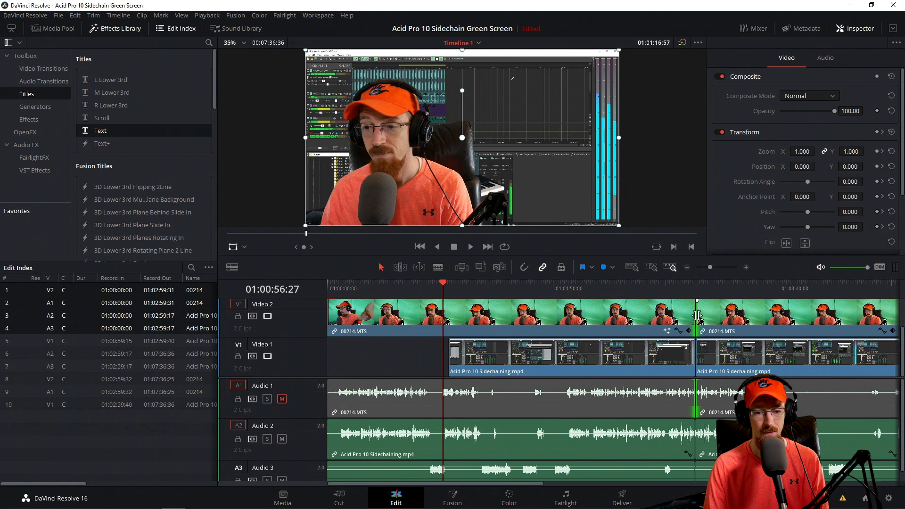
pyautogui.click(697, 315)
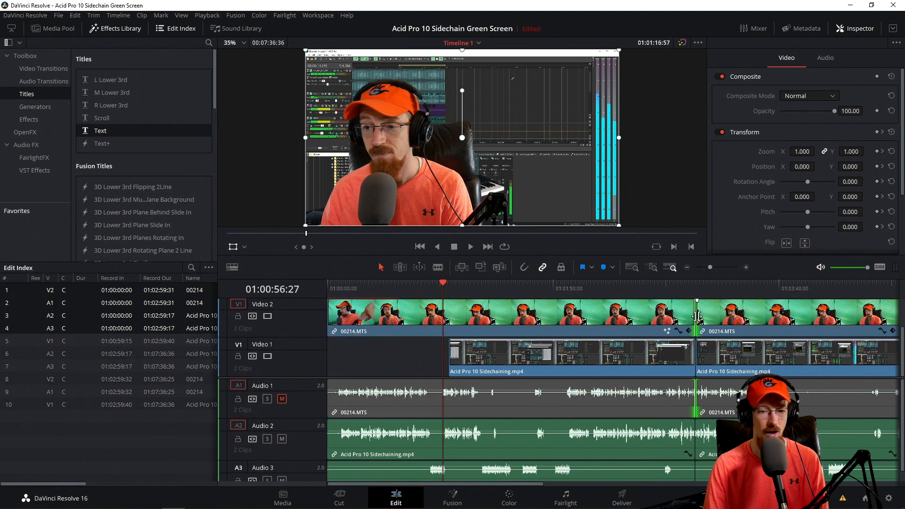
# Place the playhead at 01:02:11:42 and roll the cut between the two 00214.MTS clips on Video 2 to 01:02:44:51
pyautogui.hscroll(3, 698, 315)
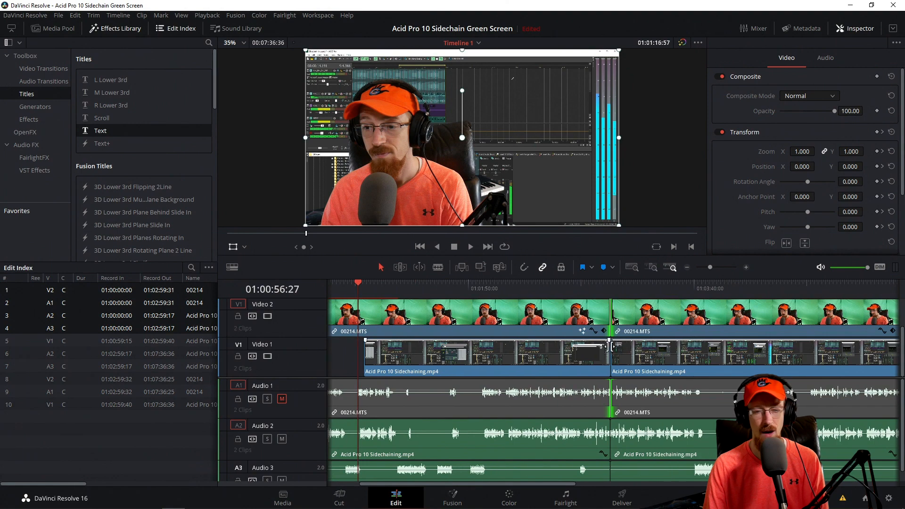
pyautogui.scroll(-2, 603, 348)
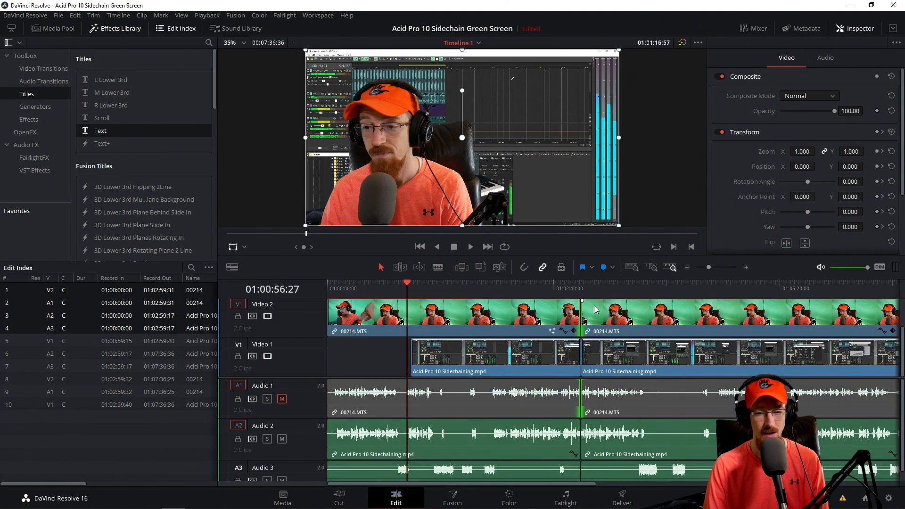
pyautogui.moveTo(579, 320)
pyautogui.mouseDown()
pyautogui.moveTo(563, 321)
pyautogui.moveTo(582, 321)
pyautogui.mouseUp()
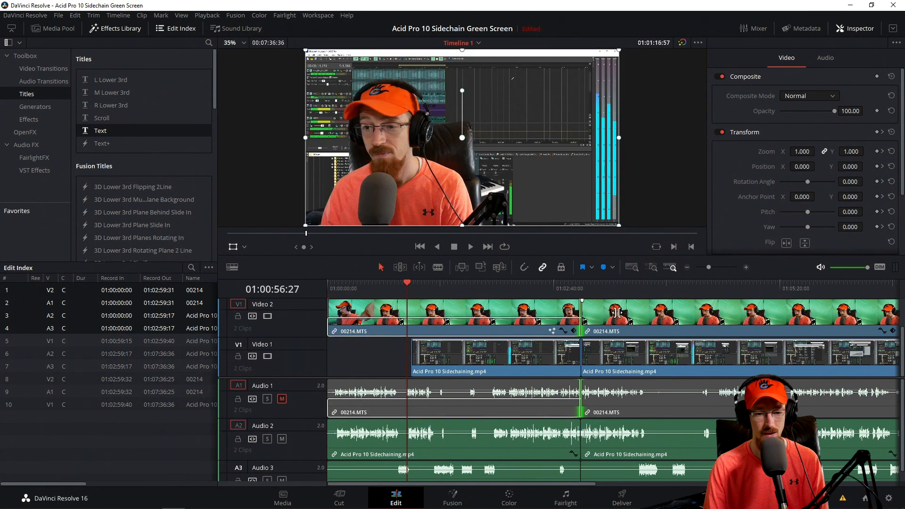
pyautogui.click(584, 312)
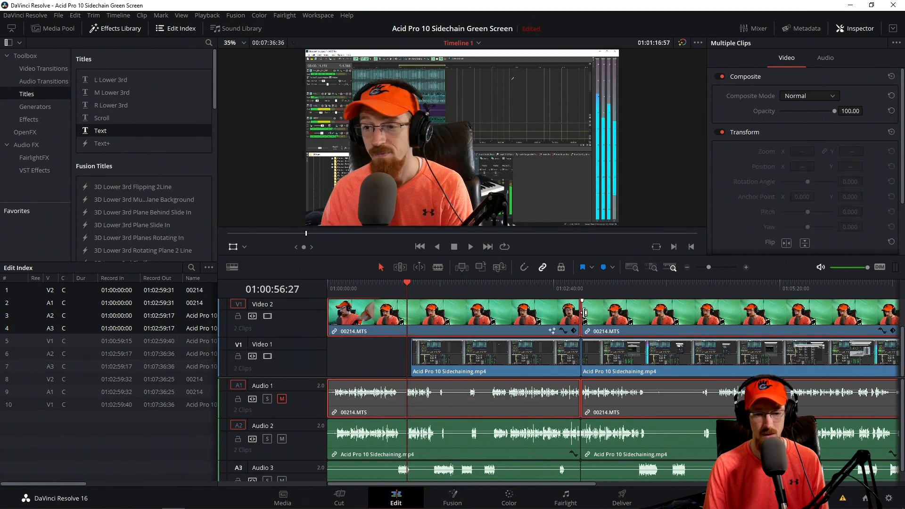
pyautogui.moveTo(584, 312); pyautogui.dragTo(515, 283)
pyautogui.click(384, 370)
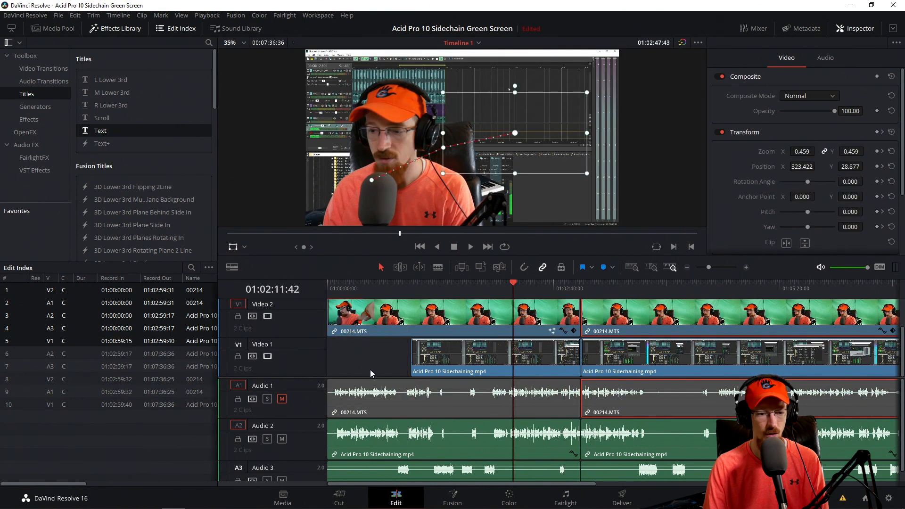
pyautogui.moveTo(582, 318); pyautogui.dragTo(563, 311)
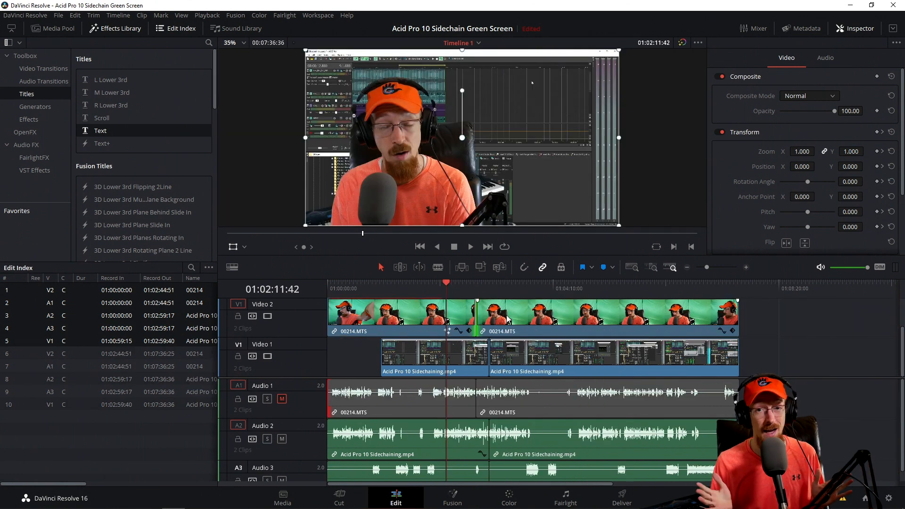